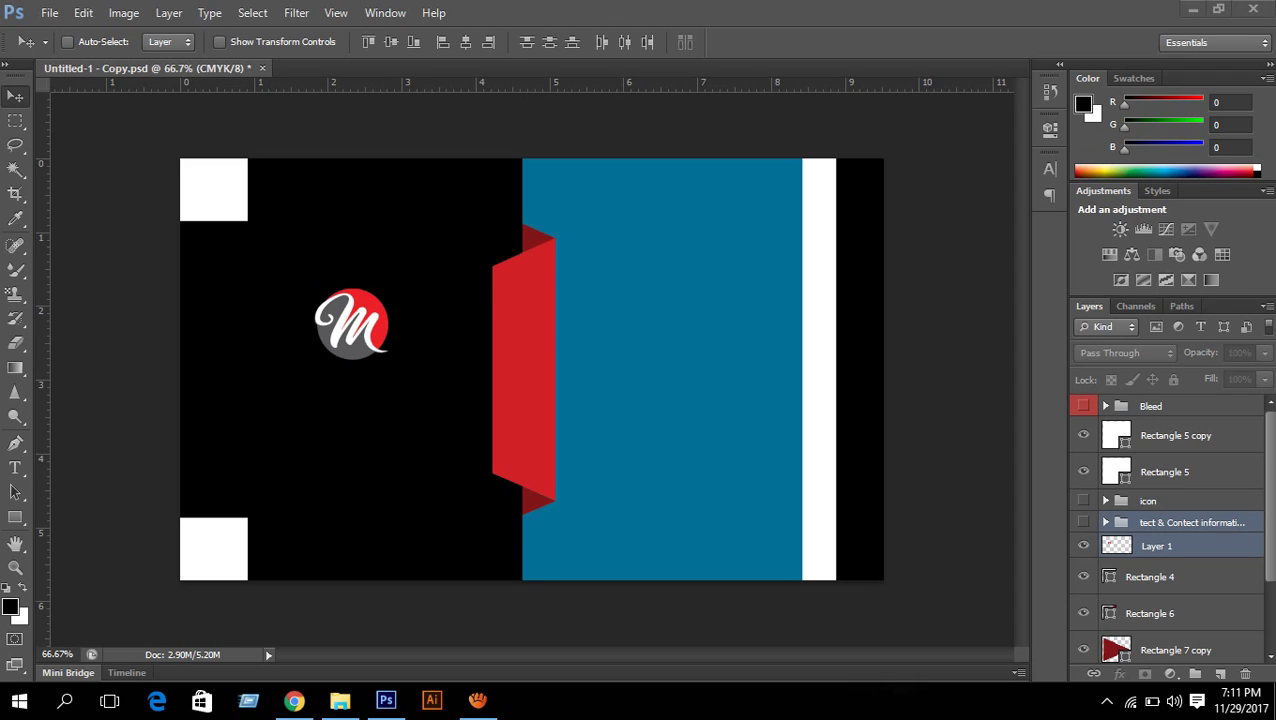
Move the two white corner squares, Rectangle 5 and its copy, together to the card's right edge, centred at about X 1071 px, Y 335.5 px
{"action": "left_click", "coordinate": [1176, 436]}
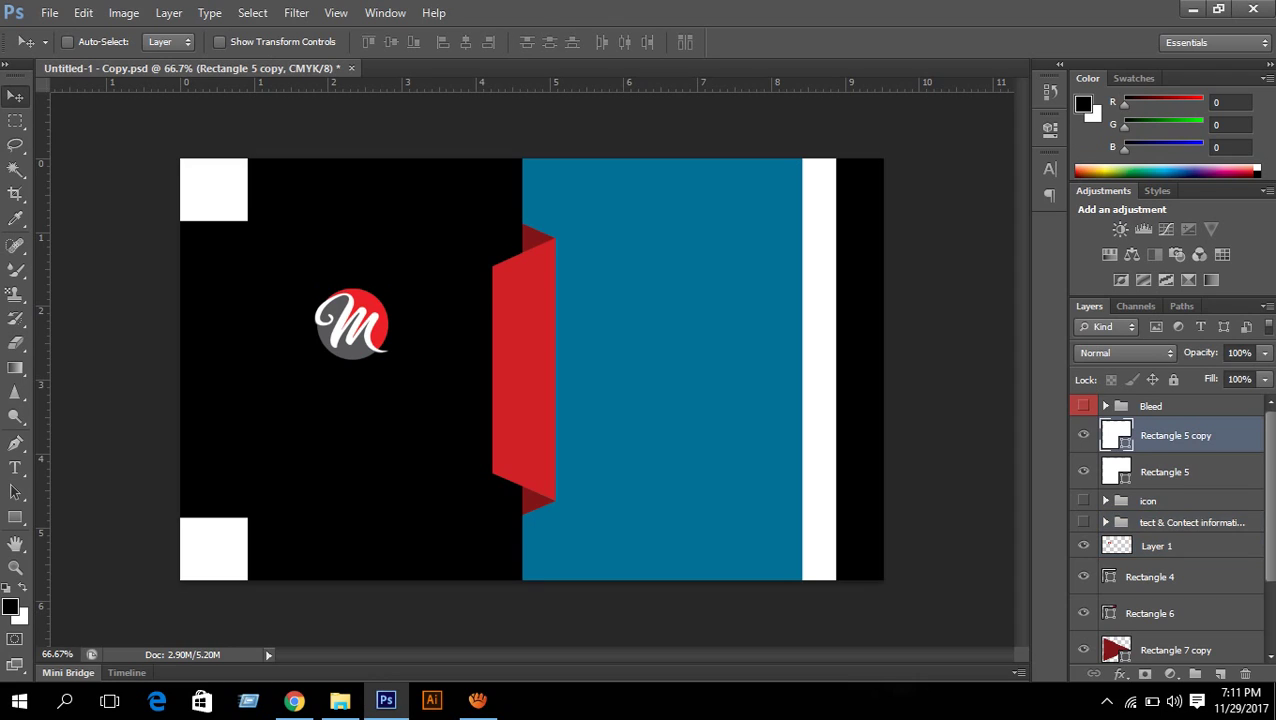
{"action": "left_click", "coordinate": [1165, 472], "text": "shift"}
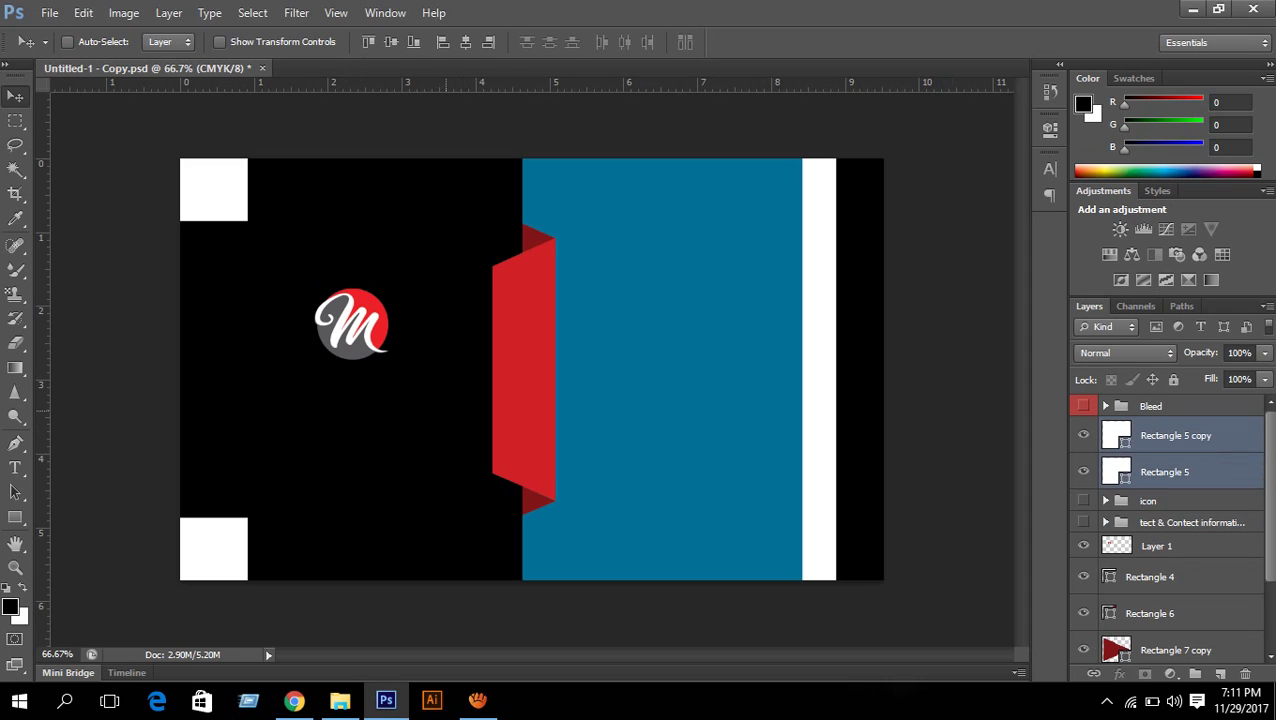
{"action": "key", "text": "ctrl+t"}
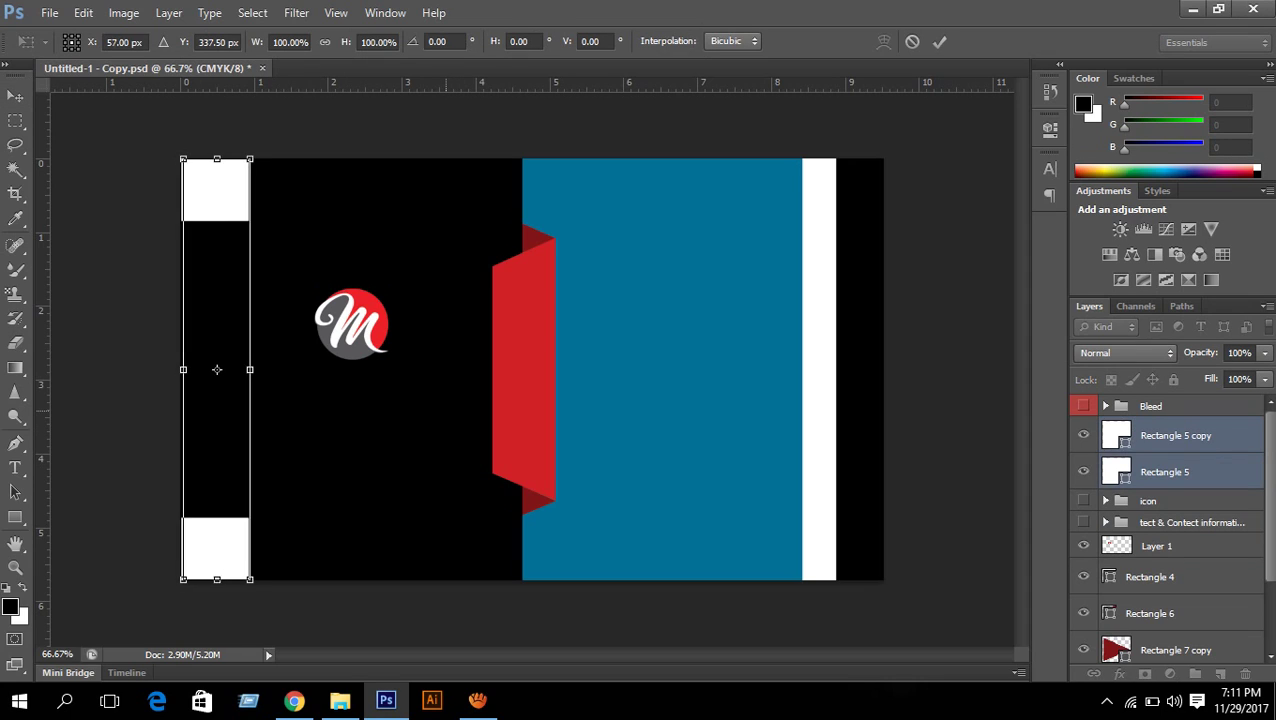
{"action": "left_click_drag", "start_coordinate": [217, 369], "coordinate": [850, 369]}
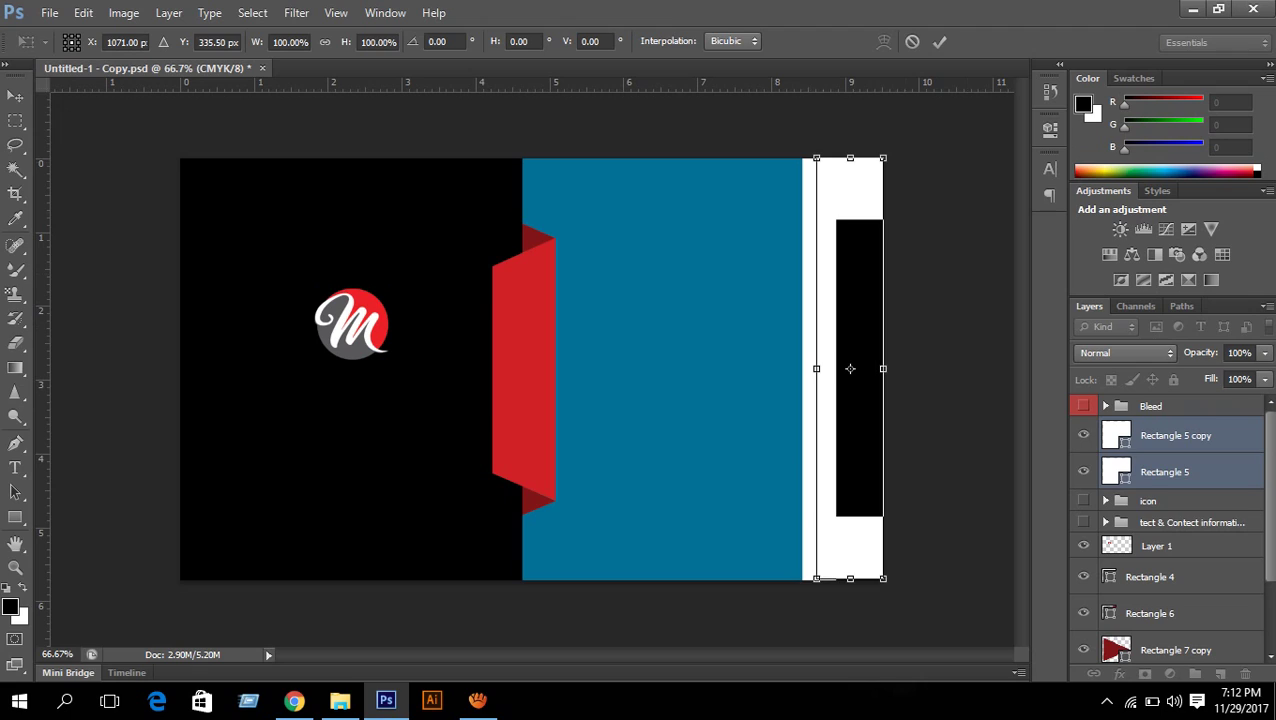
{"action": "left_click", "coordinate": [939, 41]}
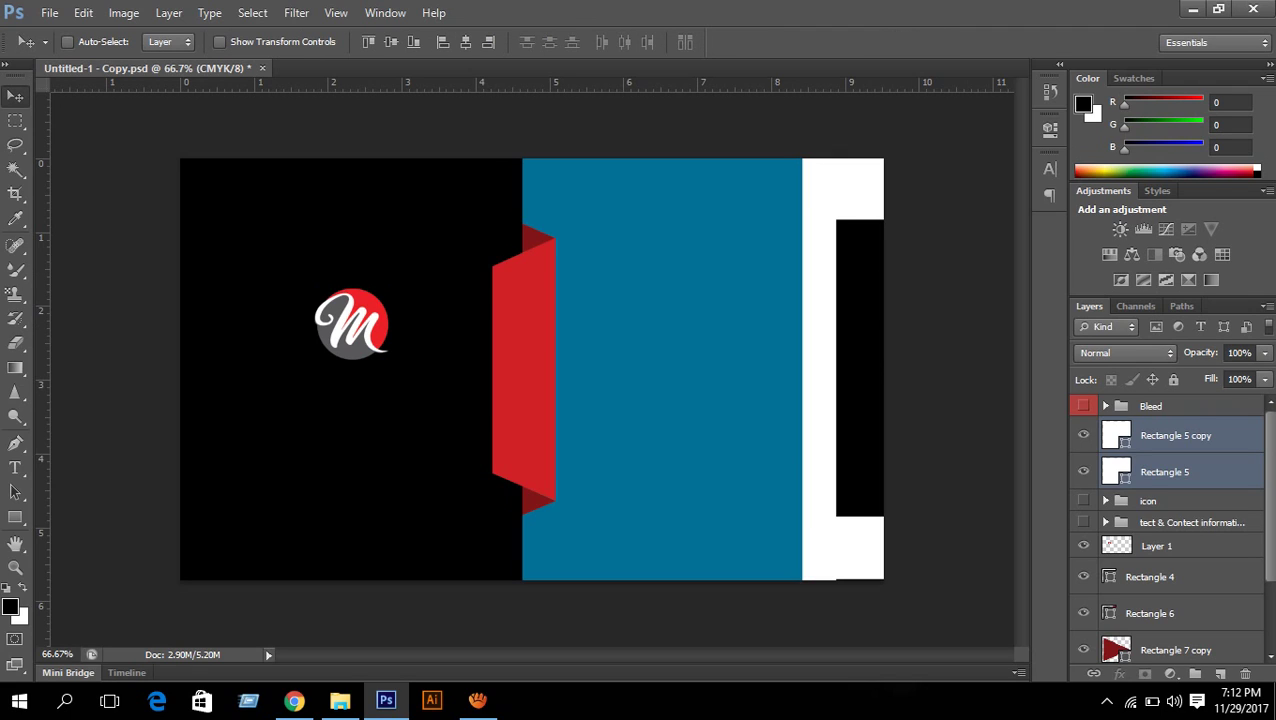
Shift Rectangle 4, Rectangle 6, Rectangle 7, Rectangle 7 copy and blue Rectangle 3 together horizontally leftward across the card to about X 390 px
{"action": "scroll", "coordinate": [1167, 532], "scroll_direction": "down", "scroll_amount": 1}
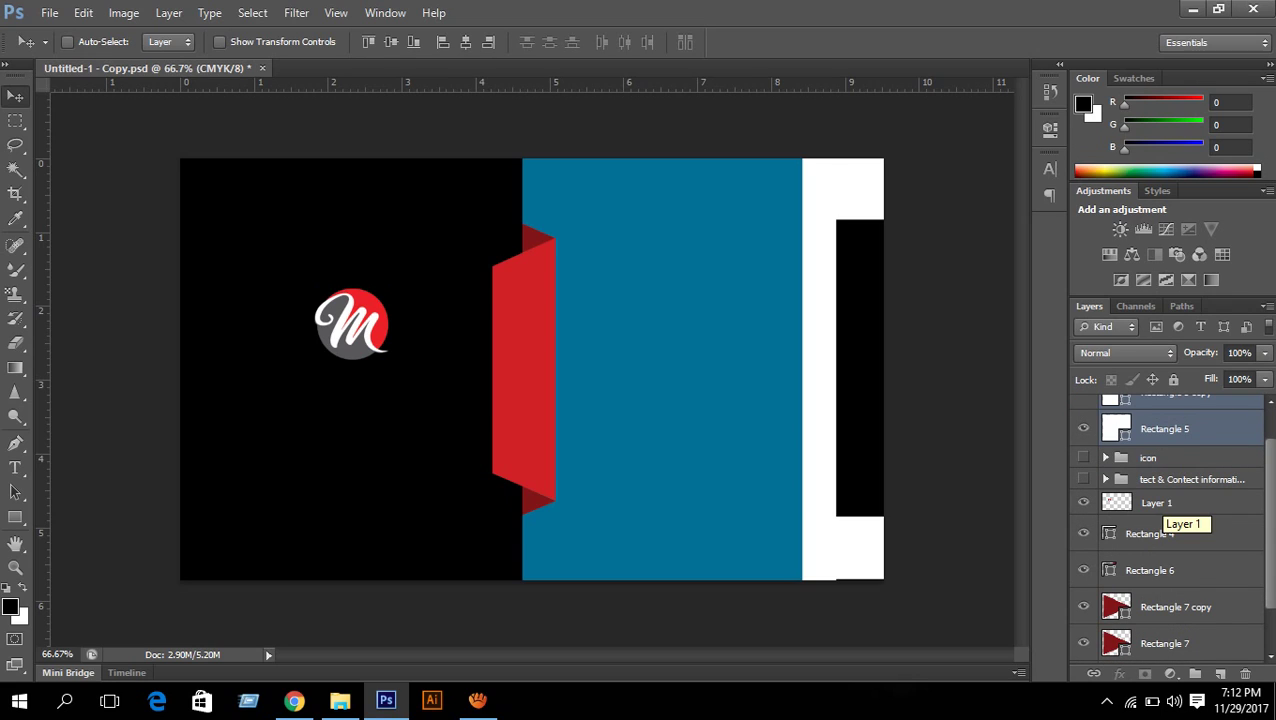
{"action": "left_click", "coordinate": [1160, 503]}
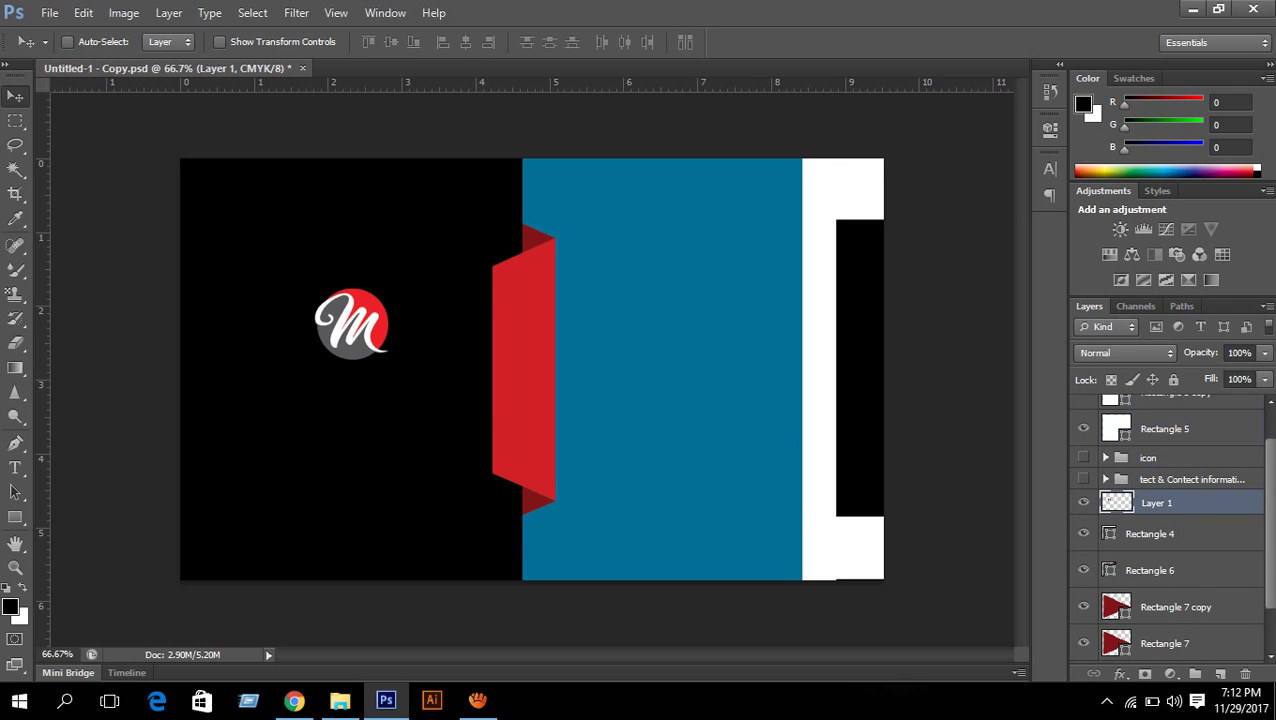
{"action": "left_click", "coordinate": [1160, 534]}
{"action": "left_click", "coordinate": [1160, 570], "text": "ctrl"}
{"action": "left_click", "coordinate": [1160, 607], "text": "ctrl"}
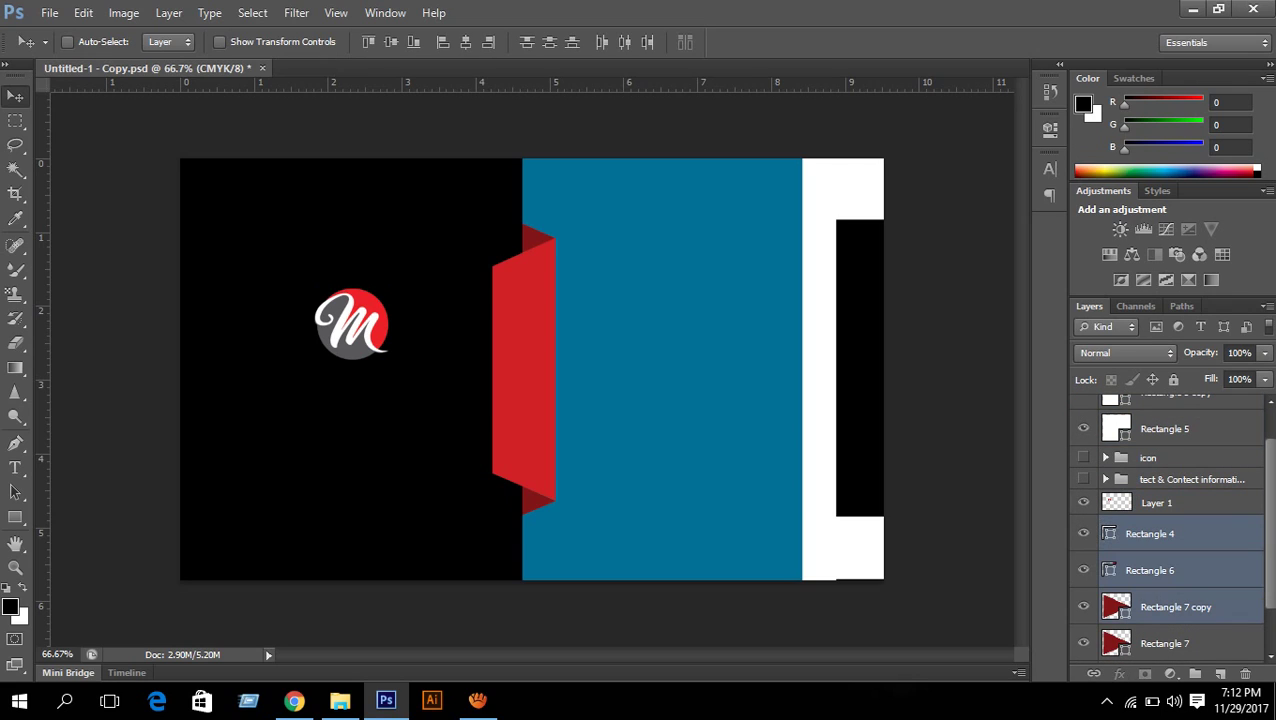
{"action": "left_click", "coordinate": [1160, 643], "text": "ctrl"}
{"action": "scroll", "coordinate": [1160, 640], "scroll_direction": "down", "scroll_amount": 2}
{"action": "left_click", "coordinate": [1160, 624], "text": "ctrl"}
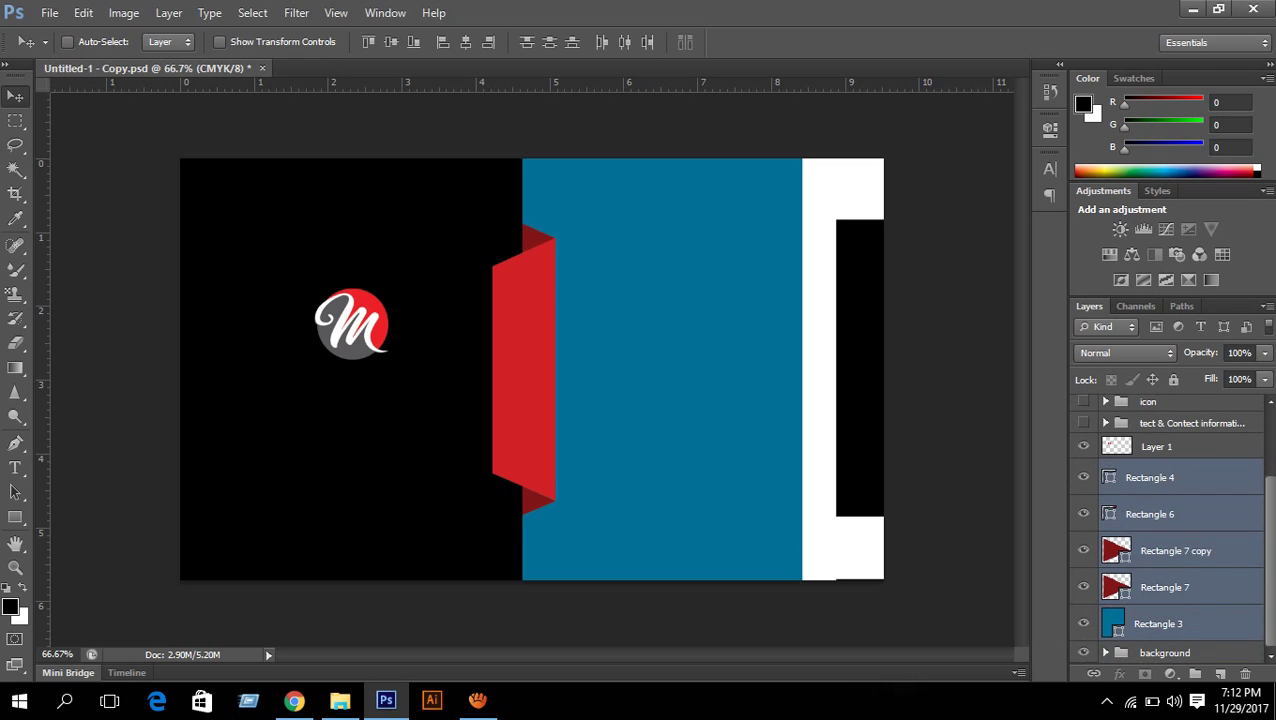
{"action": "key", "text": "ctrl+t"}
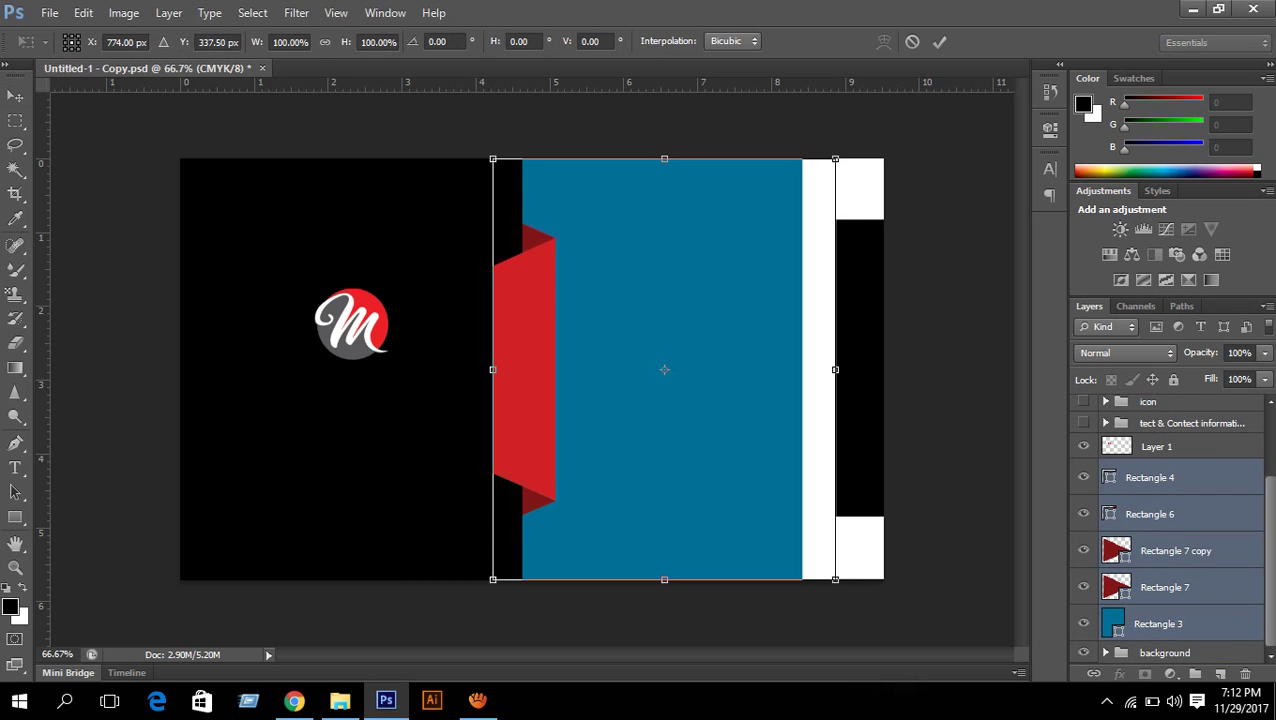
{"action": "key", "text": "Left"}
{"action": "key", "text": "Left"}
{"action": "key", "text": "Left"}
{"action": "key", "text": "Left"}
{"action": "key", "text": "Left"}
{"action": "key", "text": "Left"}
{"action": "key", "text": "Left"}
{"action": "key", "text": "Left"}
{"action": "key", "text": "Left"}
{"action": "key", "text": "Left"}
{"action": "key", "text": "Left"}
{"action": "key", "text": "Left"}
{"action": "key", "text": "Left"}
{"action": "key", "text": "Left"}
{"action": "key", "text": "Left"}
{"action": "key", "text": "Left"}
{"action": "key", "text": "Left"}
{"action": "key", "text": "Left"}
{"action": "key", "text": "Left"}
{"action": "key", "text": "Left"}
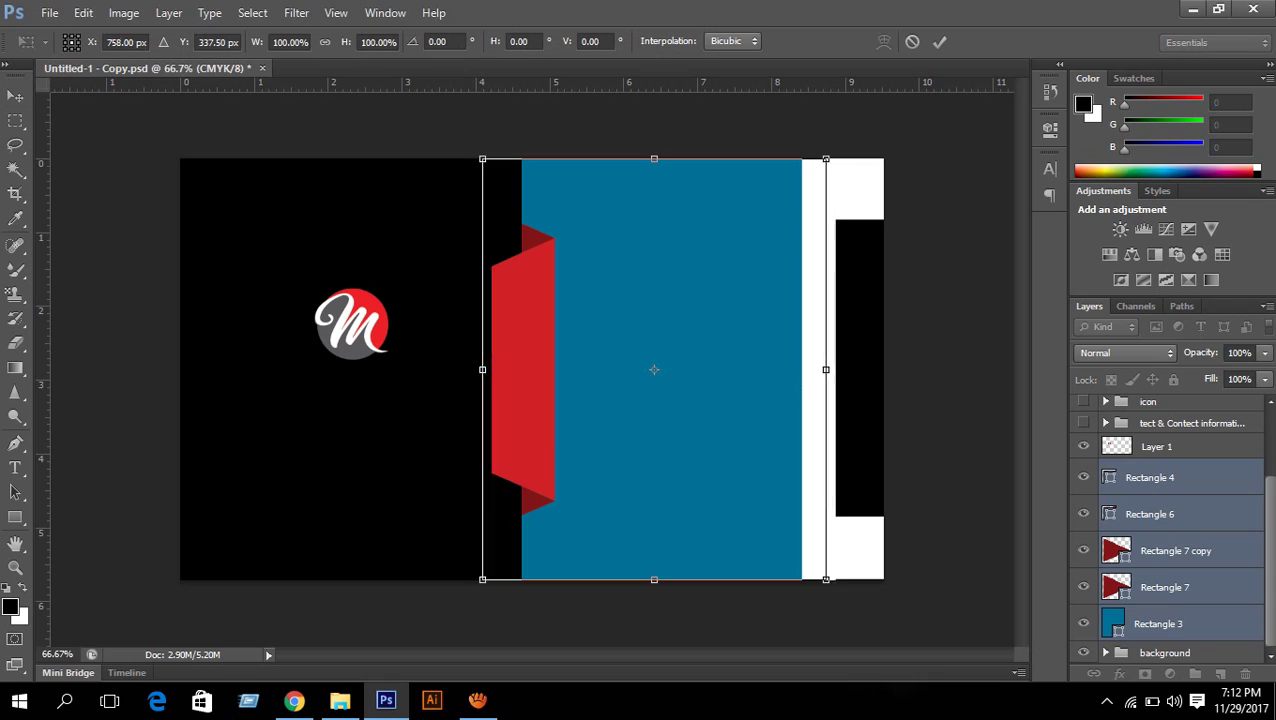
{"action": "key", "text": "Left"}
{"action": "key", "text": "Left"}
{"action": "key", "text": "Left"}
{"action": "key", "text": "Left"}
{"action": "key", "text": "Left"}
{"action": "key", "text": "Left"}
{"action": "key", "text": "Left"}
{"action": "key", "text": "Left"}
{"action": "key", "text": "Left"}
{"action": "key", "text": "Left"}
{"action": "key", "text": "Left"}
{"action": "key", "text": "Left"}
{"action": "key", "text": "Left"}
{"action": "key", "text": "Left"}
{"action": "key", "text": "Left"}
{"action": "key", "text": "Left"}
{"action": "key", "text": "Left"}
{"action": "key", "text": "Left"}
{"action": "key", "text": "Left"}
{"action": "key", "text": "Left"}
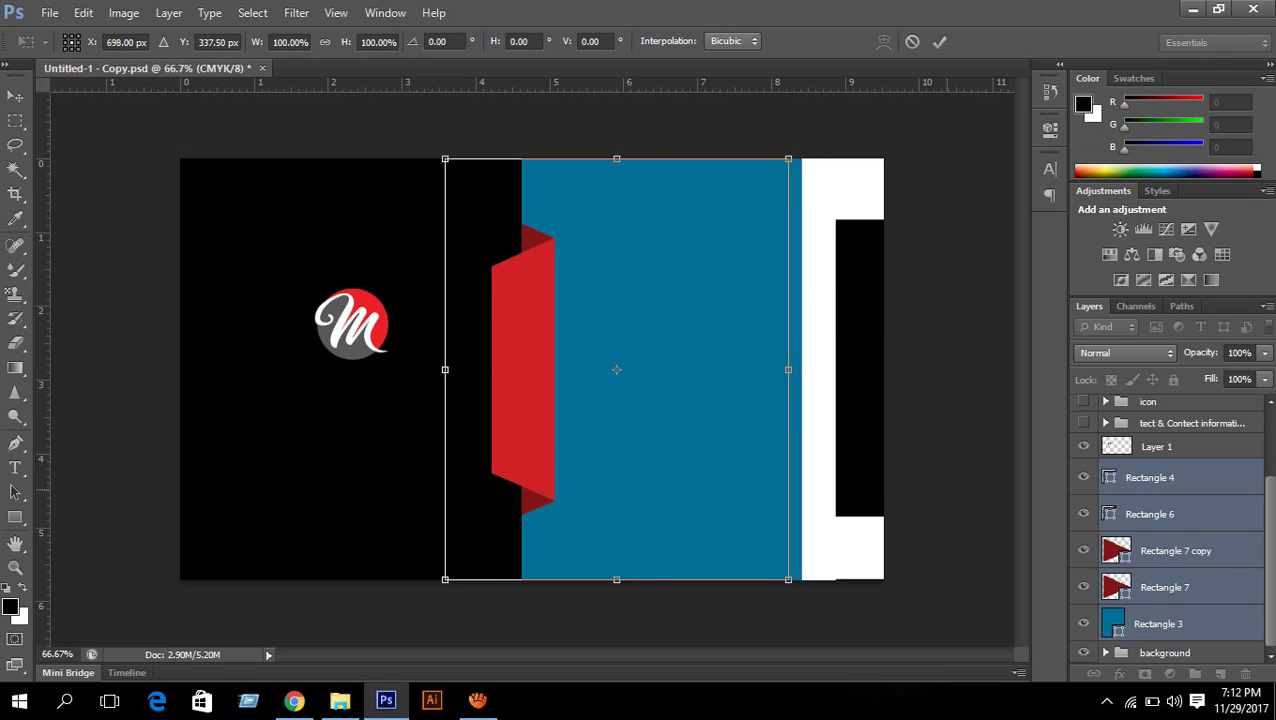
{"action": "key", "text": "Left"}
{"action": "key", "text": "Left"}
{"action": "key", "text": "Left"}
{"action": "key", "text": "Left"}
{"action": "key", "text": "Left"}
{"action": "key", "text": "Left"}
{"action": "key", "text": "Left"}
{"action": "key", "text": "Left"}
{"action": "key", "text": "Left"}
{"action": "key", "text": "Left"}
{"action": "key", "text": "Left"}
{"action": "key", "text": "Left"}
{"action": "key", "text": "Left"}
{"action": "key", "text": "Left"}
{"action": "key", "text": "Left"}
{"action": "key", "text": "Left"}
{"action": "key", "text": "Left"}
{"action": "key", "text": "Left"}
{"action": "key", "text": "Left"}
{"action": "key", "text": "Left"}
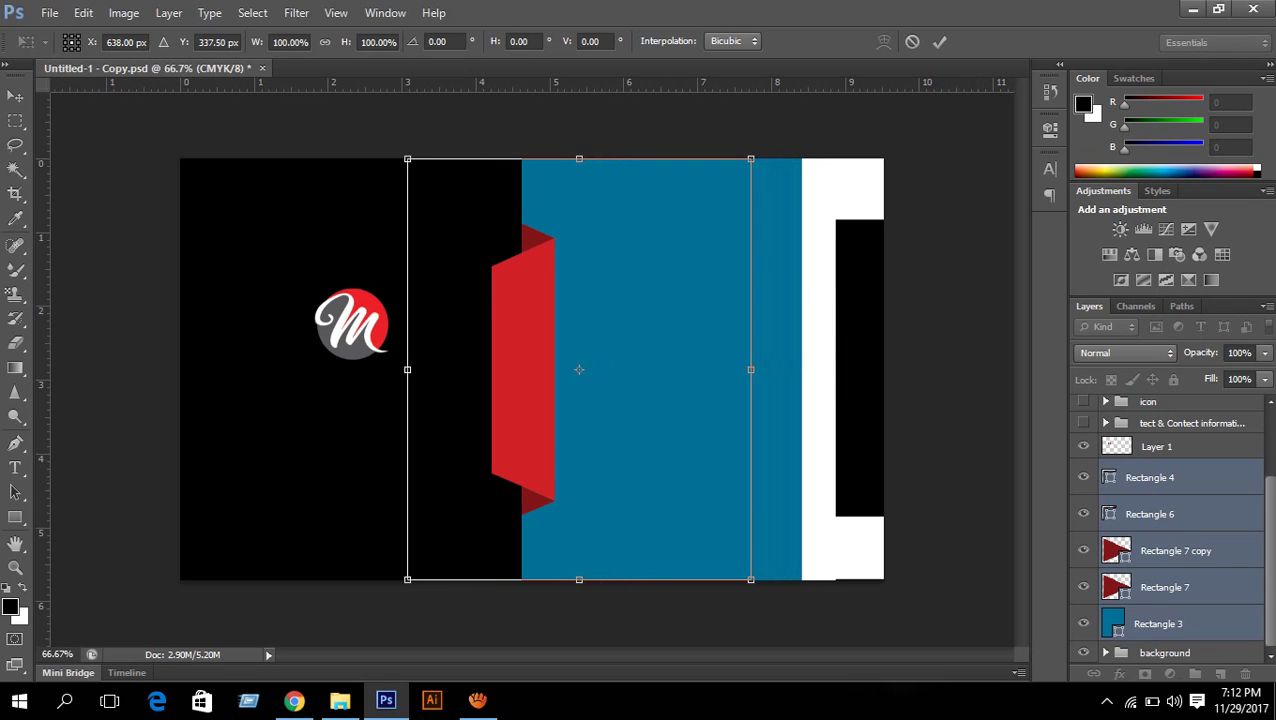
{"action": "key", "text": "Left"}
{"action": "key", "text": "Left"}
{"action": "key", "text": "Left"}
{"action": "key", "text": "Left"}
{"action": "key", "text": "Left"}
{"action": "key", "text": "Left"}
{"action": "key", "text": "Left"}
{"action": "key", "text": "Left"}
{"action": "key", "text": "Left"}
{"action": "key", "text": "Left"}
{"action": "key", "text": "Left"}
{"action": "key", "text": "Left"}
{"action": "key", "text": "Left"}
{"action": "key", "text": "Left"}
{"action": "key", "text": "Left"}
{"action": "key", "text": "Left"}
{"action": "key", "text": "Left"}
{"action": "key", "text": "Left"}
{"action": "key", "text": "Left"}
{"action": "key", "text": "Left"}
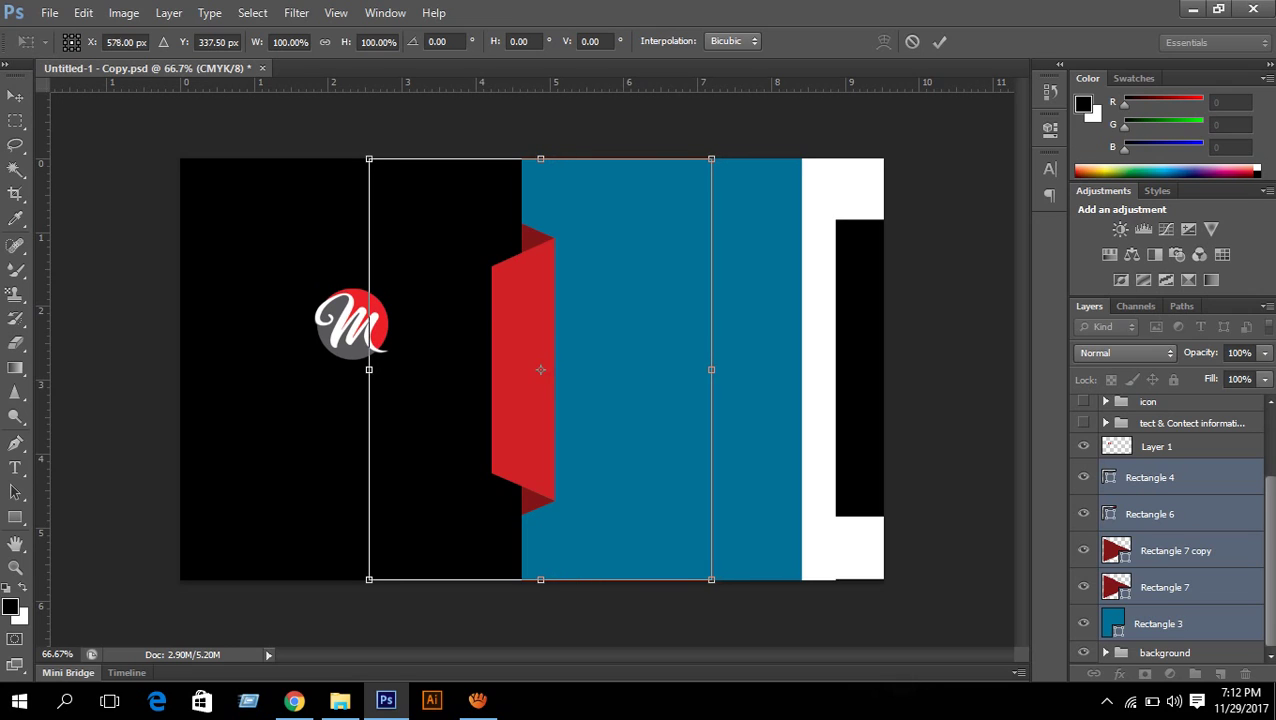
{"action": "key", "text": "Left"}
{"action": "key", "text": "Left"}
{"action": "key", "text": "Left"}
{"action": "key", "text": "Left"}
{"action": "key", "text": "Left"}
{"action": "key", "text": "Left"}
{"action": "key", "text": "Left"}
{"action": "key", "text": "Left"}
{"action": "key", "text": "Left"}
{"action": "key", "text": "Left"}
{"action": "key", "text": "Left"}
{"action": "key", "text": "Left"}
{"action": "key", "text": "Left"}
{"action": "key", "text": "Left"}
{"action": "key", "text": "Left"}
{"action": "key", "text": "Left"}
{"action": "key", "text": "Left"}
{"action": "key", "text": "Left"}
{"action": "key", "text": "Left"}
{"action": "key", "text": "Left"}
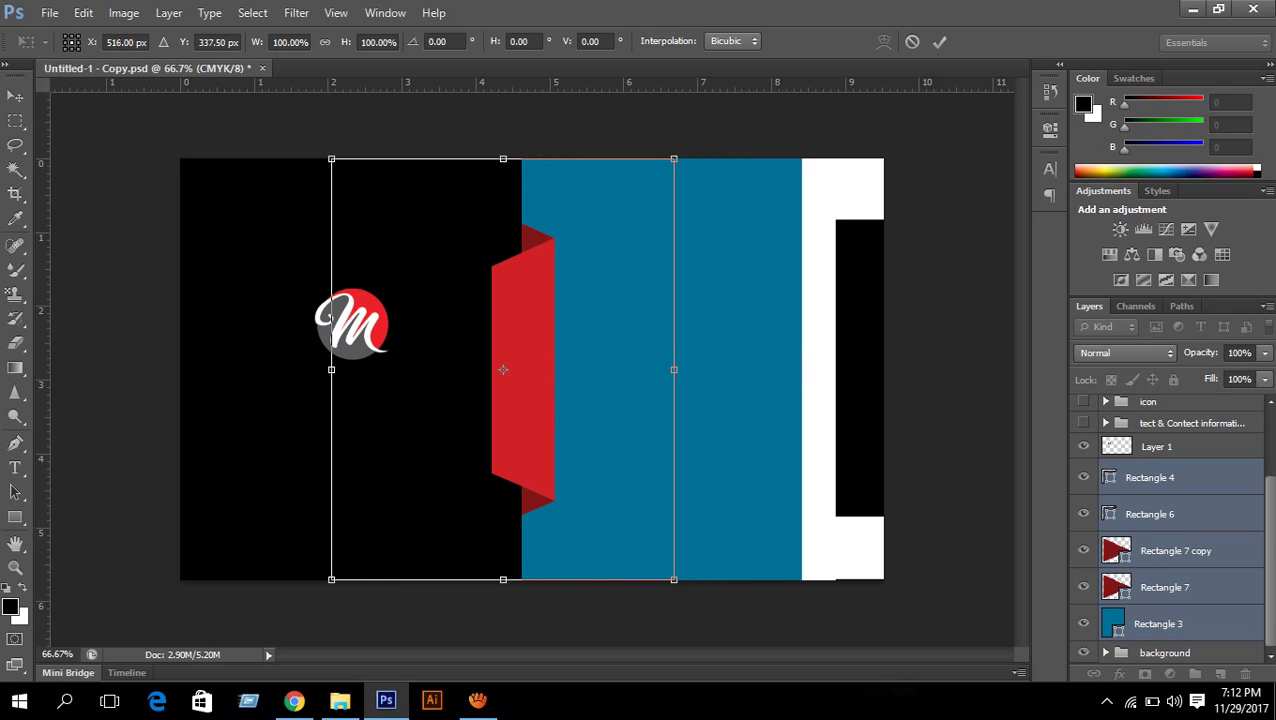
{"action": "key", "text": "Left"}
{"action": "key", "text": "Left"}
{"action": "key", "text": "Left"}
{"action": "key", "text": "Left"}
{"action": "key", "text": "Left"}
{"action": "key", "text": "Left"}
{"action": "key", "text": "Left"}
{"action": "key", "text": "Left"}
{"action": "key", "text": "Left"}
{"action": "key", "text": "Left"}
{"action": "key", "text": "Left"}
{"action": "key", "text": "Left"}
{"action": "key", "text": "Left"}
{"action": "key", "text": "Left"}
{"action": "key", "text": "Left"}
{"action": "key", "text": "Left"}
{"action": "key", "text": "Left"}
{"action": "key", "text": "Left"}
{"action": "key", "text": "Left"}
{"action": "key", "text": "Left"}
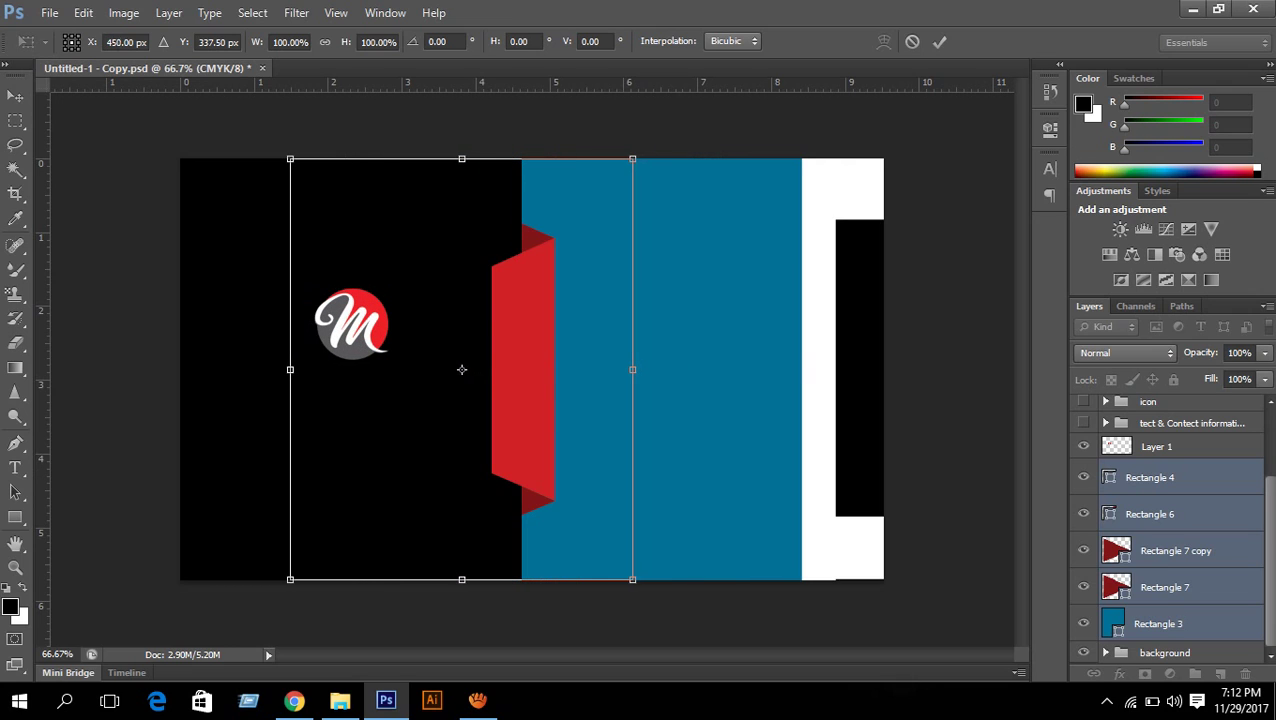
{"action": "key", "text": "Left"}
{"action": "key", "text": "Left"}
{"action": "key", "text": "Left"}
{"action": "key", "text": "Left"}
{"action": "key", "text": "Left"}
{"action": "key", "text": "Left"}
{"action": "key", "text": "Left"}
{"action": "key", "text": "Left"}
{"action": "key", "text": "Left"}
{"action": "key", "text": "Left"}
{"action": "key", "text": "Left"}
{"action": "key", "text": "Left"}
{"action": "key", "text": "Left"}
{"action": "key", "text": "Left"}
{"action": "key", "text": "Left"}
{"action": "key", "text": "Left"}
{"action": "key", "text": "Left"}
{"action": "key", "text": "Left"}
{"action": "key", "text": "Left"}
{"action": "key", "text": "Left"}
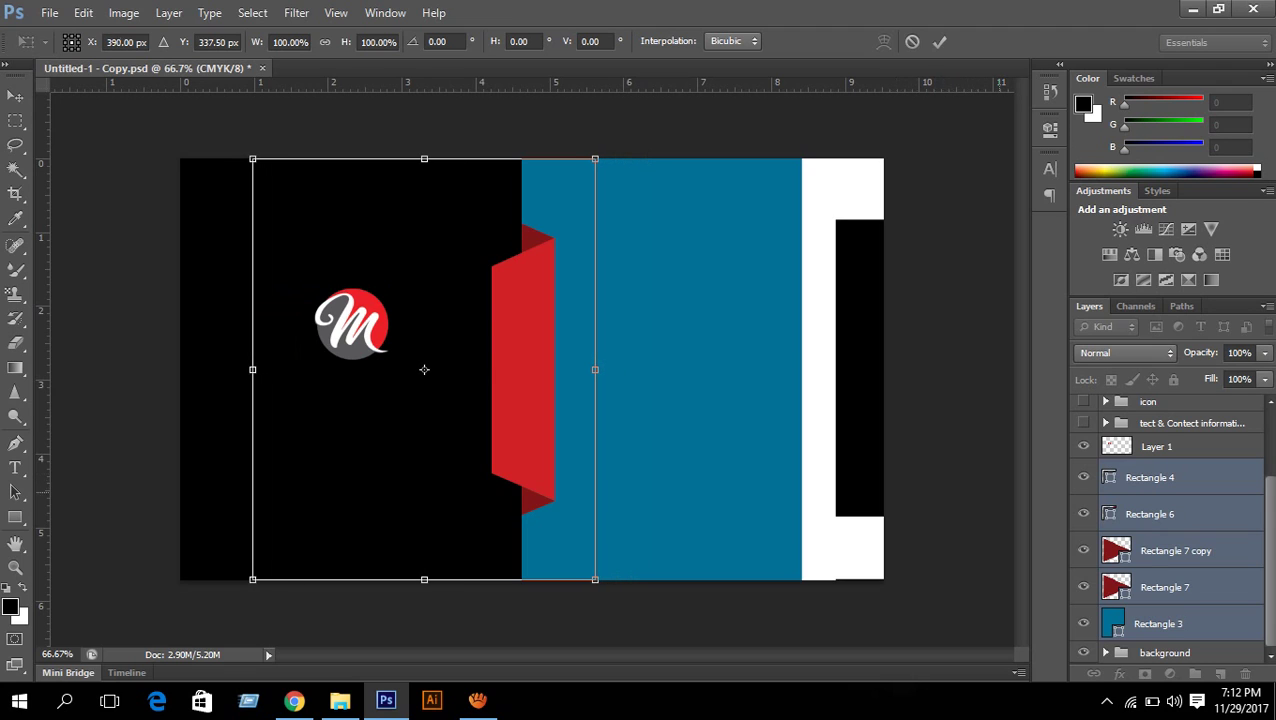
Move the blue panel, white strip and red ribbon shapes together horizontally to the card's left edge, centred at X 276 px
{"action": "key", "text": "Left"}
{"action": "key", "text": "Left"}
{"action": "key", "text": "Left"}
{"action": "key", "text": "Left"}
{"action": "key", "text": "Left"}
{"action": "key", "text": "Left"}
{"action": "key", "text": "Left"}
{"action": "key", "text": "Left"}
{"action": "key", "text": "Left"}
{"action": "key", "text": "Left"}
{"action": "key", "text": "Left"}
{"action": "key", "text": "Left"}
{"action": "key", "text": "Left"}
{"action": "key", "text": "Left"}
{"action": "key", "text": "Left"}
{"action": "key", "text": "Left"}
{"action": "key", "text": "Left"}
{"action": "key", "text": "Left"}
{"action": "key", "text": "Left"}
{"action": "key", "text": "Left"}
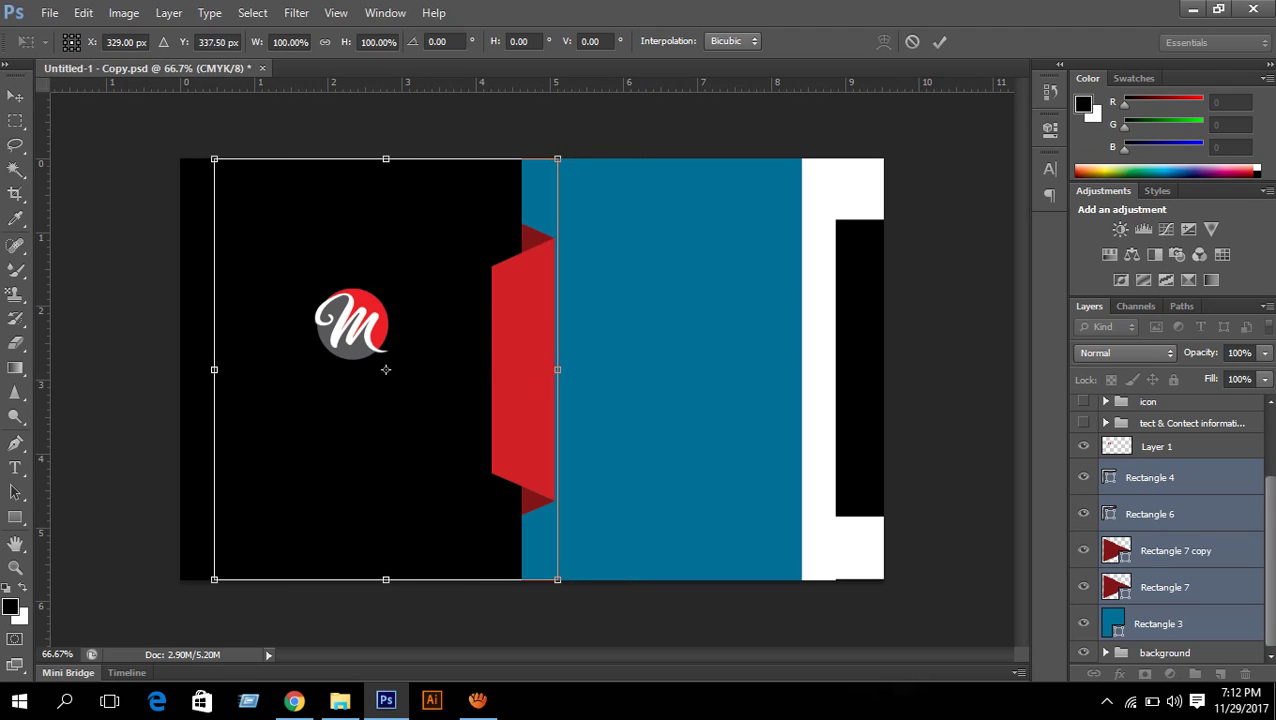
{"action": "key", "text": "Left"}
{"action": "key", "text": "Left"}
{"action": "key", "text": "Left"}
{"action": "key", "text": "Left"}
{"action": "key", "text": "Left"}
{"action": "key", "text": "Left"}
{"action": "key", "text": "Left"}
{"action": "key", "text": "Left"}
{"action": "key", "text": "Left"}
{"action": "key", "text": "Left"}
{"action": "key", "text": "Left"}
{"action": "key", "text": "Left"}
{"action": "key", "text": "Left"}
{"action": "key", "text": "Left"}
{"action": "key", "text": "Left"}
{"action": "key", "text": "Left"}
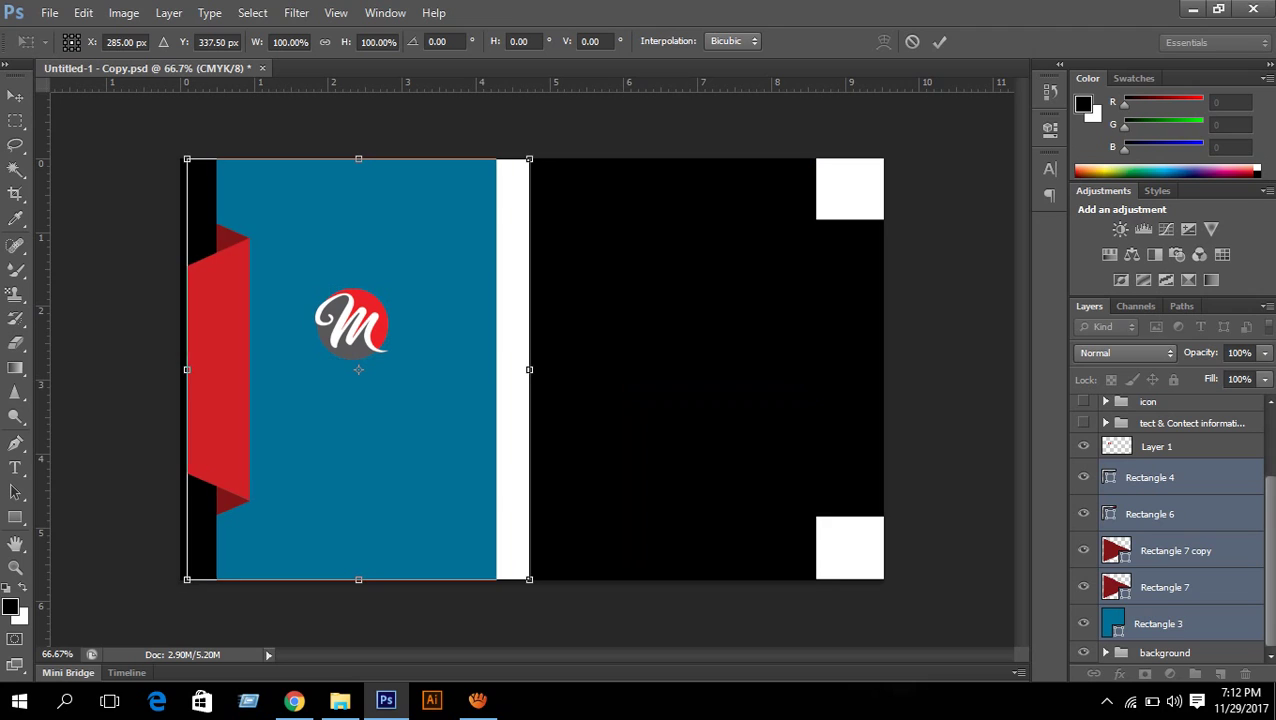
{"action": "scroll", "coordinate": [436, 353], "scroll_direction": "up", "scroll_amount": 3}
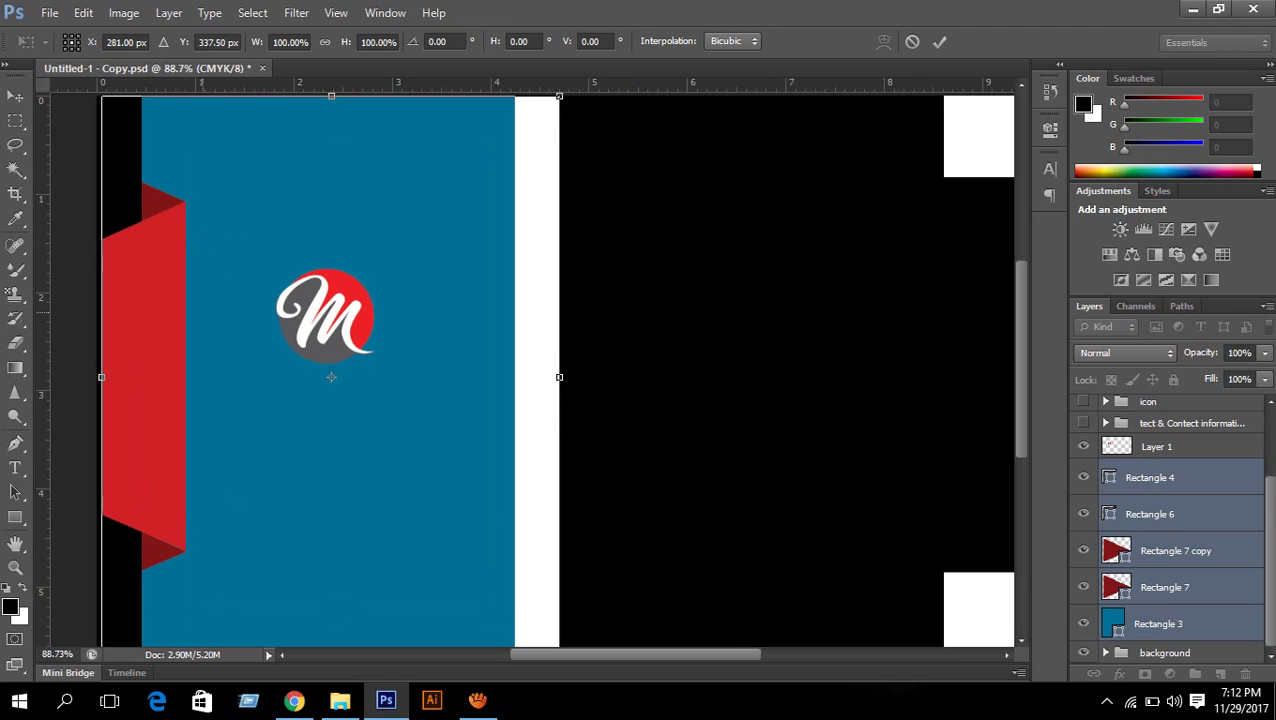
{"action": "key", "text": "Left"}
{"action": "key", "text": "Left"}
{"action": "key", "text": "Left"}
{"action": "key", "text": "Left"}
{"action": "key", "text": "Left"}
{"action": "scroll", "coordinate": [454, 358], "scroll_direction": "down", "scroll_amount": 4}
{"action": "scroll", "coordinate": [531, 367], "scroll_direction": "down", "scroll_amount": 3}
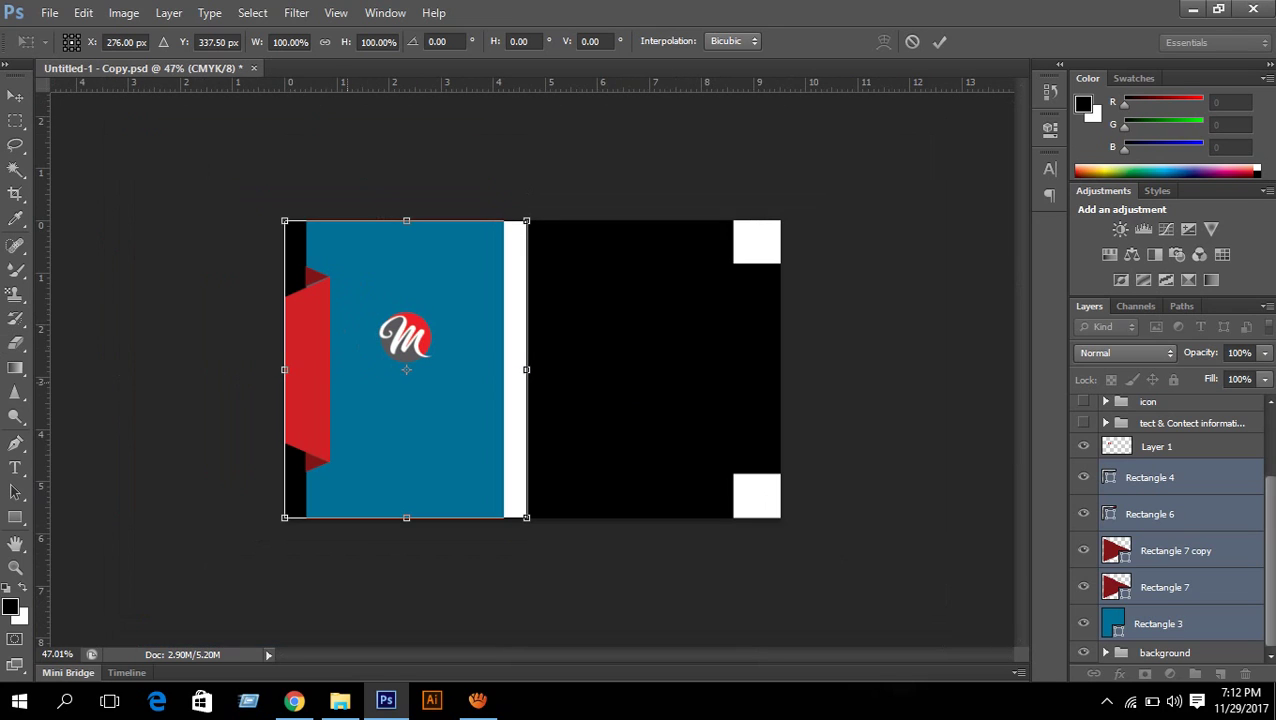
Try rotating the panel and ribbon shapes 90° clockwise and by a further 180°, then rotate them back upright
{"action": "right_click", "coordinate": [450, 354]}
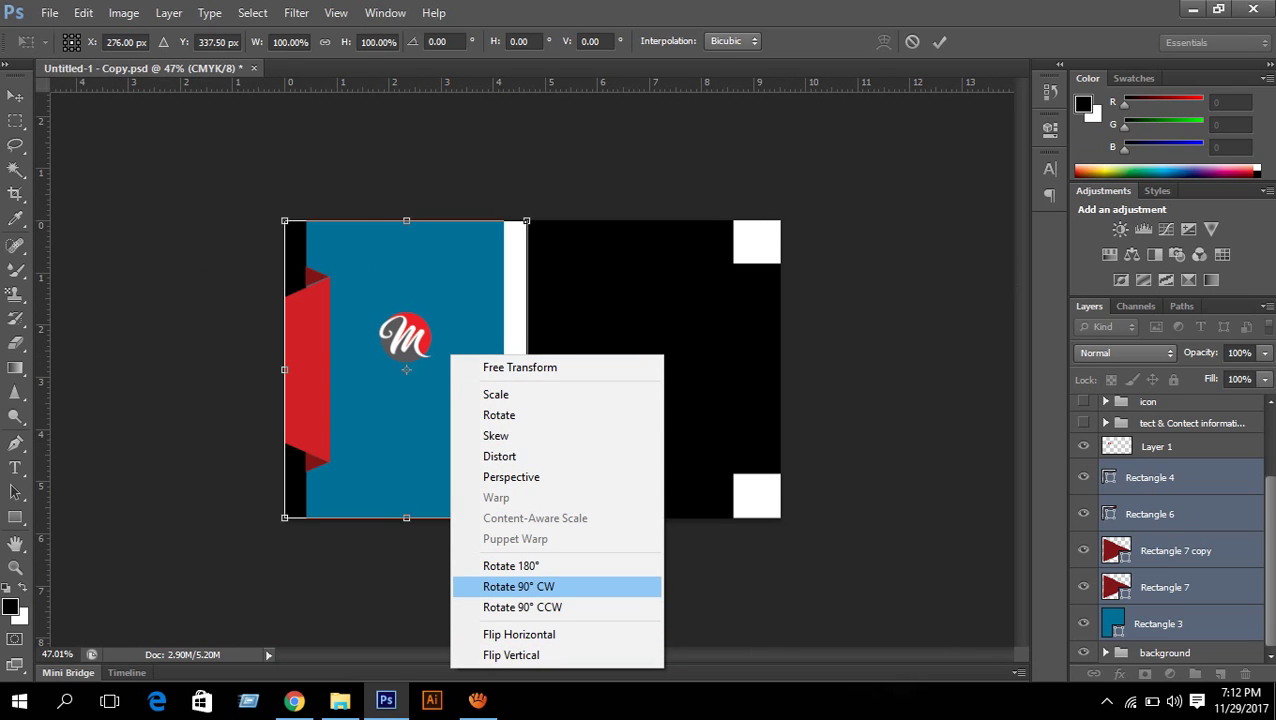
{"action": "left_click", "coordinate": [518, 586]}
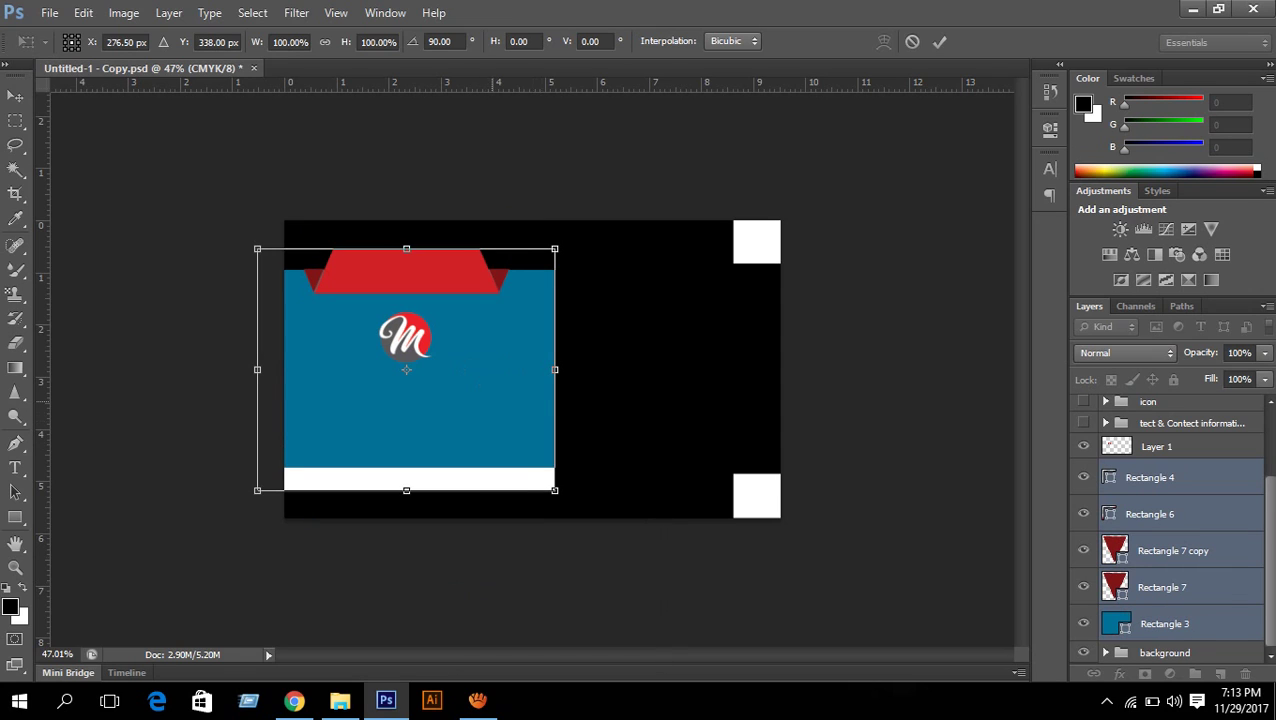
{"action": "right_click", "coordinate": [489, 88]}
{"action": "left_click", "coordinate": [556, 294]}
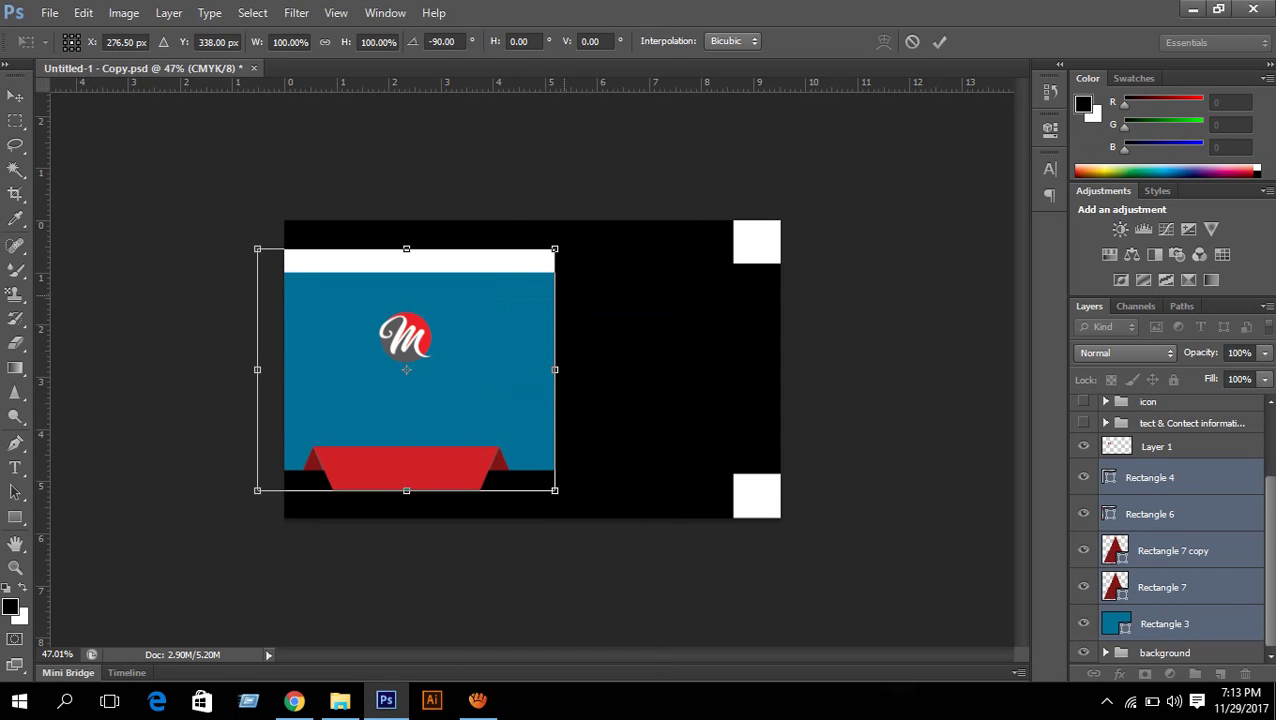
{"action": "right_click", "coordinate": [494, 347]}
{"action": "left_click", "coordinate": [540, 580]}
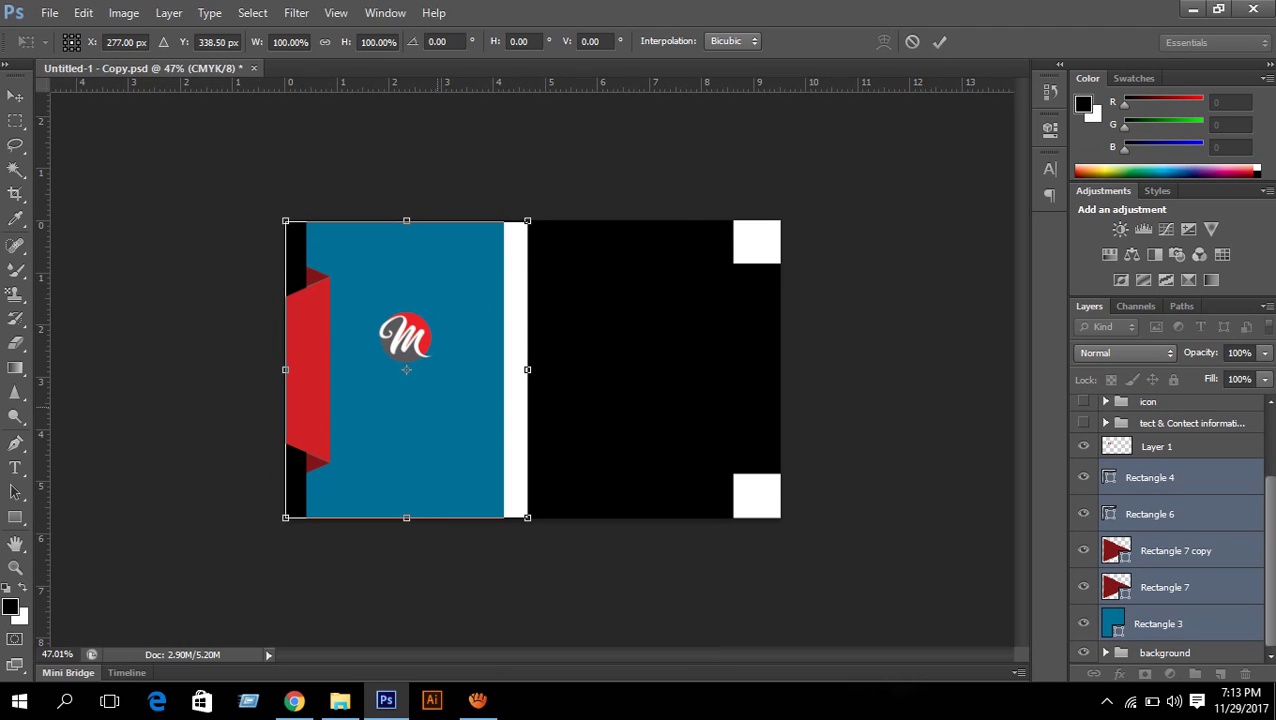
Flip the panel and ribbon shapes horizontally and nudge them right to X 279 px
{"action": "right_click", "coordinate": [436, 92]}
{"action": "left_click", "coordinate": [510, 371]}
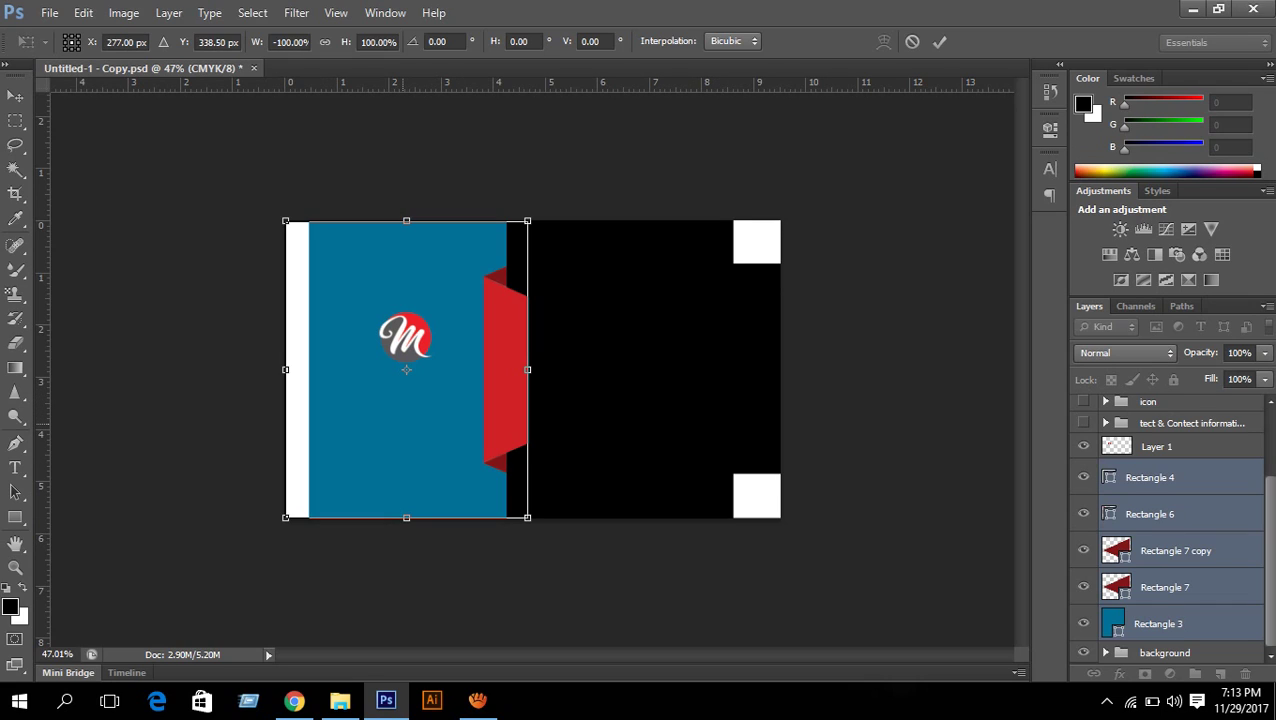
{"action": "key", "text": "Right"}
{"action": "key", "text": "Right"}
{"action": "key", "text": "Right"}
{"action": "key", "text": "Right"}
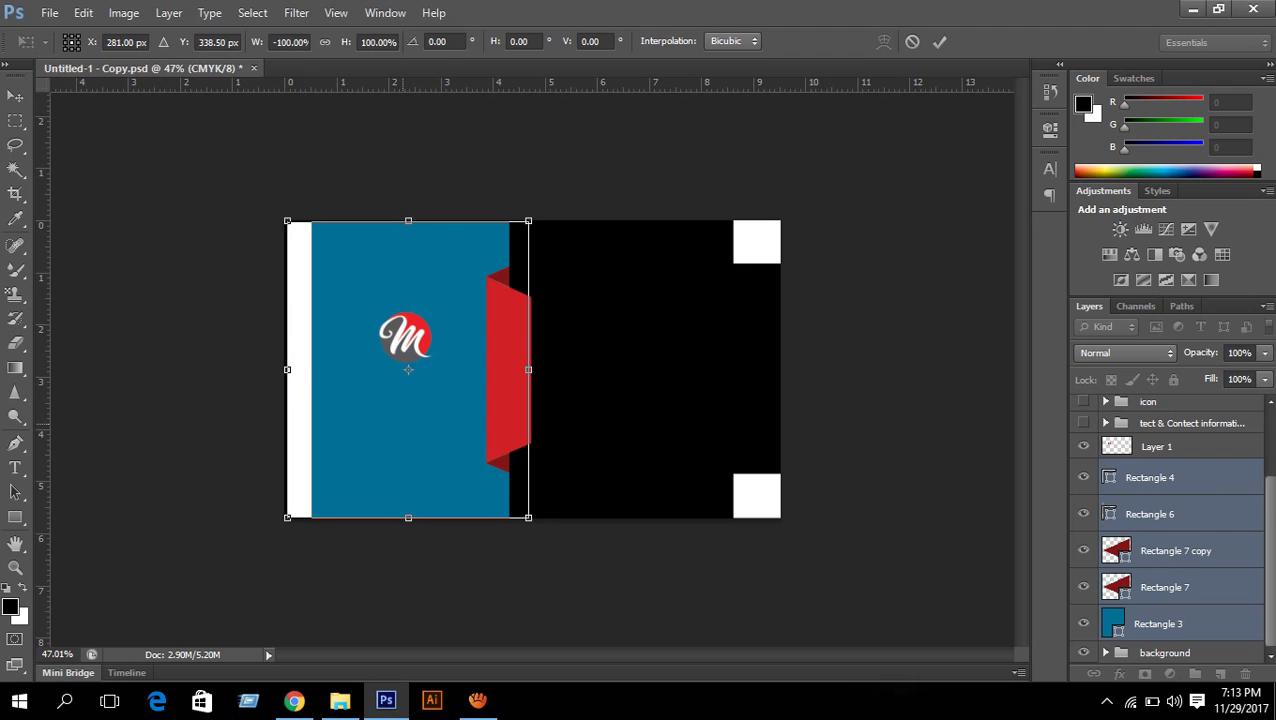
{"action": "key", "text": "Left"}
{"action": "key", "text": "Left"}
{"action": "scroll", "coordinate": [532, 369], "scroll_direction": "up", "scroll_amount": 4}
{"action": "scroll", "coordinate": [532, 369], "scroll_direction": "down", "scroll_amount": 4}
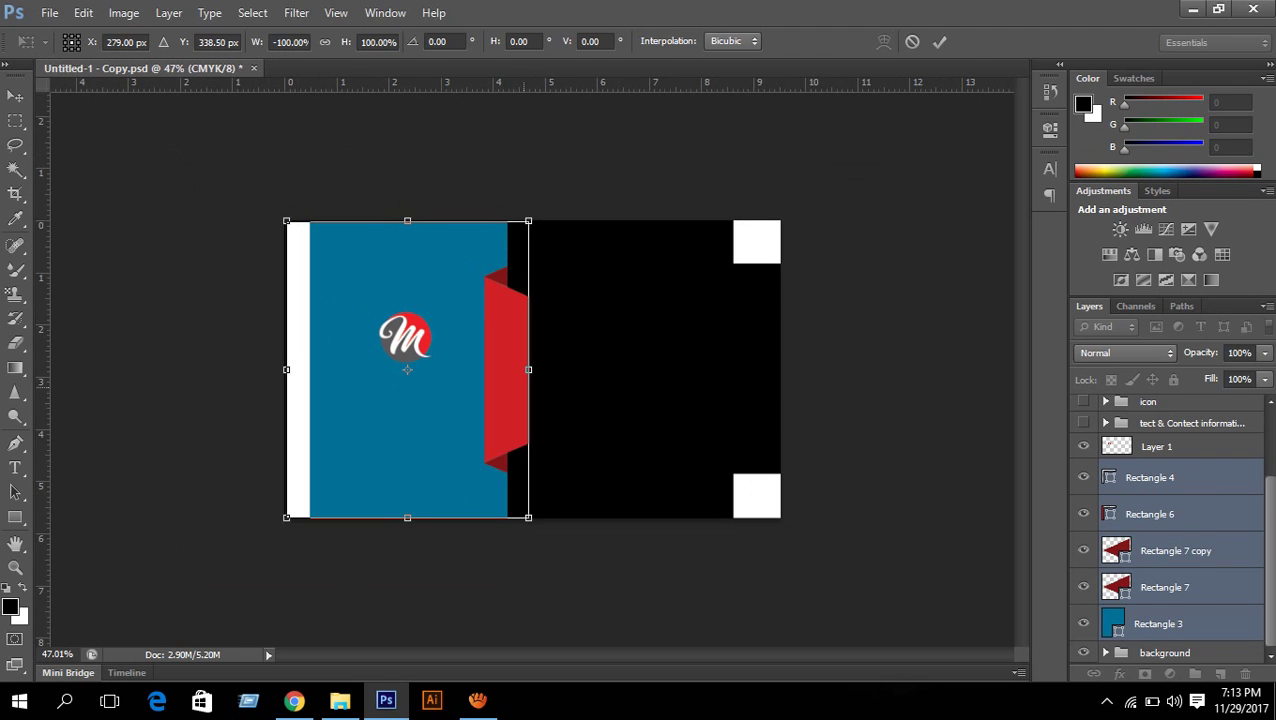
Stretch the flipped shapes to the card's right edge and pull in their left side, giving about 187.64% width centred at X 609 px
{"action": "left_click_drag", "start_coordinate": [528, 369], "coordinate": [780, 369]}
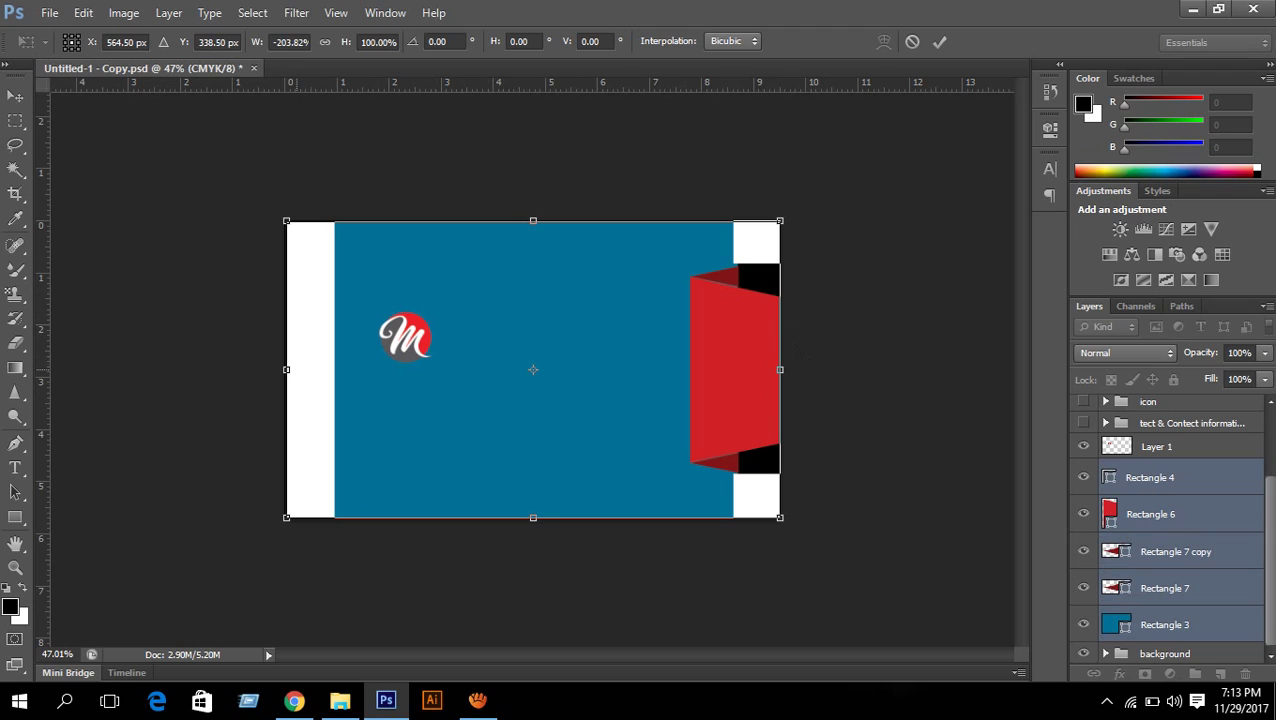
{"action": "left_click_drag", "start_coordinate": [286, 369], "coordinate": [326, 369]}
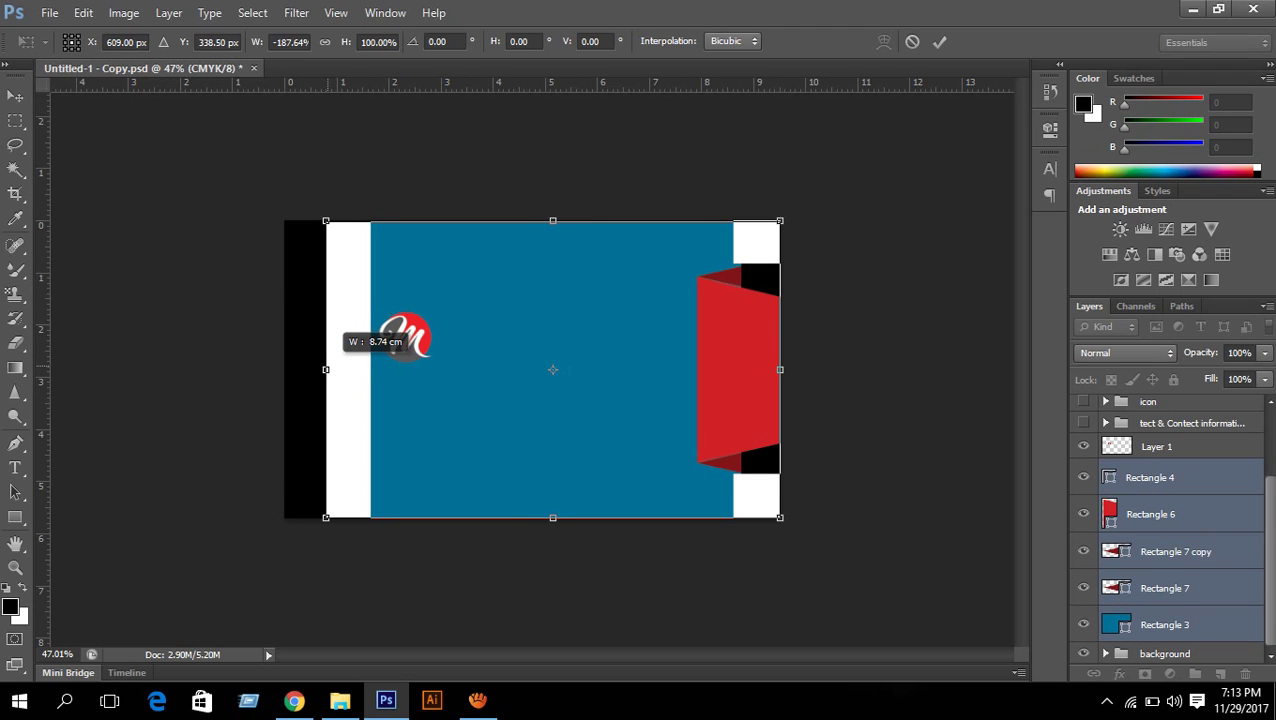
Nudge the stretched shapes up 1 px to Y 337.50 px to close the gap along the card's top edge
{"action": "scroll", "coordinate": [502, 188], "scroll_direction": "up", "scroll_amount": 5}
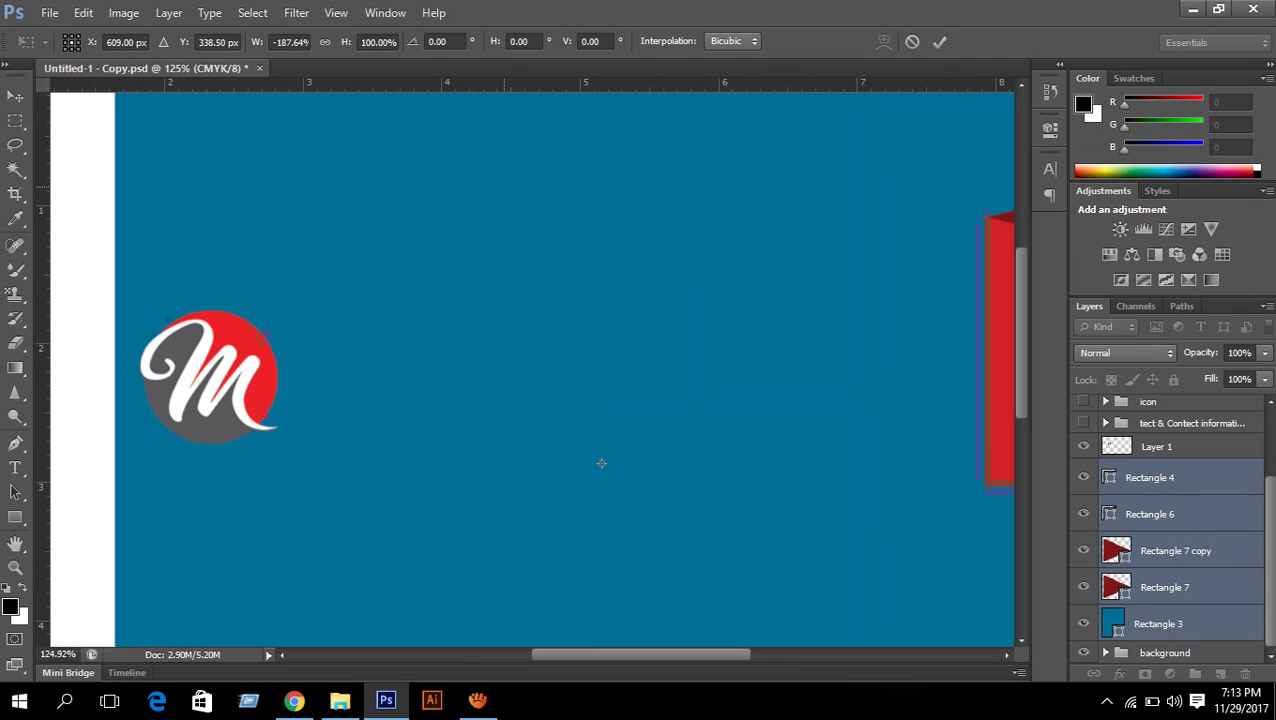
{"action": "left_click_drag", "start_coordinate": [483, 188], "coordinate": [526, 370]}
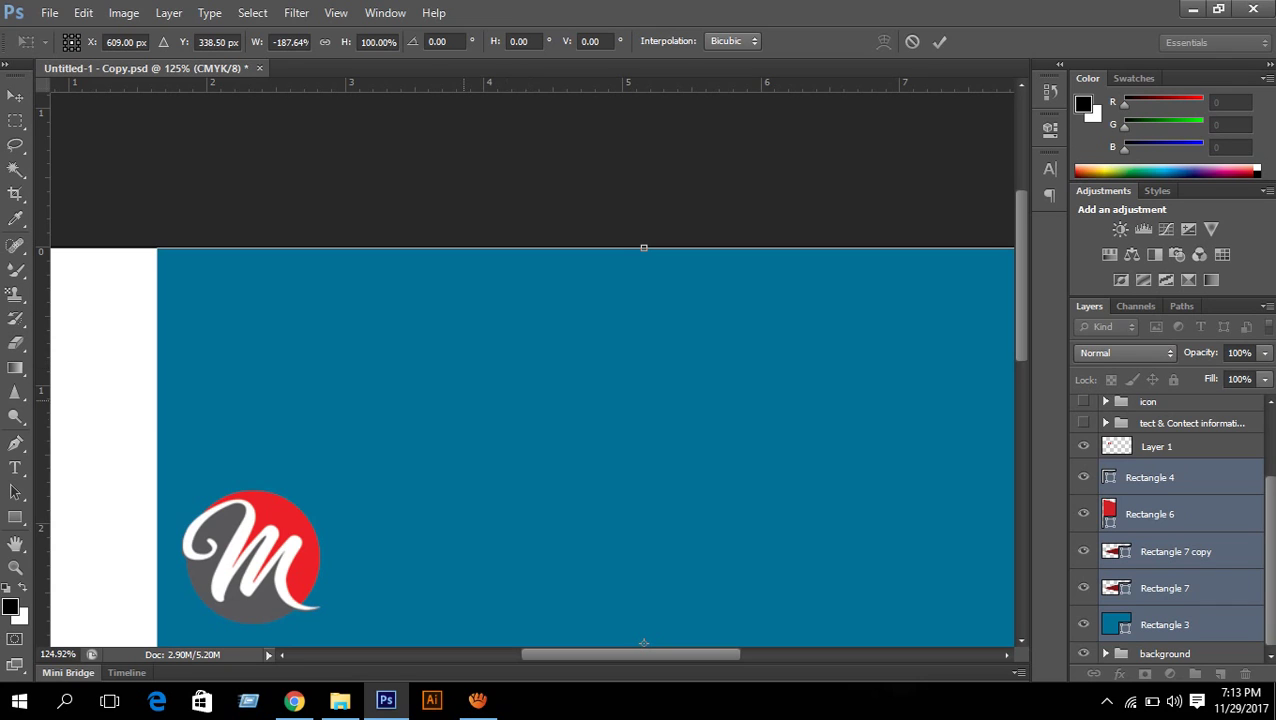
{"action": "left_click_drag", "start_coordinate": [378, 350], "coordinate": [868, 340]}
{"action": "scroll", "coordinate": [486, 239], "scroll_direction": "up", "scroll_amount": 6}
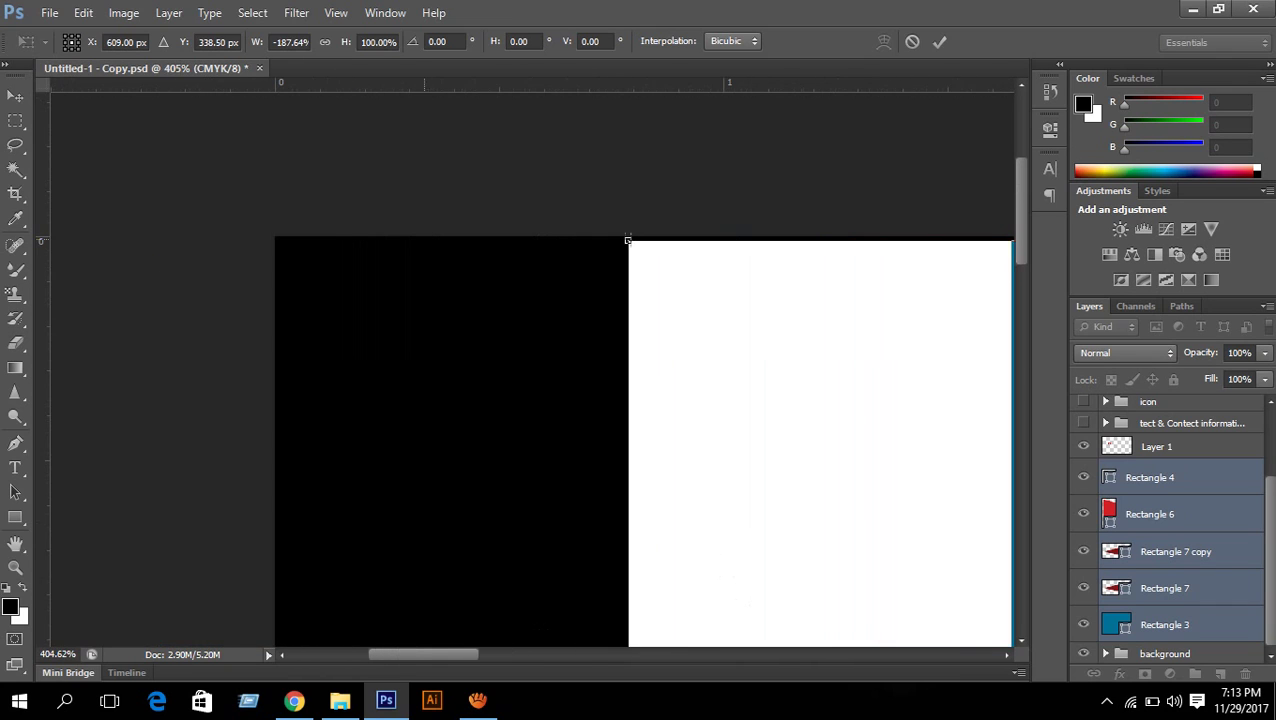
{"action": "scroll", "coordinate": [698, 254], "scroll_direction": "up", "scroll_amount": 6}
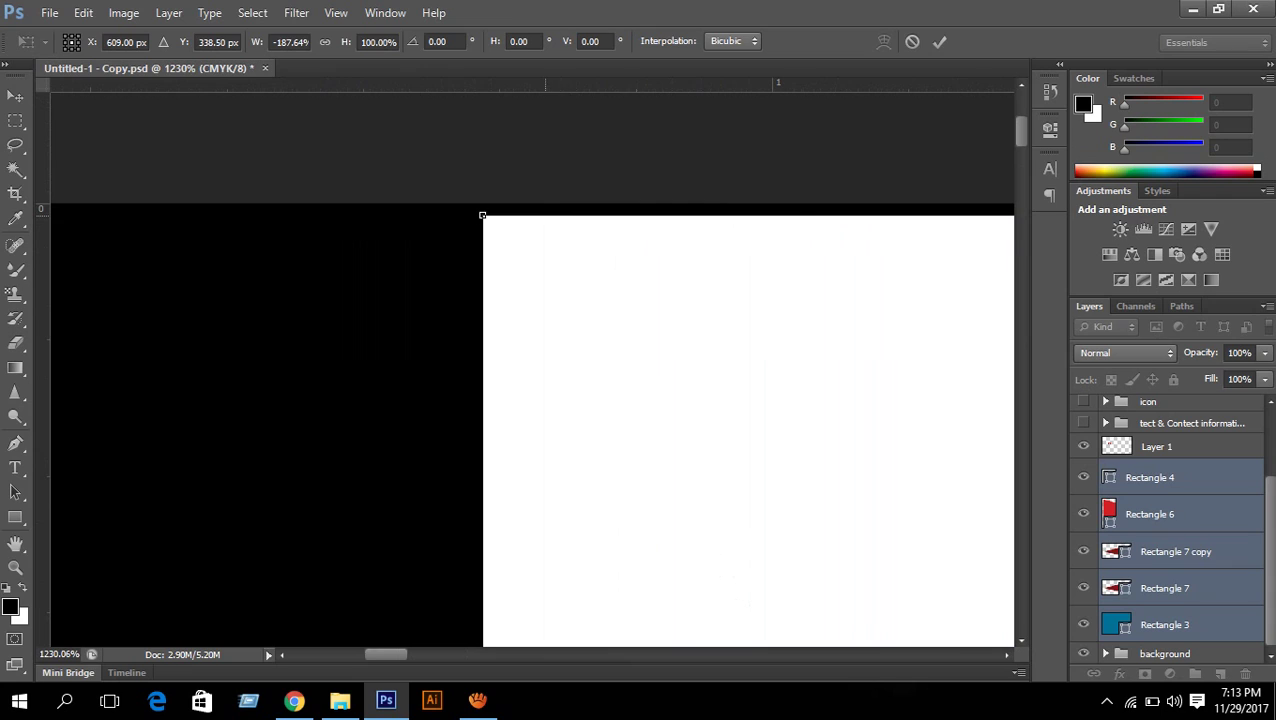
{"action": "left_click_drag", "start_coordinate": [770, 222], "coordinate": [318, 272]}
{"action": "left_click_drag", "start_coordinate": [986, 294], "coordinate": [483, 329]}
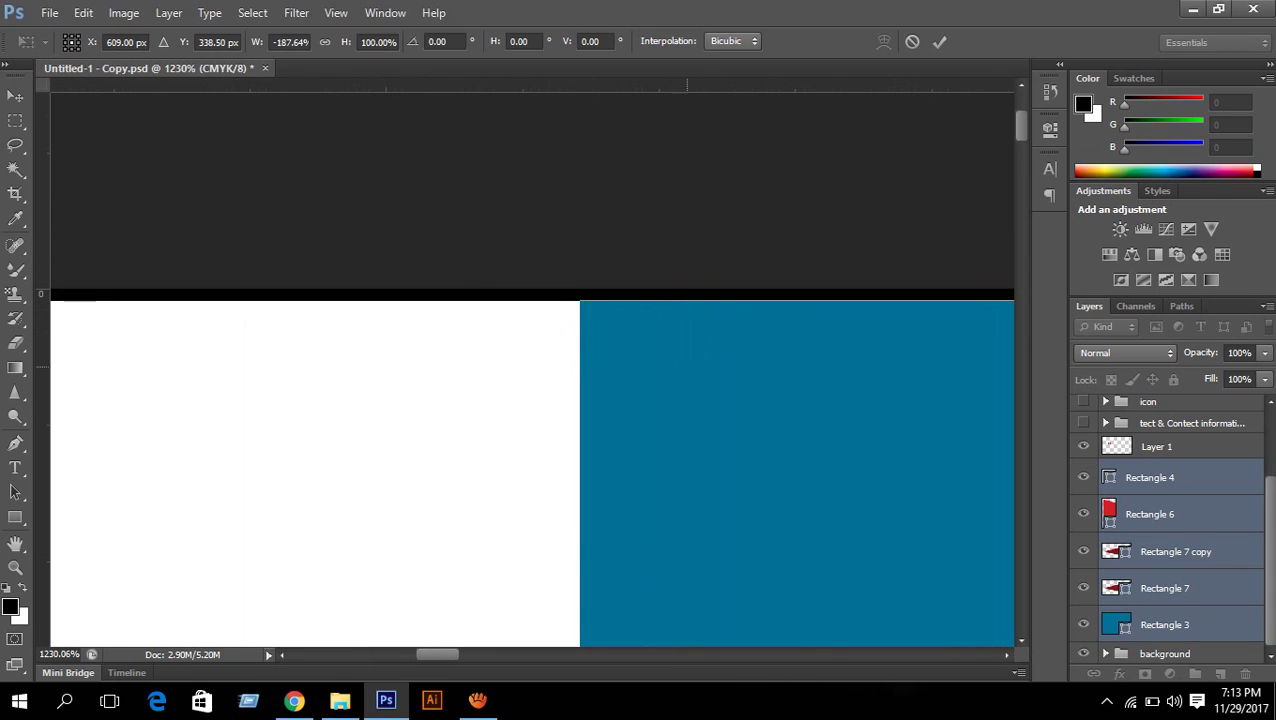
{"action": "scroll", "coordinate": [727, 362], "scroll_direction": "down", "scroll_amount": 15}
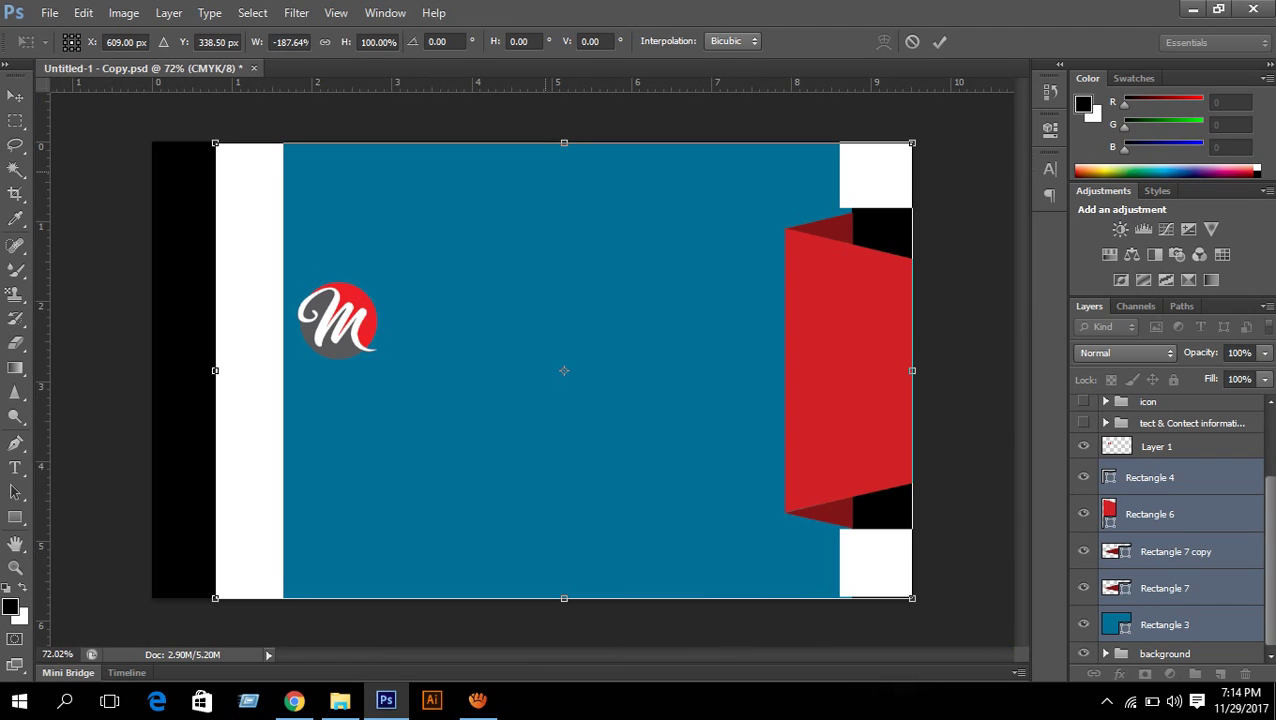
{"action": "key", "text": "Up"}
Check the shapes' alignment with the card's bottom and top edges and apply the transform
{"action": "scroll", "coordinate": [335, 535], "scroll_direction": "up", "scroll_amount": 6}
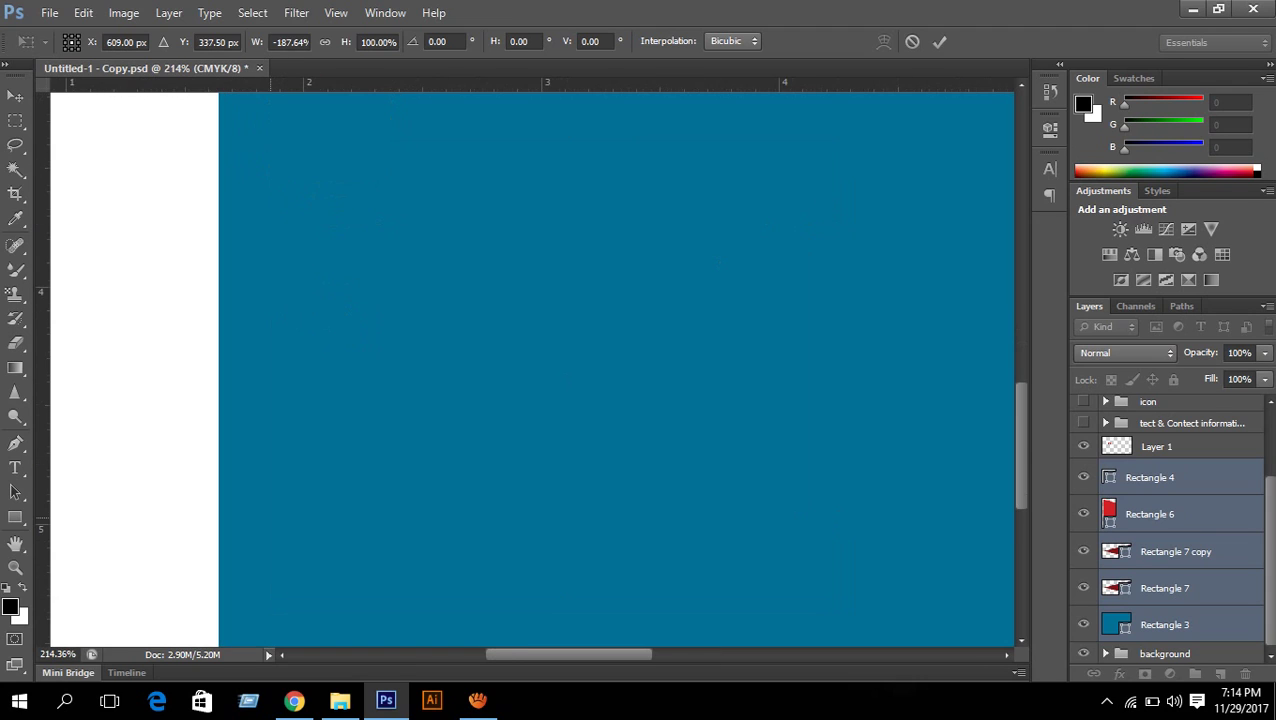
{"action": "left_click_drag", "start_coordinate": [270, 518], "coordinate": [342, 380]}
{"action": "scroll", "coordinate": [344, 381], "scroll_direction": "up", "scroll_amount": 11}
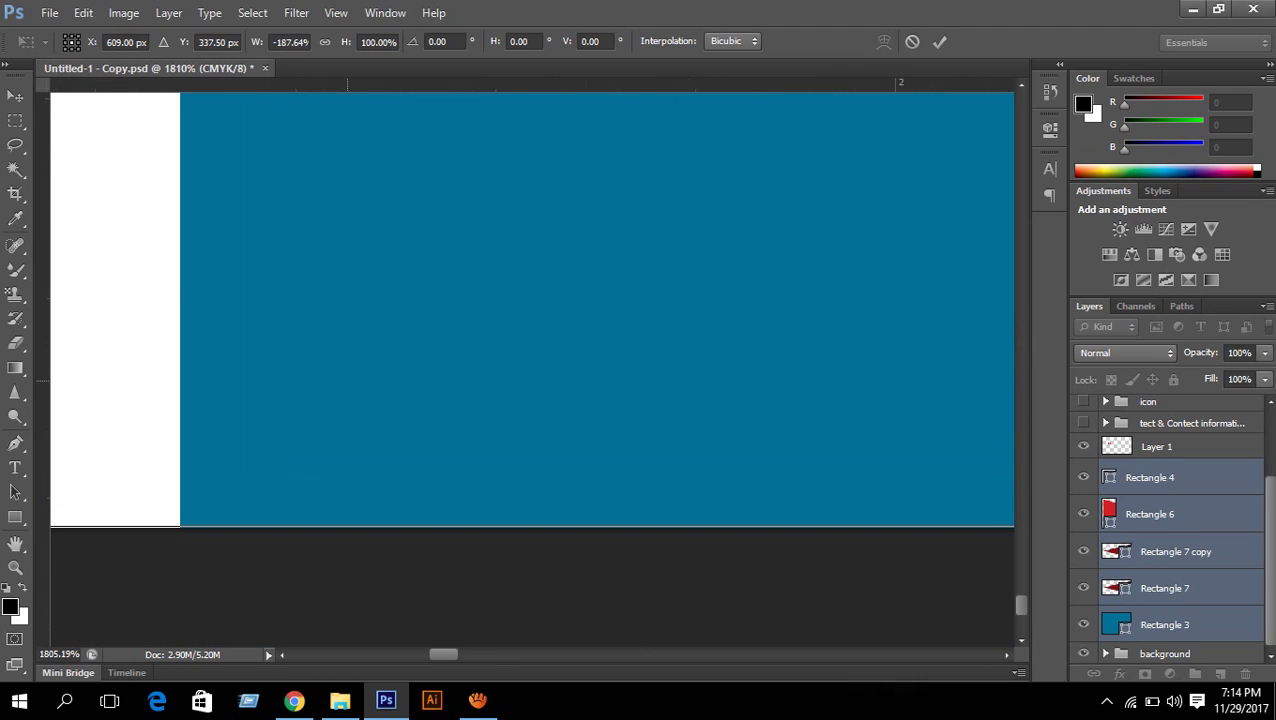
{"action": "scroll", "coordinate": [245, 560], "scroll_direction": "up", "scroll_amount": 4}
{"action": "left_click_drag", "start_coordinate": [244, 542], "coordinate": [472, 473]}
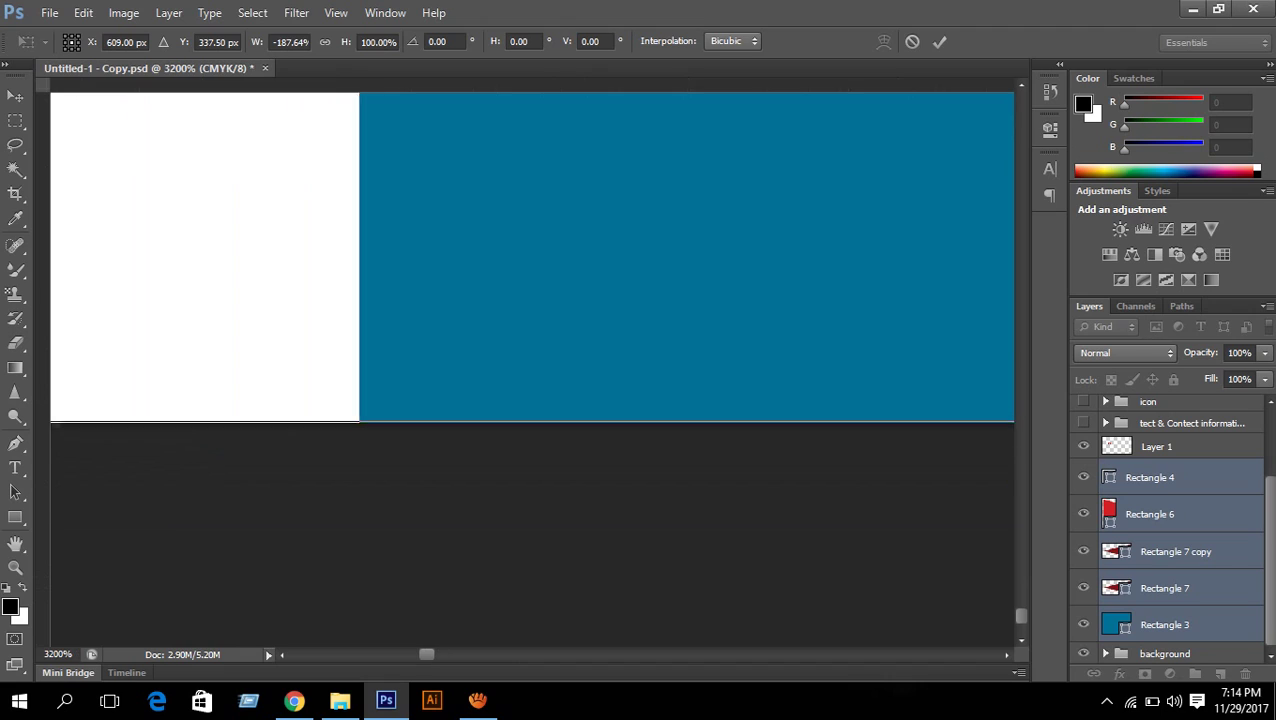
{"action": "left_click_drag", "start_coordinate": [403, 391], "coordinate": [512, 360]}
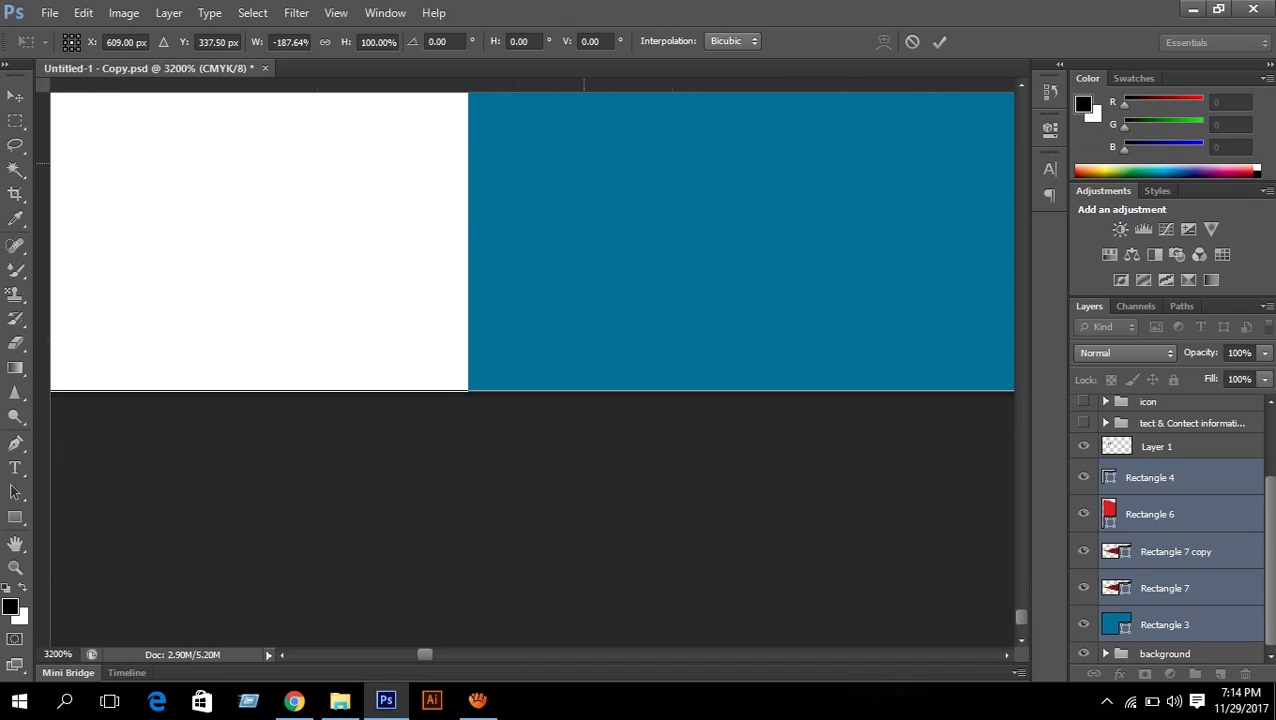
{"action": "left_click_drag", "start_coordinate": [582, 162], "coordinate": [620, 440]}
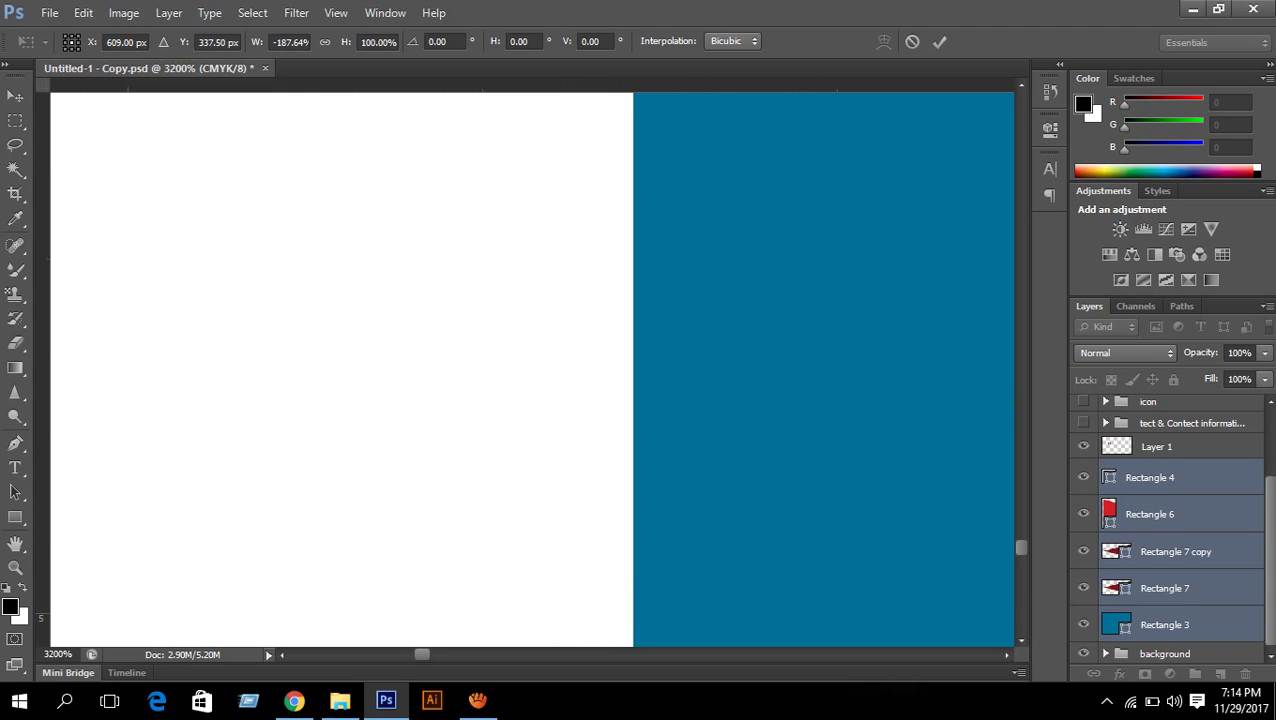
{"action": "left_click_drag", "start_coordinate": [1021, 547], "coordinate": [1021, 105]}
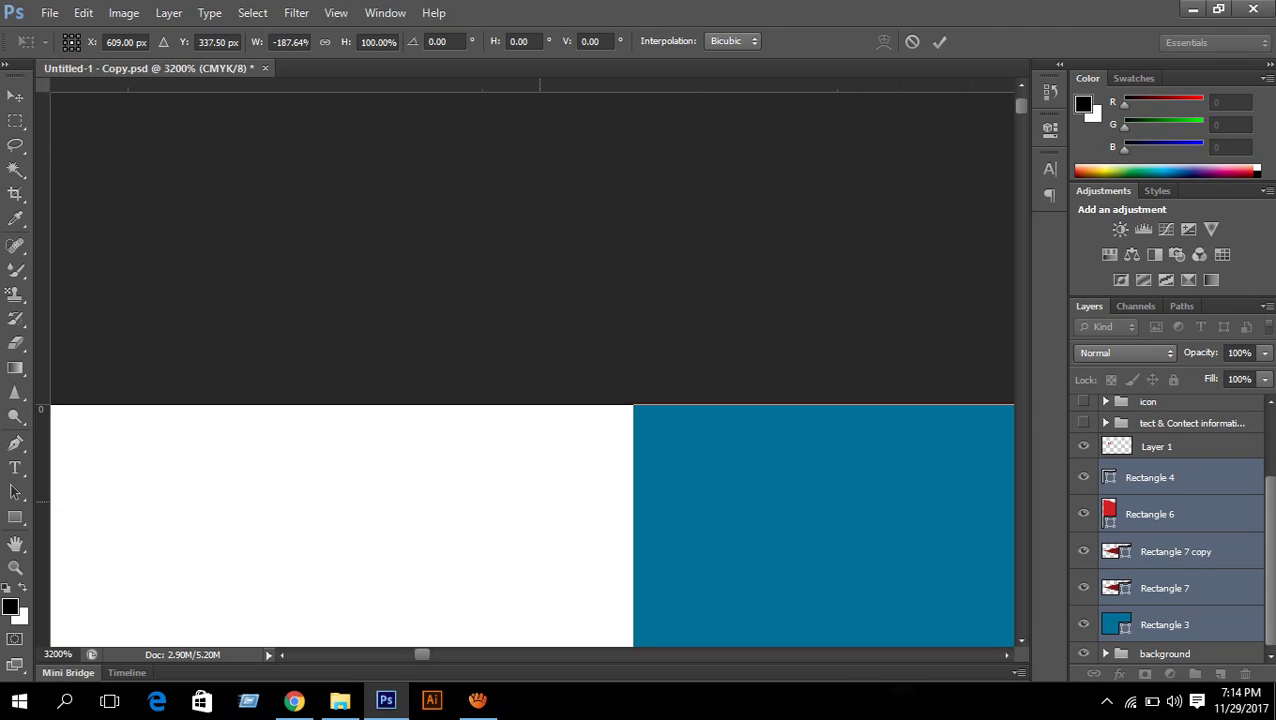
{"action": "scroll", "coordinate": [582, 498], "scroll_direction": "down", "scroll_amount": 14}
{"action": "scroll", "coordinate": [590, 490], "scroll_direction": "down", "scroll_amount": 8}
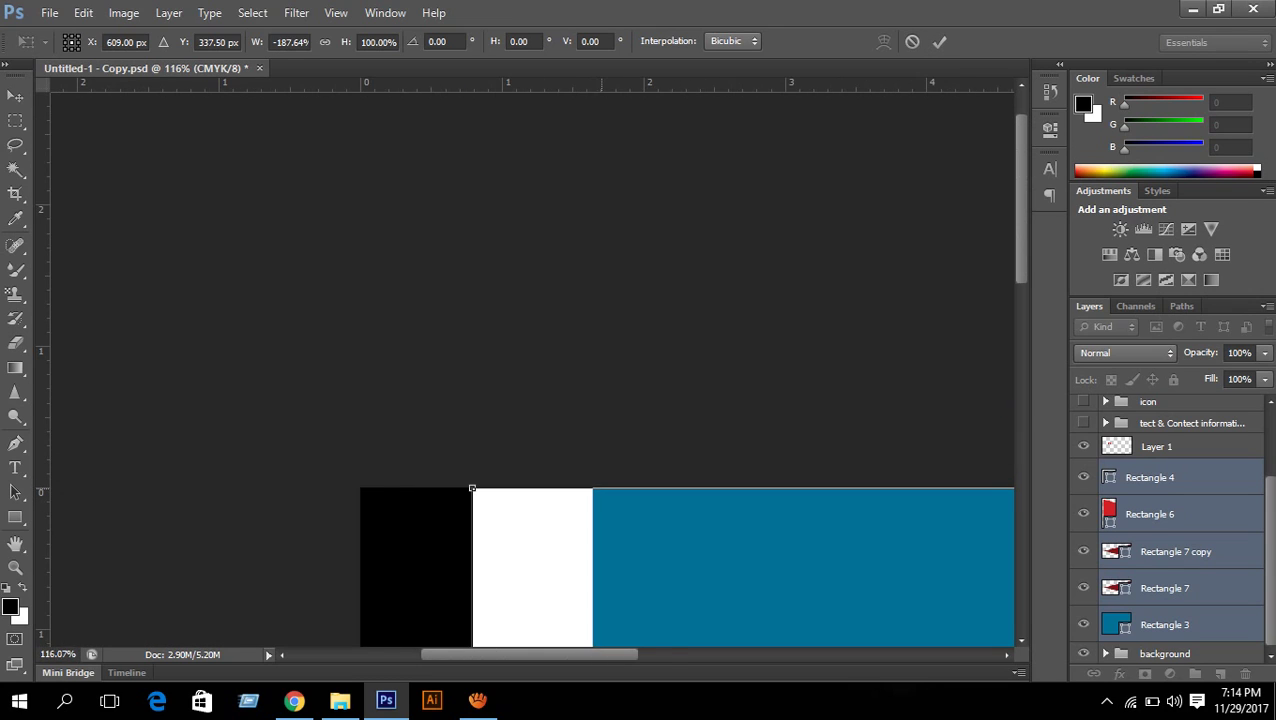
{"action": "scroll", "coordinate": [407, 411], "scroll_direction": "up", "scroll_amount": 3}
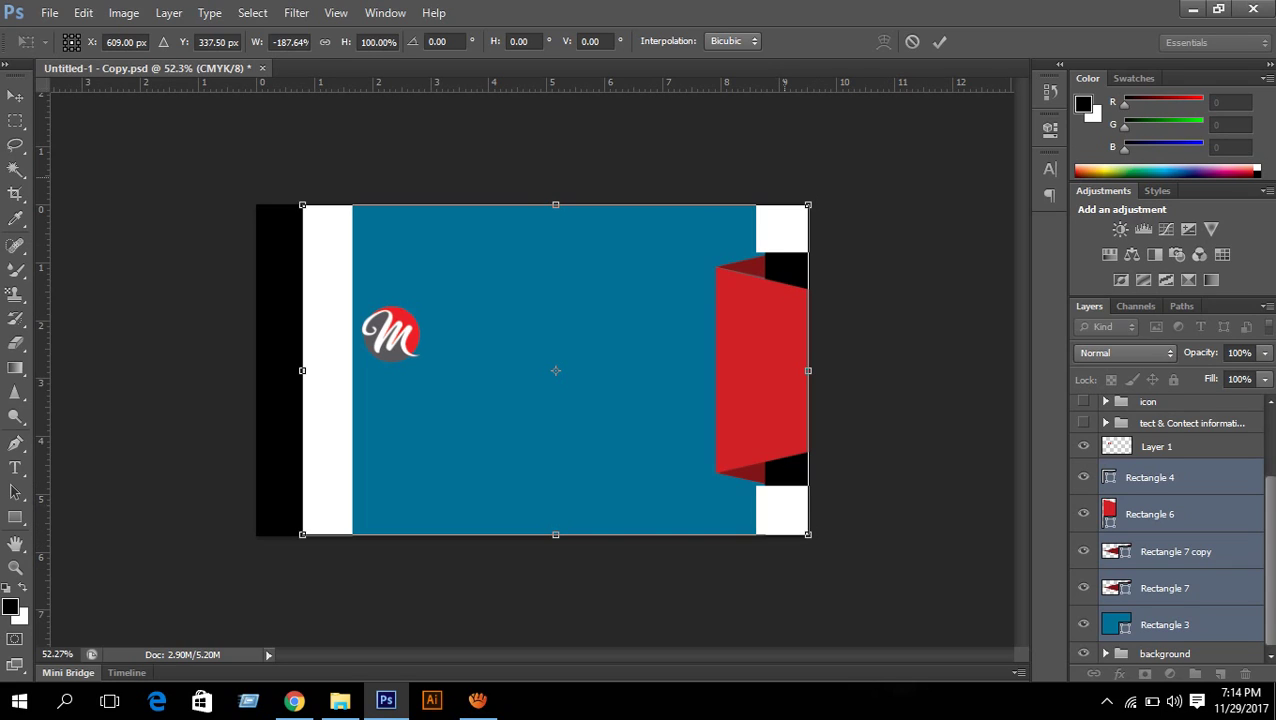
{"action": "left_click", "coordinate": [939, 42]}
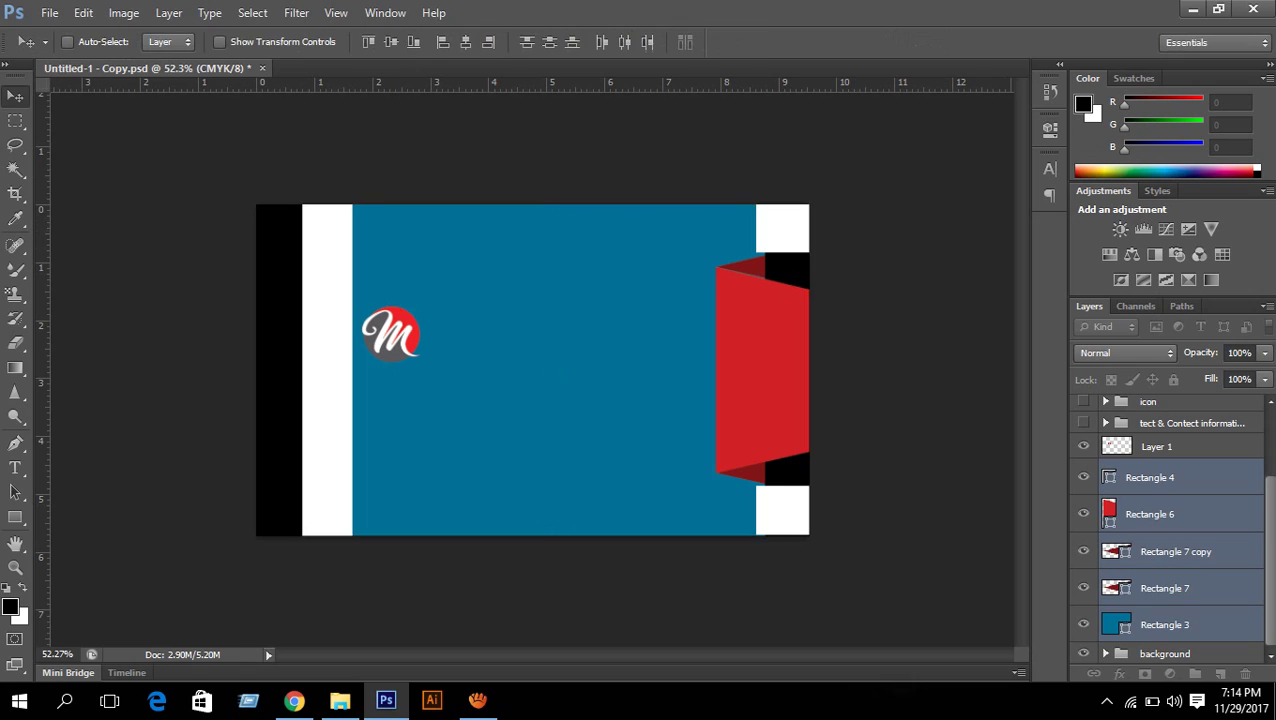
Narrow the white corner squares, Rectangle 5 and its copy, from their left side to 83.33% width, flush with the blue panel's right edge
{"action": "scroll", "coordinate": [1170, 530], "scroll_direction": "up", "scroll_amount": 3}
{"action": "left_click", "coordinate": [1176, 436]}
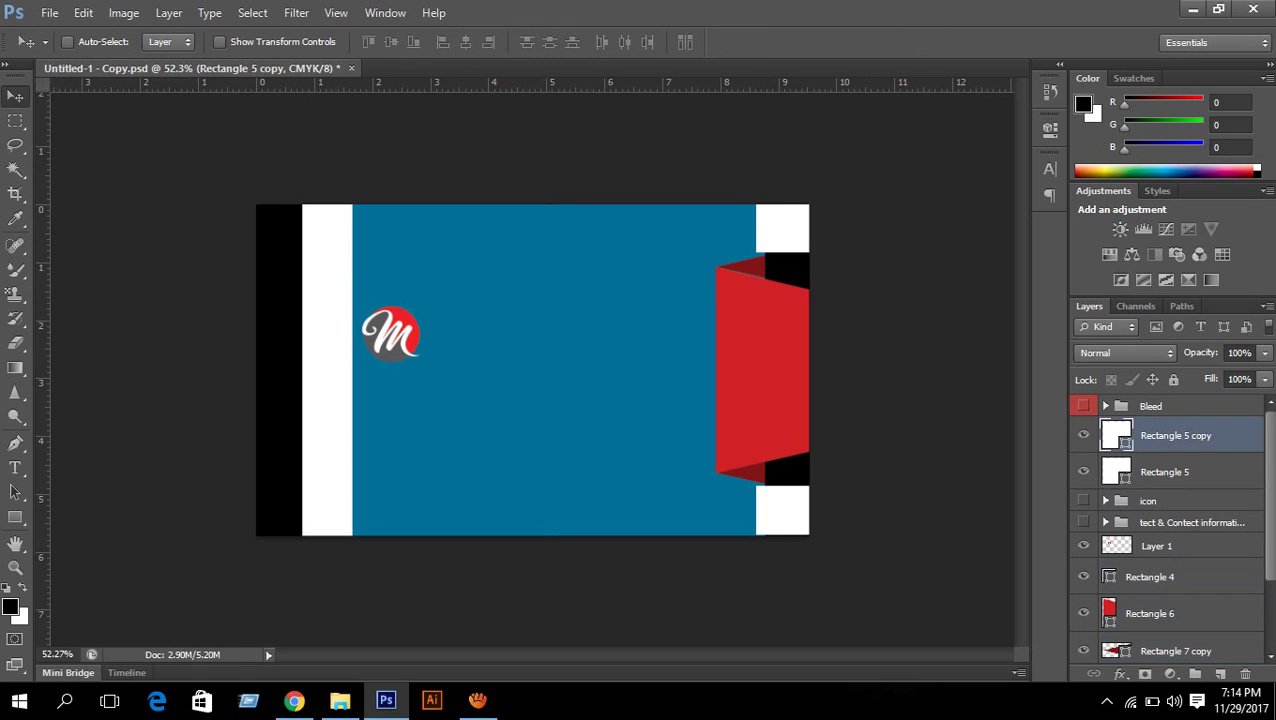
{"action": "left_click", "coordinate": [1166, 472], "text": "shift"}
{"action": "key", "text": "ctrl+t"}
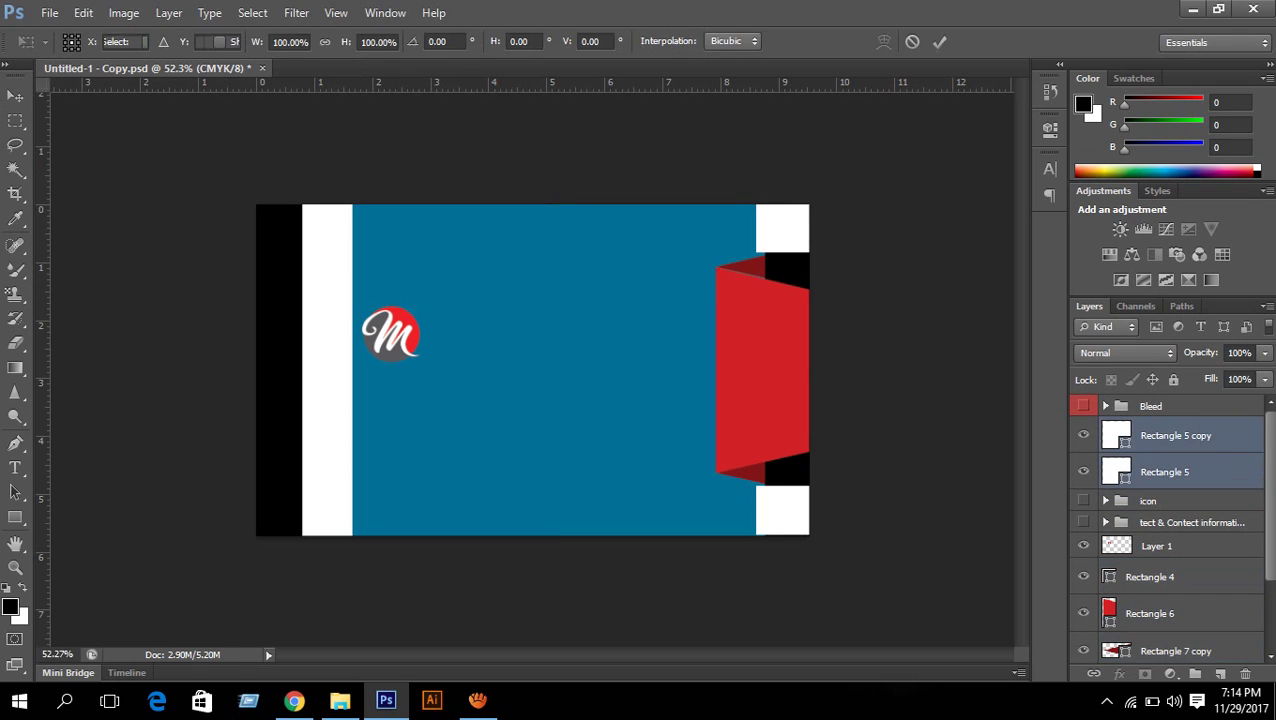
{"action": "scroll", "coordinate": [785, 330], "scroll_direction": "up", "scroll_amount": 7}
{"action": "left_click_drag", "start_coordinate": [926, 541], "coordinate": [549, 498]}
{"action": "scroll", "coordinate": [549, 499], "scroll_direction": "up", "scroll_amount": 5}
{"action": "left_click_drag", "start_coordinate": [590, 535], "coordinate": [597, 387]}
{"action": "scroll", "coordinate": [660, 394], "scroll_direction": "down", "scroll_amount": 4}
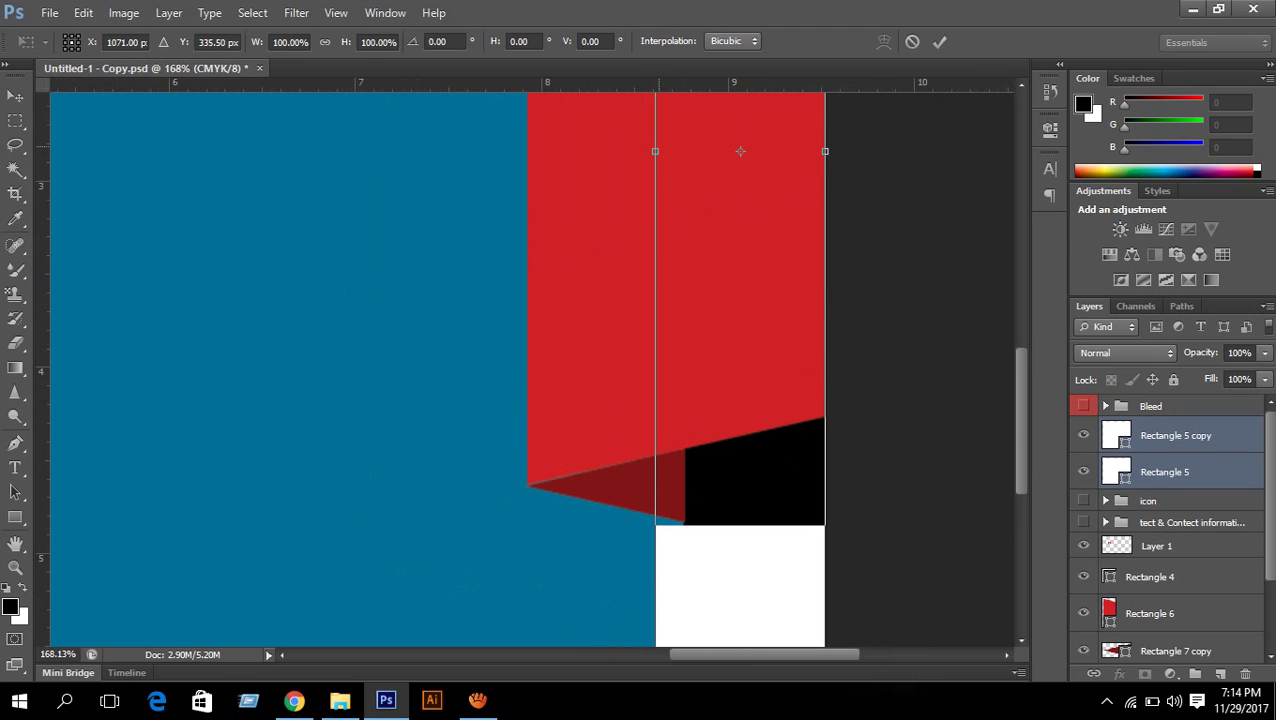
{"action": "left_click_drag", "start_coordinate": [655, 151], "coordinate": [684, 151]}
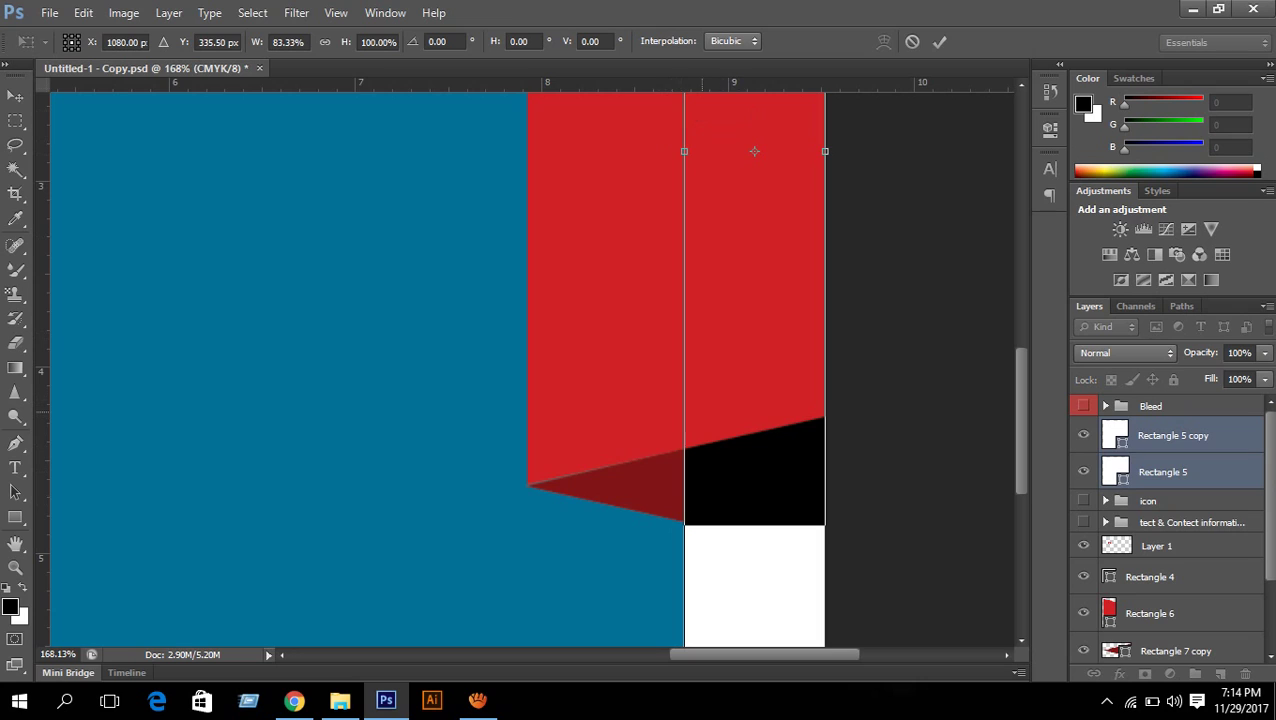
{"action": "scroll", "coordinate": [701, 411], "scroll_direction": "down", "scroll_amount": 8}
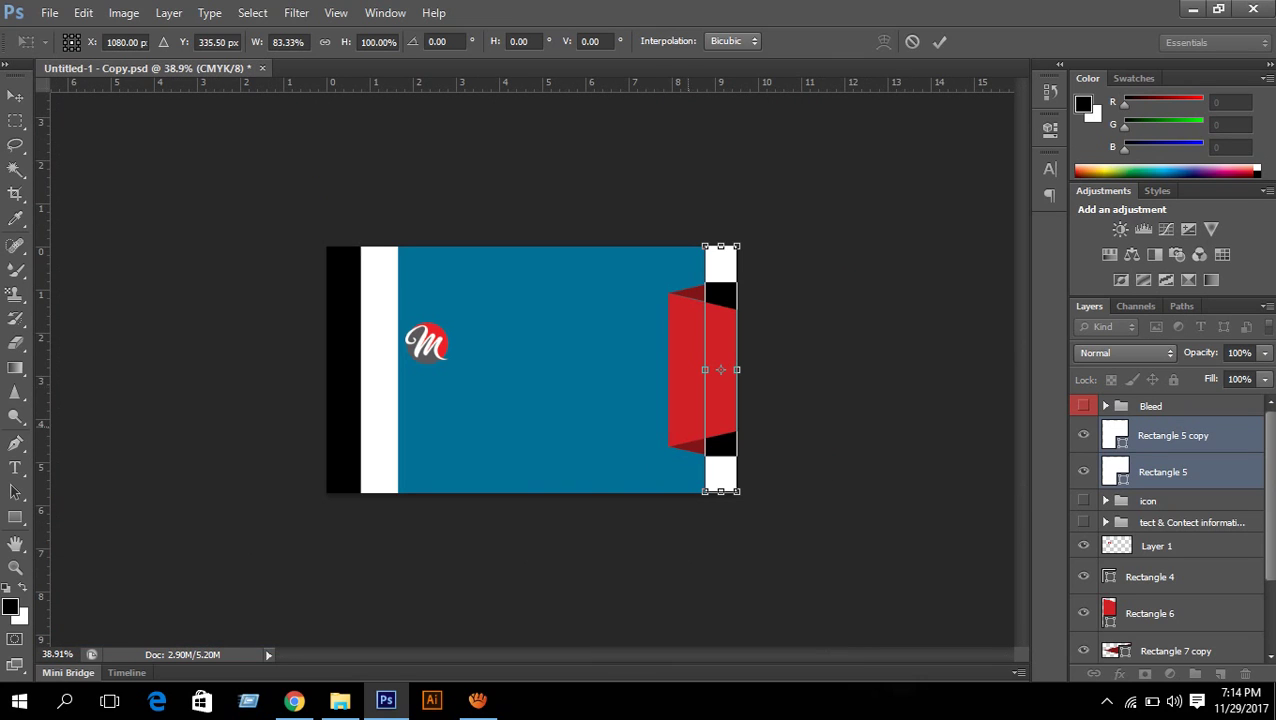
{"action": "left_click", "coordinate": [939, 42]}
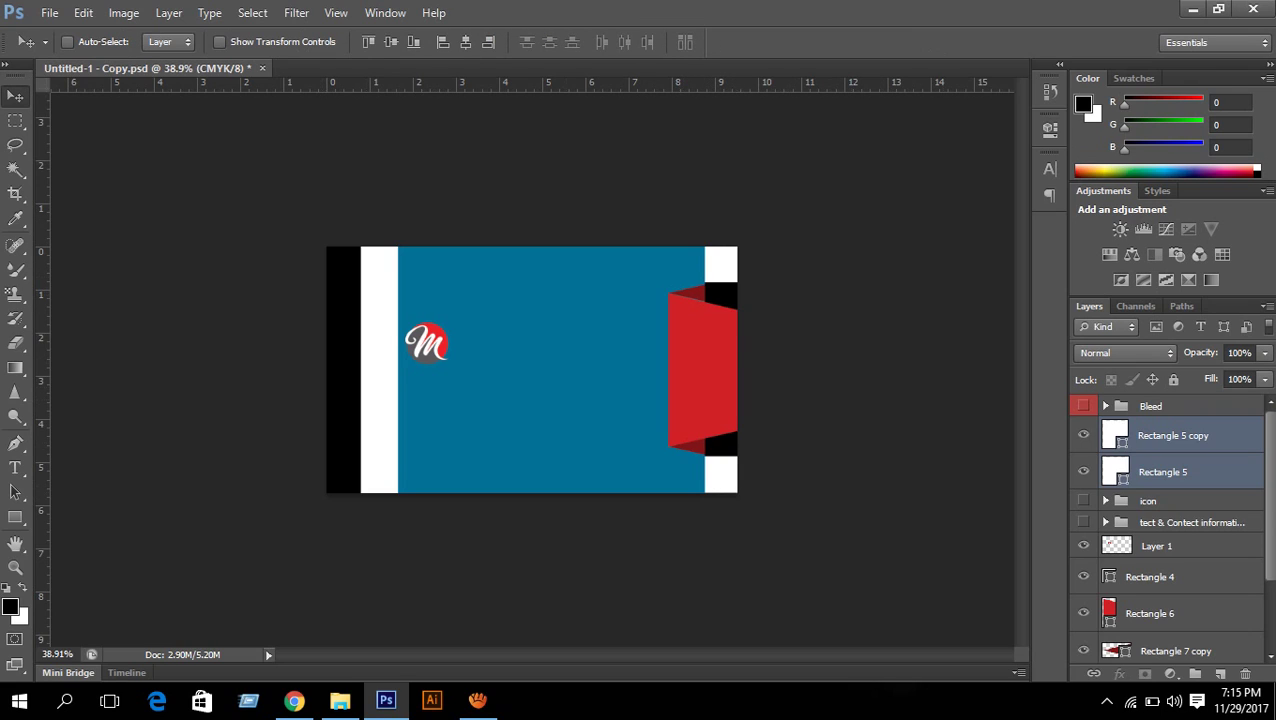
Enlarge the logo on Layer 1 to about 337.29% width and 294.74% height, placed in the blue panel's upper middle
{"action": "left_click", "coordinate": [1157, 546]}
{"action": "key", "text": "ctrl+t"}
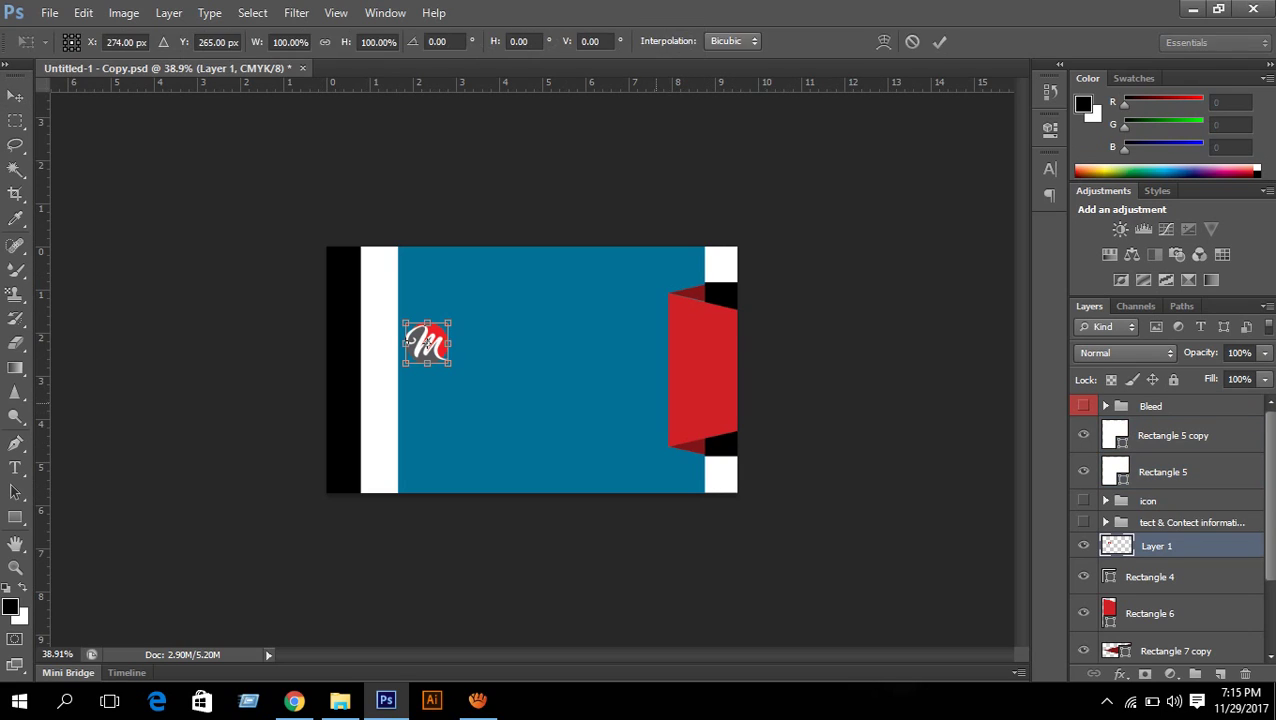
{"action": "left_click_drag", "start_coordinate": [450, 364], "coordinate": [485, 419]}
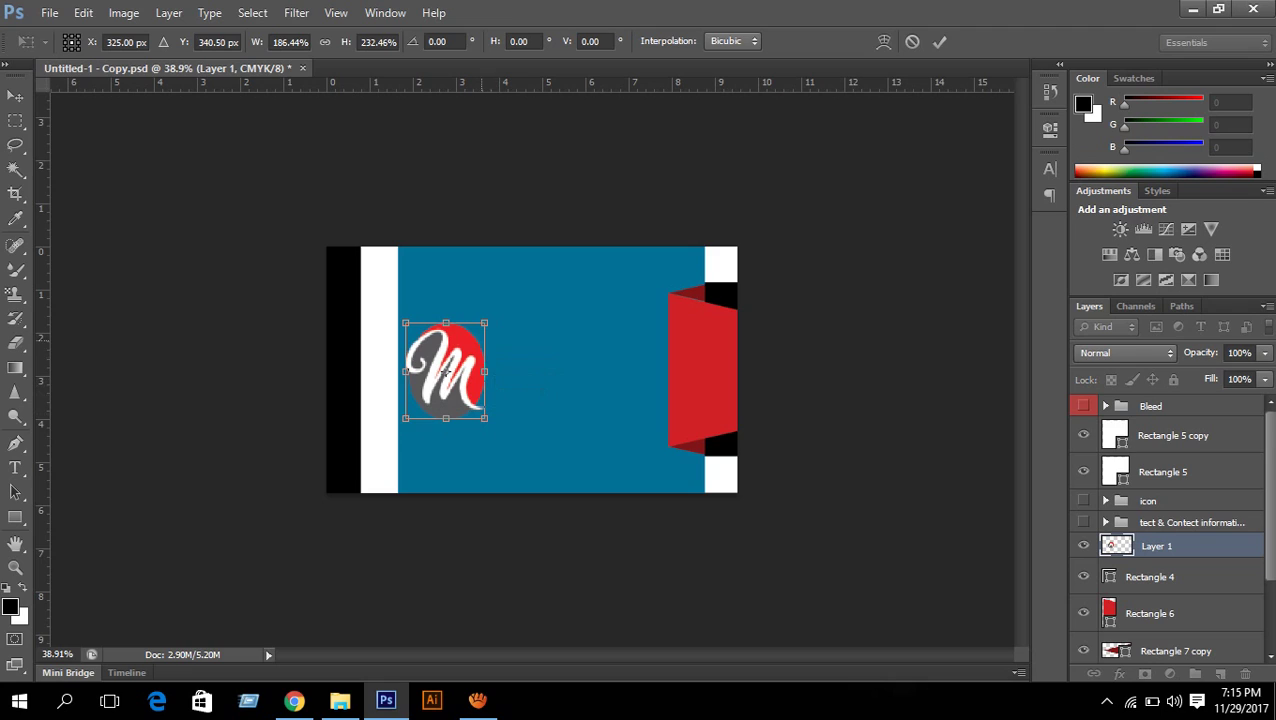
{"action": "left_click_drag", "start_coordinate": [445, 372], "coordinate": [597, 329]}
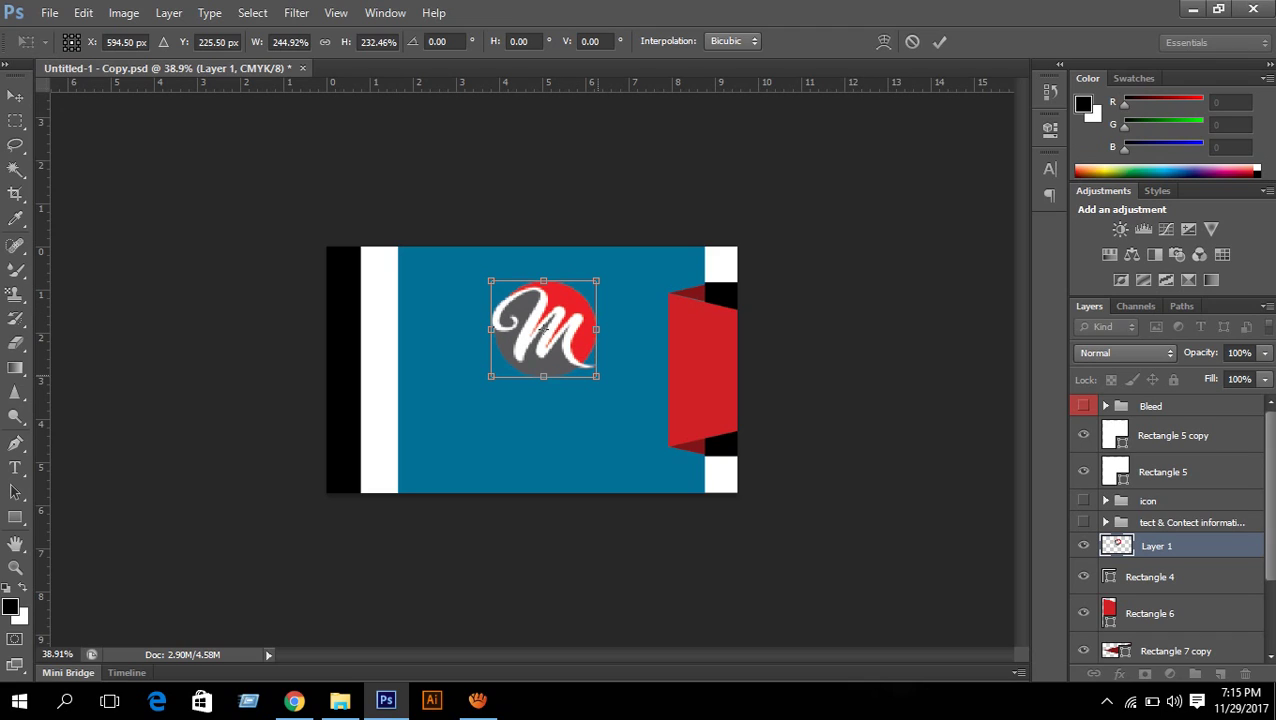
{"action": "left_click_drag", "start_coordinate": [597, 376], "coordinate": [619, 386]}
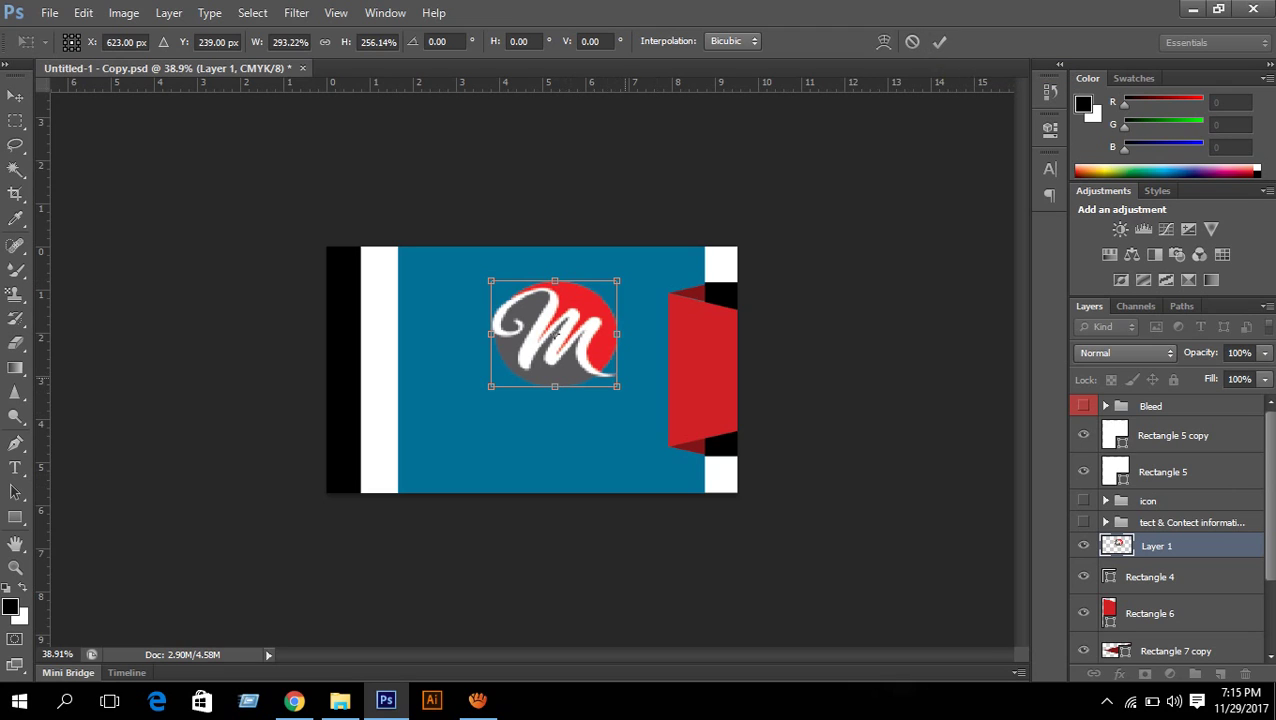
{"action": "left_click_drag", "start_coordinate": [619, 386], "coordinate": [636, 402]}
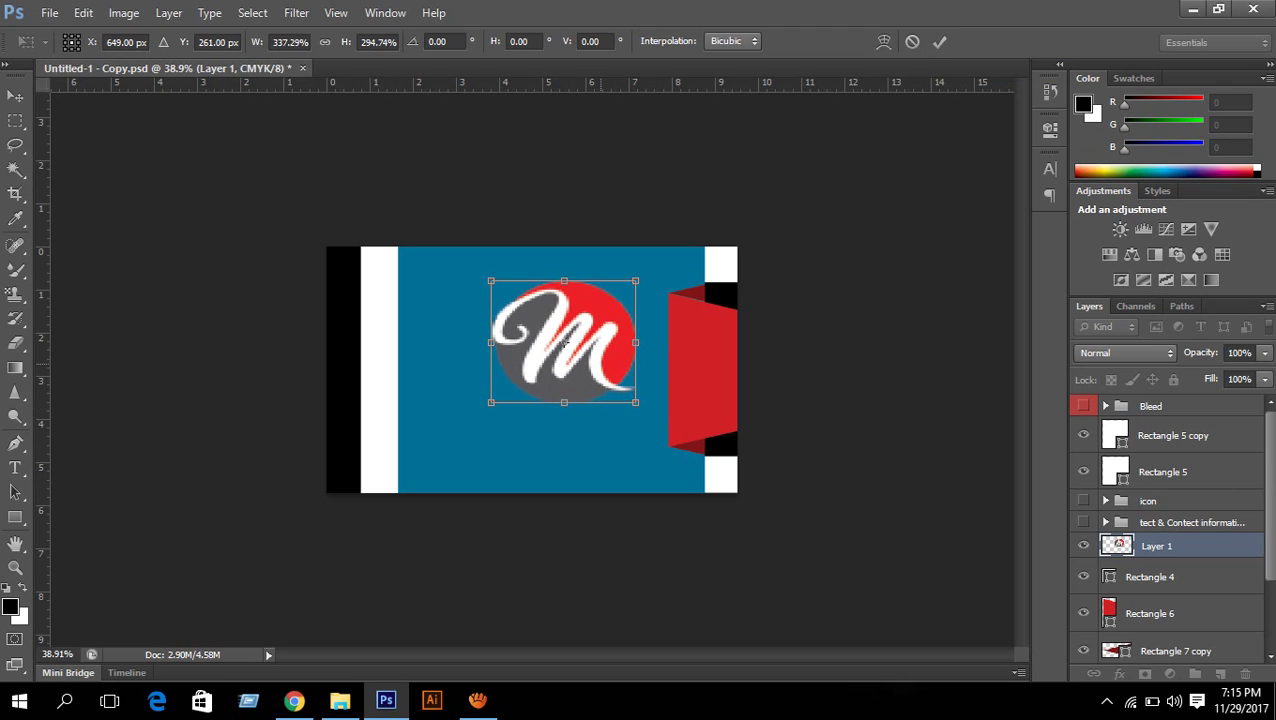
Move the logo over the blue panel's left edge with the guides shown, scaled to about 307.63% width and 268.42% height
{"action": "left_click_drag", "start_coordinate": [566, 341], "coordinate": [461, 363]}
{"action": "key", "text": "ctrl+semicolon"}
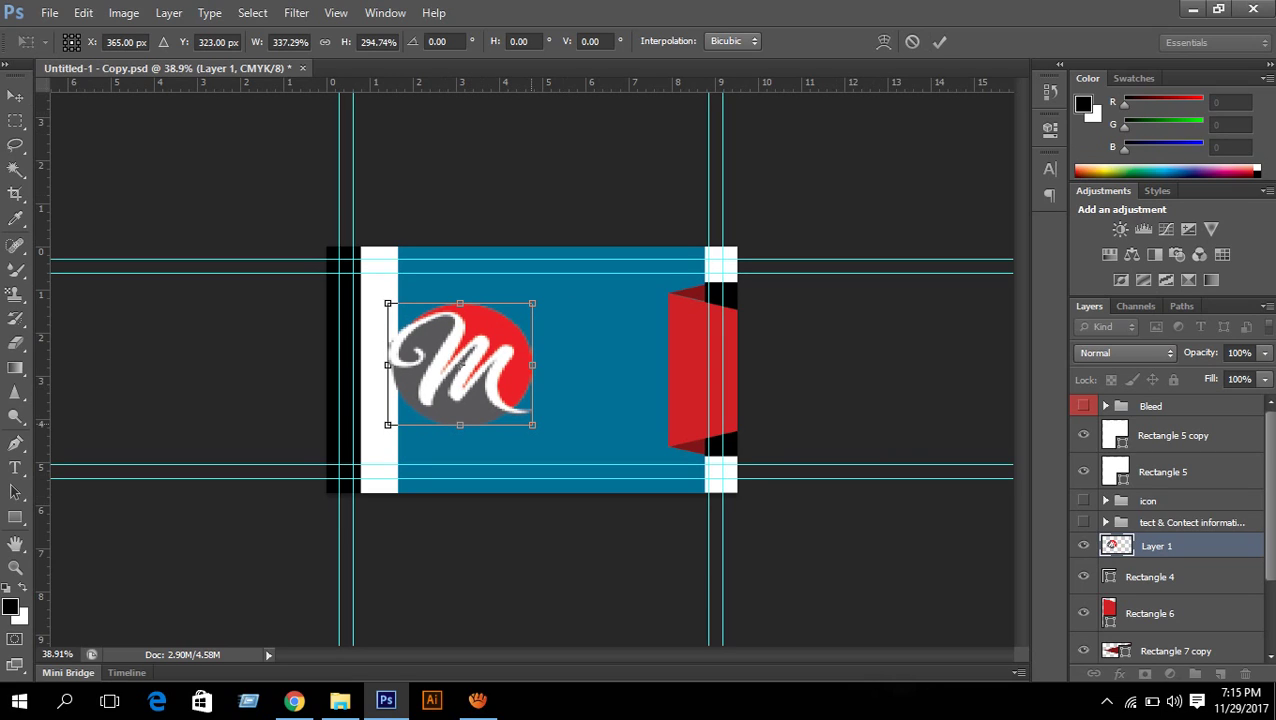
{"action": "left_click_drag", "start_coordinate": [532, 425], "coordinate": [519, 415]}
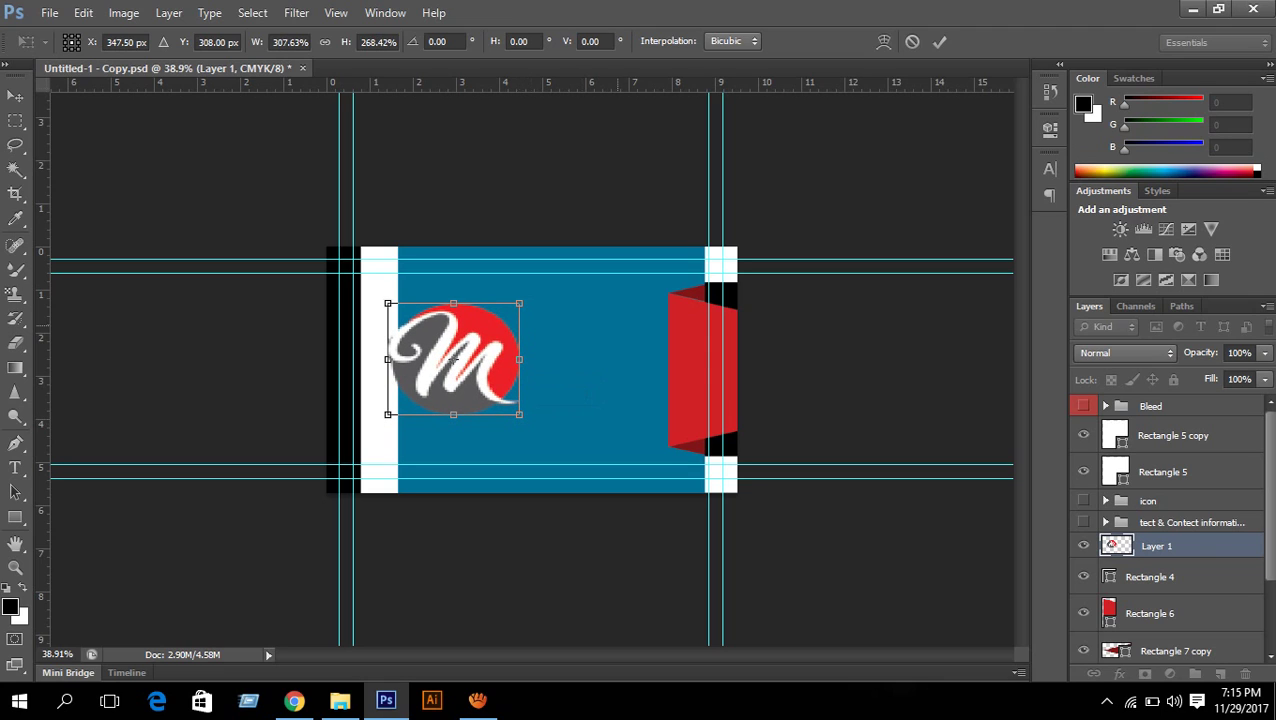
{"action": "left_click", "coordinate": [939, 41]}
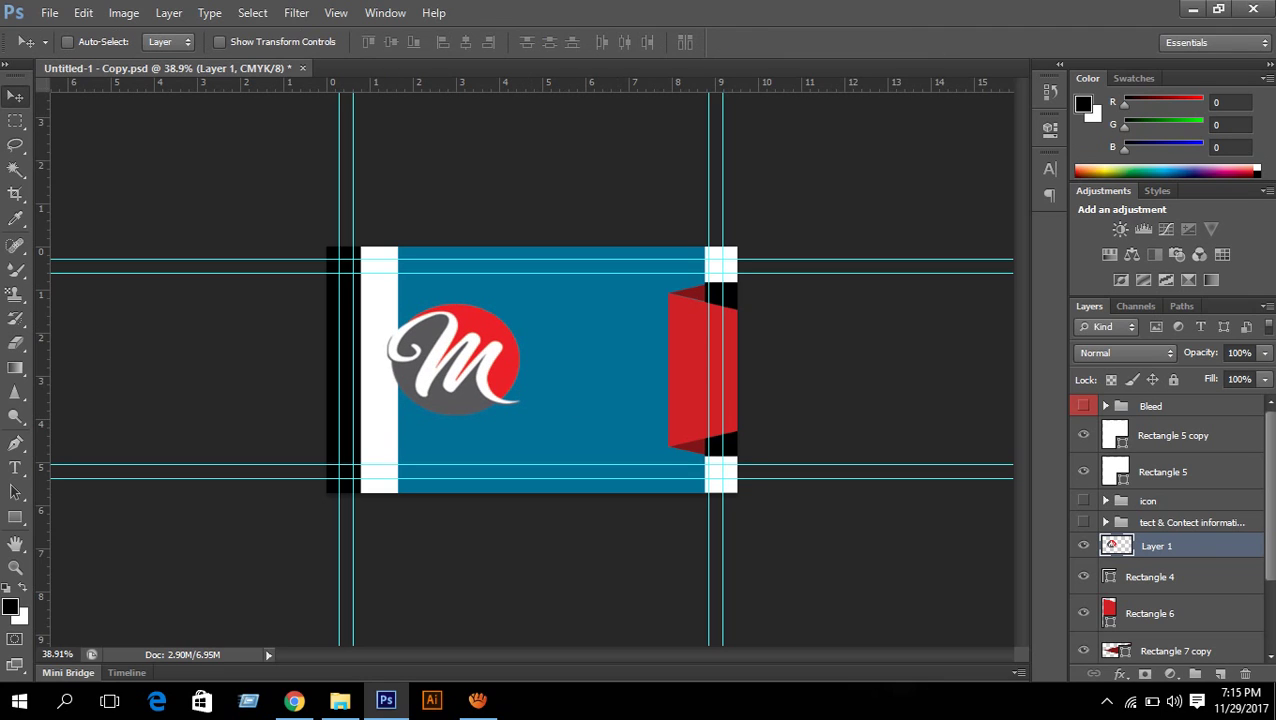
Expand the text and contact information layer group and make it visible
{"action": "left_click", "coordinate": [1106, 522]}
{"action": "scroll", "coordinate": [1108, 524], "scroll_direction": "down", "scroll_amount": 5}
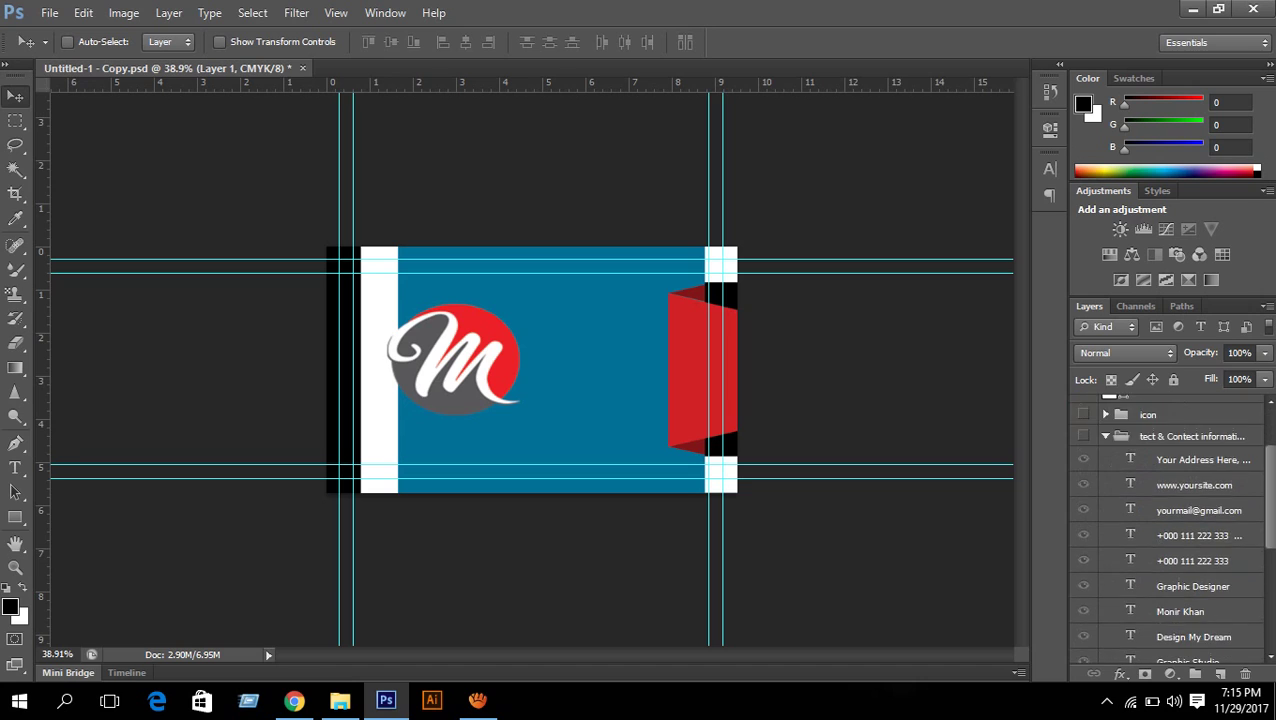
{"action": "scroll", "coordinate": [1083, 524], "scroll_direction": "up", "scroll_amount": 9}
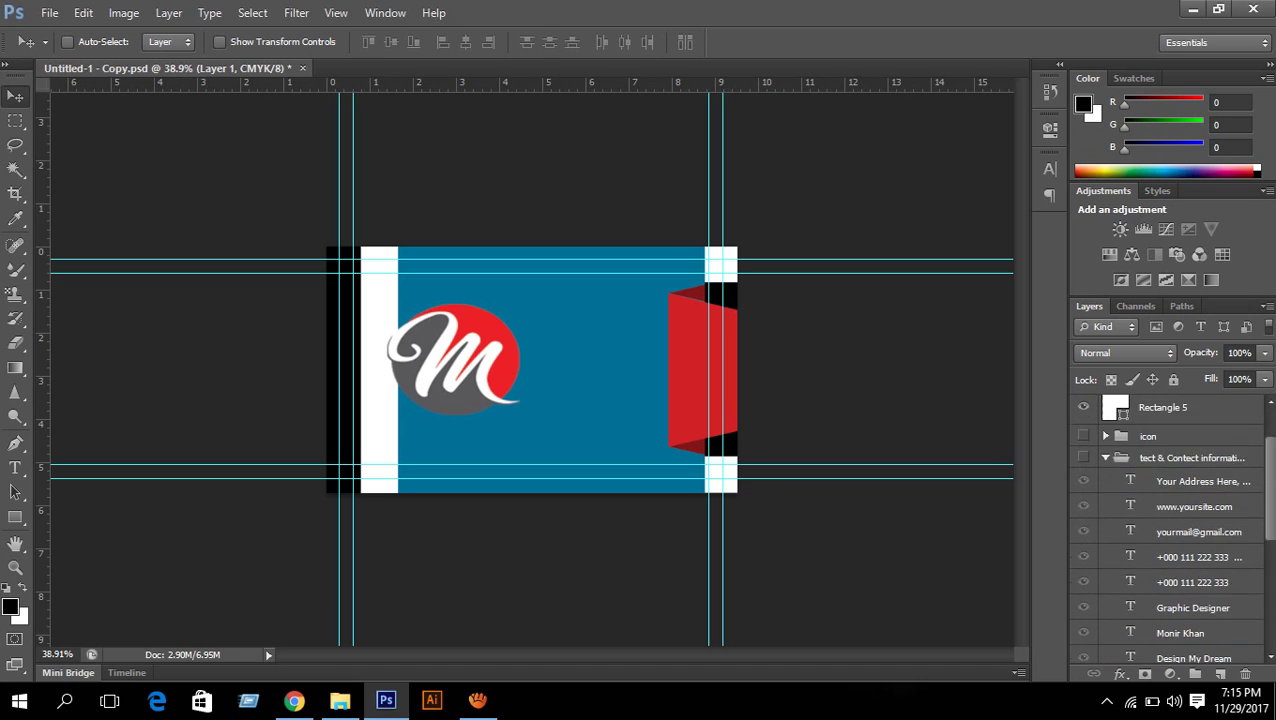
{"action": "left_click", "coordinate": [1083, 522]}
{"action": "scroll", "coordinate": [1083, 524], "scroll_direction": "down", "scroll_amount": 2}
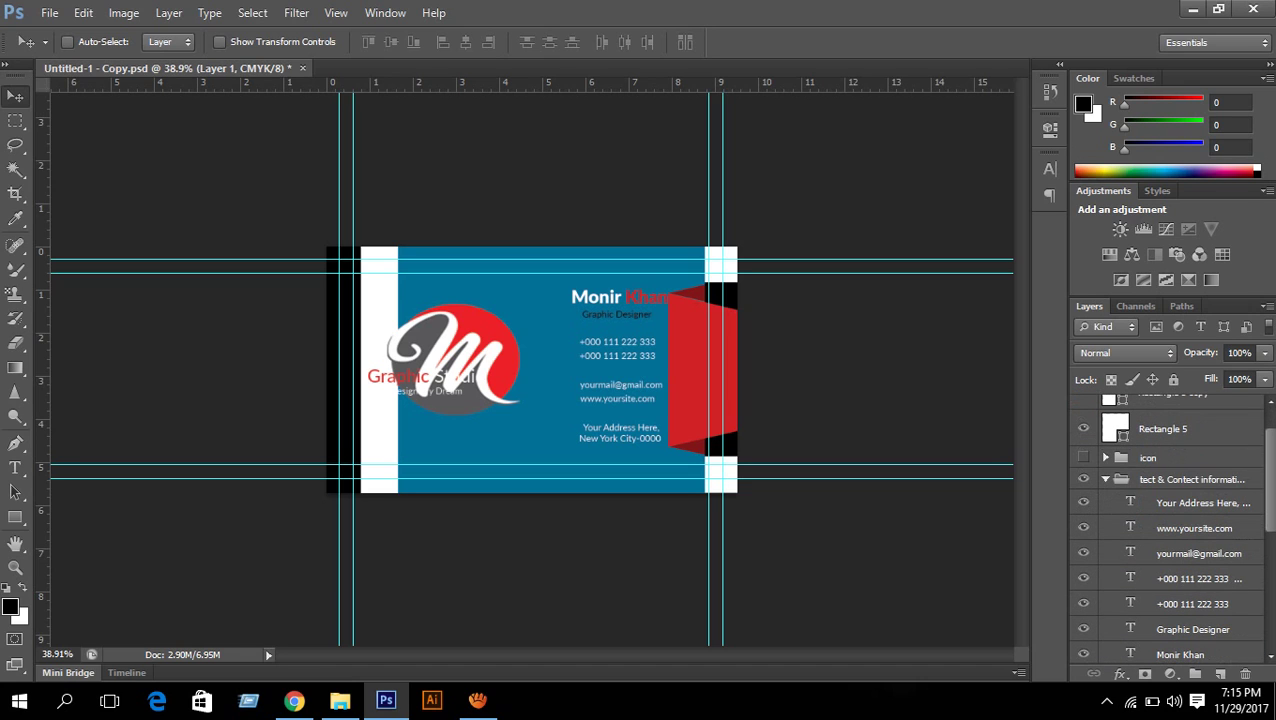
Hide the address, website, e-mail, both phone number, Graphic Designer and person's name text layers
{"action": "left_click", "coordinate": [1083, 502]}
{"action": "left_click", "coordinate": [1083, 527]}
{"action": "left_click", "coordinate": [1083, 553]}
{"action": "scroll", "coordinate": [1083, 540], "scroll_direction": "down", "scroll_amount": 2}
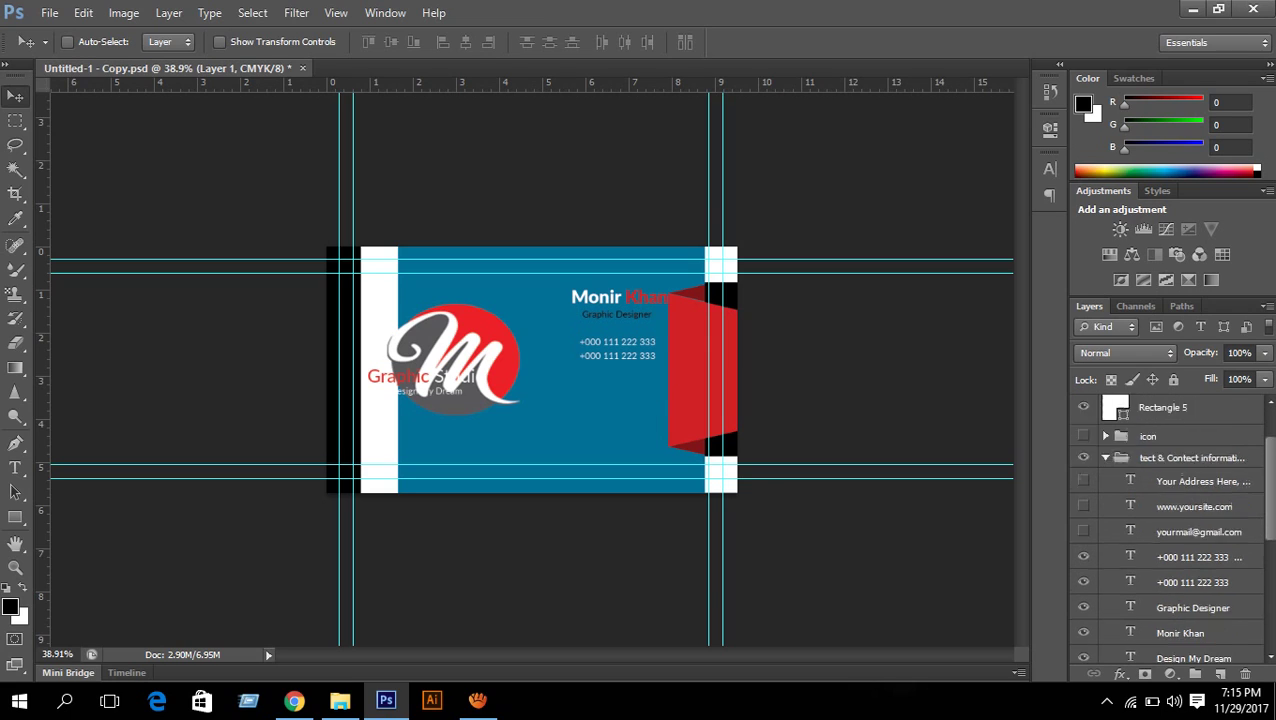
{"action": "left_click", "coordinate": [1083, 535]}
{"action": "left_click", "coordinate": [1083, 561]}
{"action": "left_click", "coordinate": [1083, 586]}
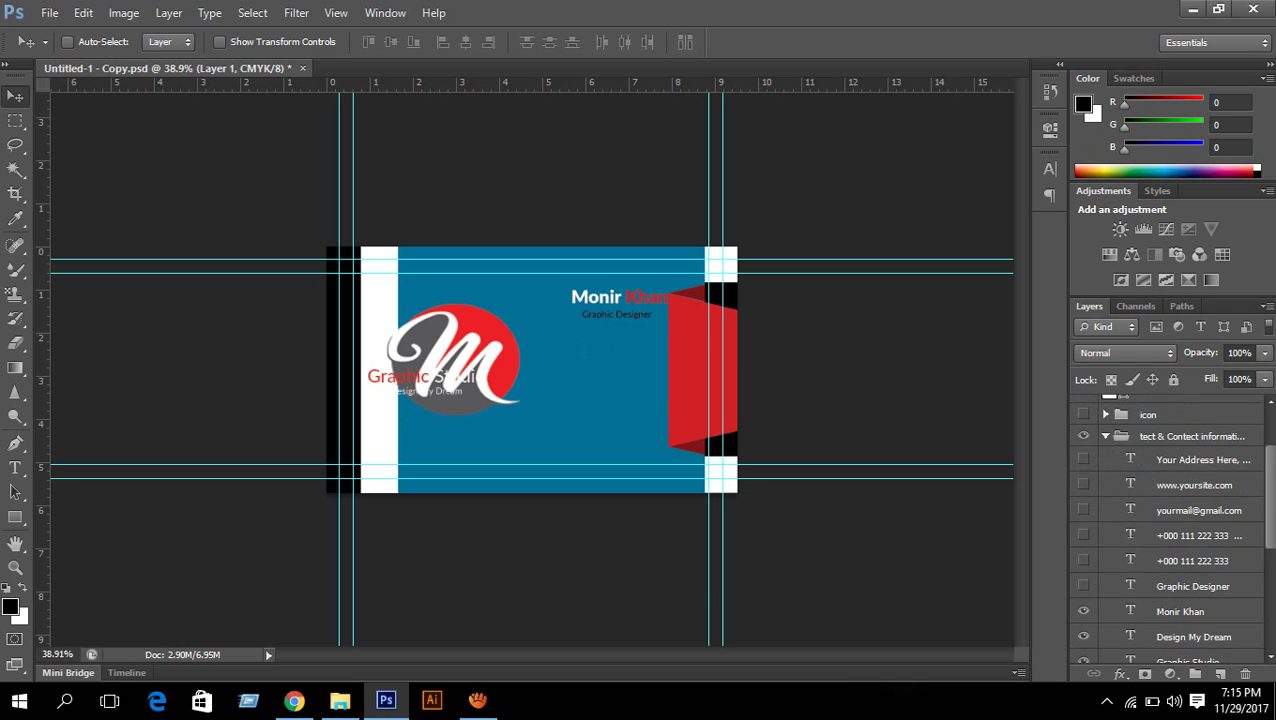
{"action": "scroll", "coordinate": [1170, 527], "scroll_direction": "down", "scroll_amount": 2}
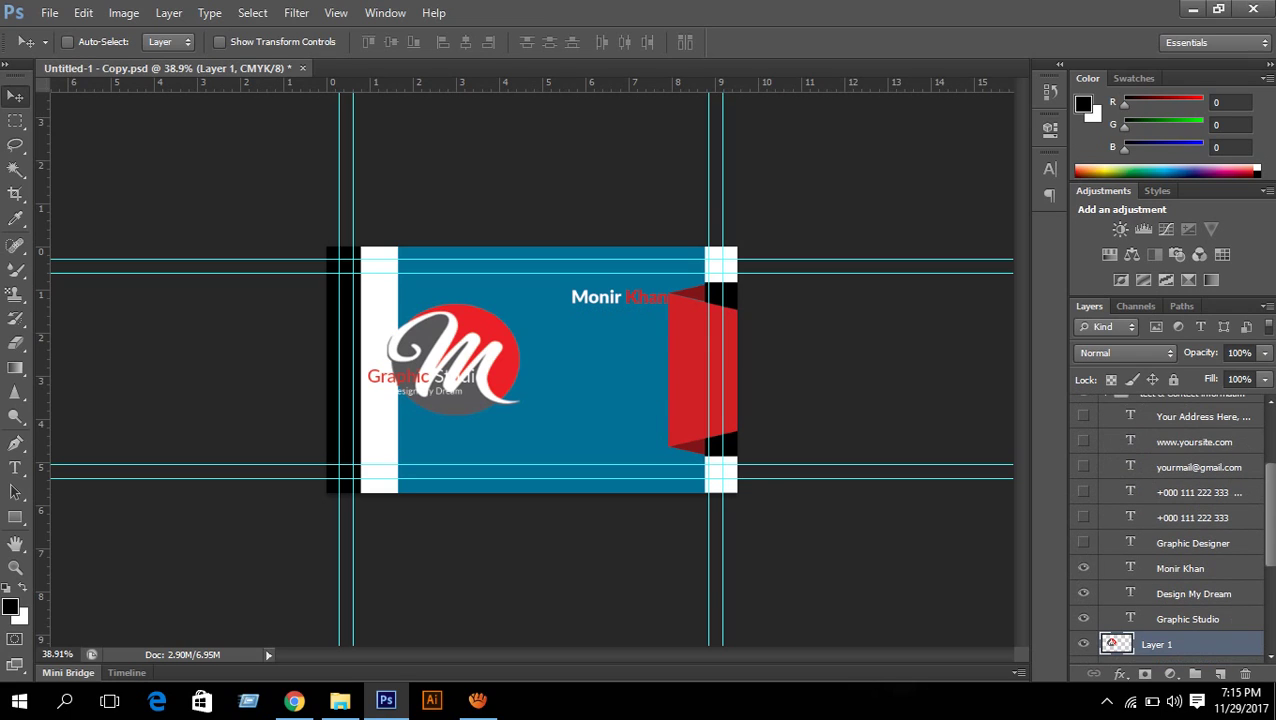
{"action": "left_click", "coordinate": [1083, 568]}
Toggle the Design My Dream and Graphic Studio text layers off and on to identify them on the card
{"action": "left_click", "coordinate": [1193, 594]}
{"action": "left_click", "coordinate": [1083, 593]}
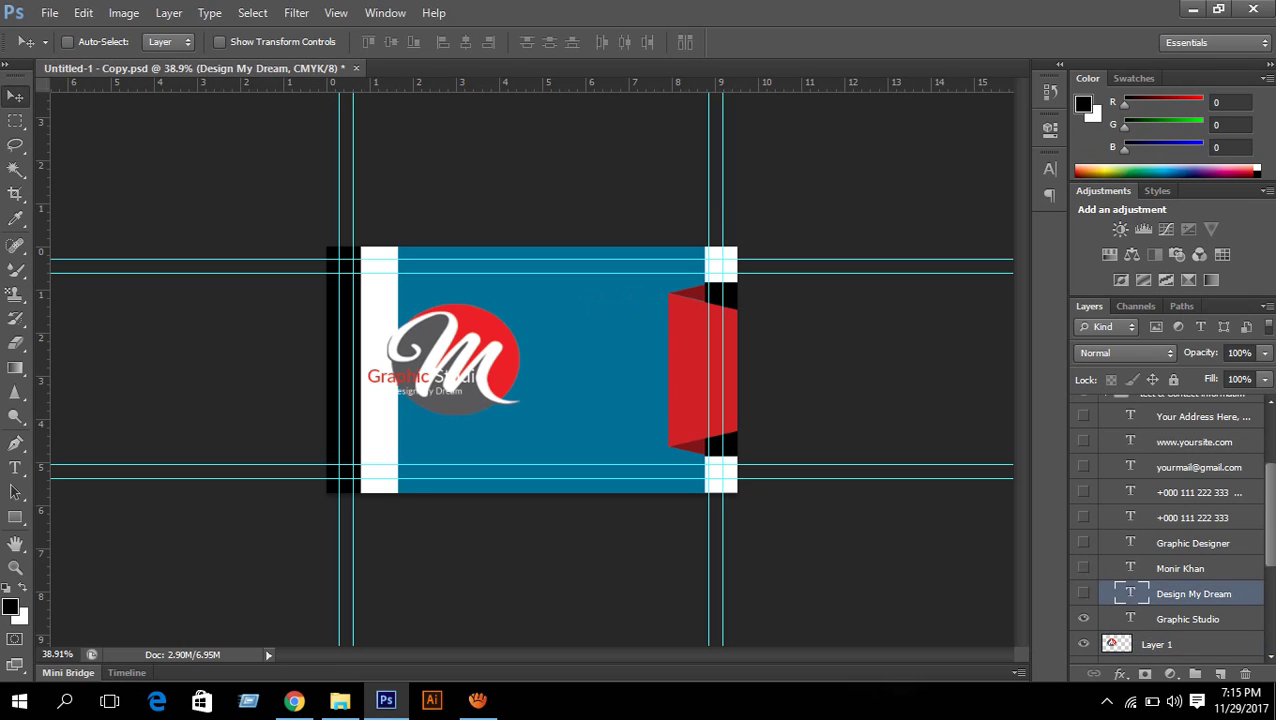
{"action": "left_click", "coordinate": [1083, 593]}
{"action": "left_click", "coordinate": [1083, 619]}
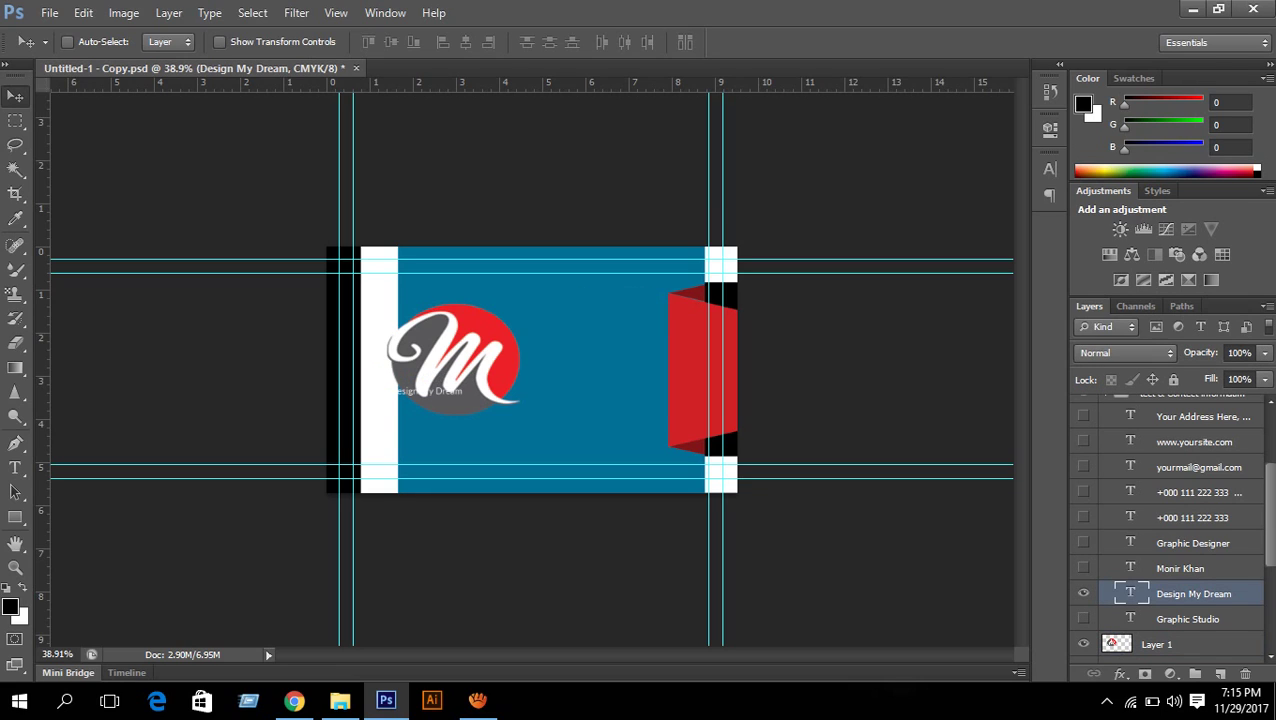
{"action": "left_click", "coordinate": [1083, 619]}
Shift the Design My Dream tagline right, and move it together with Graphic Studio into the space between the logo and red ribbon
{"action": "left_click_drag", "start_coordinate": [790, 336], "coordinate": [832, 336]}
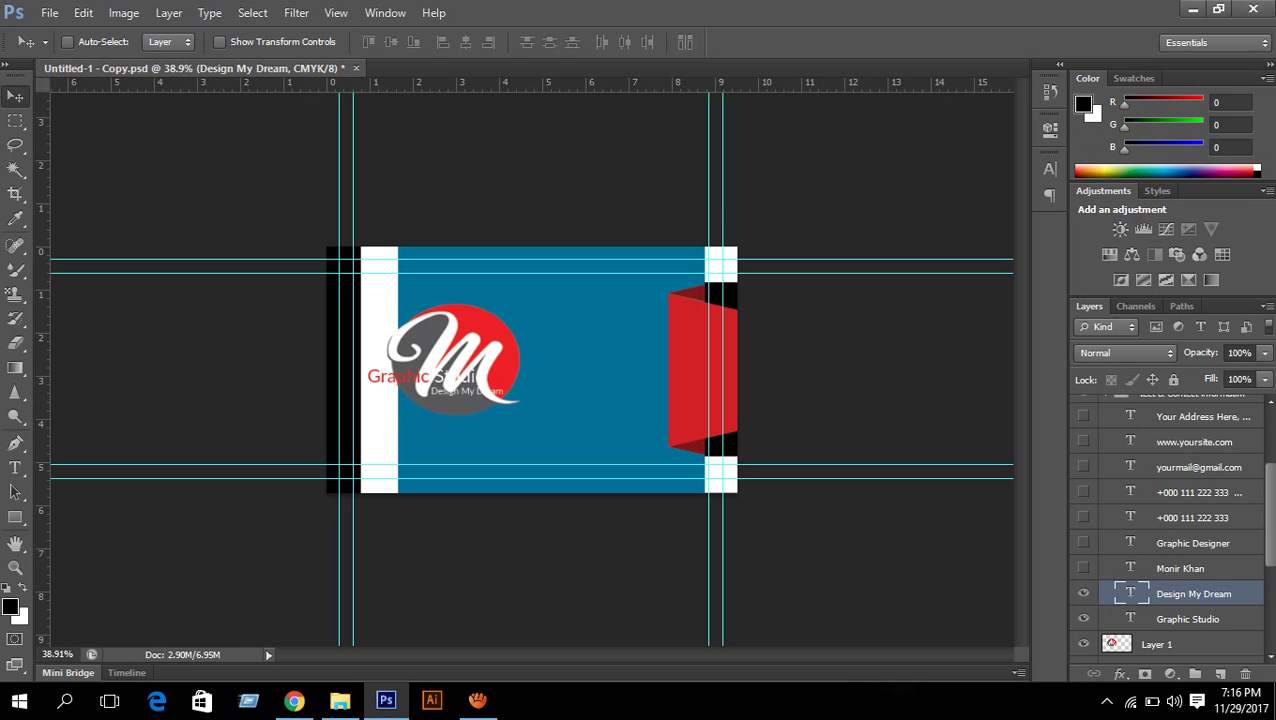
{"action": "left_click", "coordinate": [1188, 619], "text": "shift"}
{"action": "key", "text": "Right"}
{"action": "key", "text": "Right"}
{"action": "key", "text": "Right"}
{"action": "key", "text": "Right"}
{"action": "key", "text": "Right"}
{"action": "key", "text": "Right"}
{"action": "key", "text": "Right"}
{"action": "key", "text": "Right"}
{"action": "key", "text": "Right"}
{"action": "key", "text": "Right"}
{"action": "key", "text": "Right"}
{"action": "key", "text": "Right"}
{"action": "key", "text": "Right"}
{"action": "key", "text": "Right"}
{"action": "key", "text": "Right"}
{"action": "key", "text": "Right"}
{"action": "key", "text": "Right"}
{"action": "key", "text": "Right"}
{"action": "key", "text": "Right"}
{"action": "key", "text": "Right"}
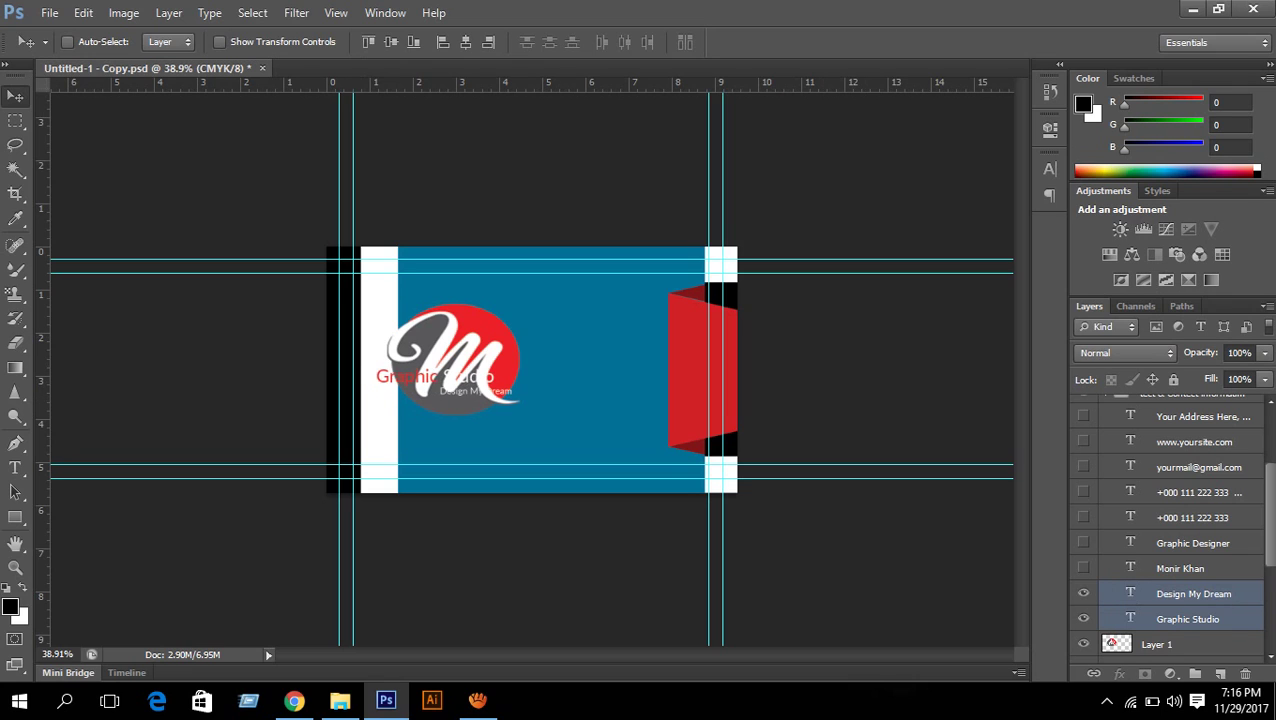
{"action": "key", "text": "shift+Right"}
{"action": "key", "text": "shift+Right"}
{"action": "key", "text": "shift+Right"}
{"action": "key", "text": "shift+Right"}
{"action": "key", "text": "shift+Right"}
{"action": "key", "text": "shift+Right"}
{"action": "key", "text": "shift+Right"}
{"action": "key", "text": "shift+Right"}
{"action": "key", "text": "shift+Right"}
{"action": "key", "text": "shift+Right"}
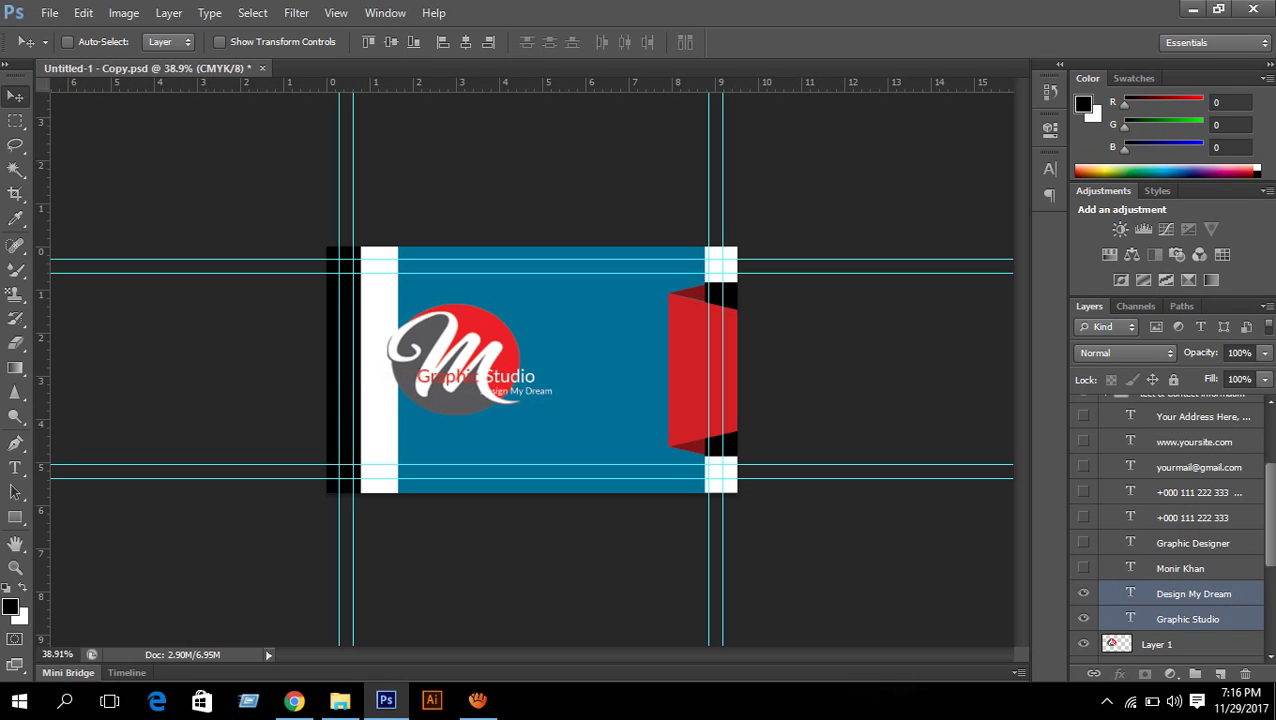
{"action": "key", "text": "shift+Right"}
{"action": "key", "text": "shift+Right"}
{"action": "key", "text": "shift+Right"}
{"action": "key", "text": "shift+Right"}
{"action": "key", "text": "shift+Right"}
{"action": "key", "text": "shift+Right"}
{"action": "key", "text": "shift+Right"}
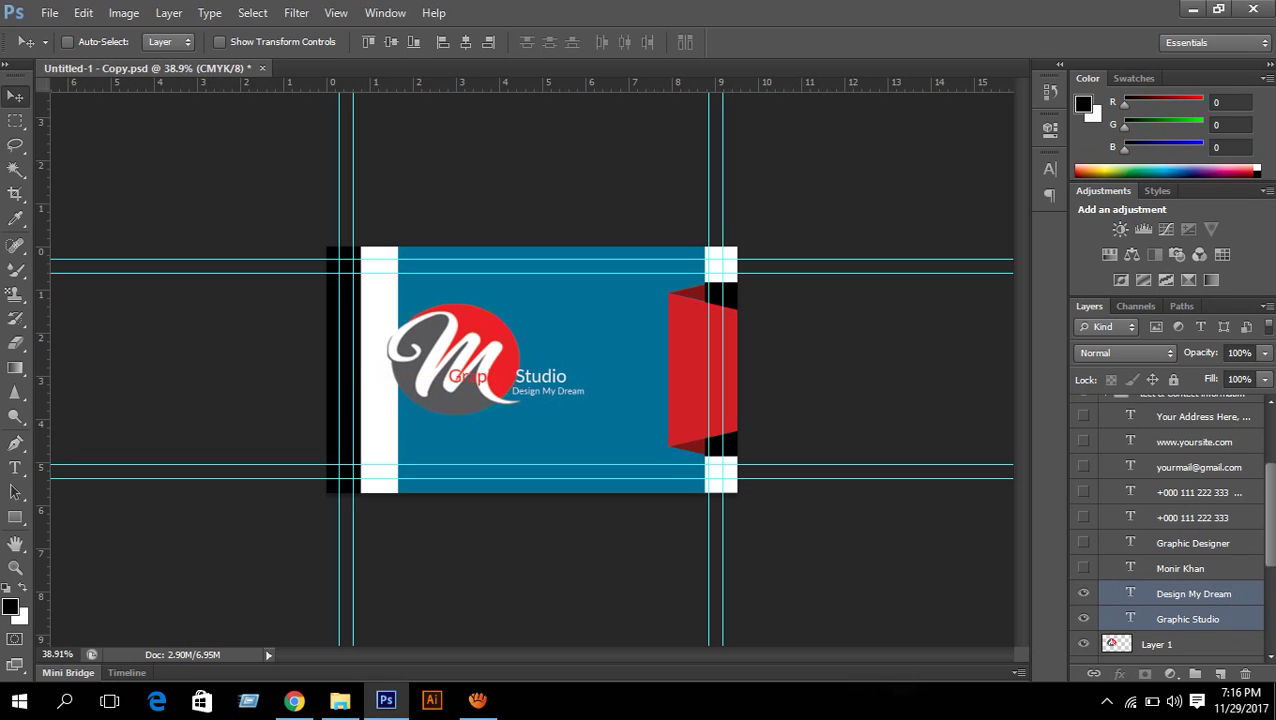
{"action": "key", "text": "shift+Right"}
{"action": "key", "text": "shift+Right"}
{"action": "key", "text": "shift+Right"}
{"action": "key", "text": "shift+Right"}
{"action": "key", "text": "shift+Right"}
{"action": "key", "text": "shift+Right"}
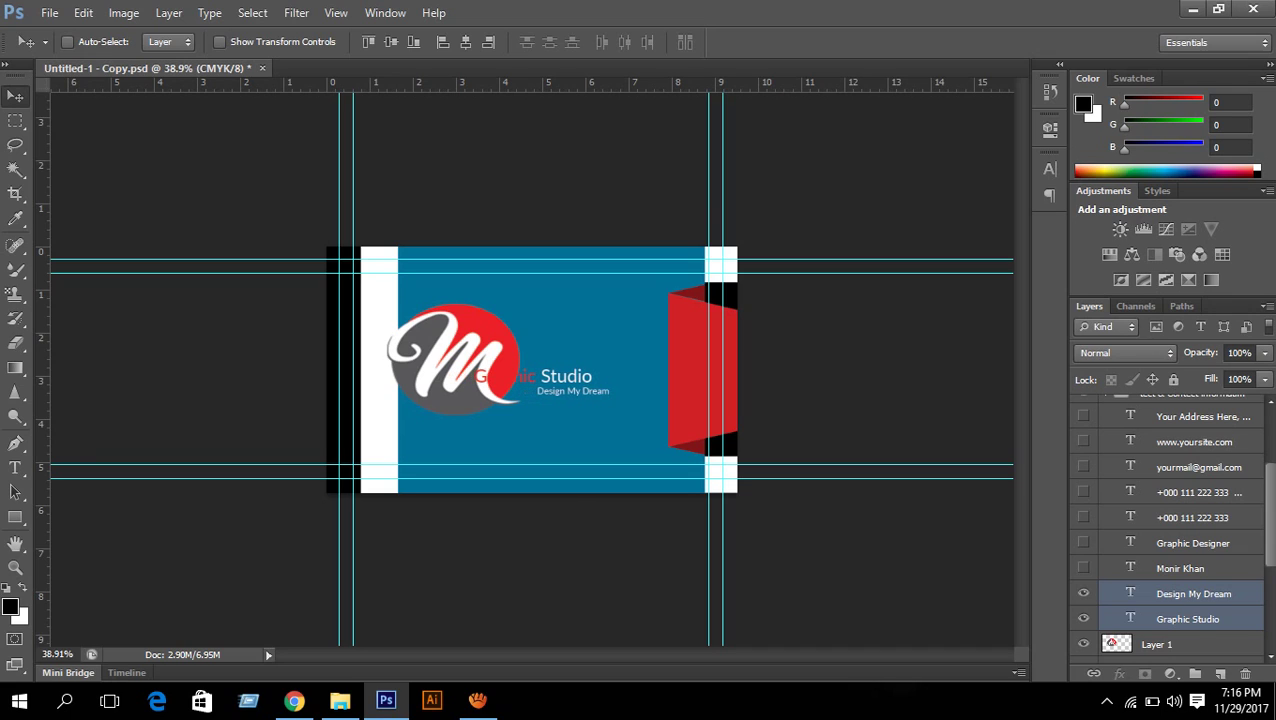
{"action": "key", "text": "shift+Right"}
{"action": "key", "text": "shift+Right"}
{"action": "key", "text": "shift+Right"}
{"action": "key", "text": "shift+Right"}
{"action": "key", "text": "shift+Right"}
{"action": "key", "text": "shift+Right"}
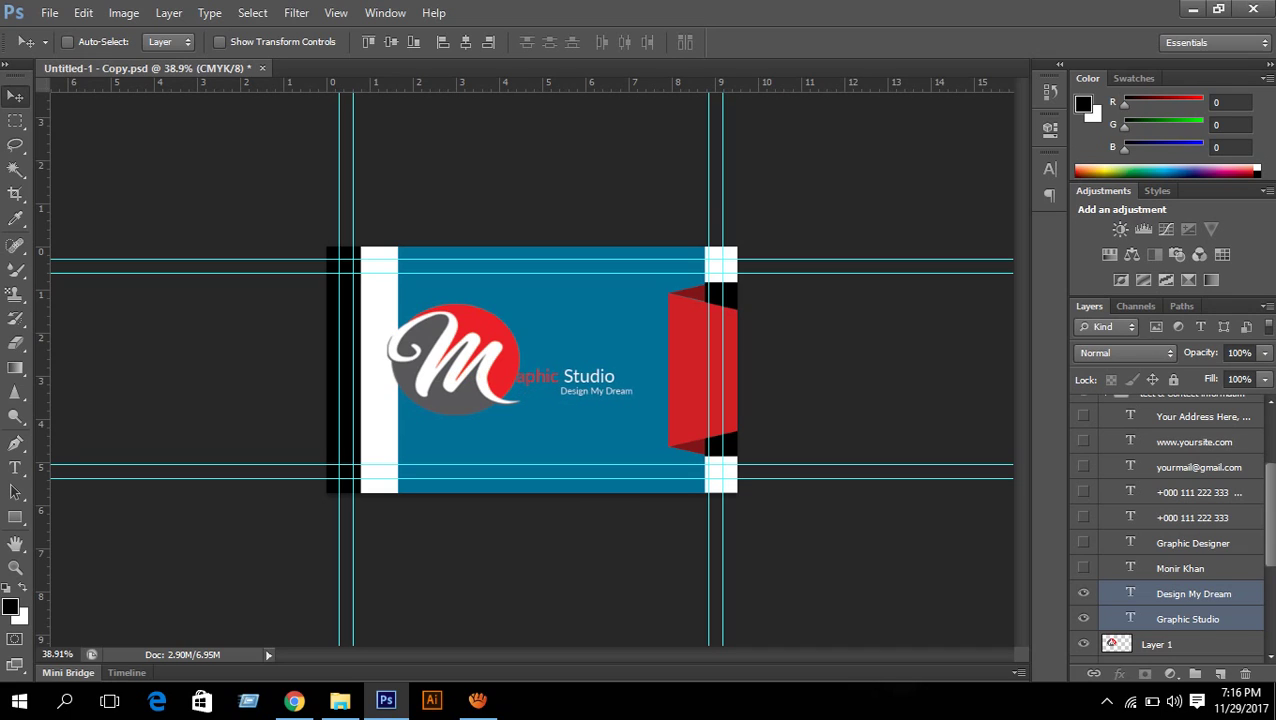
{"action": "key", "text": "shift+Right"}
{"action": "key", "text": "shift+Right"}
{"action": "key", "text": "shift+Right"}
{"action": "key", "text": "shift+Right"}
{"action": "key", "text": "shift+Right"}
{"action": "key", "text": "shift+Right"}
{"action": "key", "text": "shift+Right"}
{"action": "key", "text": "shift+Right"}
{"action": "key", "text": "shift+Right"}
{"action": "key", "text": "shift+Right"}
{"action": "key", "text": "shift+Right"}
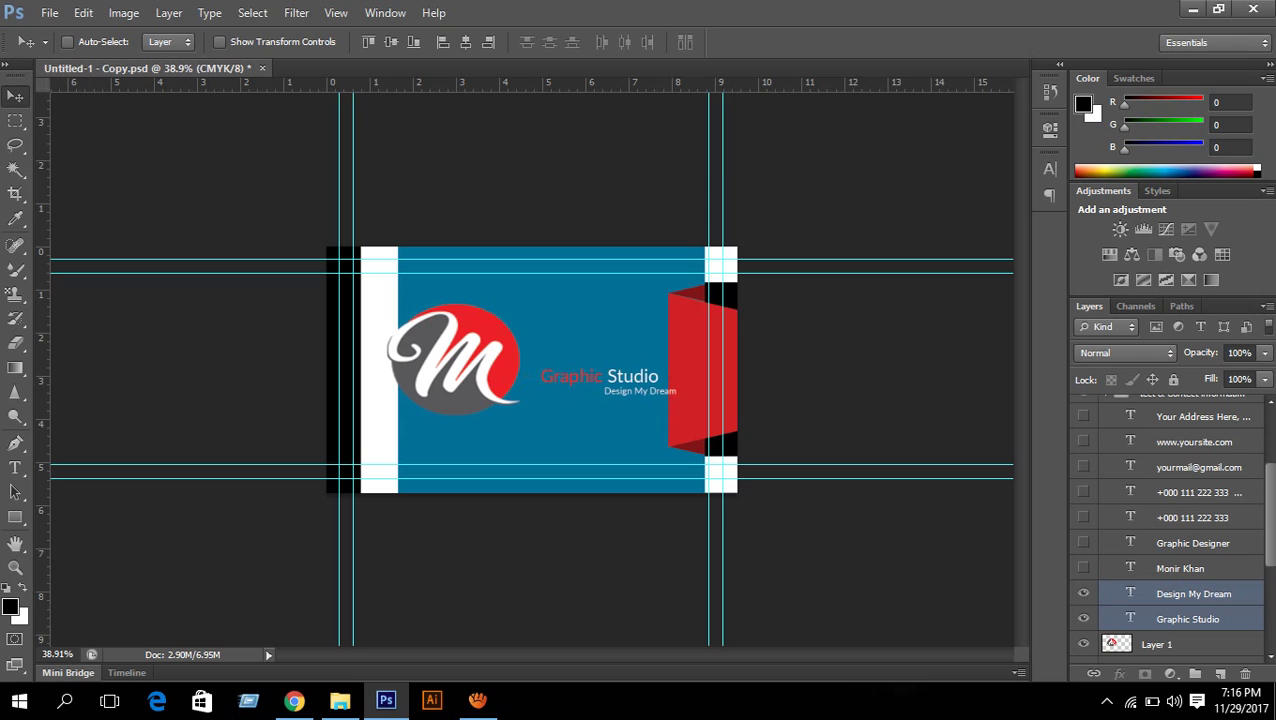
{"action": "key", "text": "shift+Left"}
{"action": "key", "text": "shift+Left"}
{"action": "key", "text": "shift+Left"}
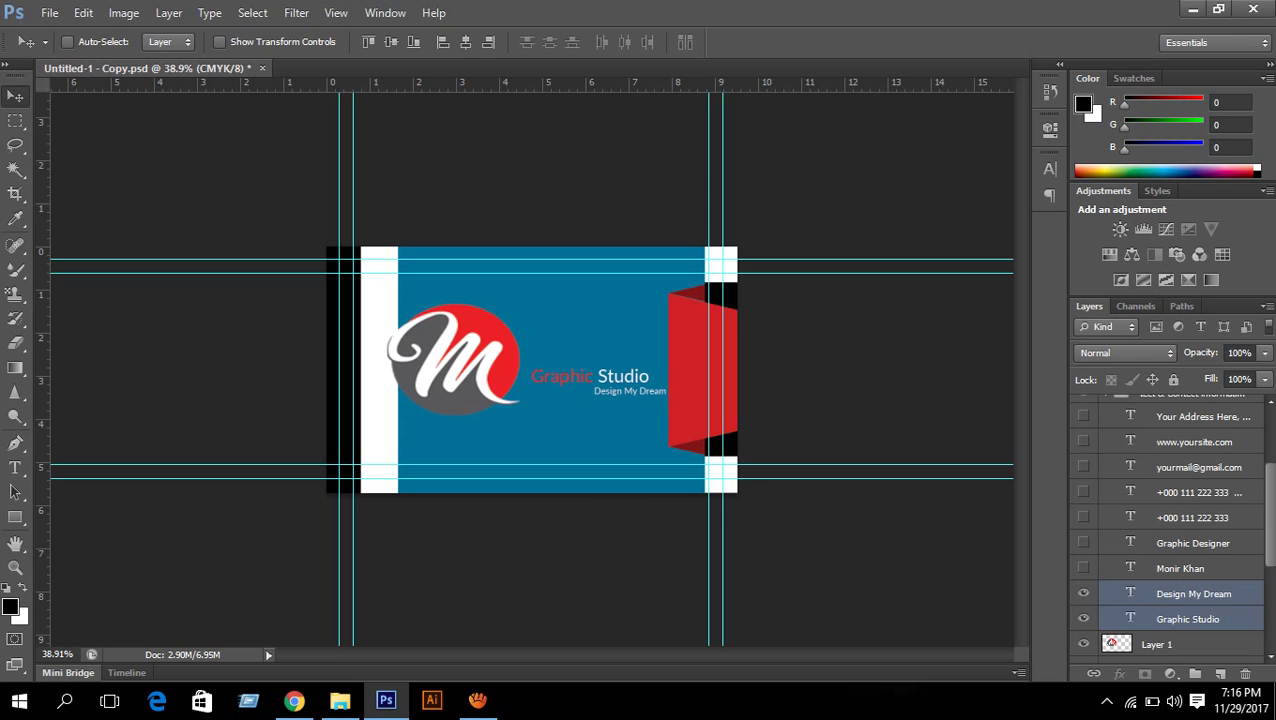
Set the font size of the Graphic Studio text to 18 pt
{"action": "scroll", "coordinate": [676, 520], "scroll_direction": "up", "scroll_amount": 8}
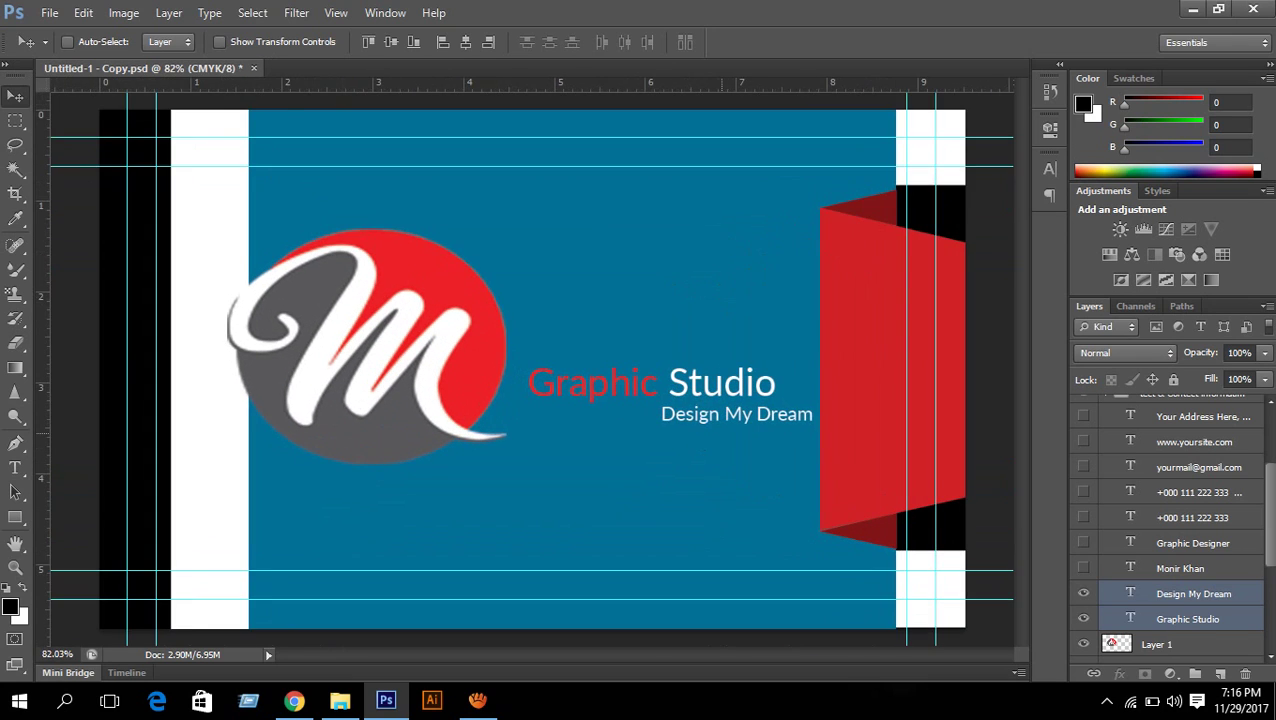
{"action": "scroll", "coordinate": [676, 520], "scroll_direction": "down", "scroll_amount": 2}
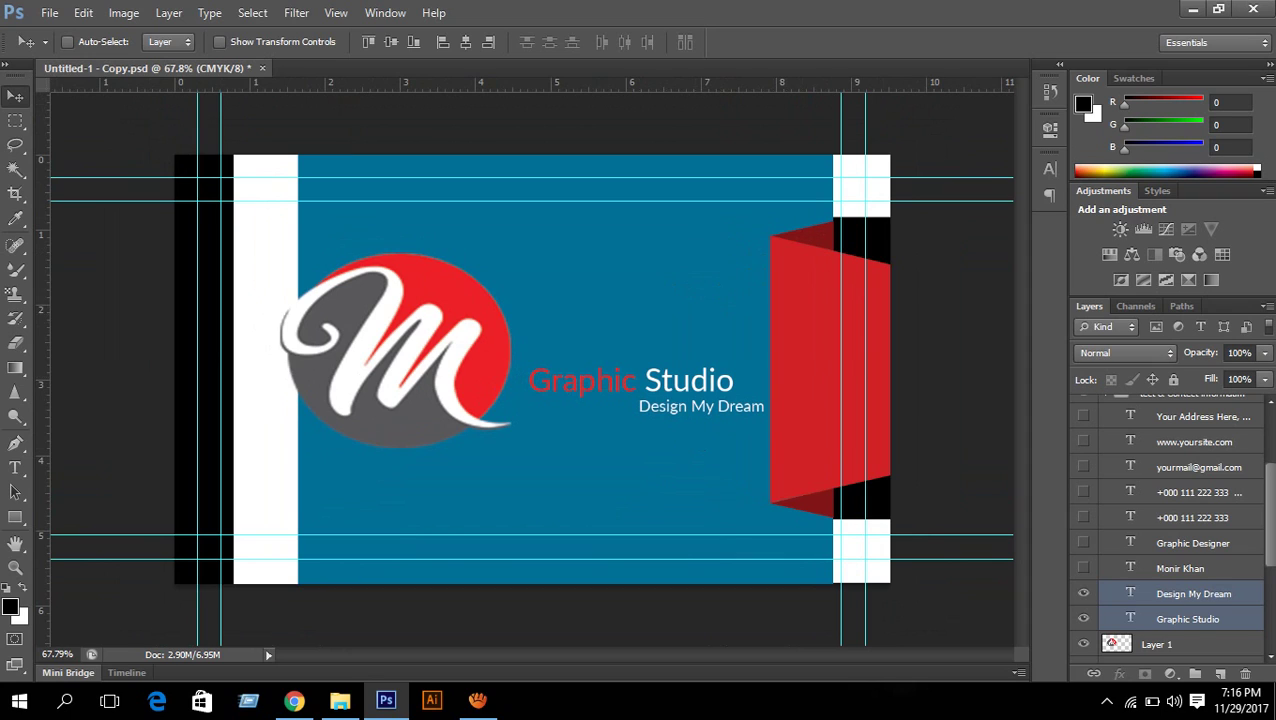
{"action": "left_click", "coordinate": [1194, 594]}
{"action": "left_click", "coordinate": [1188, 619]}
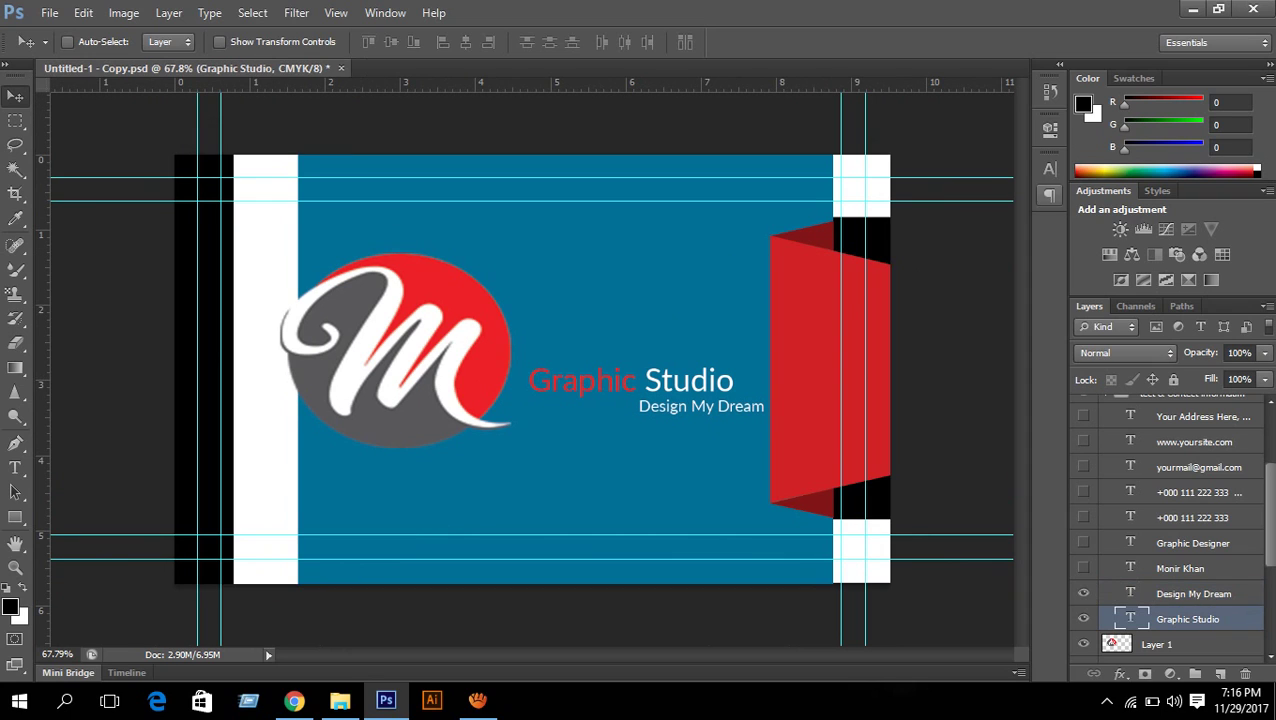
{"action": "left_click", "coordinate": [1049, 169]}
{"action": "left_click", "coordinate": [916, 206]}
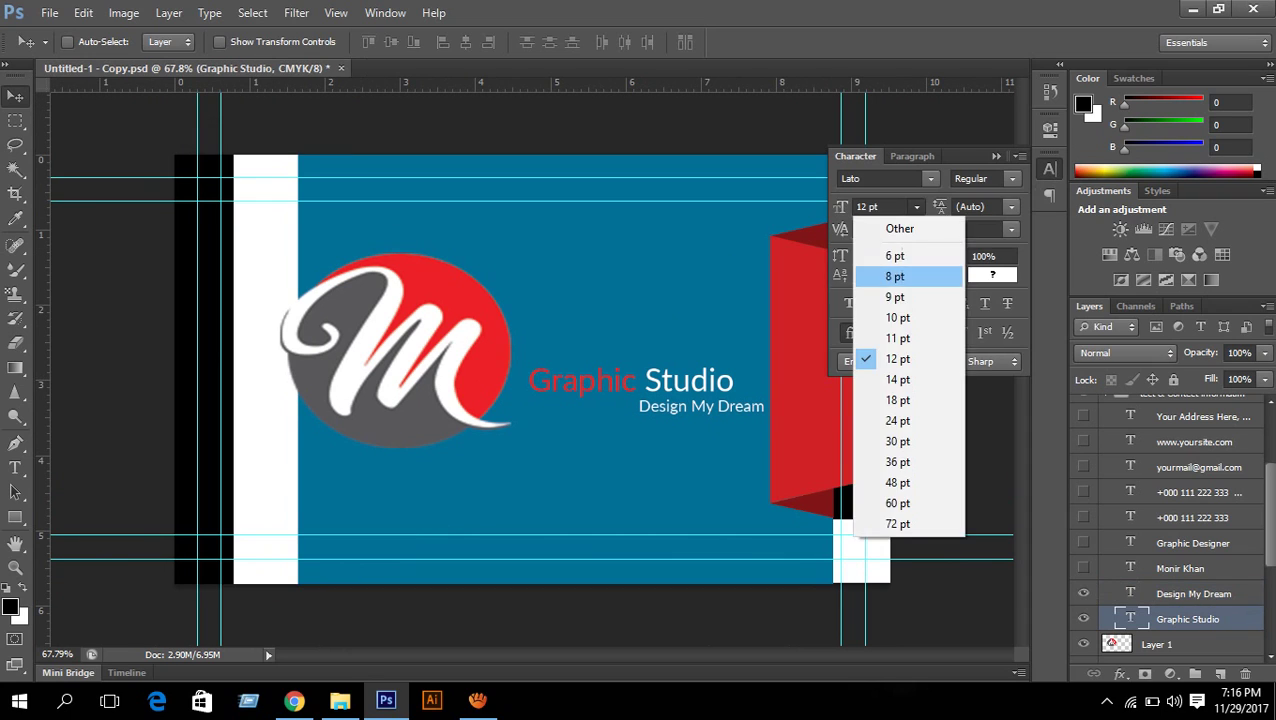
{"action": "left_click", "coordinate": [888, 381]}
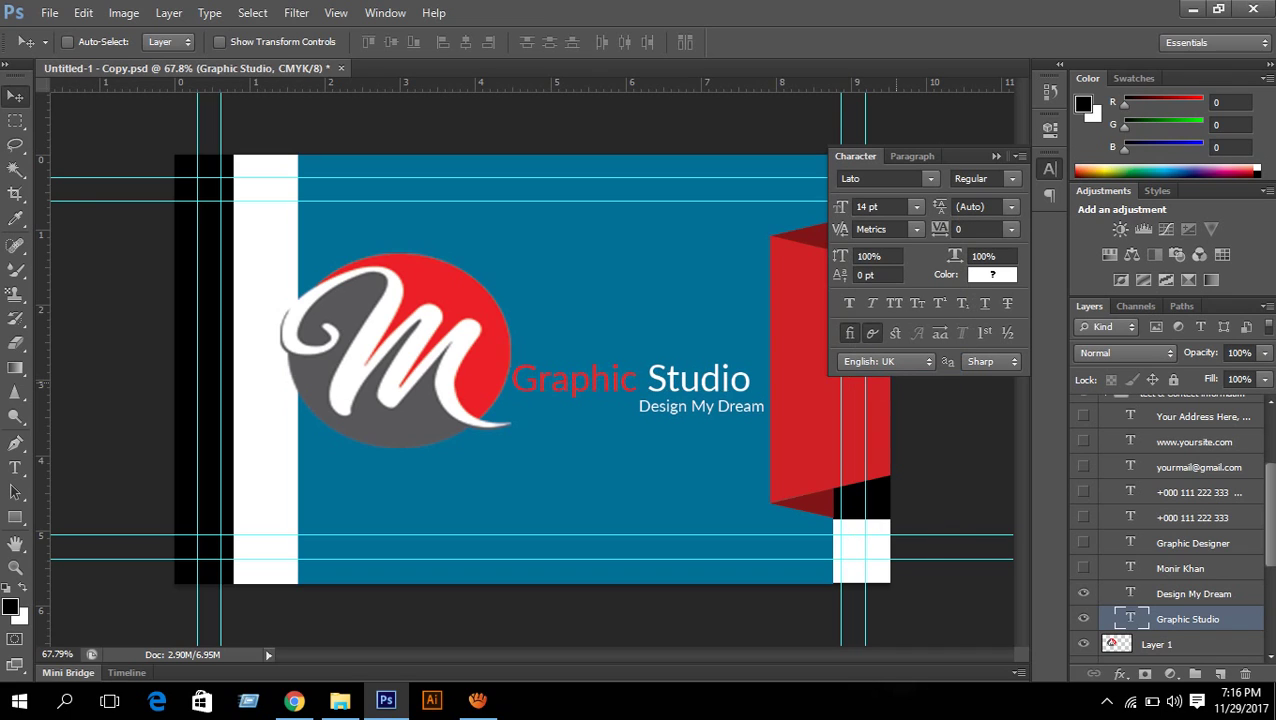
{"action": "left_click", "coordinate": [916, 206]}
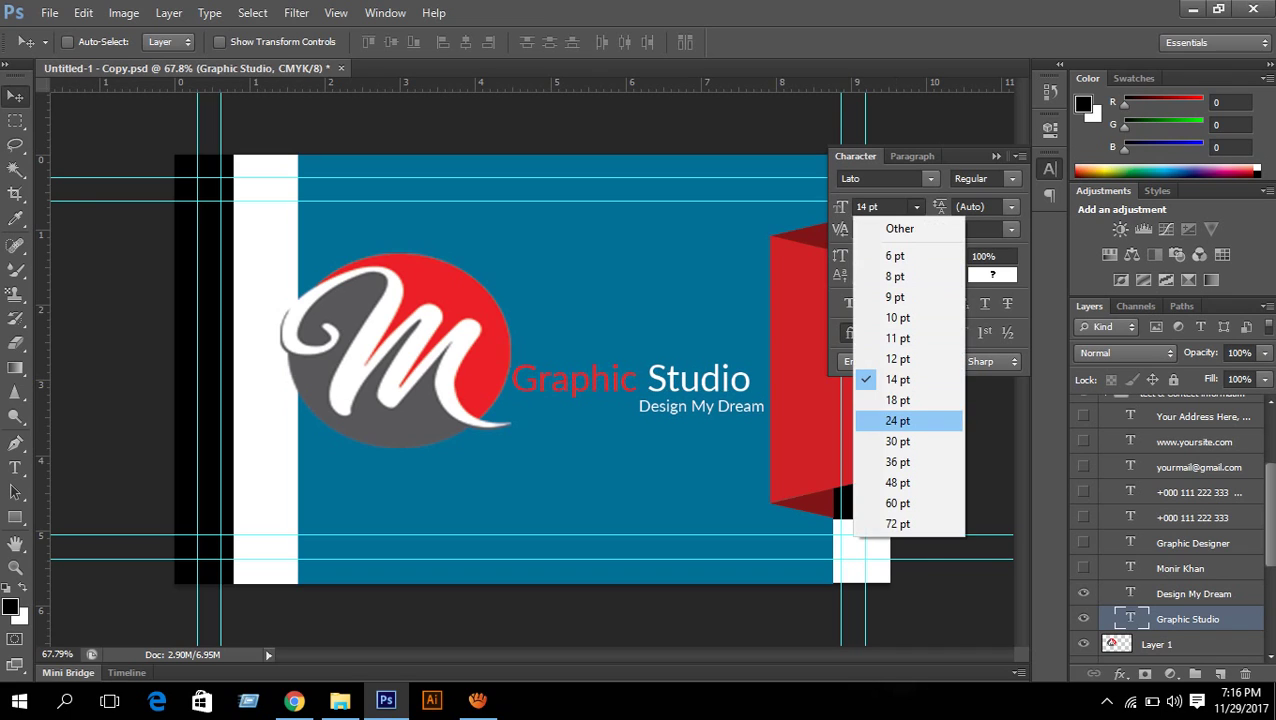
{"action": "left_click", "coordinate": [897, 400]}
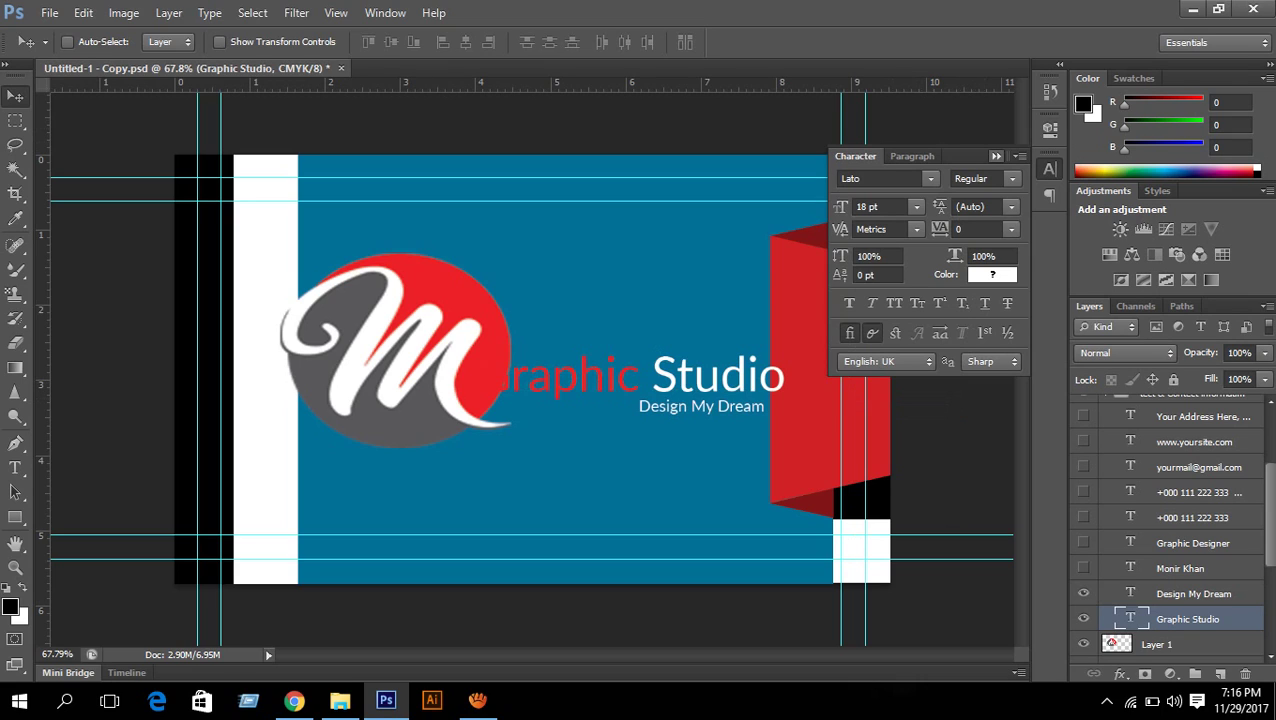
{"action": "left_click", "coordinate": [996, 156]}
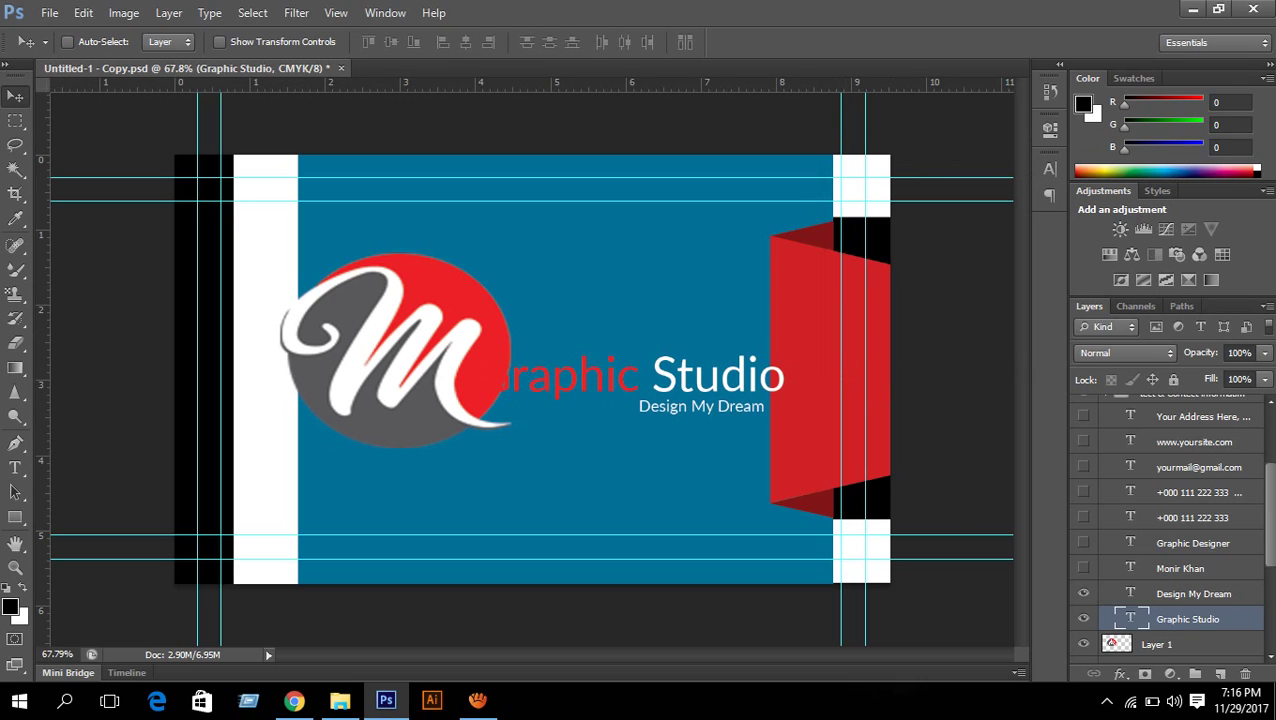
Set the font size of the Design My Dream tagline to 8 pt
{"action": "left_click", "coordinate": [1194, 594]}
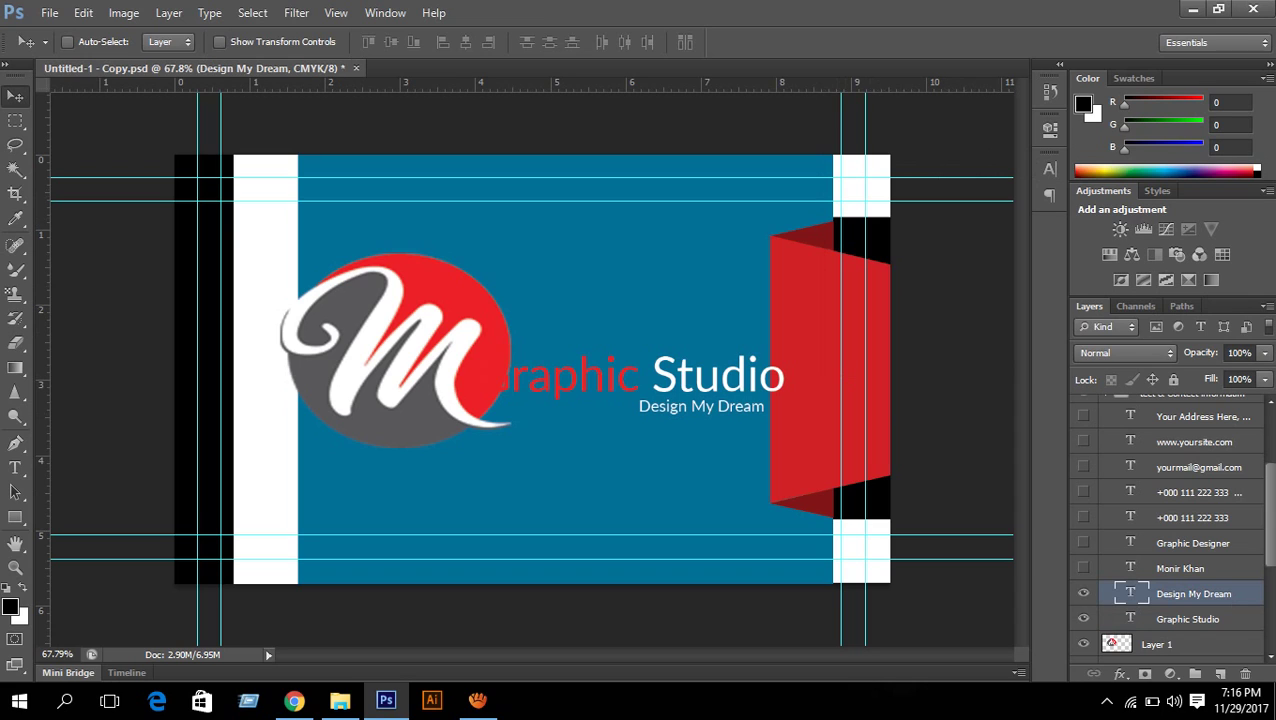
{"action": "left_click", "coordinate": [1049, 169]}
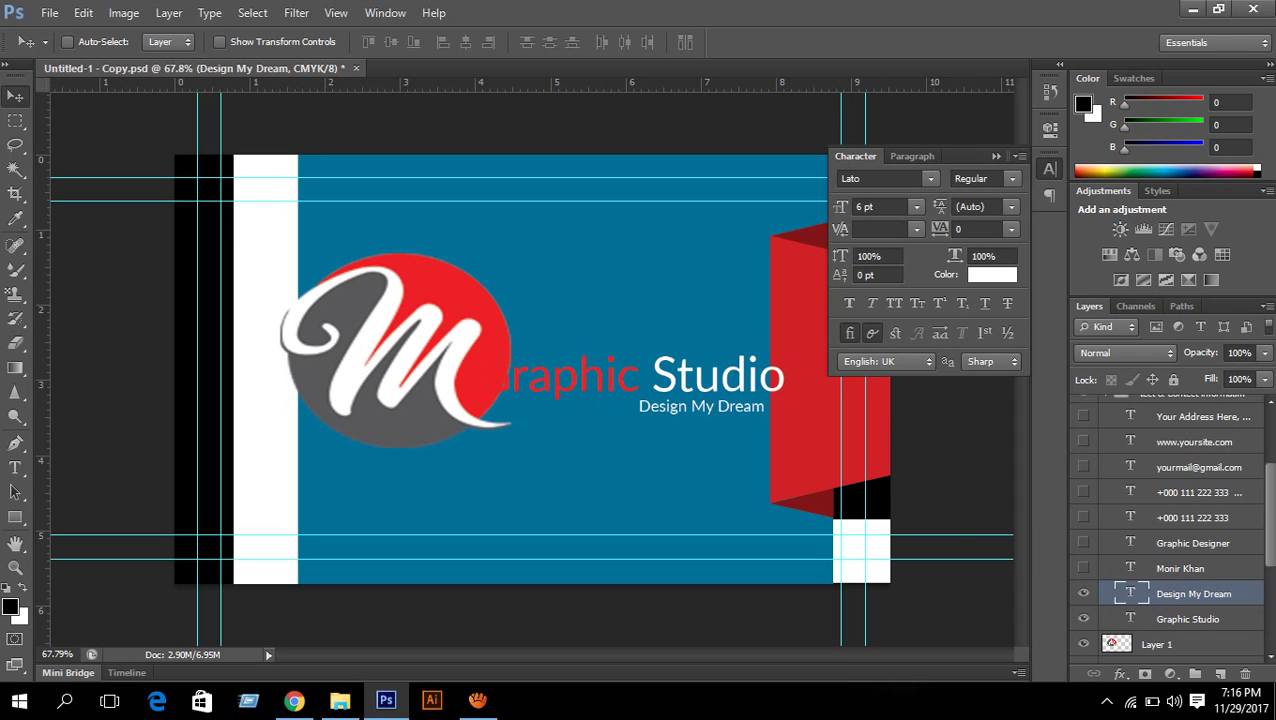
{"action": "left_click", "coordinate": [917, 207]}
{"action": "left_click", "coordinate": [904, 276]}
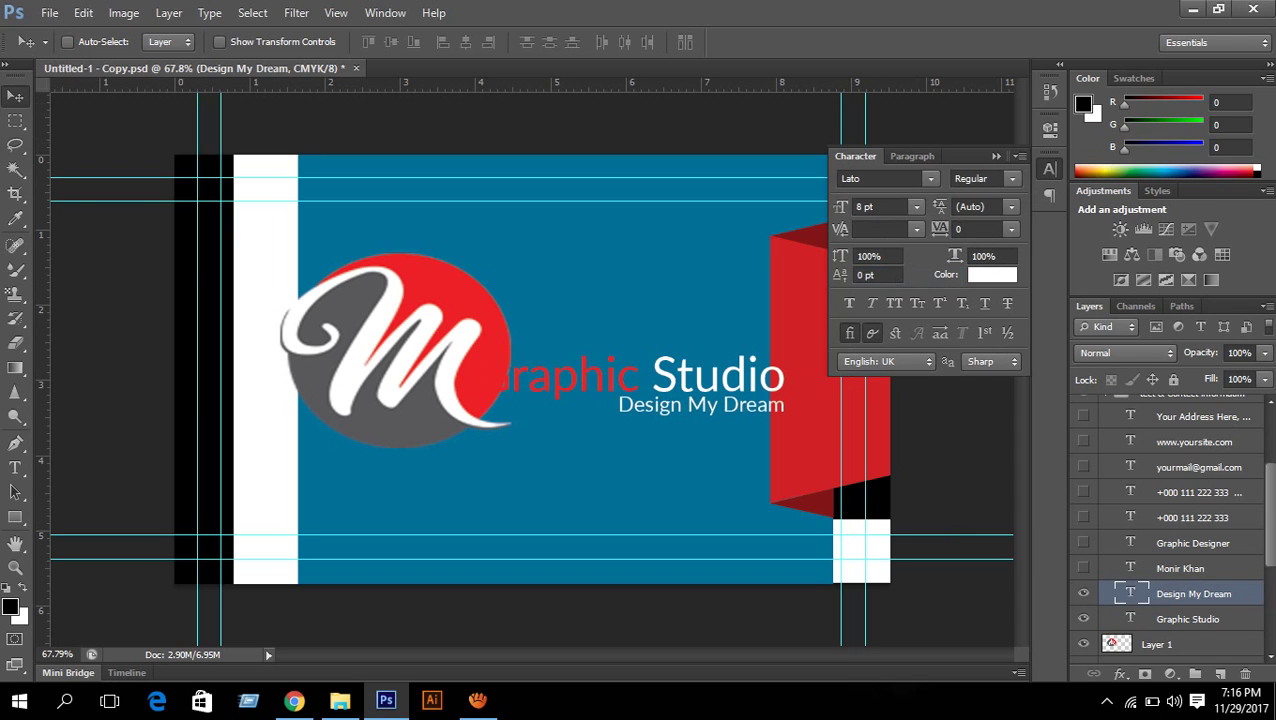
Scale the logo on Layer 1 down to about 72% and shift it right and down, clear of the Graphic Studio text
{"action": "left_click", "coordinate": [996, 156]}
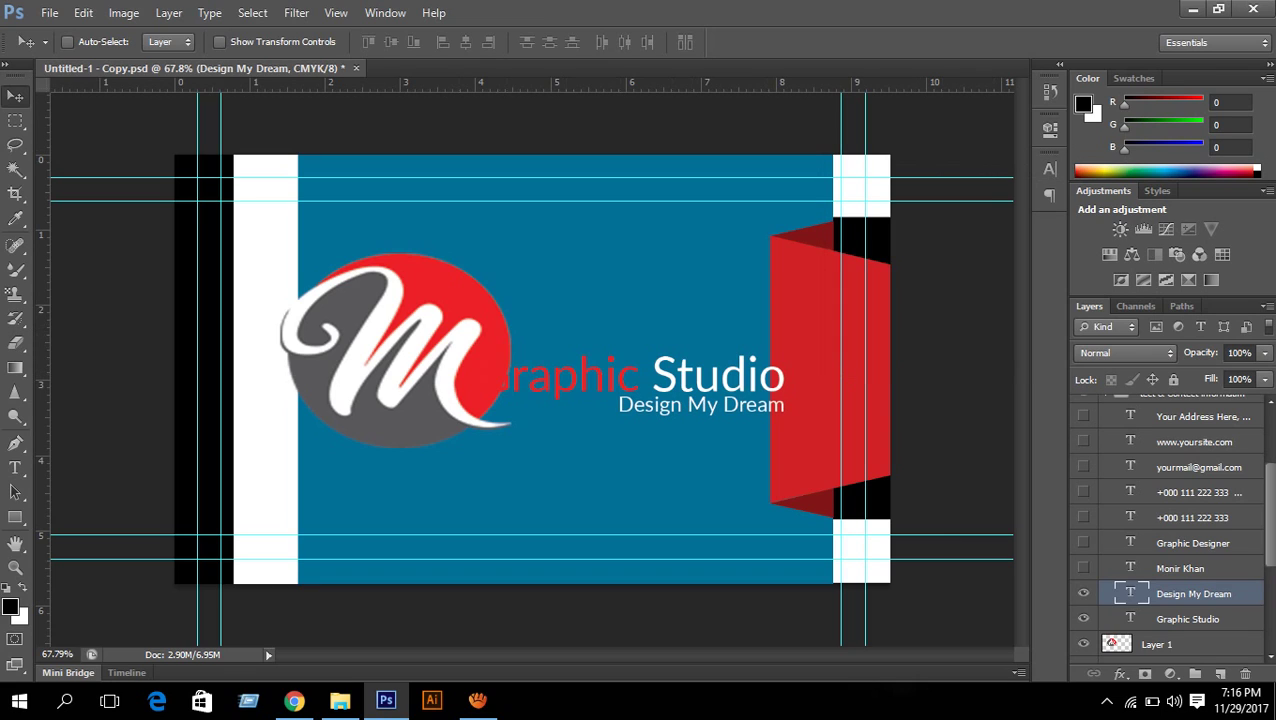
{"action": "left_click", "coordinate": [1157, 645]}
{"action": "key", "text": "ctrl+t"}
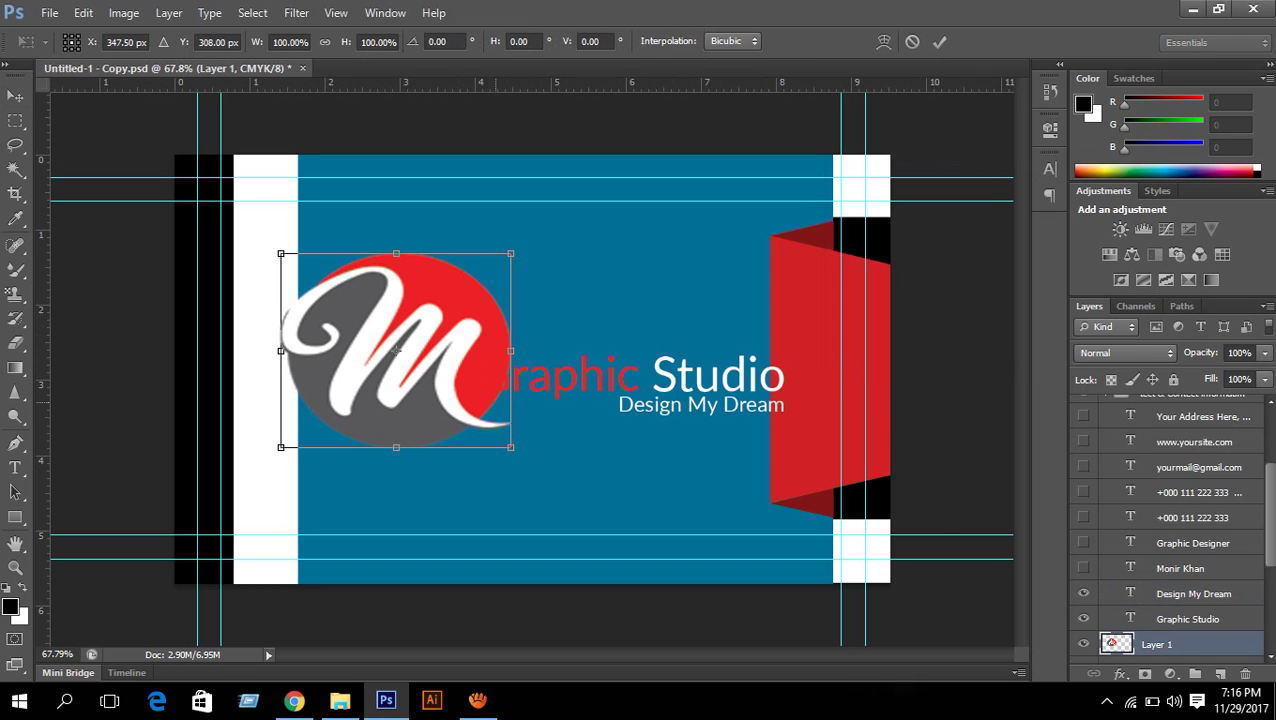
{"action": "left_click_drag", "start_coordinate": [511, 447], "coordinate": [446, 393]}
{"action": "key", "text": "Down"}
{"action": "key", "text": "Down"}
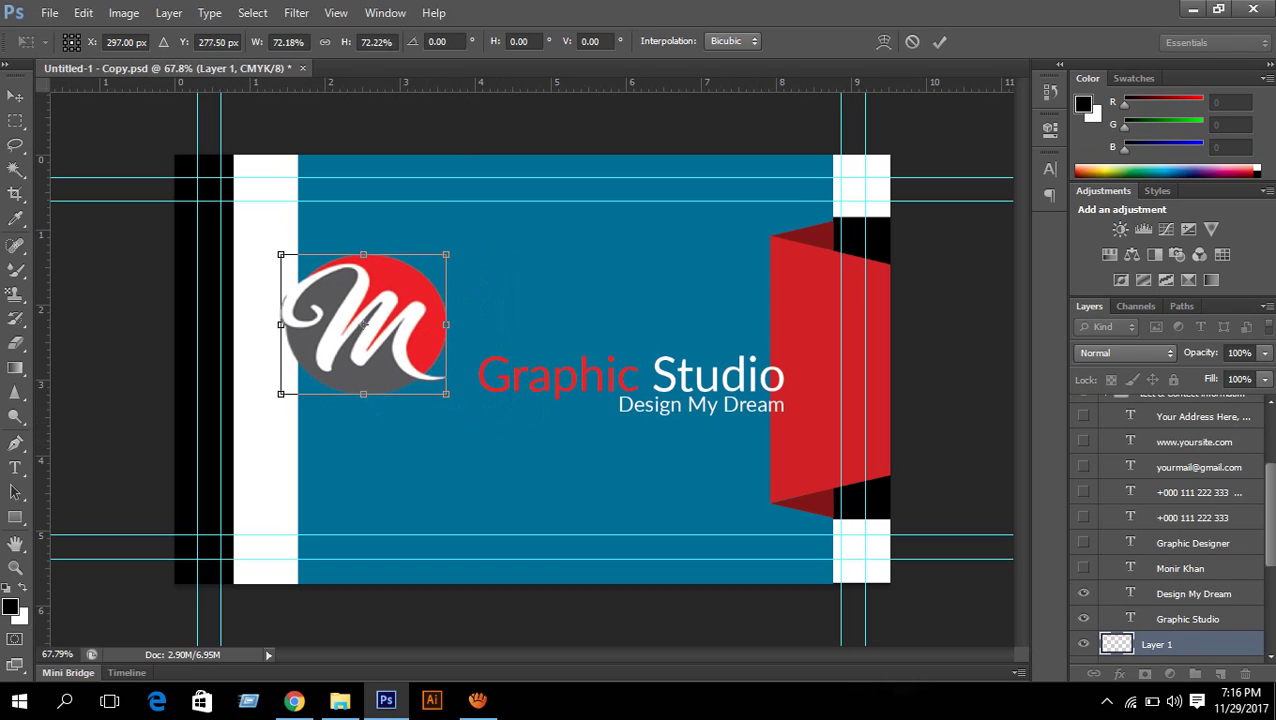
{"action": "key", "text": "Down"}
{"action": "key", "text": "Right"}
{"action": "key", "text": "Right"}
{"action": "key", "text": "Right"}
{"action": "key", "text": "Right"}
{"action": "key", "text": "Right"}
{"action": "key", "text": "Right"}
{"action": "key", "text": "Right"}
{"action": "key", "text": "Right"}
{"action": "key", "text": "Right"}
{"action": "key", "text": "Right"}
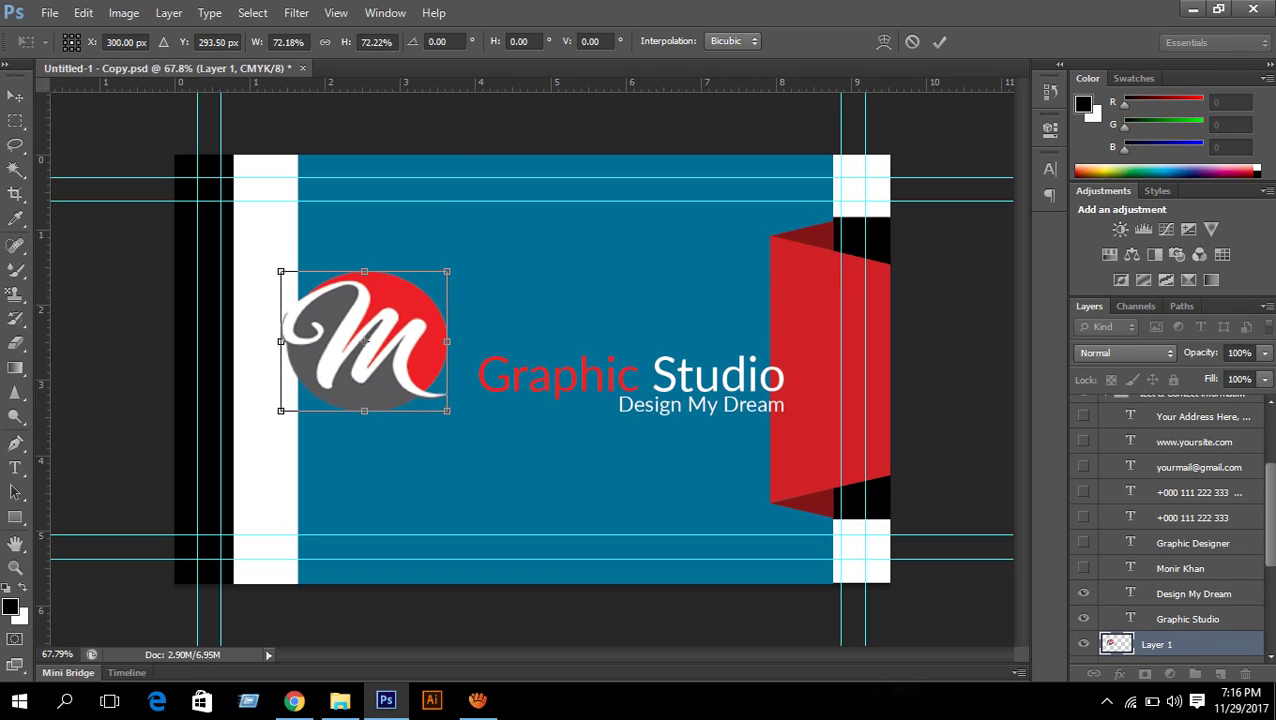
{"action": "left_click_drag", "start_coordinate": [370, 341], "coordinate": [376, 352]}
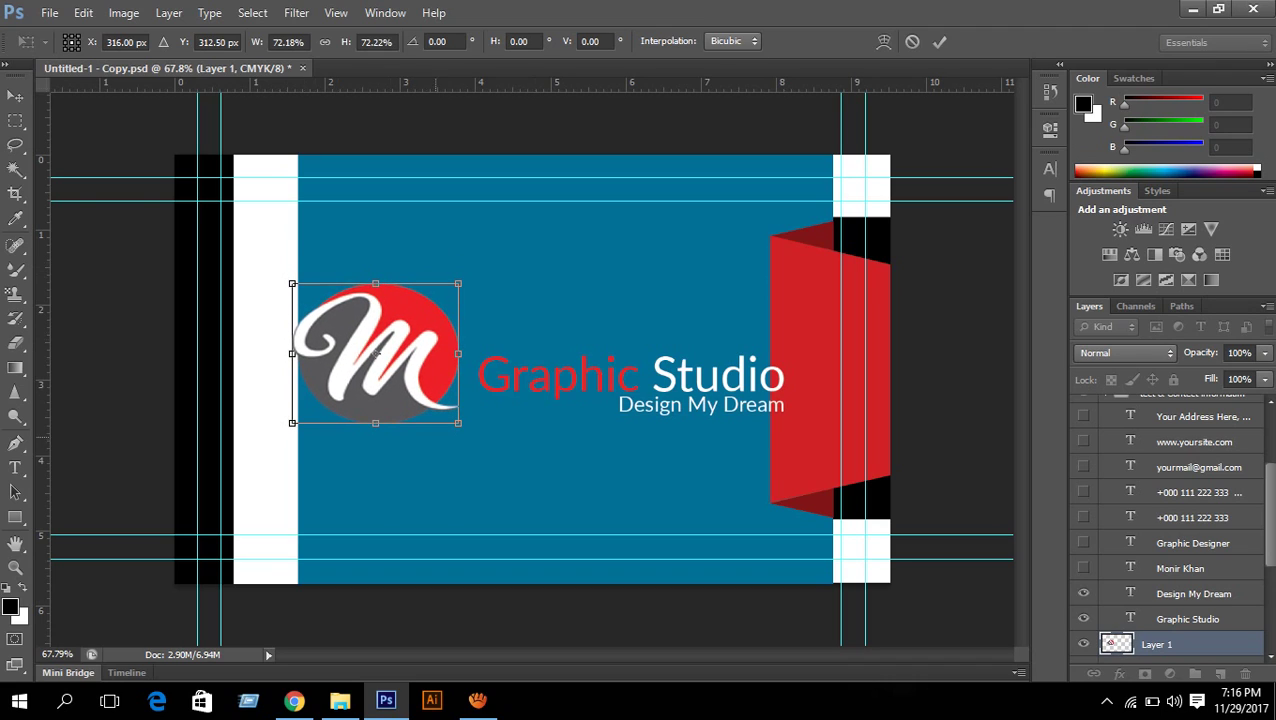
Reduce the logo further to about 65% and place it just inside the blue panel, level with the Graphic Studio text
{"action": "left_click_drag", "start_coordinate": [460, 425], "coordinate": [445, 412]}
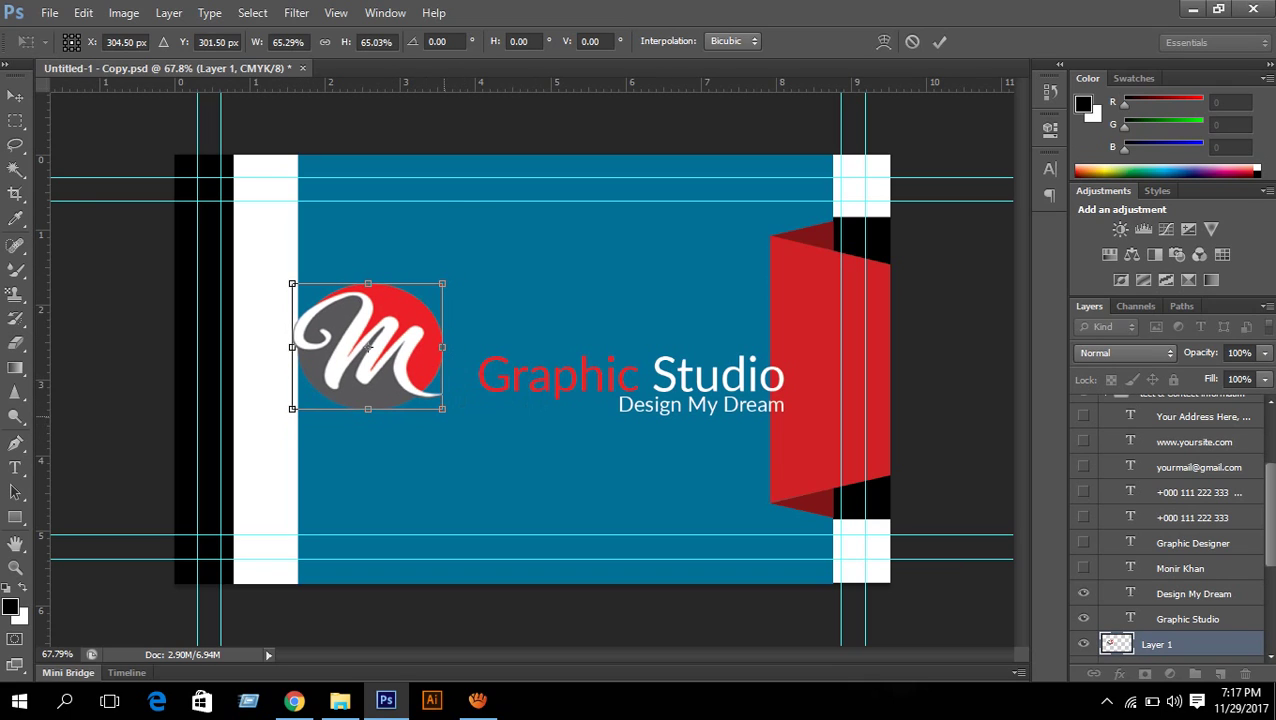
{"action": "key", "text": "Right"}
{"action": "key", "text": "Right"}
{"action": "key", "text": "Right"}
{"action": "key", "text": "Right"}
{"action": "key", "text": "Down"}
{"action": "left_click_drag", "start_coordinate": [370, 347], "coordinate": [374, 379]}
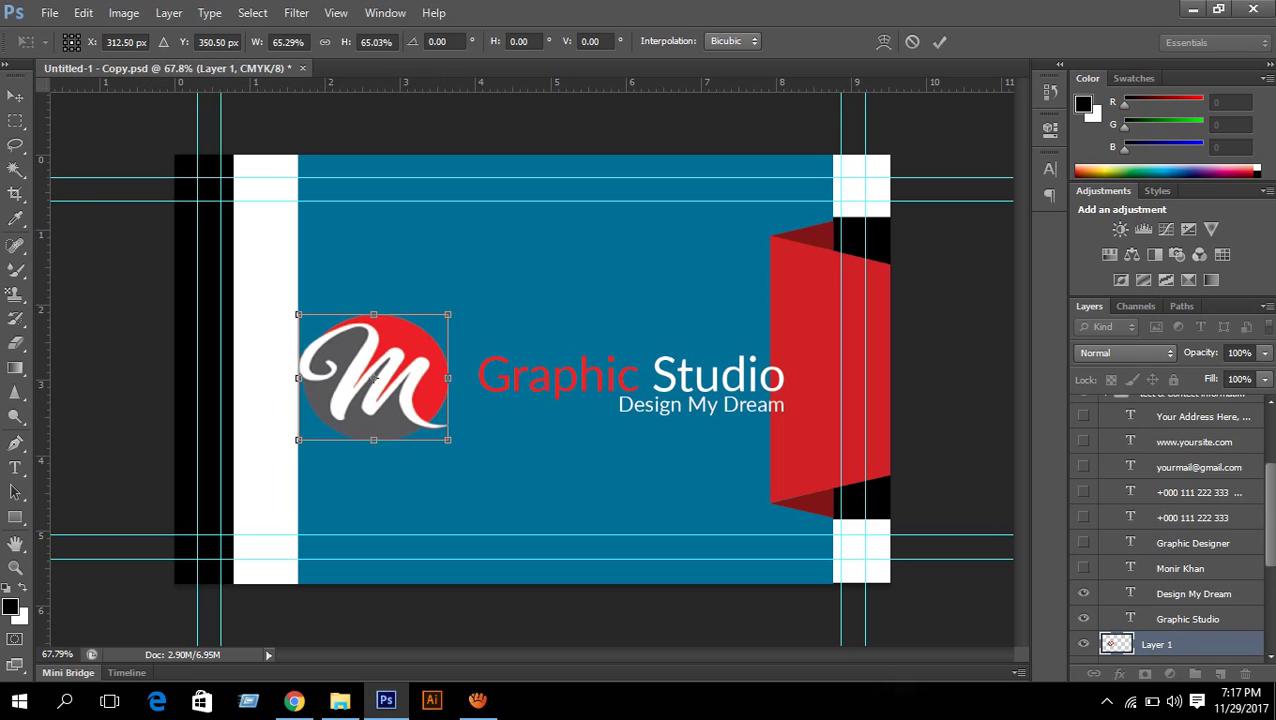
{"action": "key", "text": "Return"}
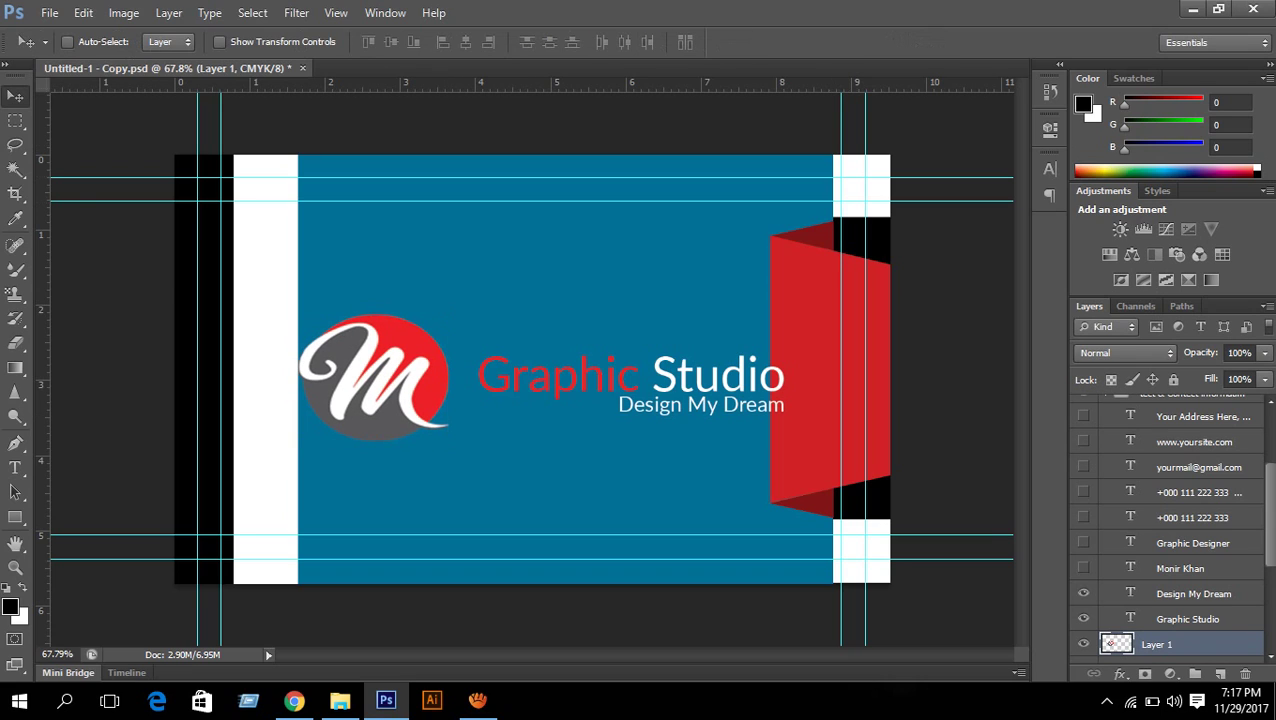
Nudge the Graphic Studio text left until it sits close beside the logo, clear of the red ribbon
{"action": "left_click", "coordinate": [1188, 619]}
{"action": "key", "text": "Left"}
{"action": "key", "text": "Left"}
{"action": "key", "text": "Left"}
{"action": "key", "text": "Left"}
{"action": "key", "text": "Left"}
{"action": "key", "text": "Left"}
{"action": "key", "text": "Left"}
{"action": "key", "text": "Left"}
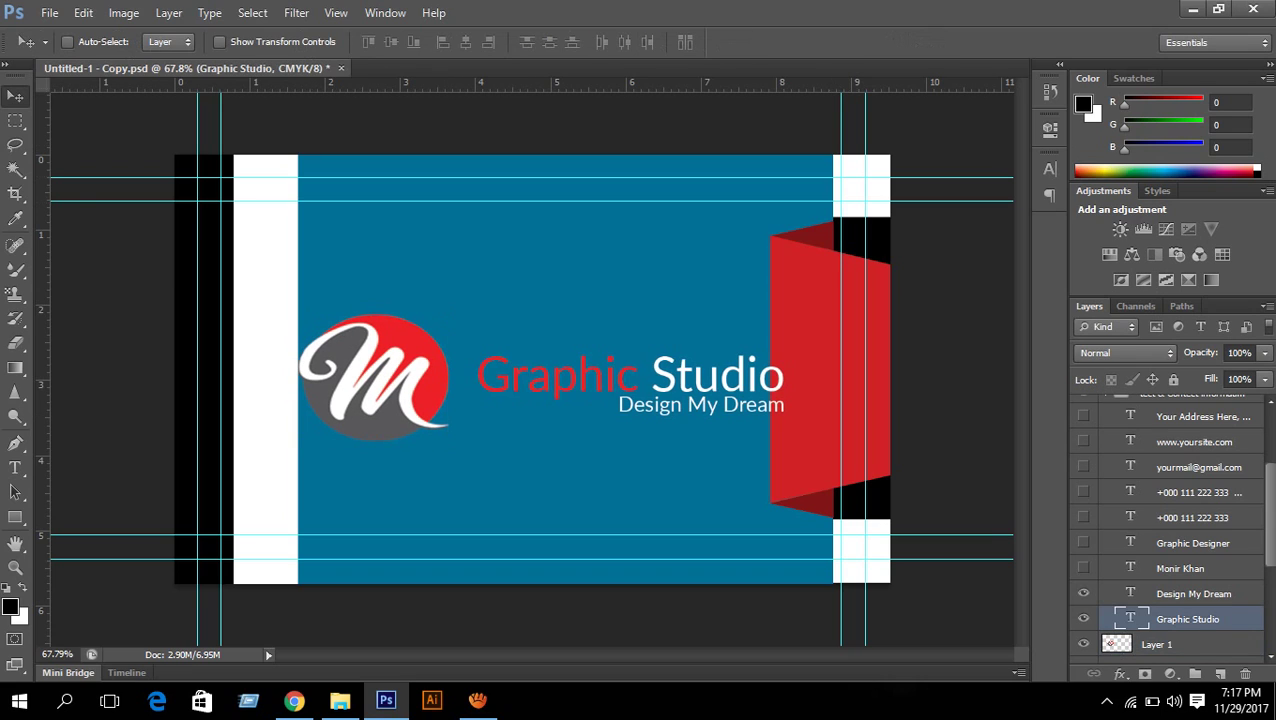
{"action": "key", "text": "Left"}
{"action": "key", "text": "Left"}
{"action": "key", "text": "Left"}
{"action": "key", "text": "Left"}
{"action": "key", "text": "Left"}
{"action": "key", "text": "Left"}
{"action": "key", "text": "Left"}
{"action": "key", "text": "Left"}
{"action": "key", "text": "Left"}
{"action": "key", "text": "Left"}
{"action": "key", "text": "Left"}
{"action": "key", "text": "Left"}
{"action": "key", "text": "Left"}
{"action": "key", "text": "Left"}
{"action": "key", "text": "Left"}
{"action": "key", "text": "Left"}
{"action": "key", "text": "Left"}
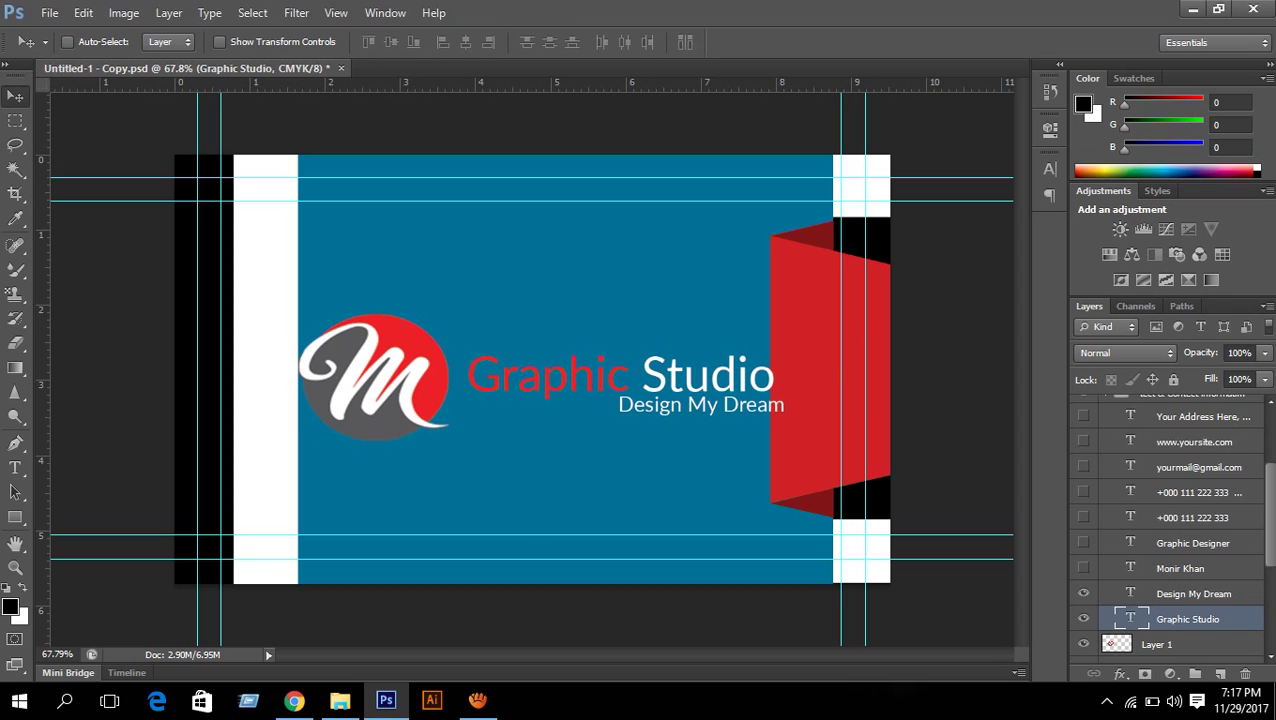
{"action": "key", "text": "Left"}
{"action": "key", "text": "Left"}
{"action": "key", "text": "Left"}
{"action": "key", "text": "Left"}
{"action": "key", "text": "Left"}
{"action": "key", "text": "Left"}
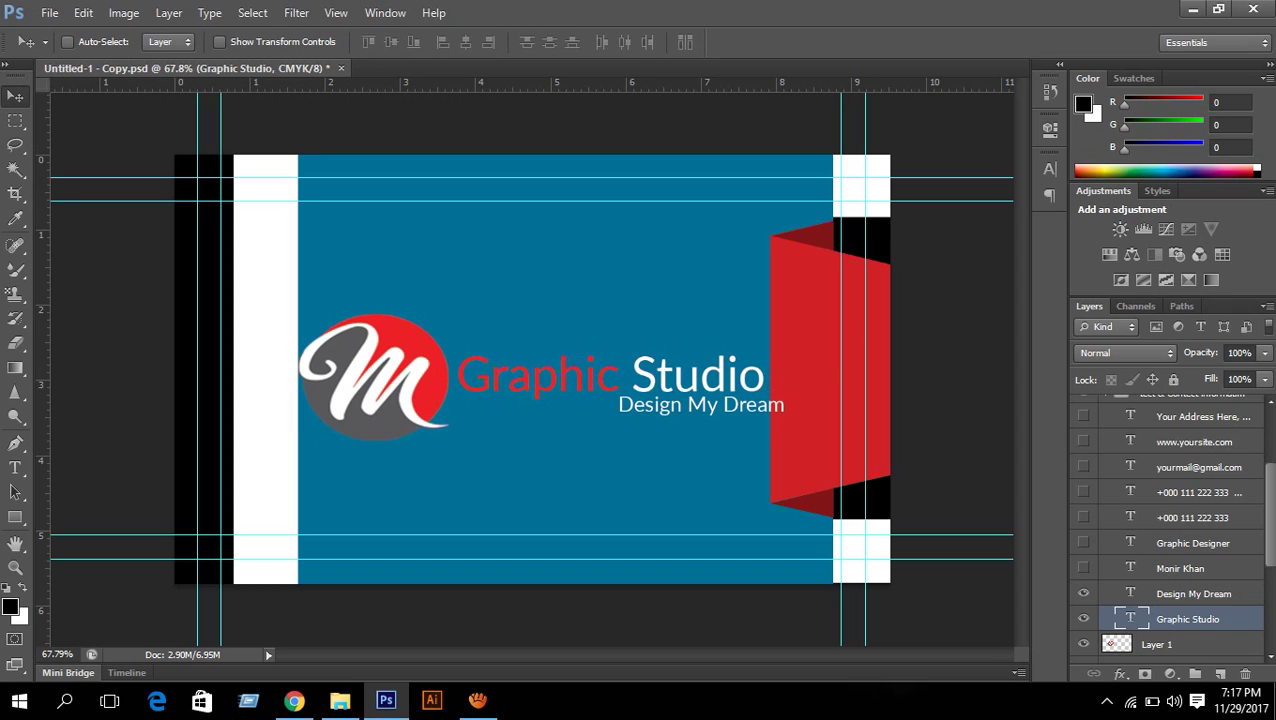
Move the Design My Dream tagline left beneath Graphic Studio and align the two texts on their horizontal centers
{"action": "left_click", "coordinate": [1194, 594]}
{"action": "key", "text": "Left"}
{"action": "key", "text": "Left"}
{"action": "key", "text": "Left"}
{"action": "key", "text": "Left"}
{"action": "key", "text": "Left"}
{"action": "key", "text": "Left"}
{"action": "key", "text": "Left"}
{"action": "key", "text": "Left"}
{"action": "key", "text": "Left"}
{"action": "key", "text": "Left"}
{"action": "key", "text": "Left"}
{"action": "key", "text": "Left"}
{"action": "key", "text": "Left"}
{"action": "key", "text": "Left"}
{"action": "key", "text": "Left"}
{"action": "key", "text": "Left"}
{"action": "key", "text": "Left"}
{"action": "key", "text": "Left"}
{"action": "key", "text": "Left"}
{"action": "key", "text": "Left"}
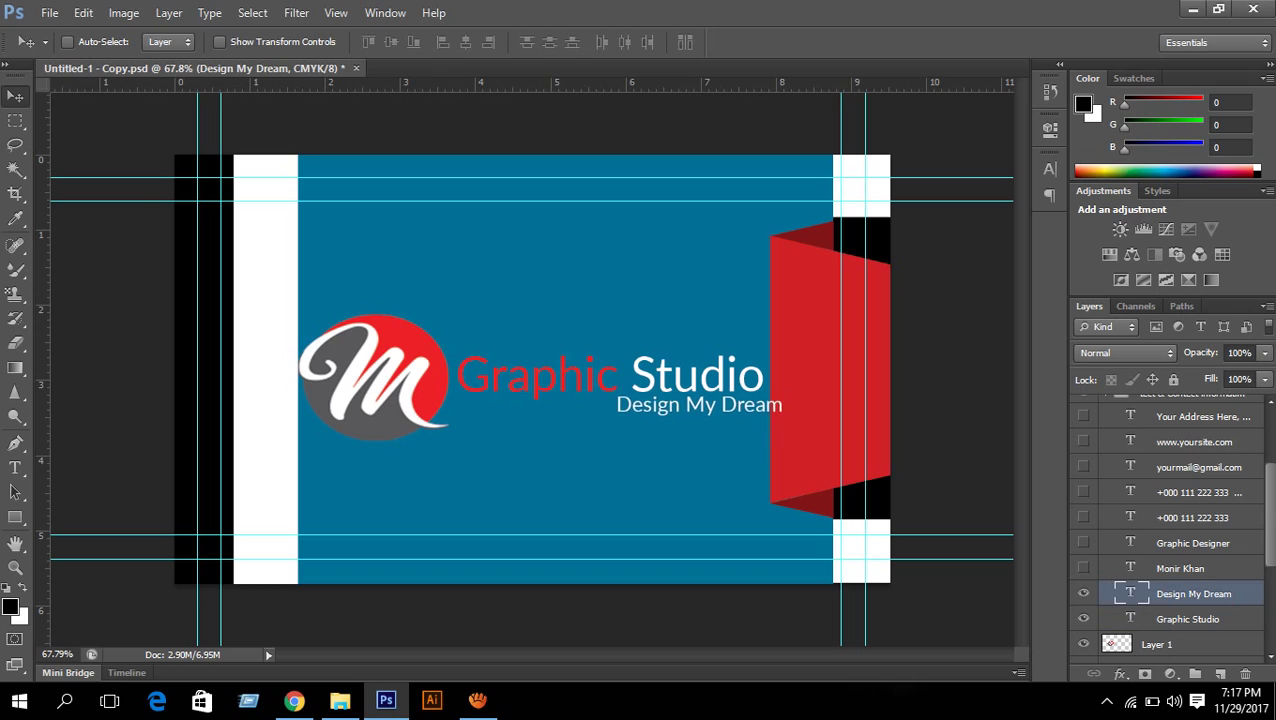
{"action": "key", "text": "Left"}
{"action": "key", "text": "Left"}
{"action": "key", "text": "Left"}
{"action": "key", "text": "Left"}
{"action": "key", "text": "Left"}
{"action": "key", "text": "Left"}
{"action": "key", "text": "Left"}
{"action": "key", "text": "Left"}
{"action": "key", "text": "Left"}
{"action": "key", "text": "Left"}
{"action": "key", "text": "Left"}
{"action": "key", "text": "Left"}
{"action": "key", "text": "Left"}
{"action": "key", "text": "Left"}
{"action": "key", "text": "Left"}
{"action": "key", "text": "Left"}
{"action": "key", "text": "Left"}
{"action": "key", "text": "Left"}
{"action": "key", "text": "Left"}
{"action": "key", "text": "Left"}
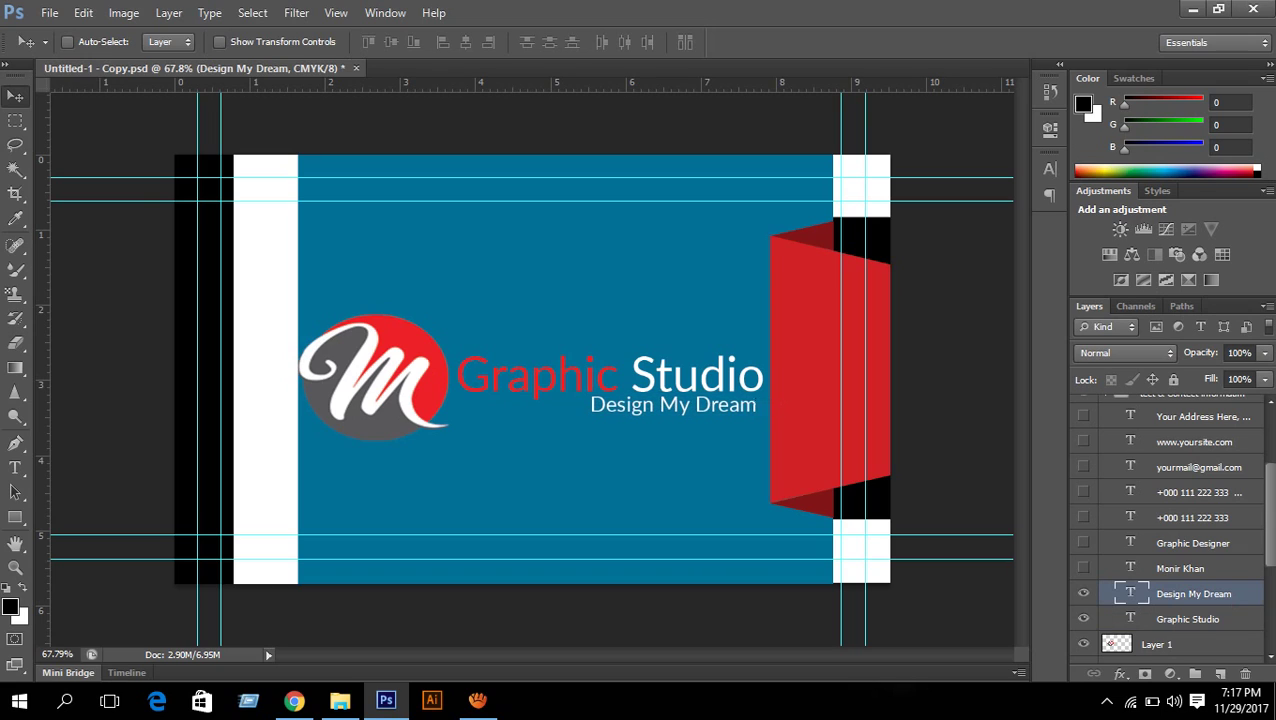
{"action": "key", "text": "Left"}
{"action": "key", "text": "Left"}
{"action": "key", "text": "Left"}
{"action": "key", "text": "Left"}
{"action": "key", "text": "Left"}
{"action": "key", "text": "Left"}
{"action": "key", "text": "Left"}
{"action": "key", "text": "Left"}
{"action": "key", "text": "Left"}
{"action": "key", "text": "Left"}
{"action": "key", "text": "Left"}
{"action": "key", "text": "Left"}
{"action": "key", "text": "Left"}
{"action": "key", "text": "Left"}
{"action": "key", "text": "Left"}
{"action": "key", "text": "Left"}
{"action": "key", "text": "Left"}
{"action": "key", "text": "Left"}
{"action": "key", "text": "Left"}
{"action": "key", "text": "Left"}
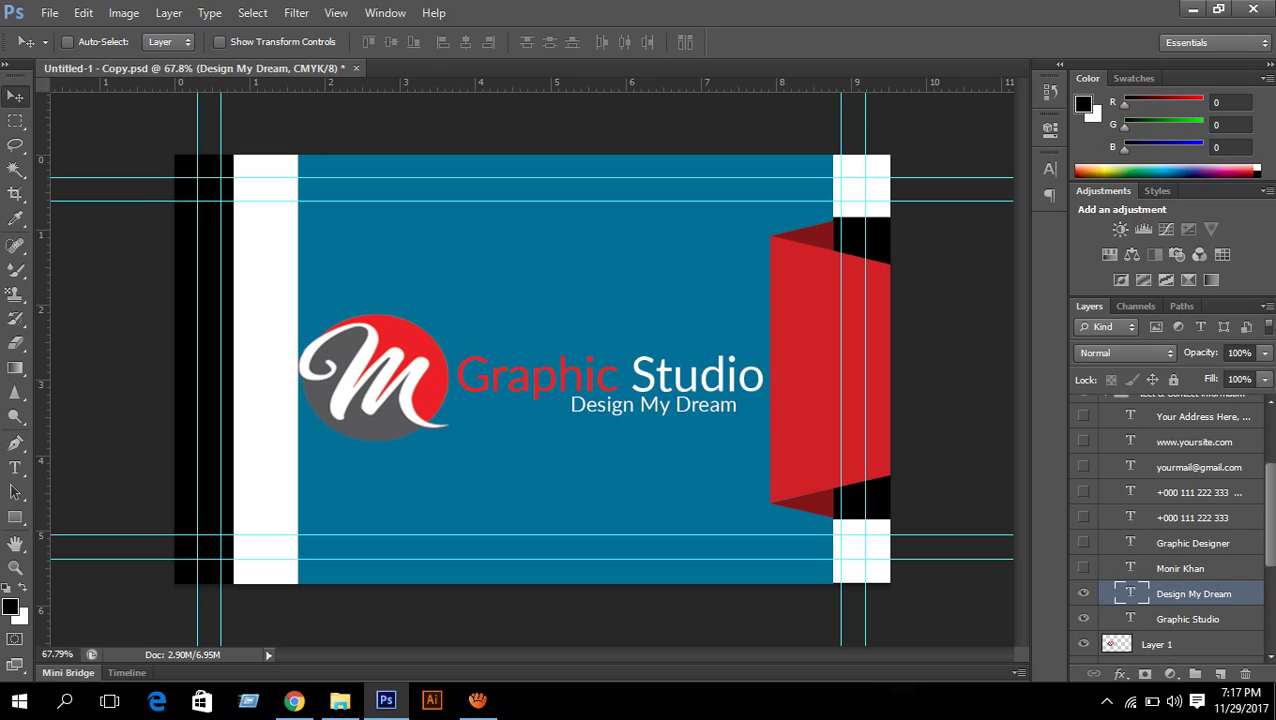
{"action": "key", "text": "Left"}
{"action": "key", "text": "Left"}
{"action": "key", "text": "Left"}
{"action": "key", "text": "Left"}
{"action": "key", "text": "Left"}
{"action": "key", "text": "Left"}
{"action": "key", "text": "Left"}
{"action": "key", "text": "Left"}
{"action": "key", "text": "Left"}
{"action": "key", "text": "Left"}
{"action": "key", "text": "Left"}
{"action": "key", "text": "Left"}
{"action": "key", "text": "Left"}
{"action": "key", "text": "Left"}
{"action": "key", "text": "Left"}
{"action": "key", "text": "Left"}
{"action": "key", "text": "Left"}
{"action": "key", "text": "Left"}
{"action": "key", "text": "Left"}
{"action": "key", "text": "Left"}
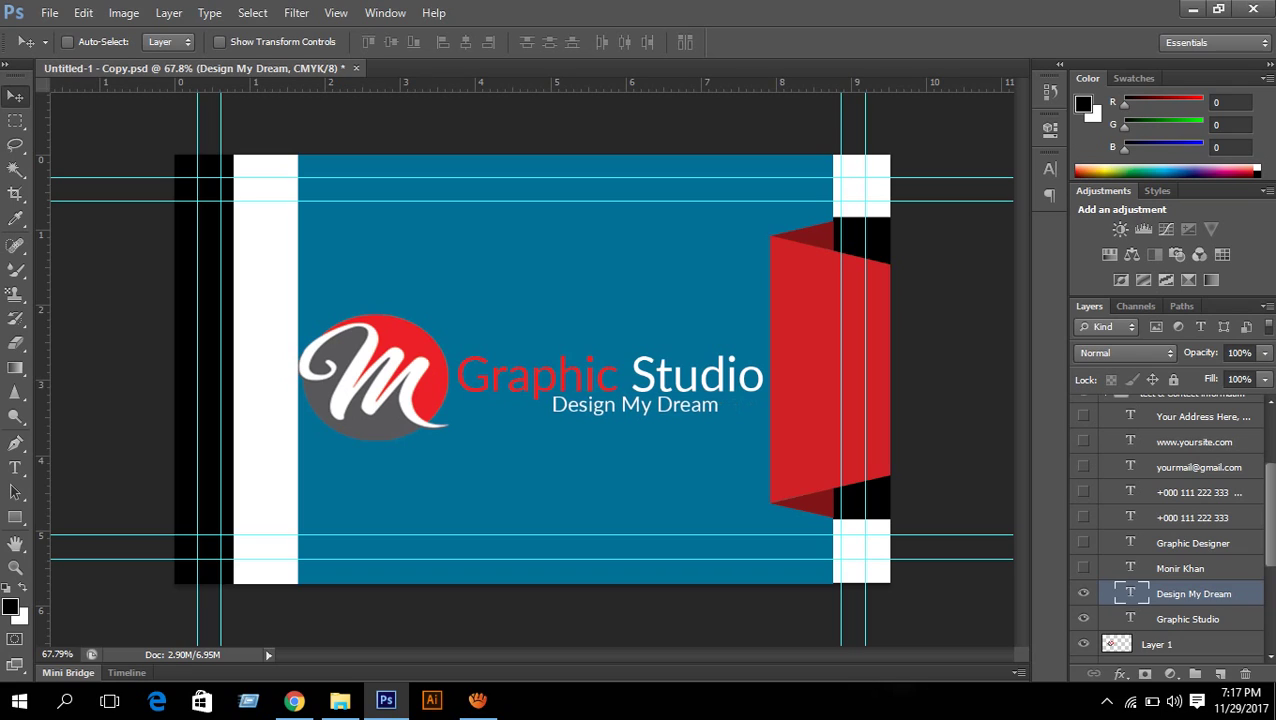
{"action": "left_click", "coordinate": [1188, 619], "text": "shift"}
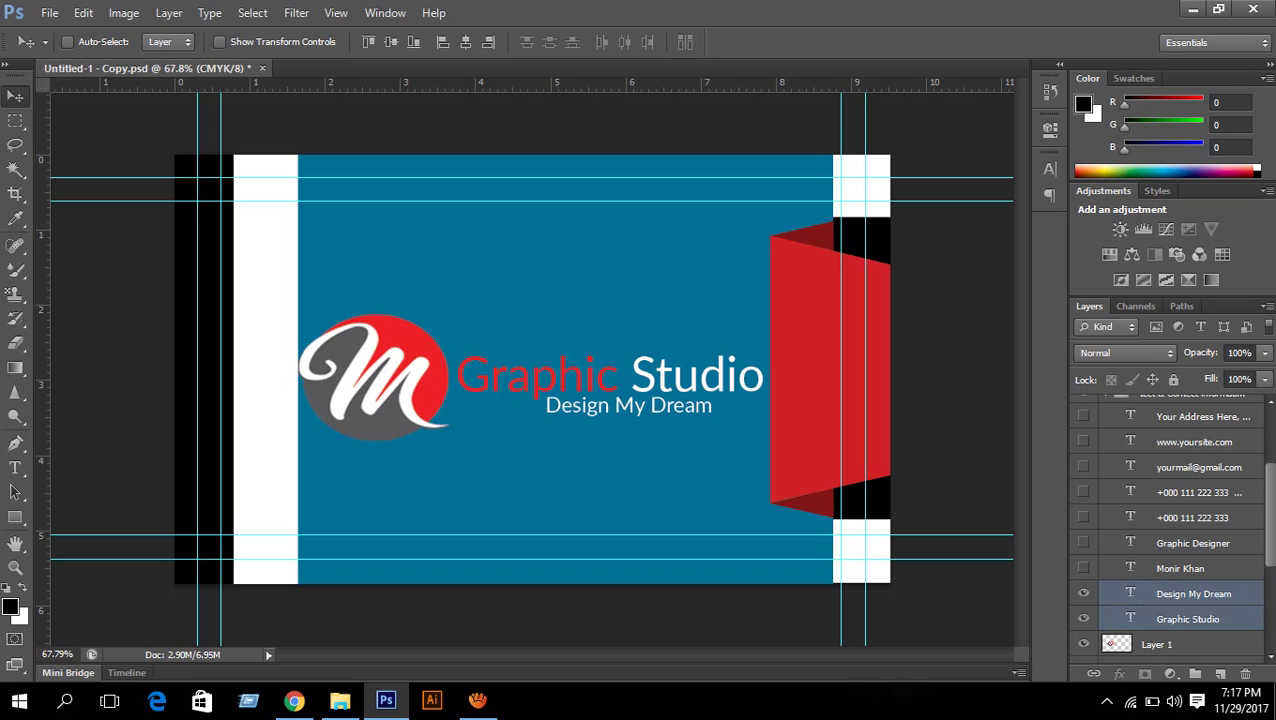
{"action": "left_click", "coordinate": [465, 42]}
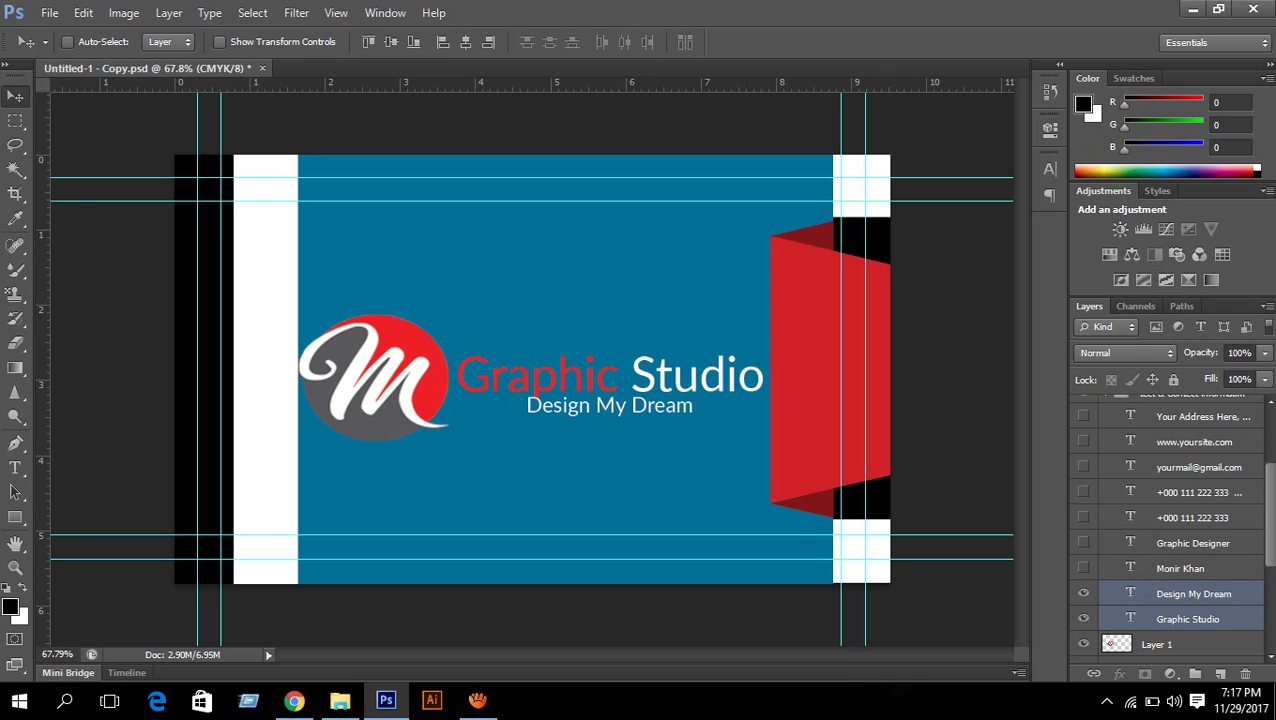
Widen the vertical gap between the two texts by nudging Design My Dream down and Graphic Studio slightly up
{"action": "left_click", "coordinate": [1188, 619]}
{"action": "left_click", "coordinate": [1194, 594]}
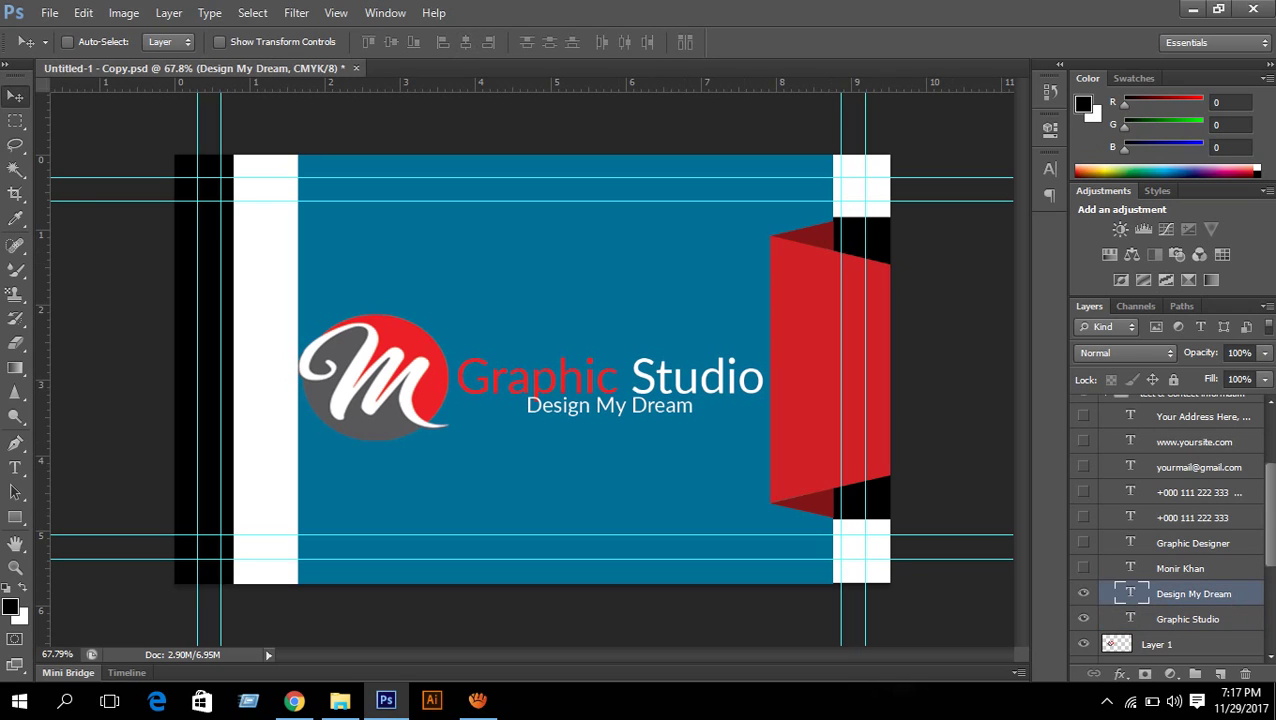
{"action": "key", "text": "Down"}
{"action": "key", "text": "Down"}
{"action": "key", "text": "Down"}
{"action": "key", "text": "Down"}
{"action": "key", "text": "Down"}
{"action": "key", "text": "Down"}
{"action": "key", "text": "Down"}
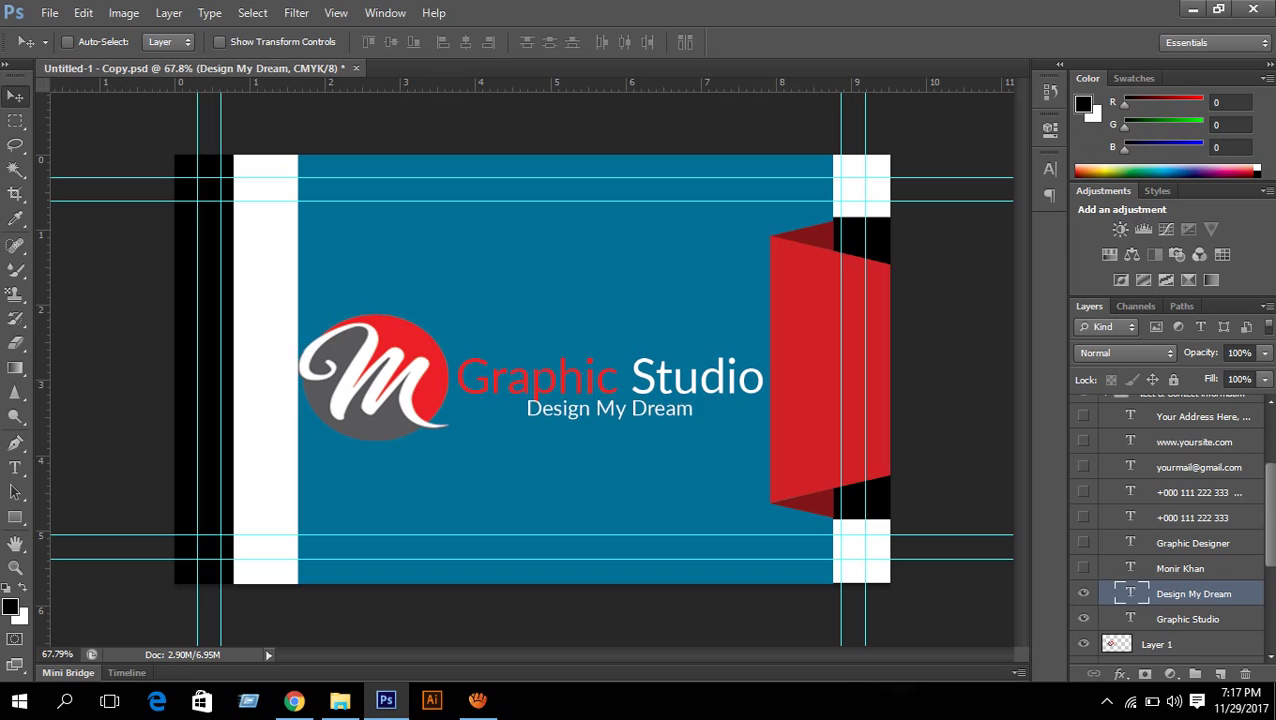
{"action": "left_click", "coordinate": [1188, 619]}
{"action": "key", "text": "Up"}
{"action": "key", "text": "Up"}
{"action": "key", "text": "Up"}
{"action": "key", "text": "Up"}
{"action": "key", "text": "Up"}
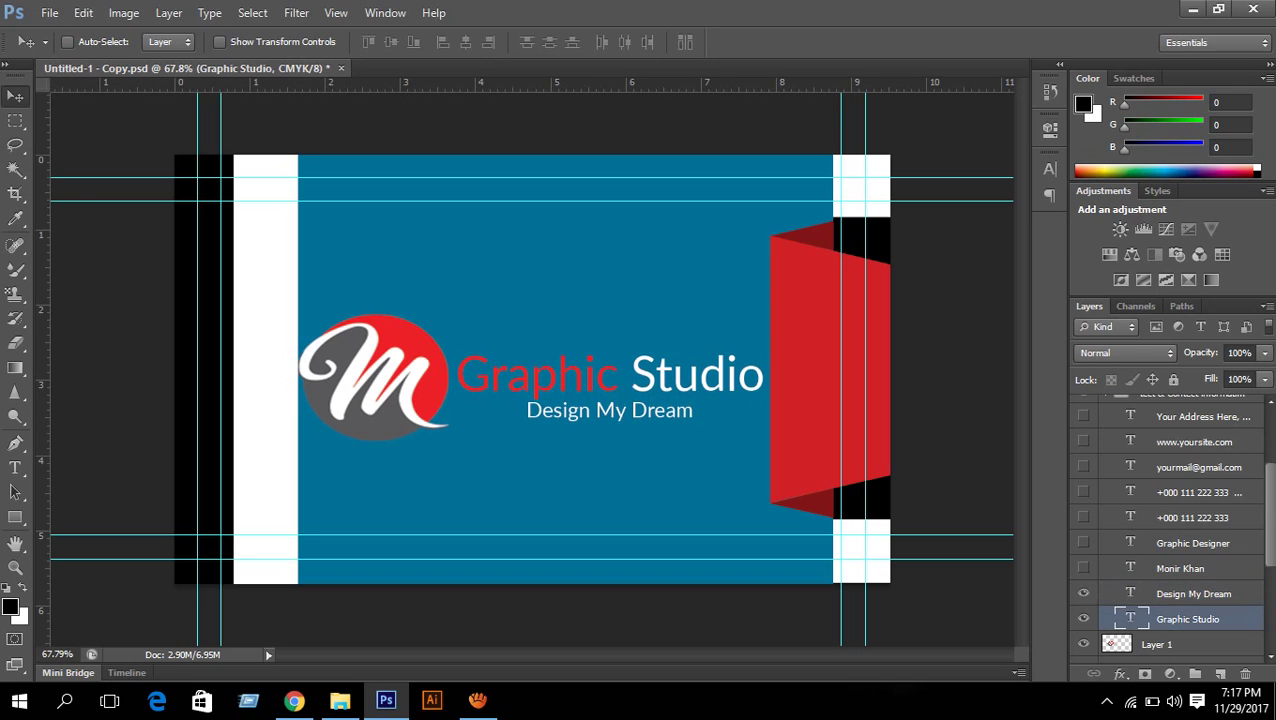
Recolor the Design My Dream tagline black, sampling the color from the black area beside the ribbon
{"action": "left_click", "coordinate": [1194, 594]}
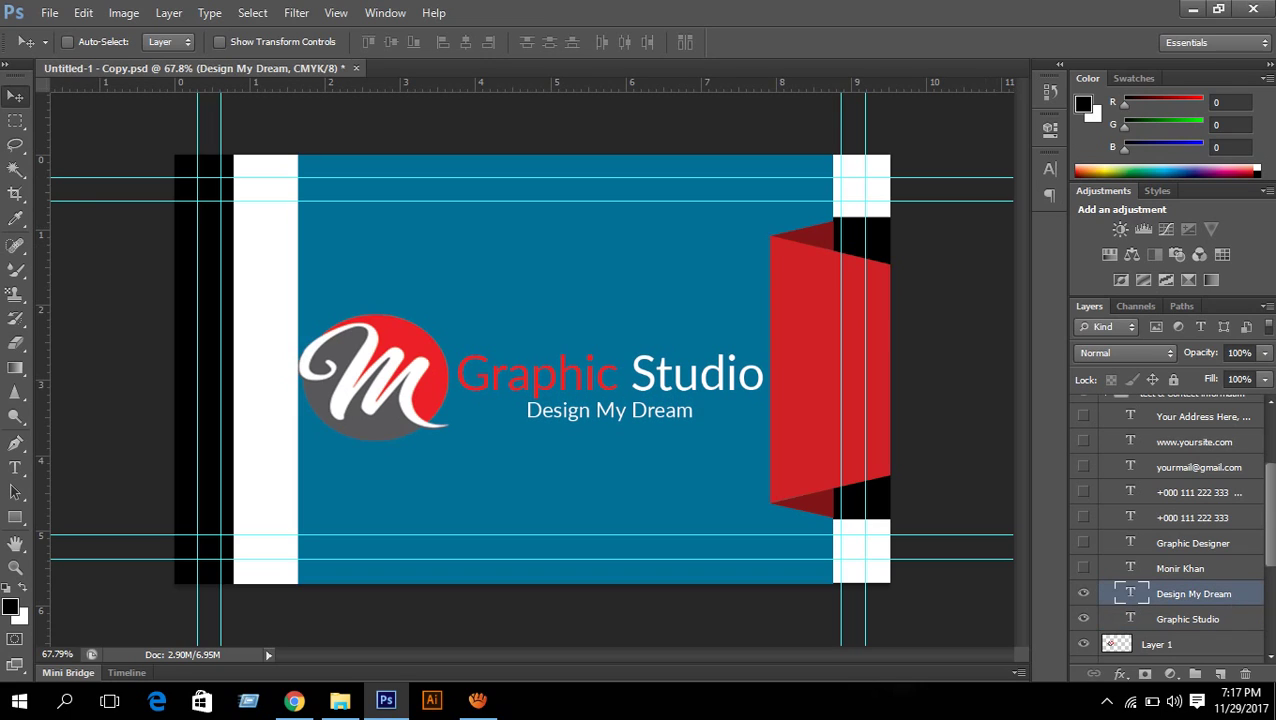
{"action": "left_click", "coordinate": [1049, 169]}
{"action": "left_click", "coordinate": [992, 275]}
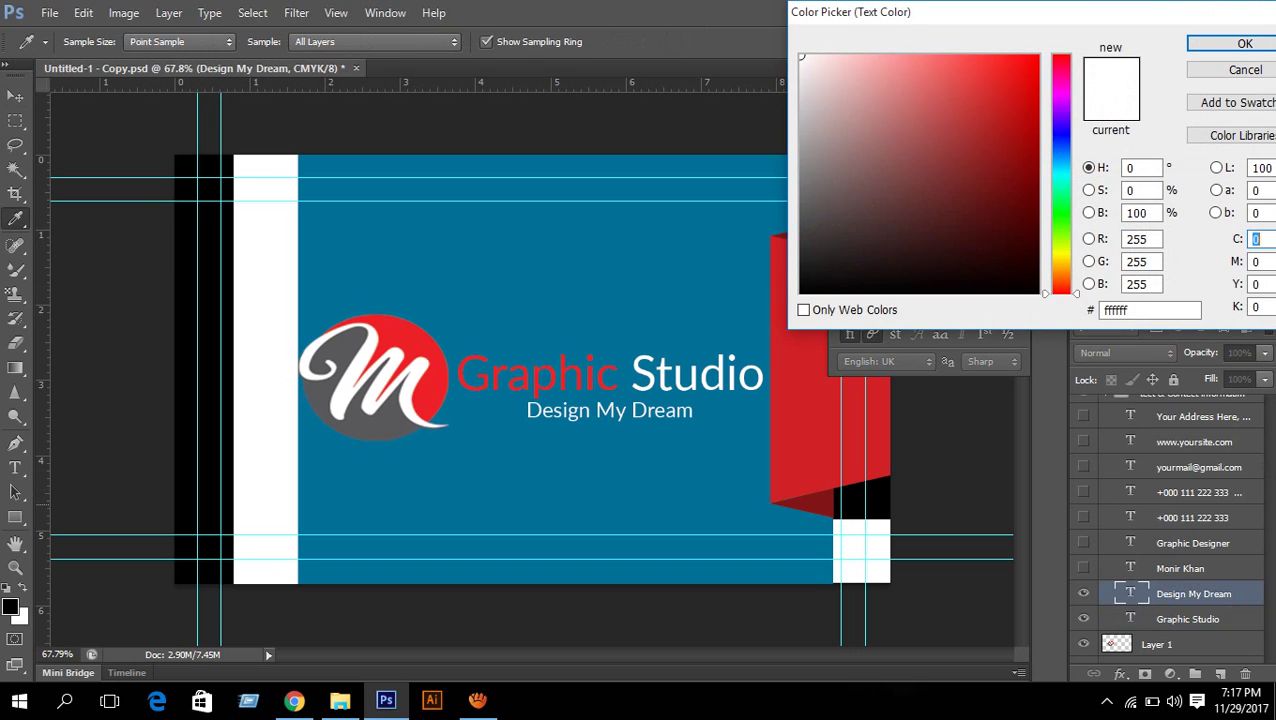
{"action": "left_click", "coordinate": [868, 495]}
{"action": "left_click", "coordinate": [1244, 44]}
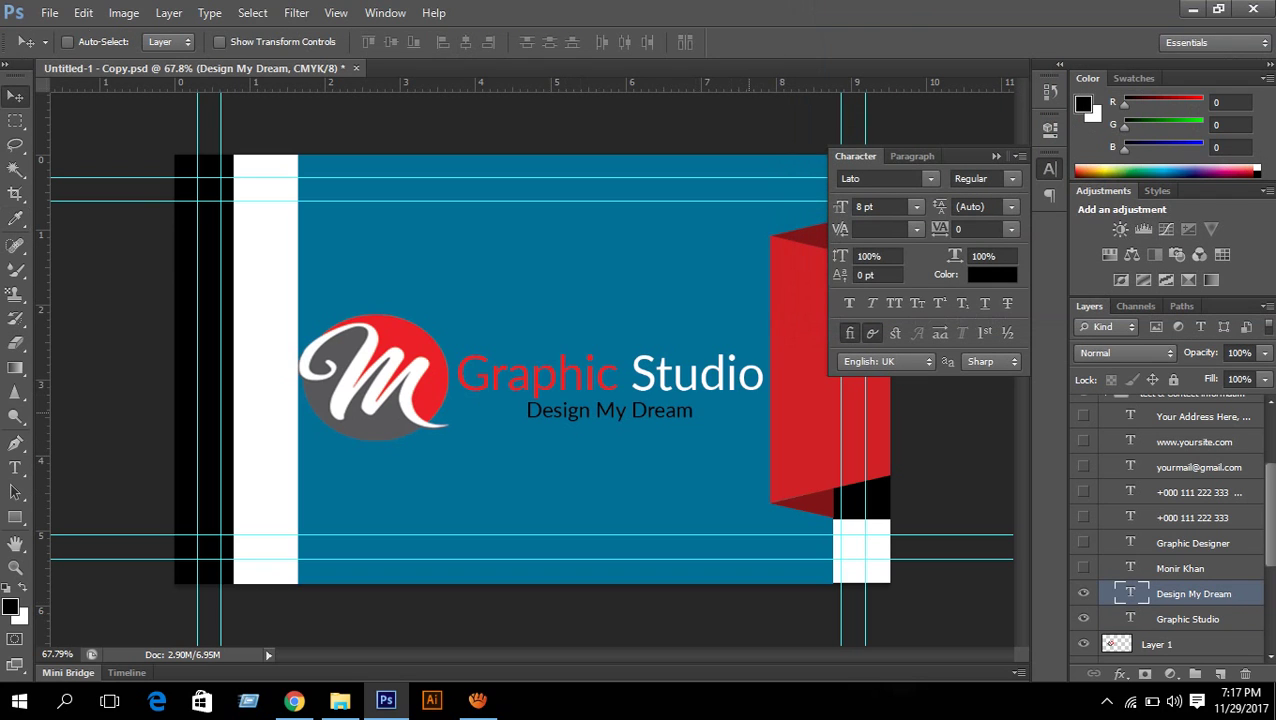
Nudge the logo, Graphic Studio and Design My Dream together slightly upward on the blue panel
{"action": "scroll", "coordinate": [742, 433], "scroll_direction": "down", "scroll_amount": 8}
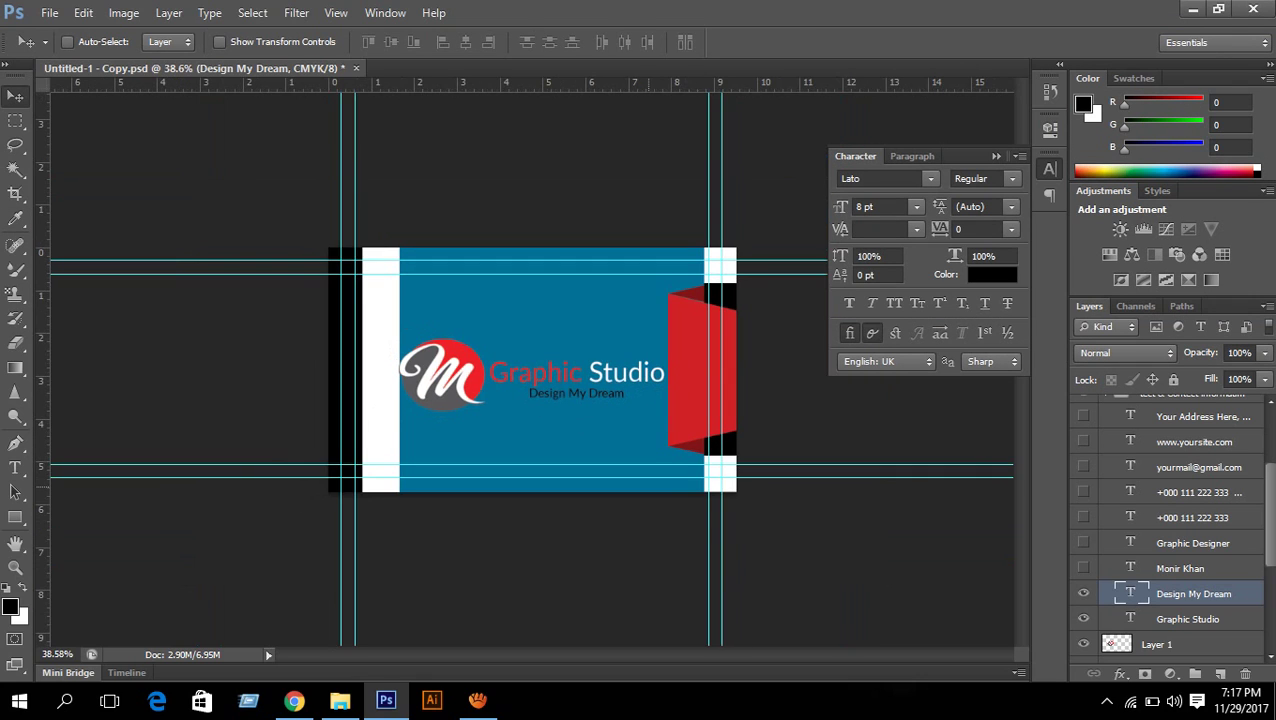
{"action": "scroll", "coordinate": [742, 433], "scroll_direction": "up", "scroll_amount": 3}
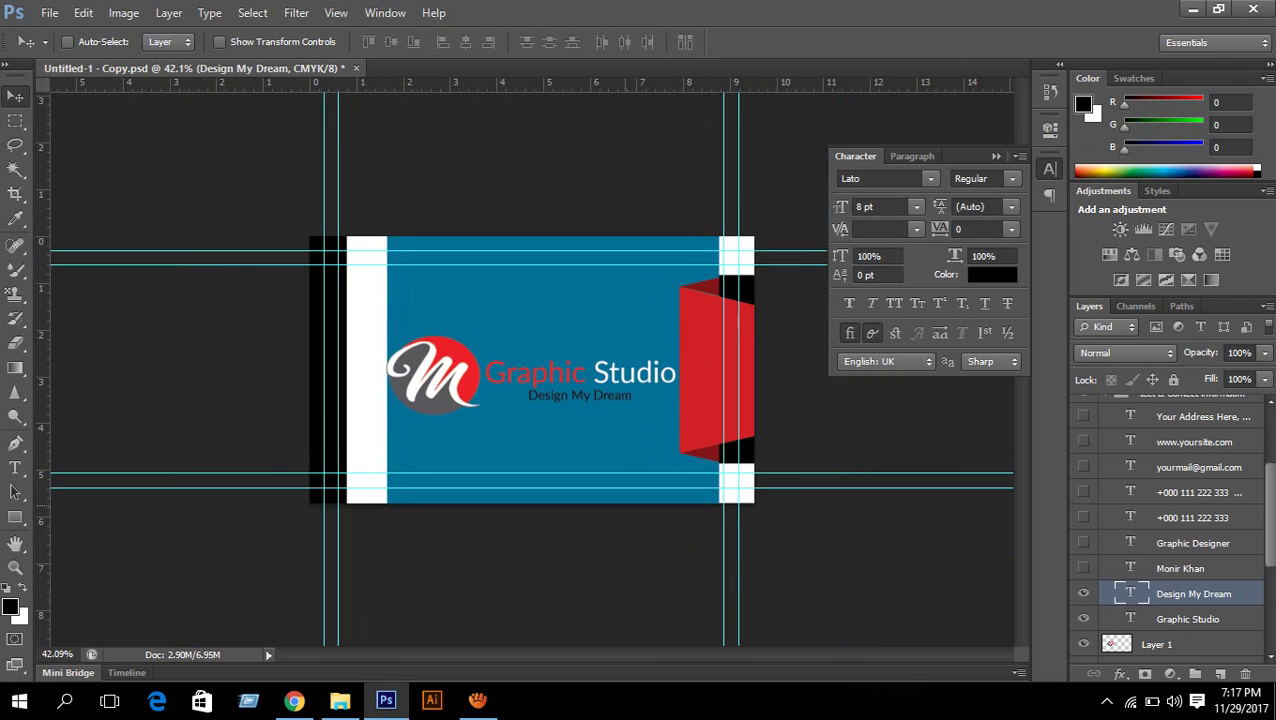
{"action": "scroll", "coordinate": [624, 504], "scroll_direction": "down", "scroll_amount": 2}
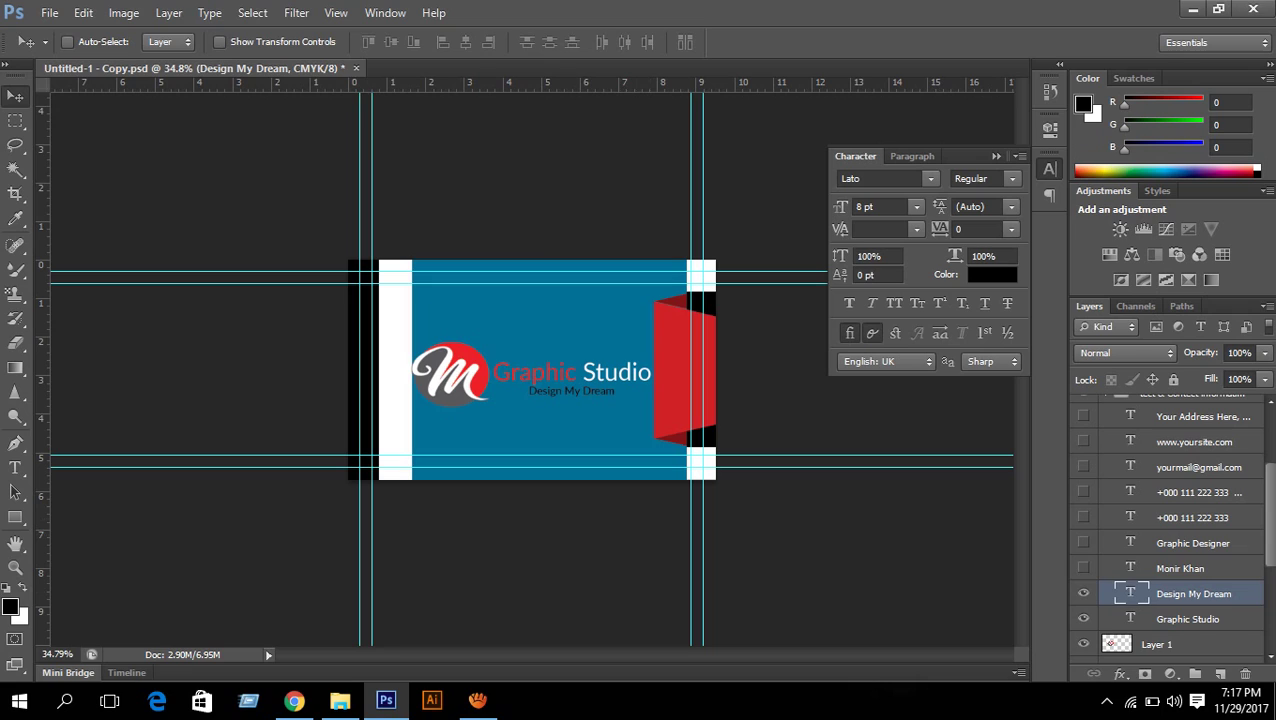
{"action": "left_click", "coordinate": [1188, 619], "text": "ctrl"}
{"action": "left_click", "coordinate": [1180, 645], "text": "ctrl"}
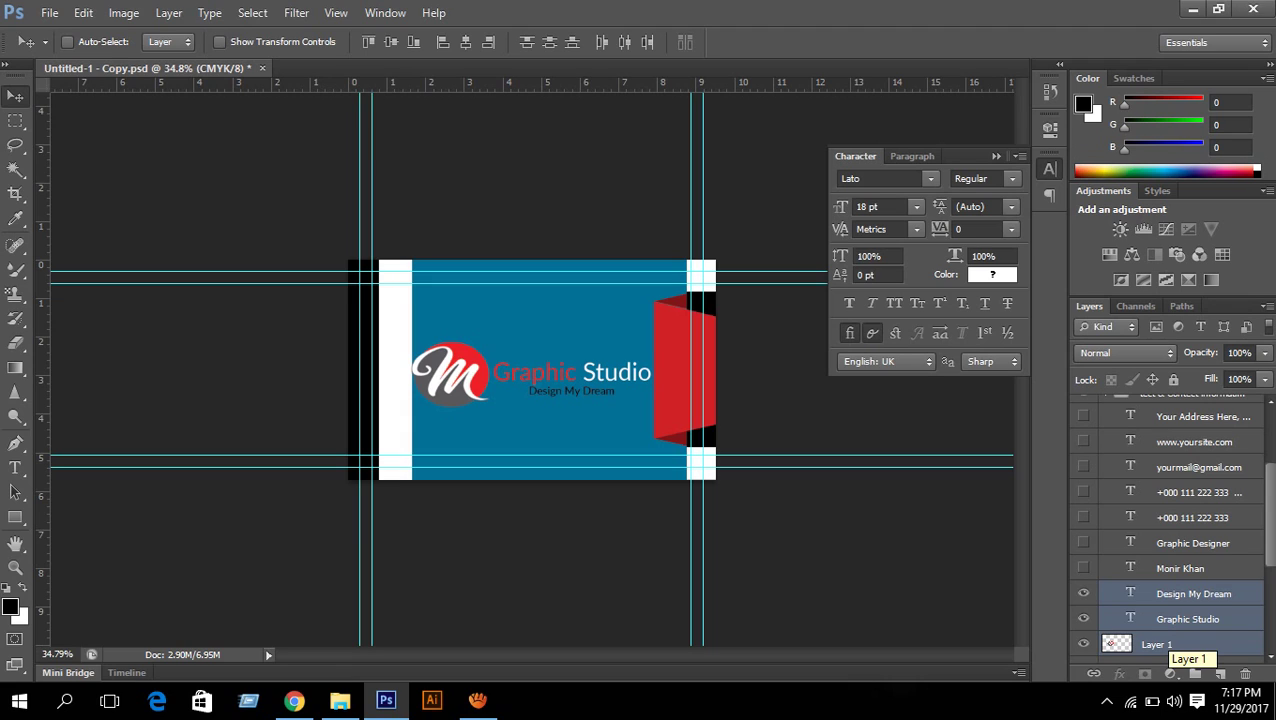
{"action": "key", "text": "Up"}
{"action": "key", "text": "Up"}
{"action": "key", "text": "Up"}
{"action": "key", "text": "Up"}
{"action": "key", "text": "Up"}
{"action": "key", "text": "Up"}
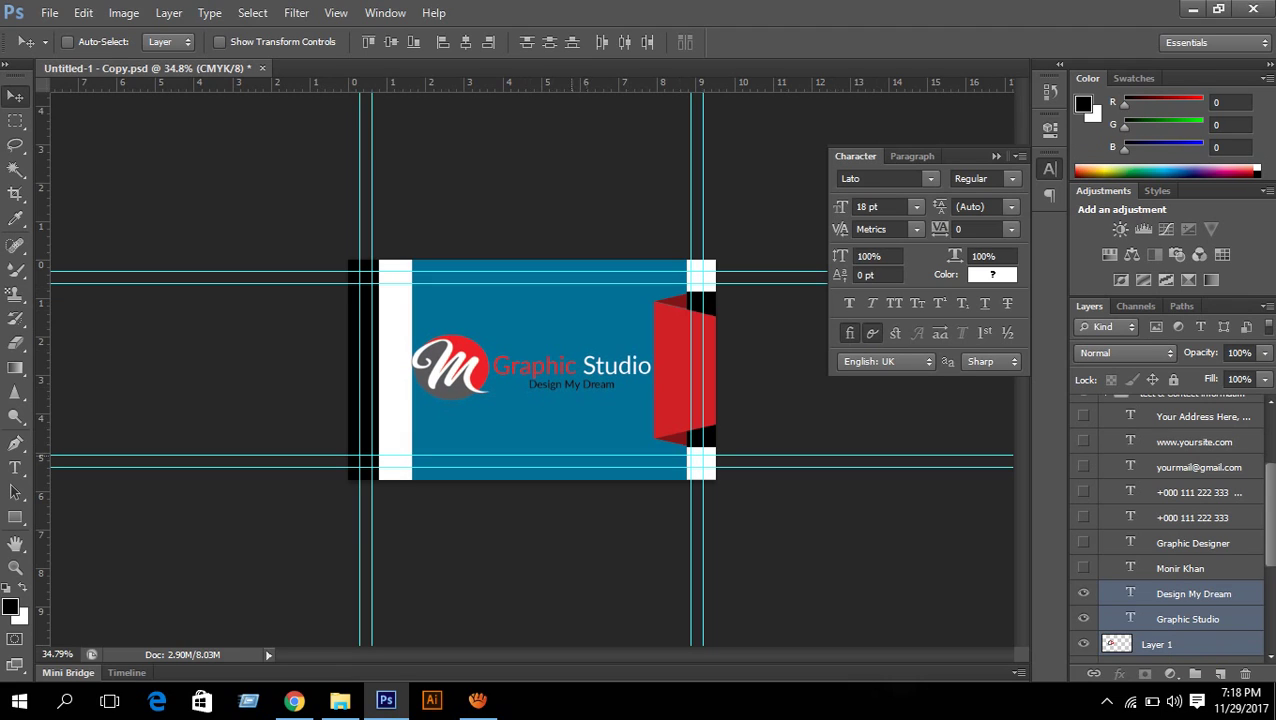
{"action": "key", "text": "Up"}
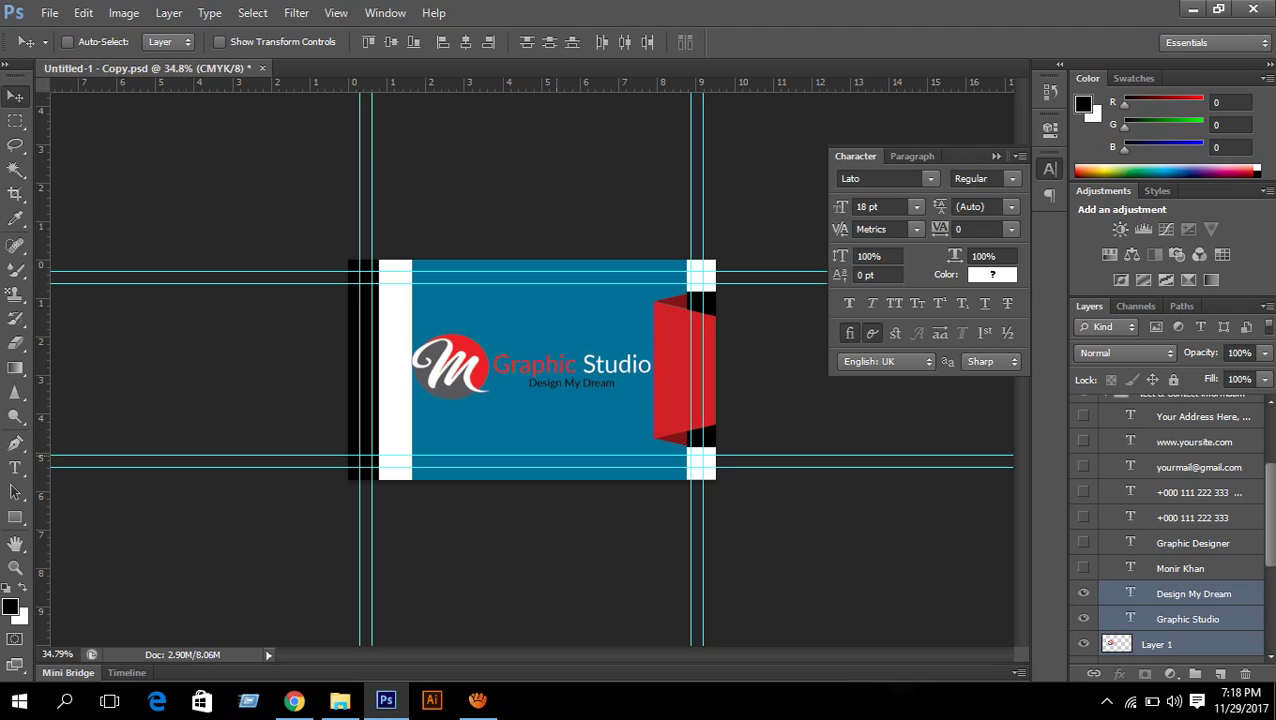
{"action": "key", "text": "Up"}
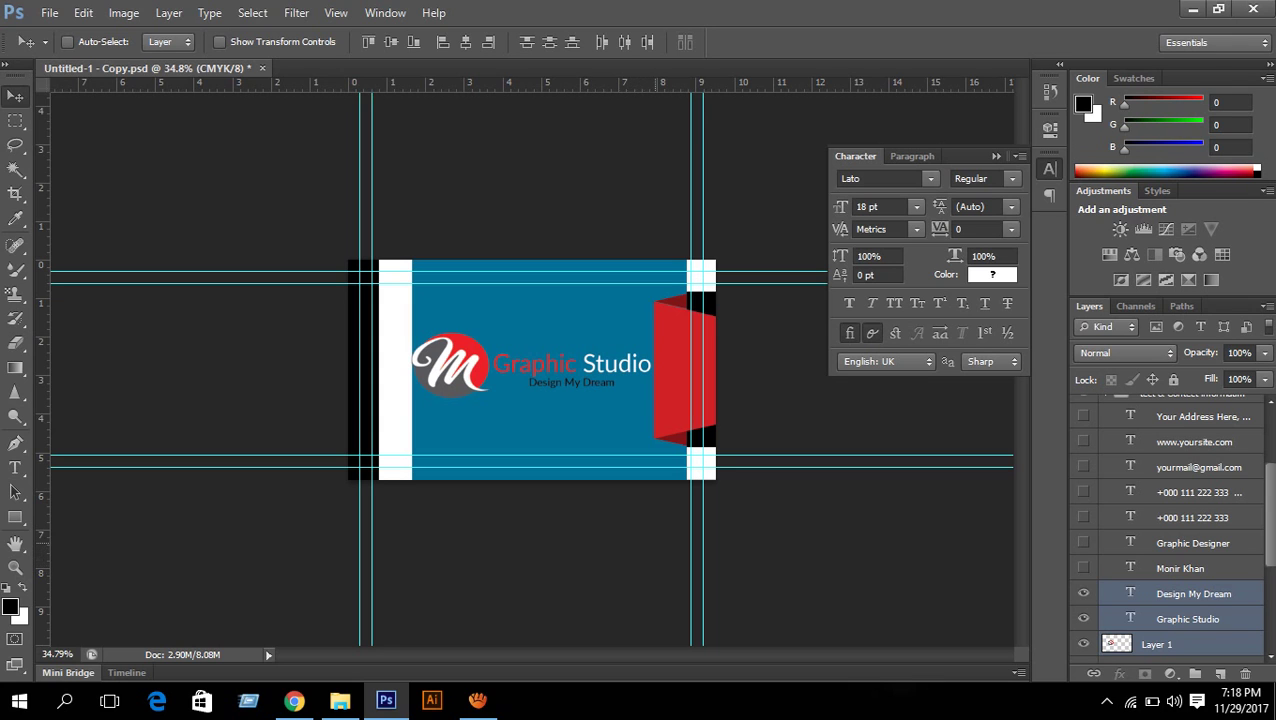
Hide the guides and toggle the Bleed group's visibility on and off to check the card layout
{"action": "scroll", "coordinate": [721, 408], "scroll_direction": "up", "scroll_amount": 8}
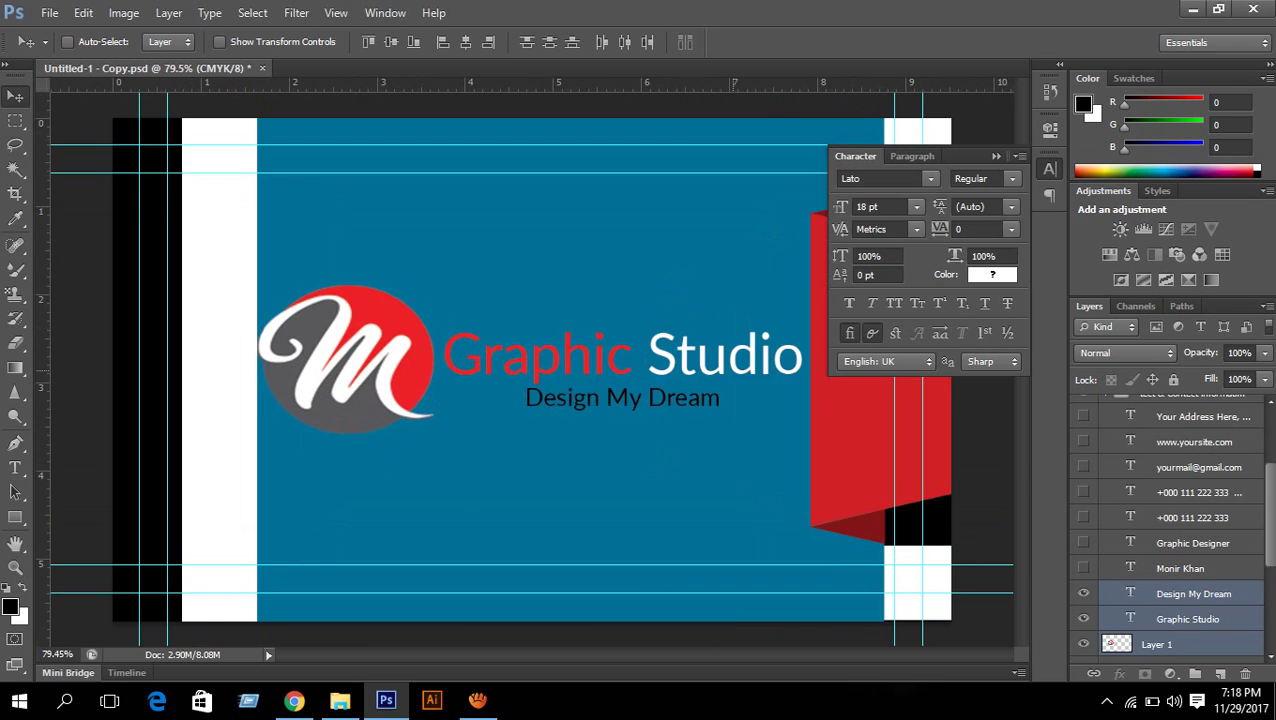
{"action": "scroll", "coordinate": [721, 408], "scroll_direction": "down", "scroll_amount": 1}
{"action": "left_click", "coordinate": [996, 156]}
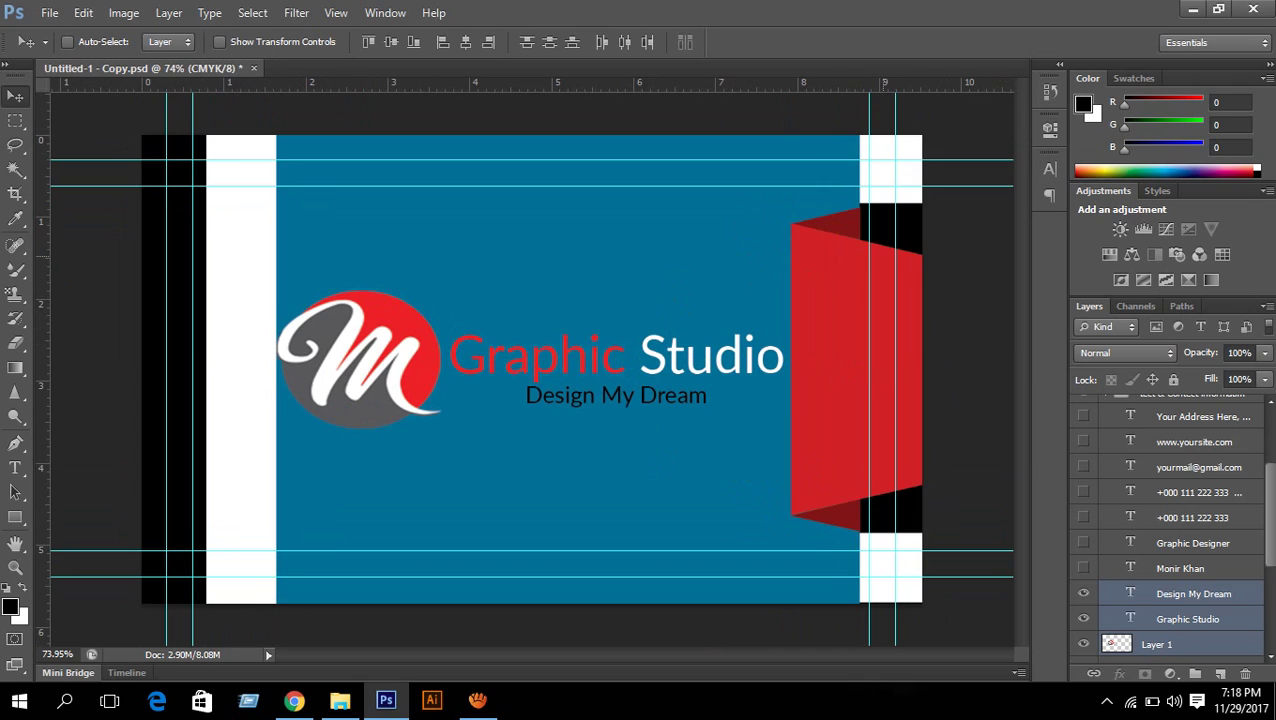
{"action": "scroll", "coordinate": [852, 262], "scroll_direction": "down", "scroll_amount": 2}
{"action": "key", "text": "ctrl+semicolon"}
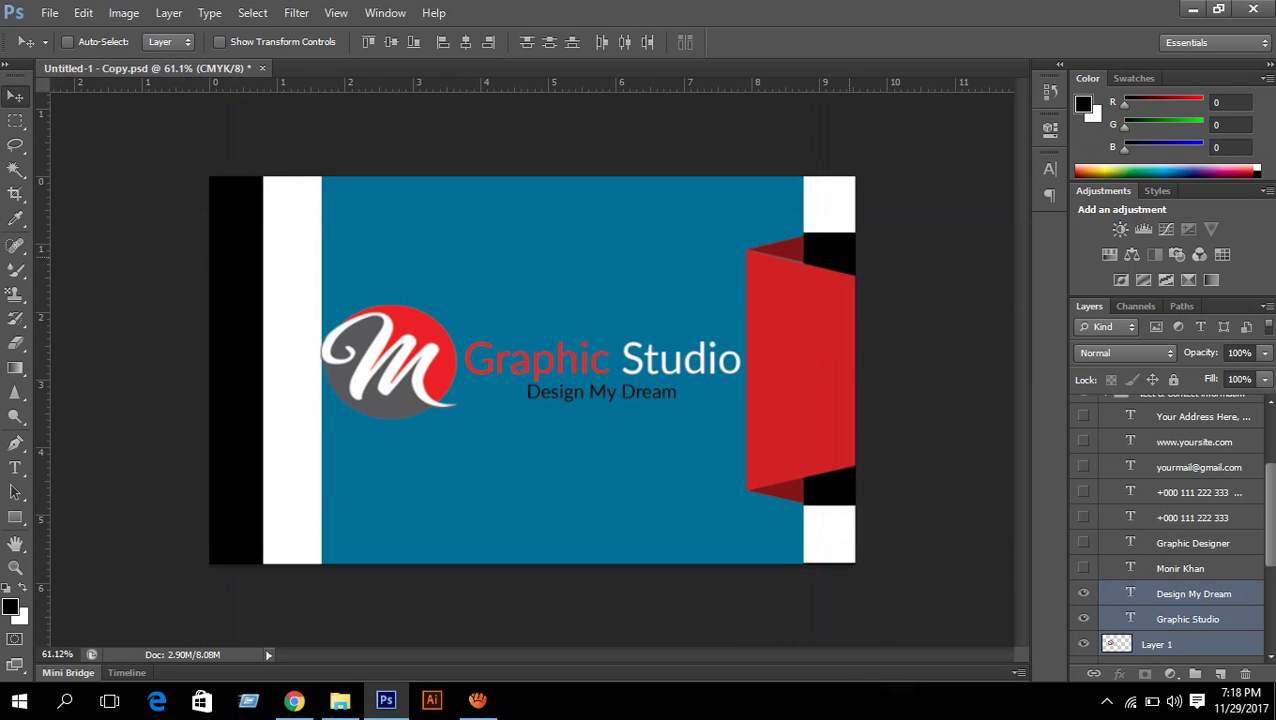
{"action": "scroll", "coordinate": [1168, 530], "scroll_direction": "up", "scroll_amount": 4}
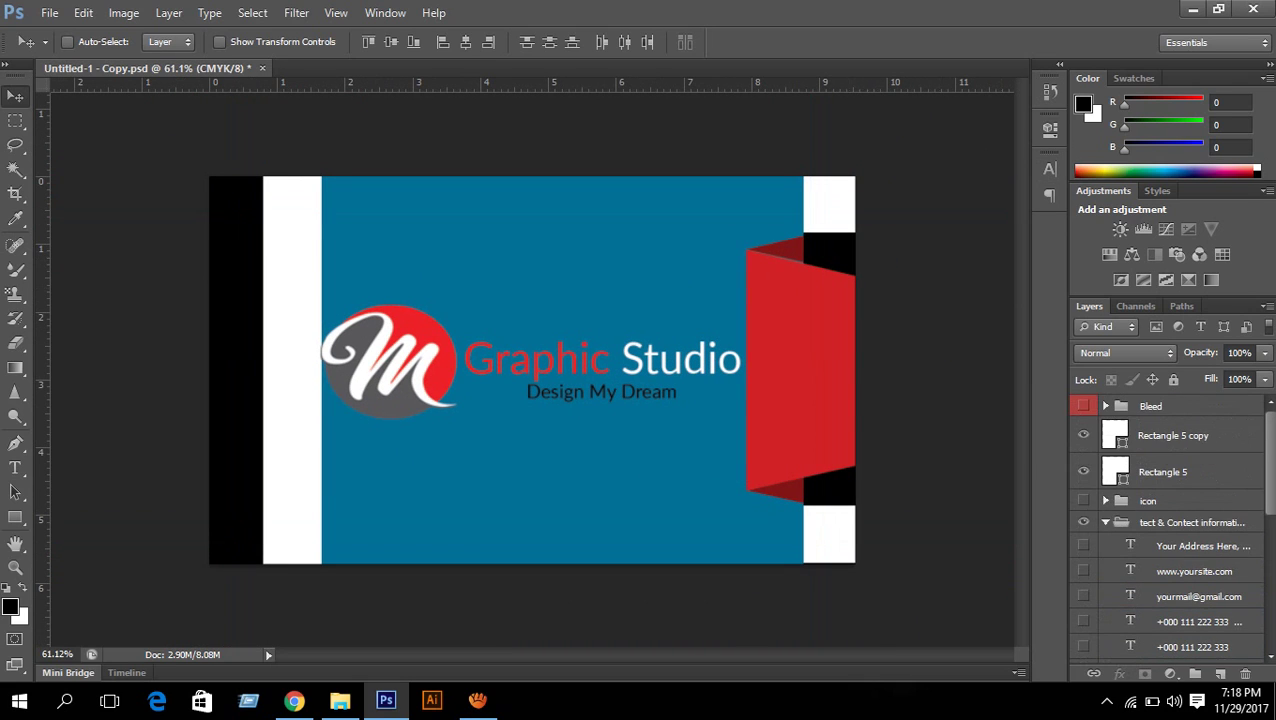
{"action": "left_click", "coordinate": [1083, 405]}
{"action": "left_click", "coordinate": [1083, 405]}
Save the document as a new Photoshop file named Untitled-2 on the Desktop
{"action": "left_click", "coordinate": [49, 13]}
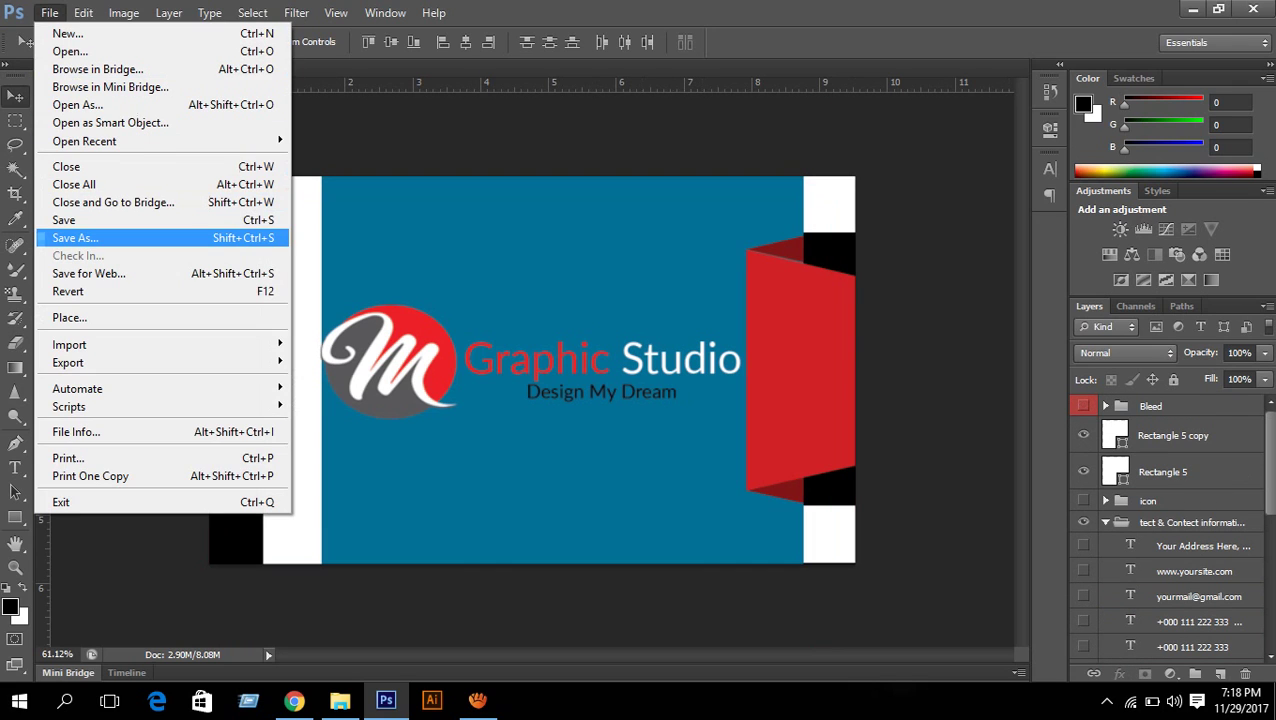
{"action": "left_click", "coordinate": [76, 238]}
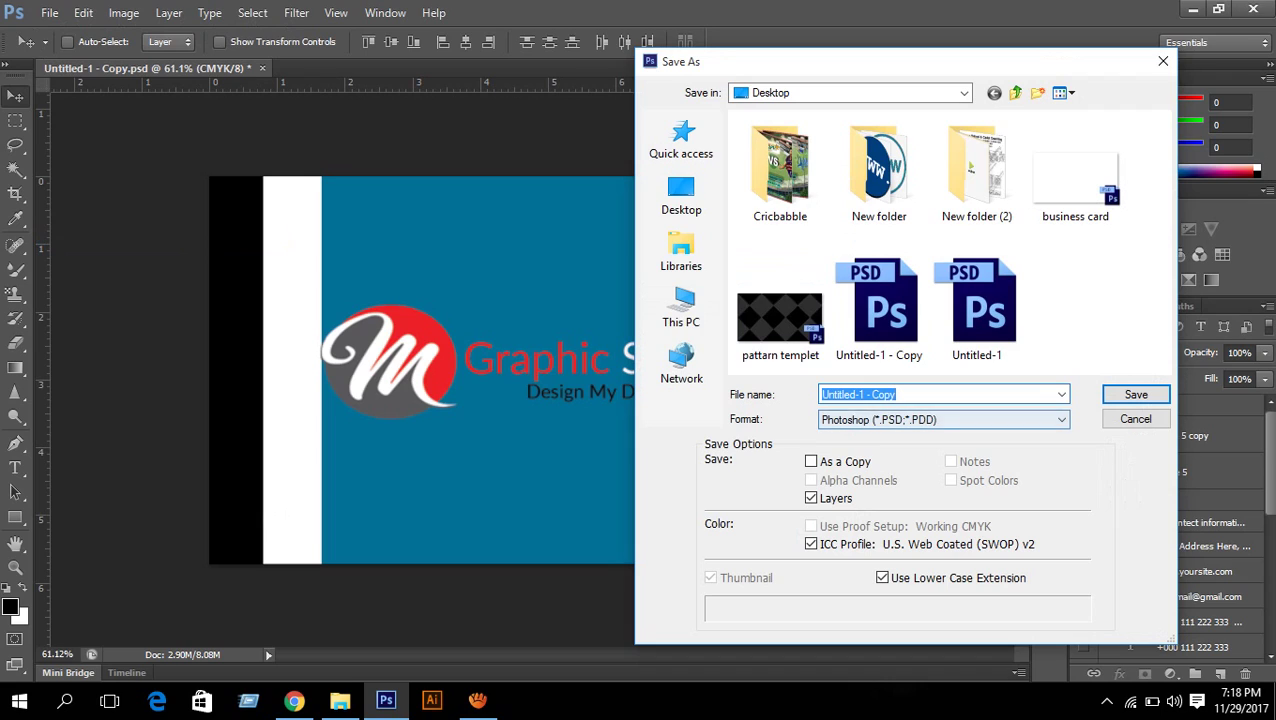
{"action": "left_click", "coordinate": [898, 394]}
{"action": "key", "text": "BackSpace"}
{"action": "key", "text": "BackSpace"}
{"action": "key", "text": "BackSpace"}
{"action": "key", "text": "BackSpace"}
{"action": "key", "text": "BackSpace"}
{"action": "key", "text": "BackSpace"}
{"action": "key", "text": "BackSpace"}
{"action": "key", "text": "BackSpace"}
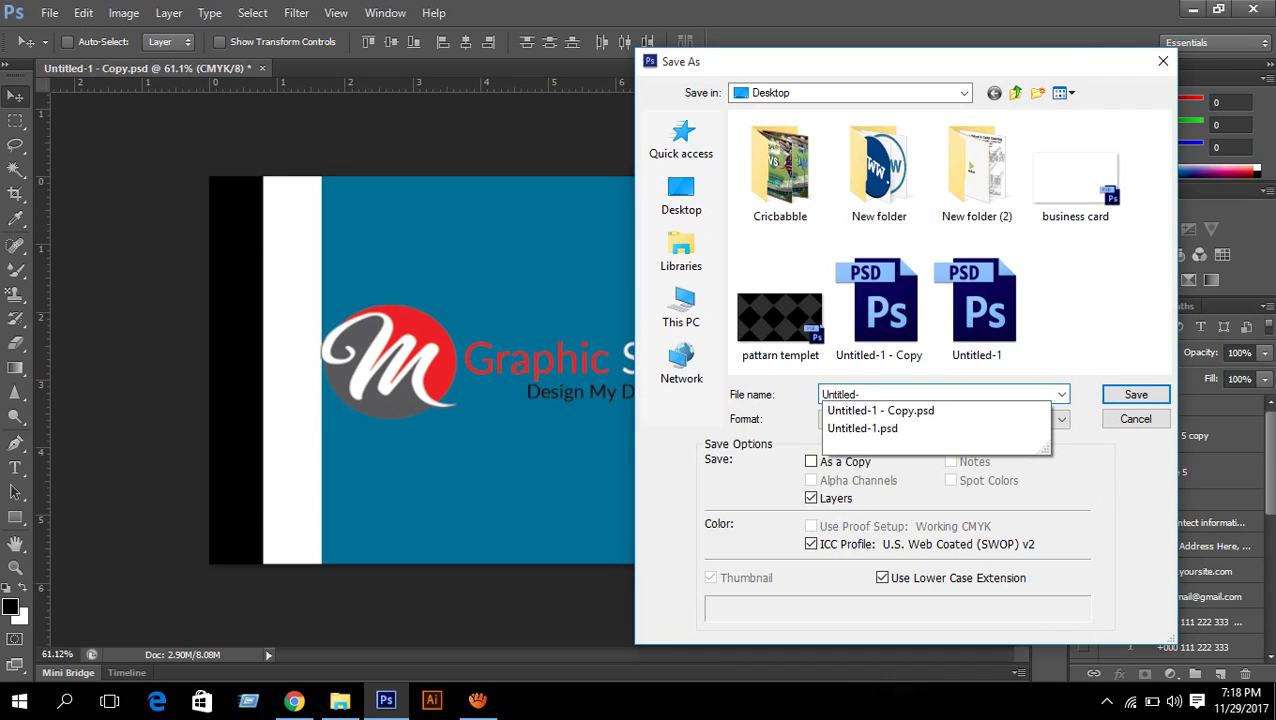
{"action": "type", "text": "2"}
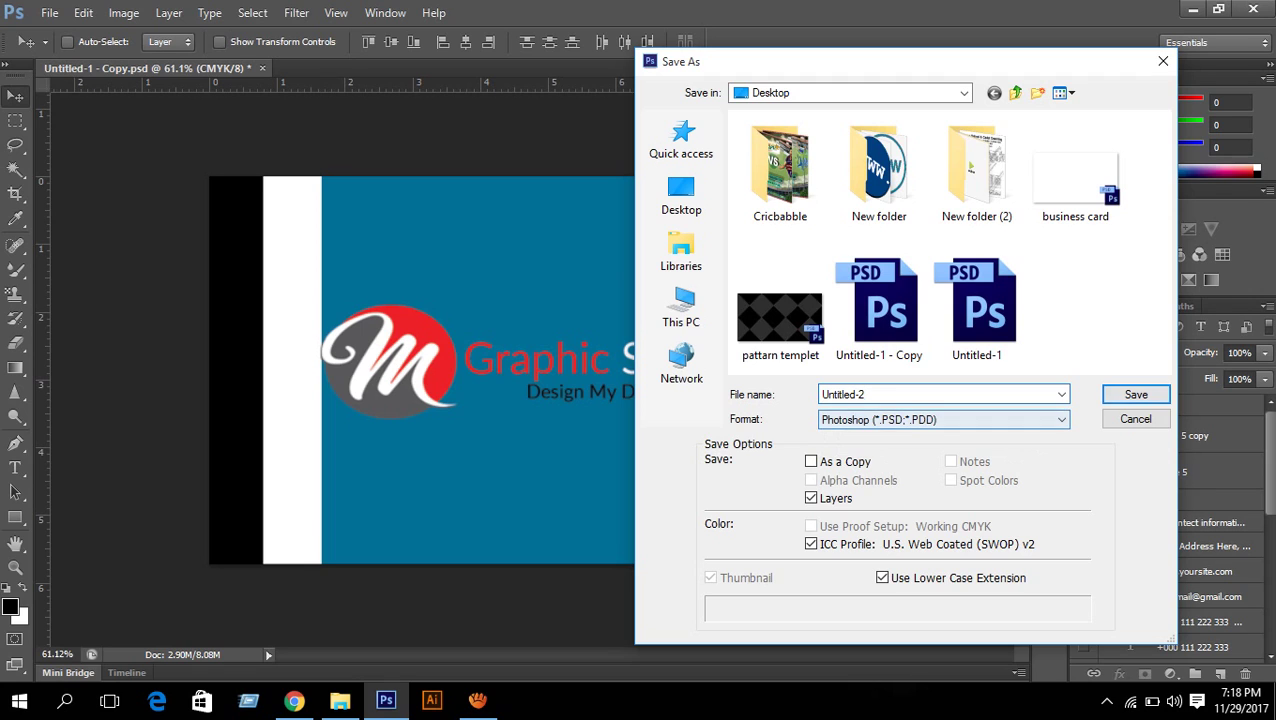
{"action": "key", "text": "Return"}
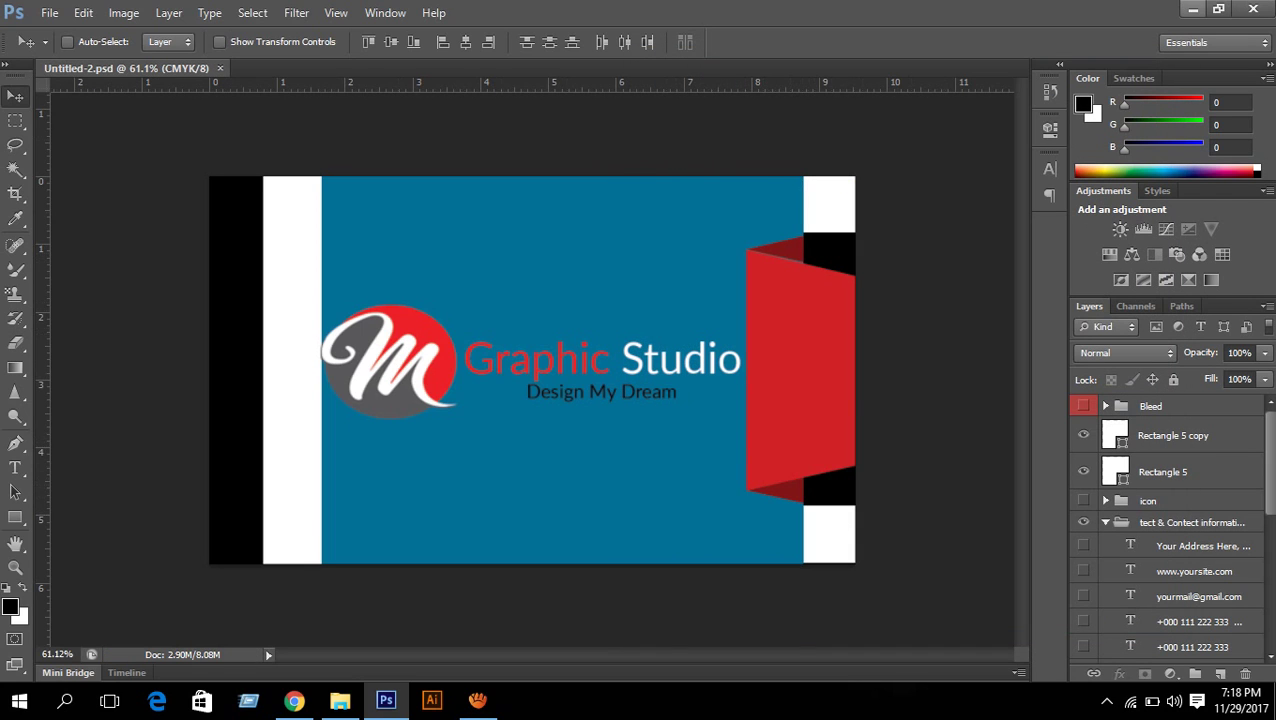
Open Untitled-1 from the Desktop to review the first card side, and return to Untitled-2
{"action": "left_click", "coordinate": [1193, 9]}
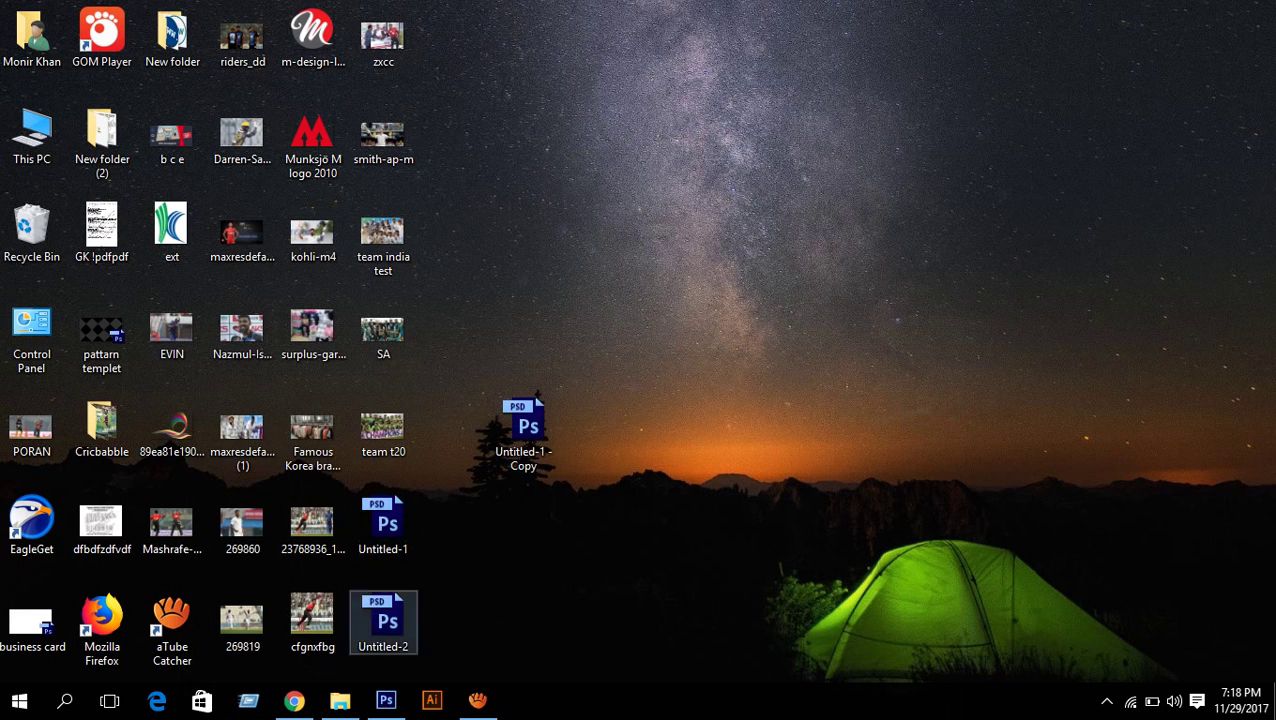
{"action": "left_click", "coordinate": [384, 525]}
{"action": "double_click", "coordinate": [384, 525]}
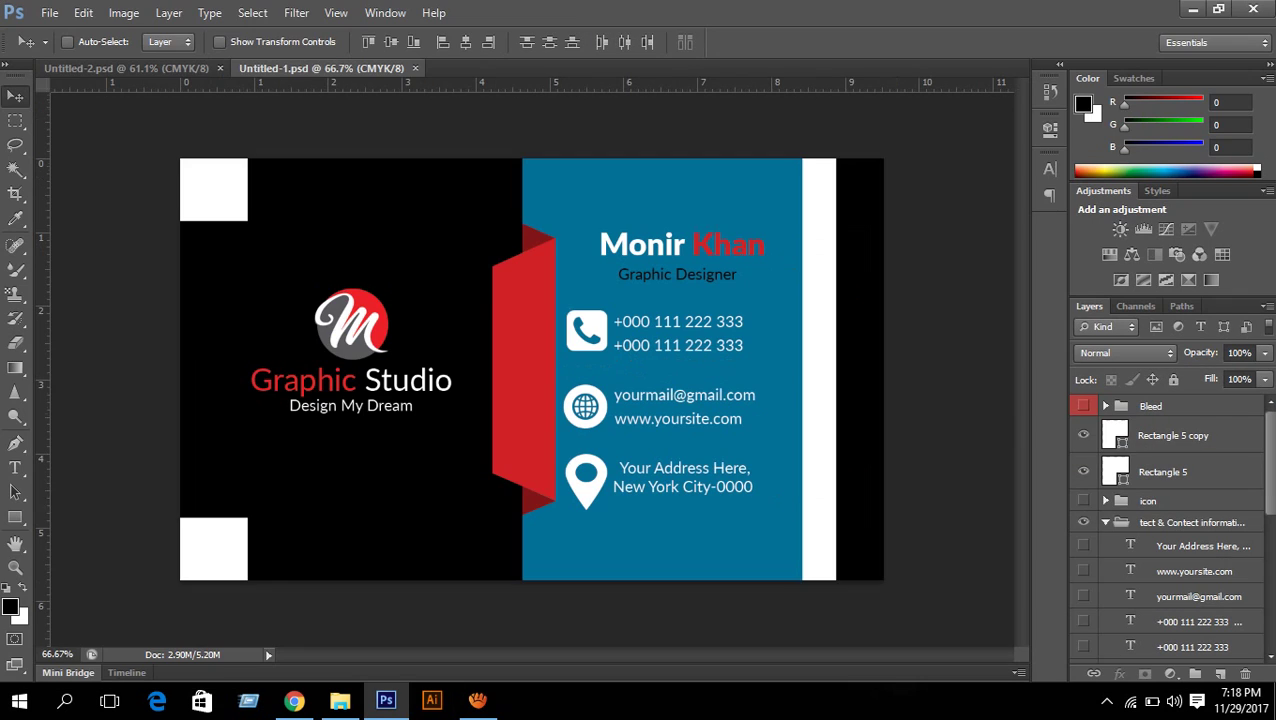
{"action": "left_click", "coordinate": [176, 68]}
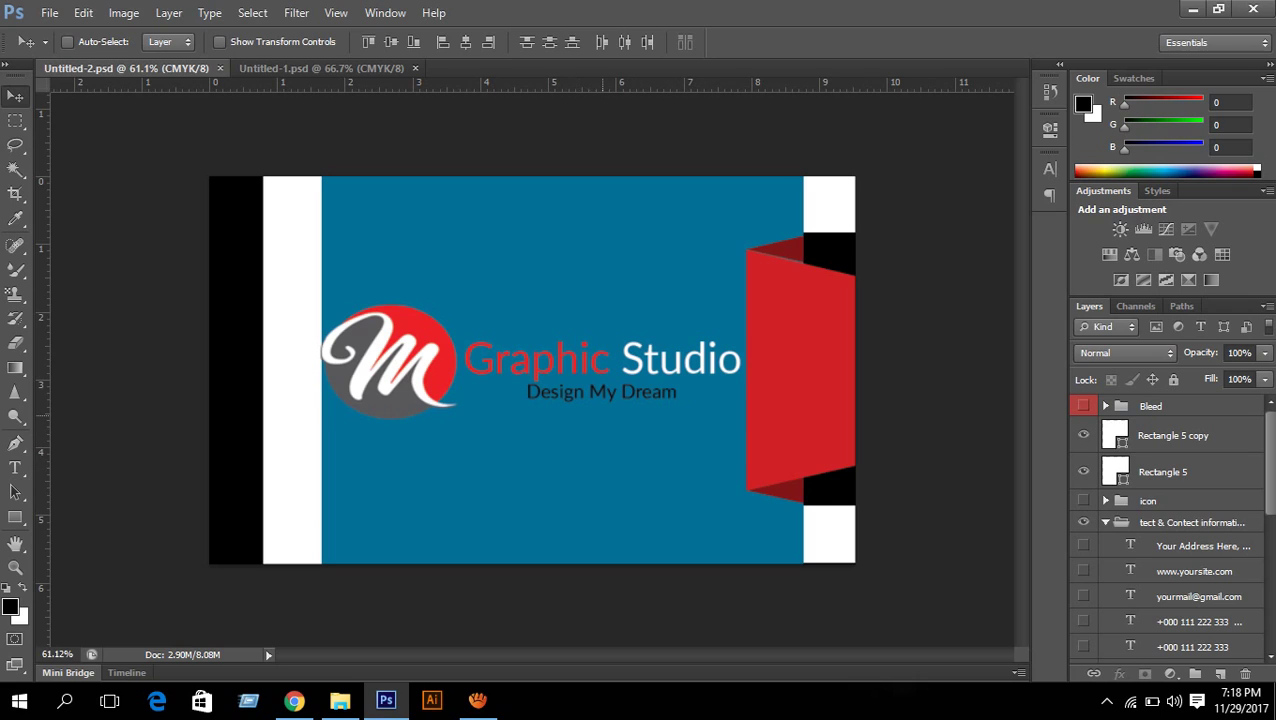
{"action": "key", "text": "ctrl+semicolon"}
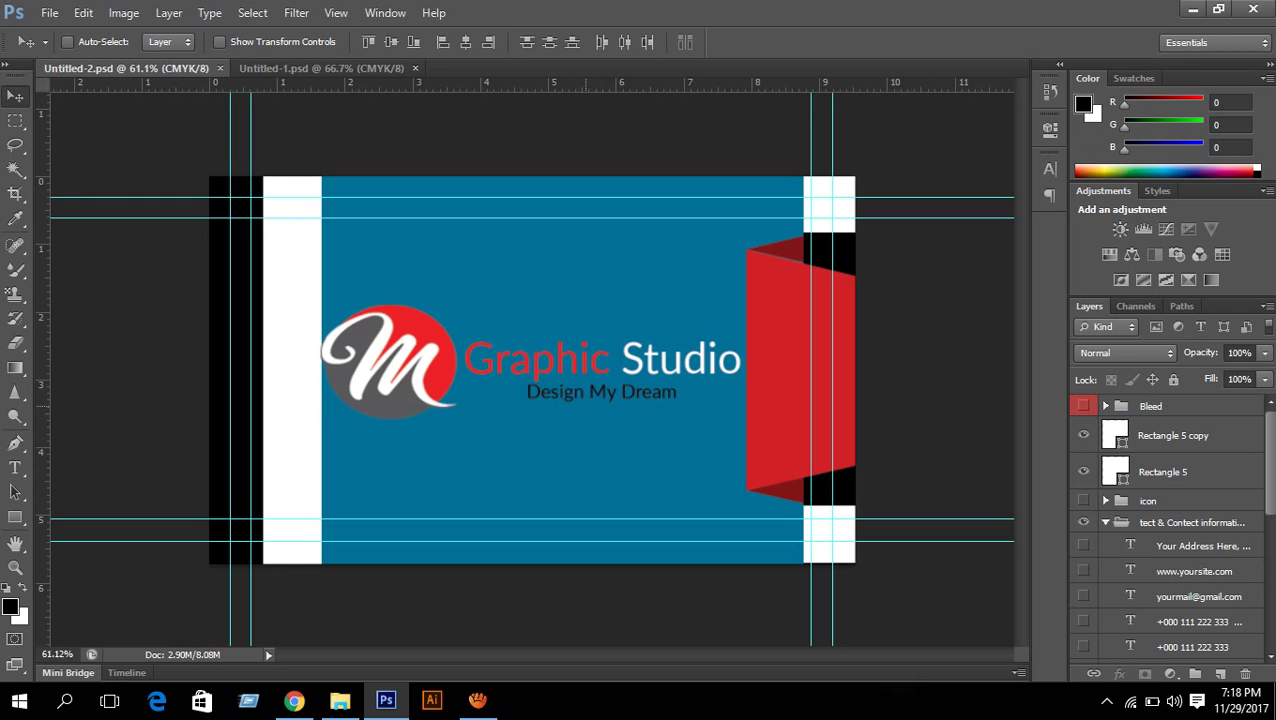
{"action": "scroll", "coordinate": [1168, 520], "scroll_direction": "down", "scroll_amount": 2}
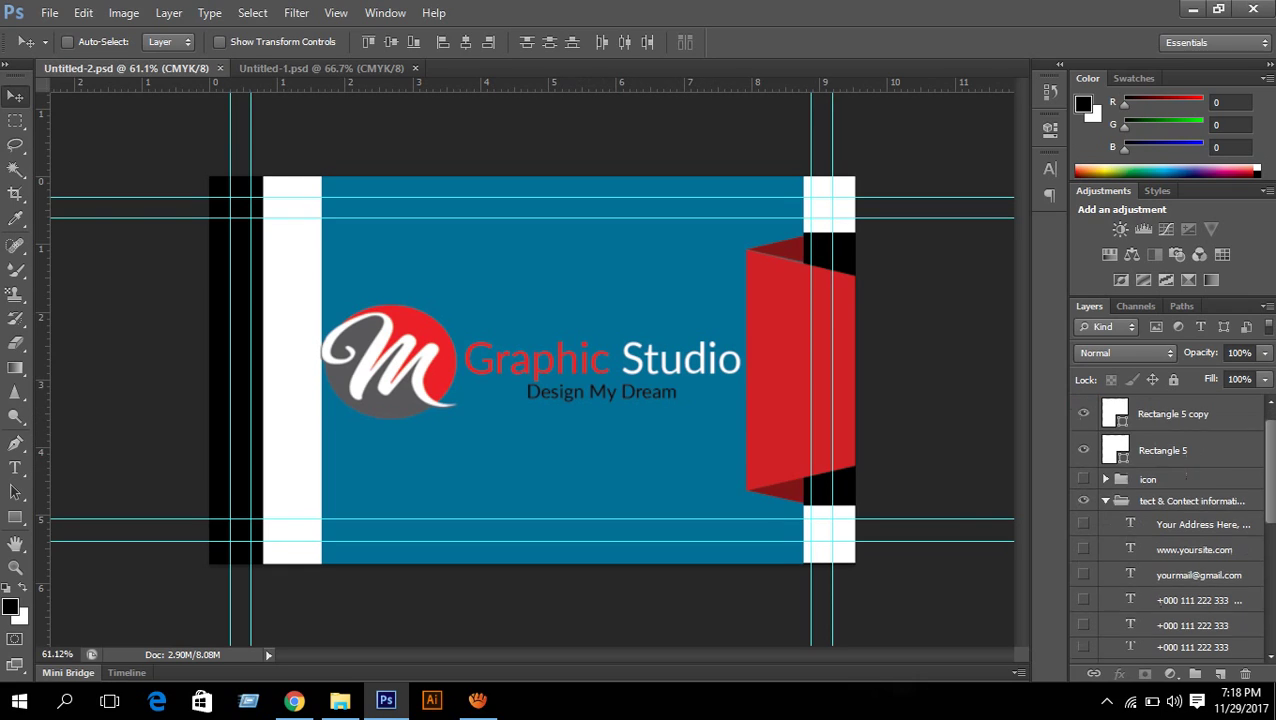
{"action": "scroll", "coordinate": [1168, 525], "scroll_direction": "down", "scroll_amount": 1}
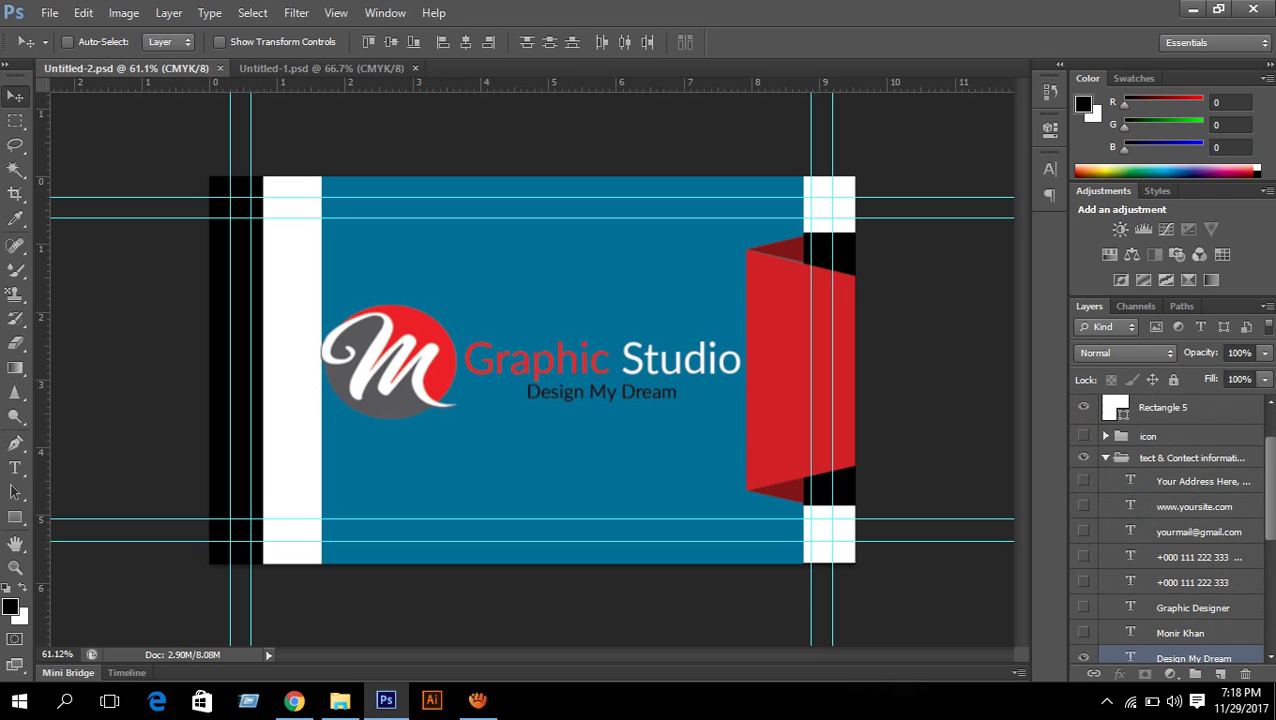
{"action": "left_click", "coordinate": [1106, 436]}
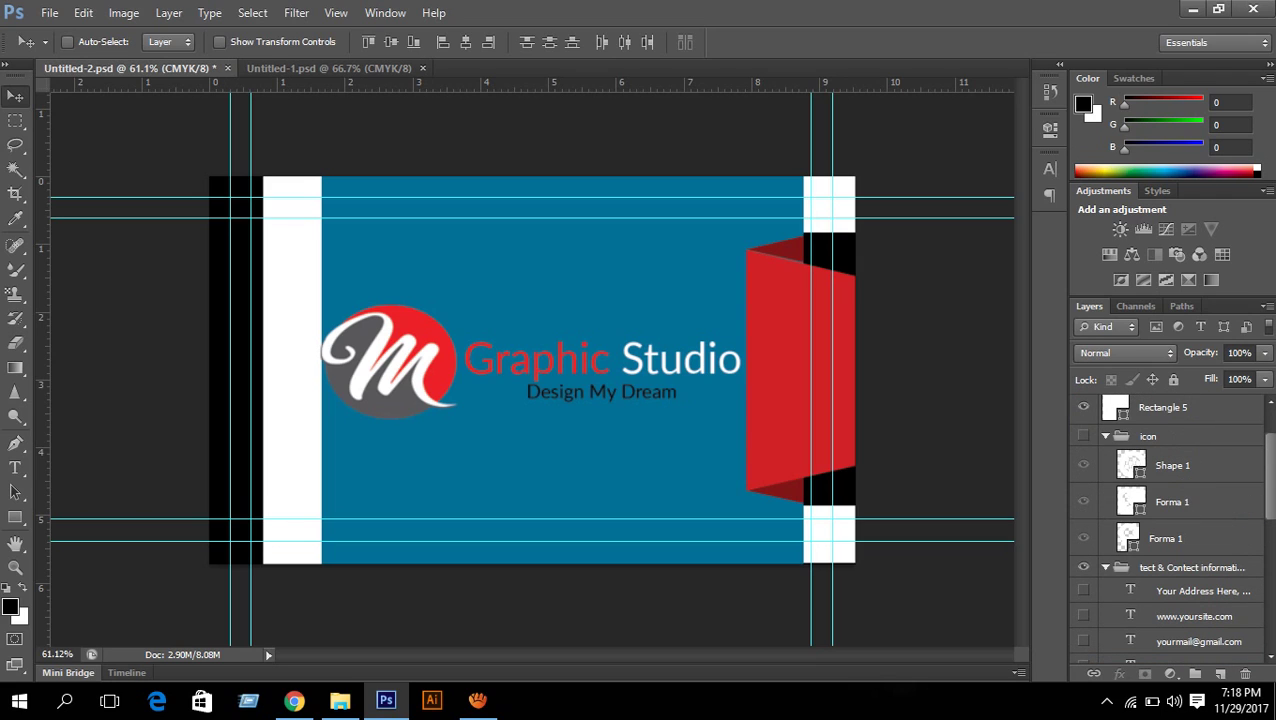
{"action": "left_click", "coordinate": [1083, 436]}
{"action": "left_click", "coordinate": [1083, 465]}
{"action": "left_click", "coordinate": [1083, 465]}
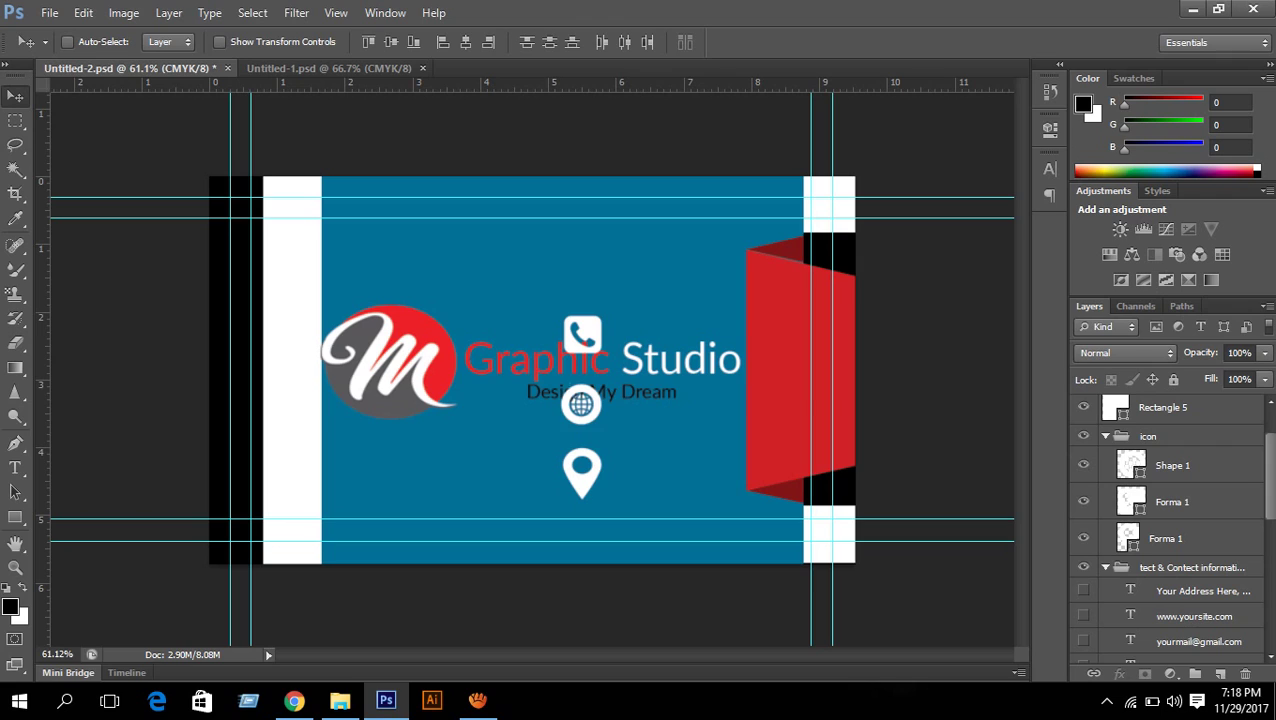
{"action": "left_click", "coordinate": [1083, 501]}
{"action": "left_click", "coordinate": [1083, 538]}
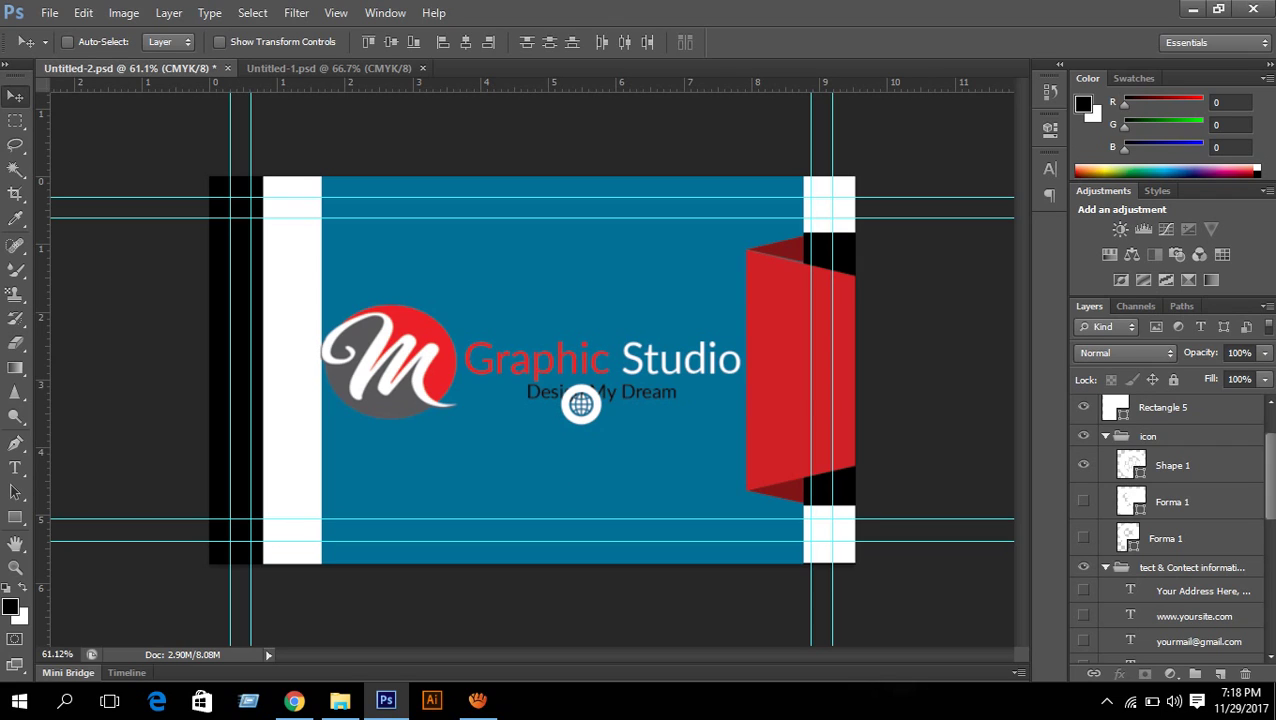
{"action": "left_click", "coordinate": [1106, 436]}
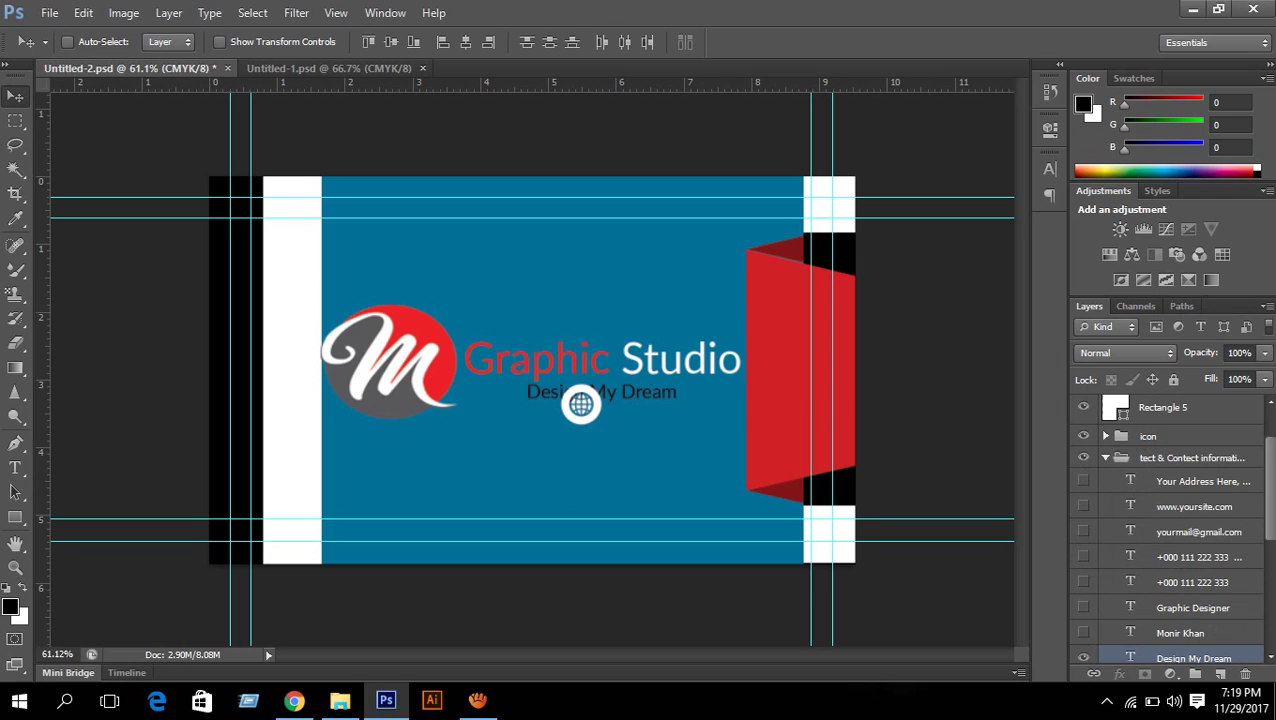
{"action": "scroll", "coordinate": [1170, 527], "scroll_direction": "down", "scroll_amount": 2}
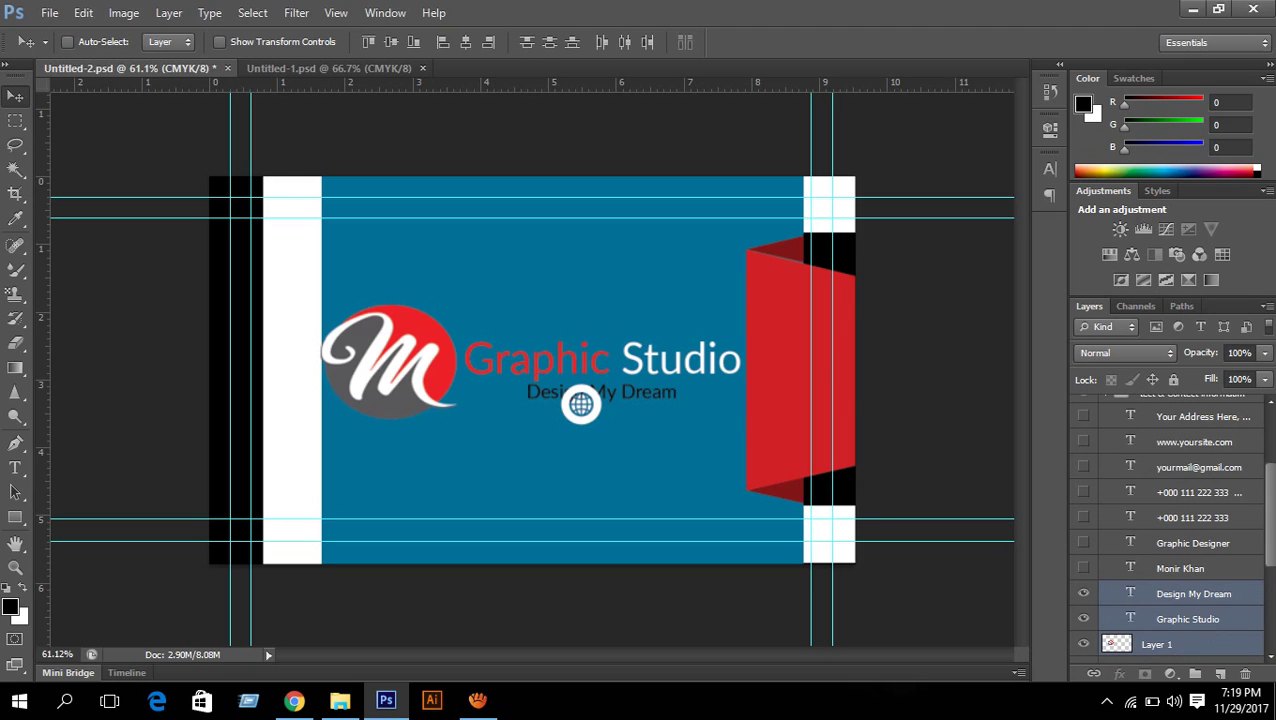
{"action": "left_click", "coordinate": [1083, 441]}
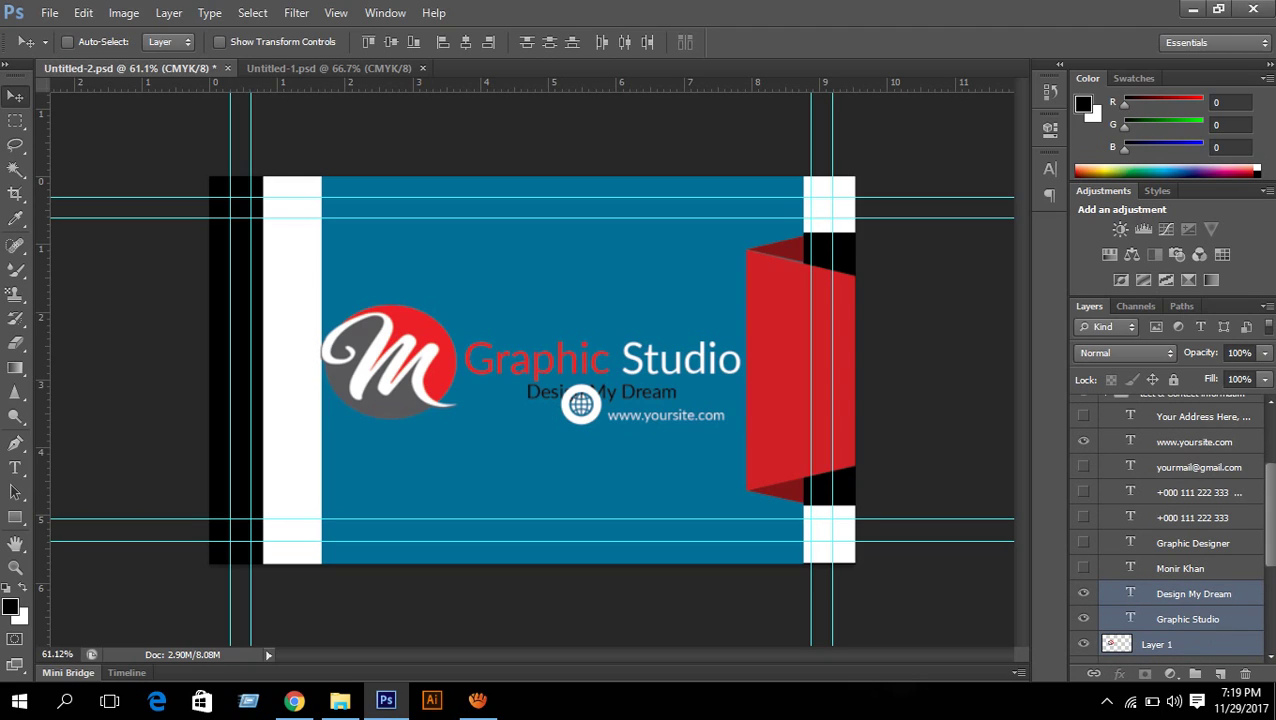
{"action": "left_click", "coordinate": [1198, 467]}
{"action": "scroll", "coordinate": [1198, 467], "scroll_direction": "up", "scroll_amount": 6}
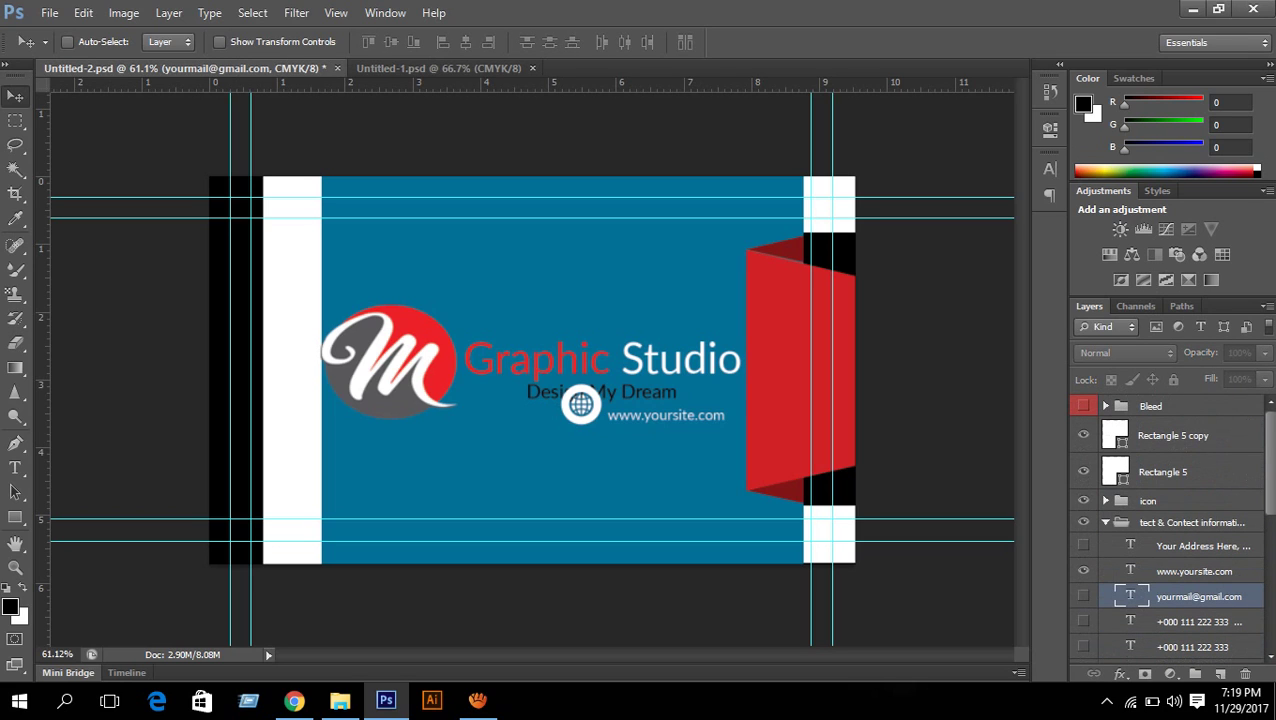
{"action": "left_click", "coordinate": [1106, 501]}
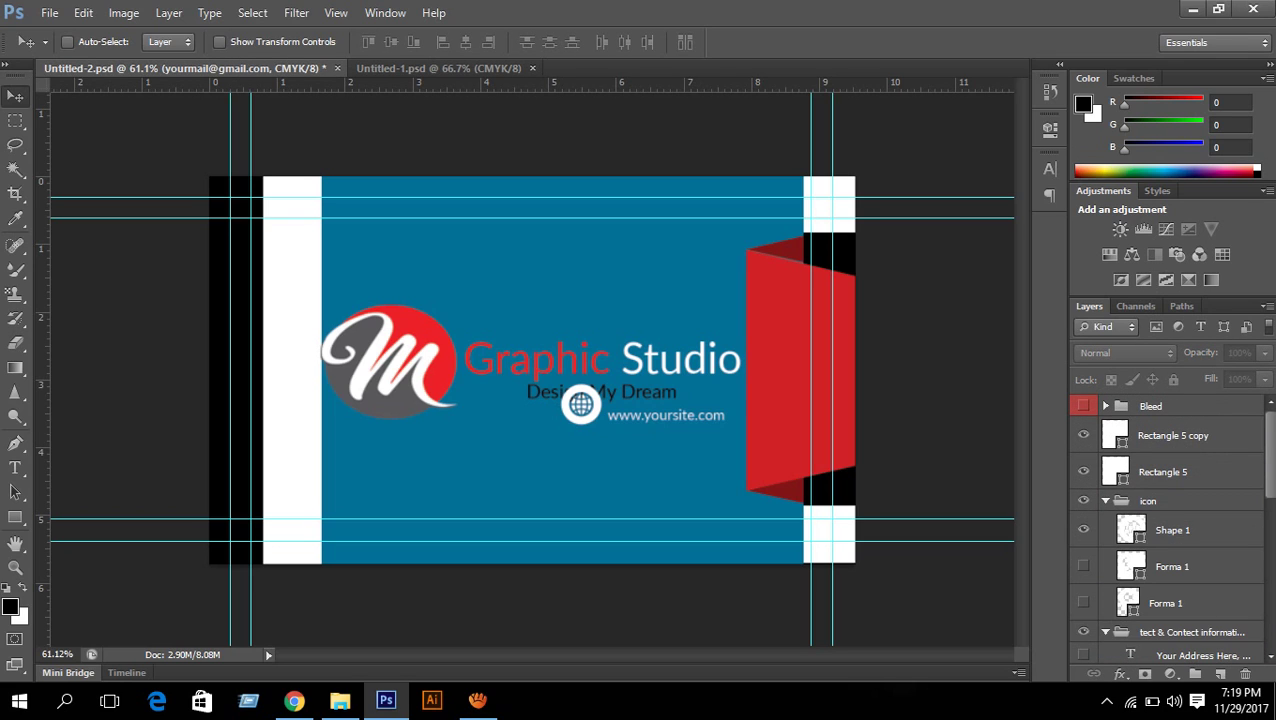
{"action": "left_click", "coordinate": [1190, 530], "text": "ctrl"}
{"action": "key", "text": "Left"}
{"action": "key", "text": "Left"}
{"action": "key", "text": "Left"}
{"action": "key", "text": "Left"}
{"action": "key", "text": "Left"}
{"action": "key", "text": "Left"}
{"action": "key", "text": "Left"}
{"action": "key", "text": "Left"}
{"action": "key", "text": "Left"}
{"action": "key", "text": "Left"}
{"action": "key", "text": "Left"}
{"action": "key", "text": "Left"}
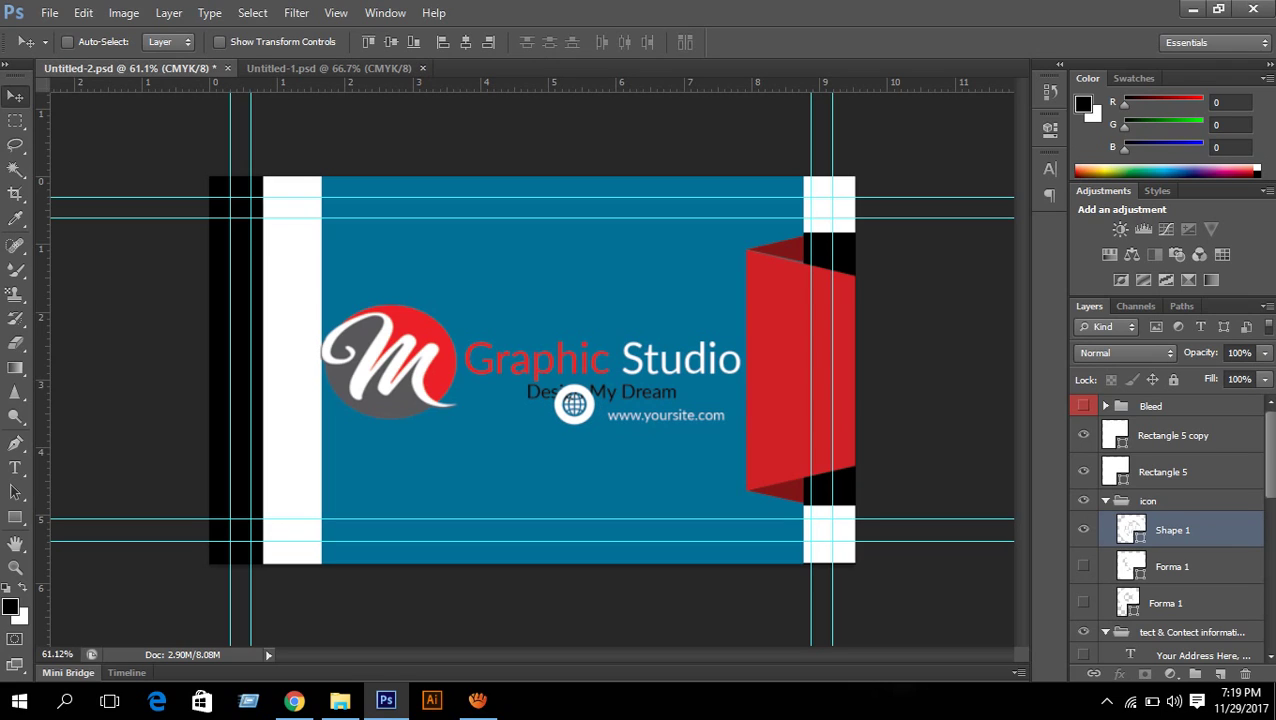
{"action": "key", "text": "Down"}
{"action": "key", "text": "Down"}
{"action": "key", "text": "Down"}
{"action": "key", "text": "Down"}
{"action": "key", "text": "Down"}
{"action": "key", "text": "Down"}
{"action": "key", "text": "Down"}
{"action": "key", "text": "Down"}
{"action": "key", "text": "Down"}
{"action": "key", "text": "Down"}
{"action": "key", "text": "Down"}
{"action": "key", "text": "Down"}
{"action": "key", "text": "Down"}
{"action": "key", "text": "Down"}
{"action": "key", "text": "Down"}
{"action": "key", "text": "Down"}
{"action": "key", "text": "Down"}
{"action": "key", "text": "Down"}
{"action": "key", "text": "Down"}
{"action": "key", "text": "Down"}
{"action": "scroll", "coordinate": [1170, 530], "scroll_direction": "down", "scroll_amount": 4}
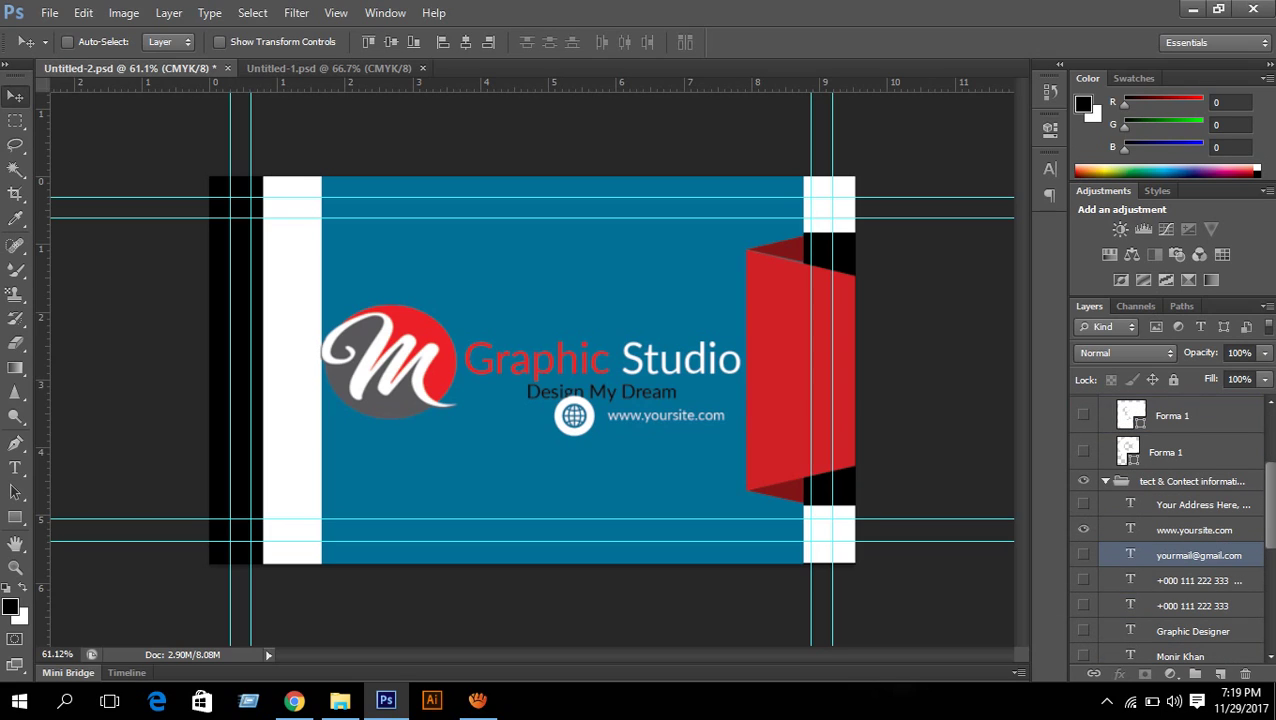
{"action": "left_click", "coordinate": [1194, 530], "text": "ctrl"}
{"action": "left_click", "coordinate": [1198, 555], "text": "ctrl"}
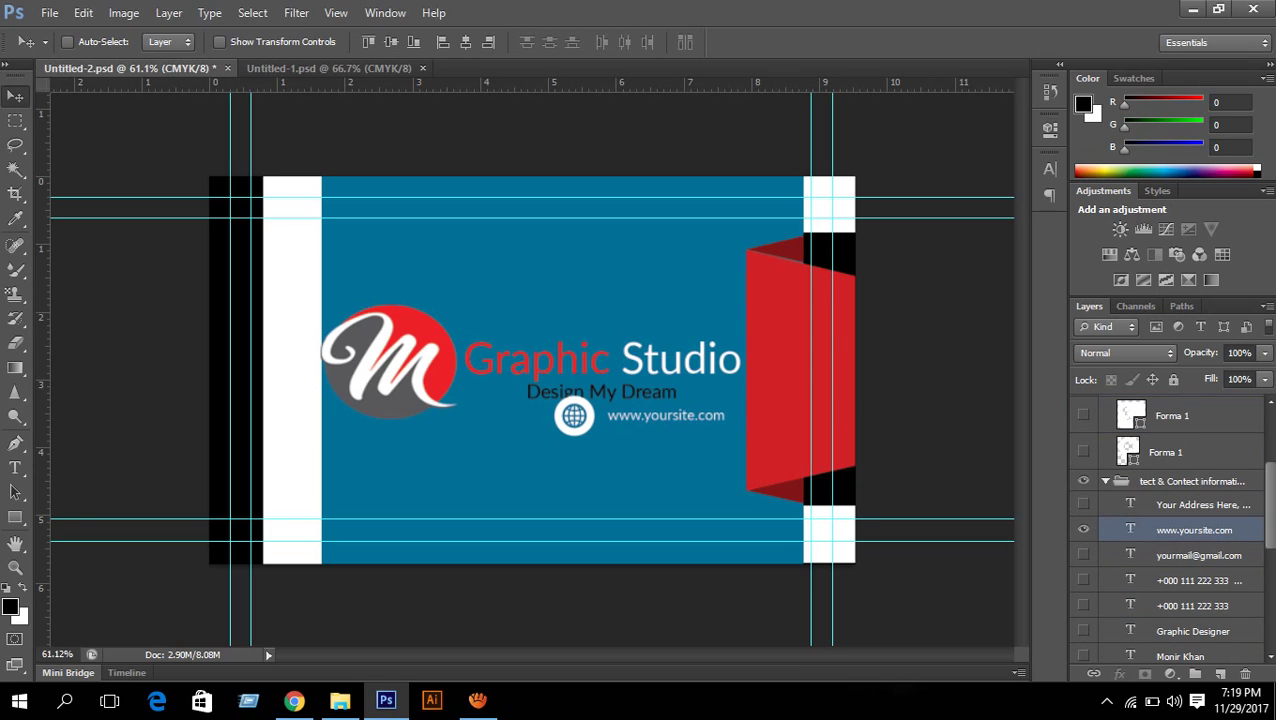
{"action": "left_click", "coordinate": [574, 415], "text": "ctrl+shift"}
{"action": "key", "text": "Down"}
{"action": "key", "text": "Down"}
{"action": "key", "text": "Down"}
{"action": "key", "text": "Down"}
{"action": "key", "text": "Down"}
{"action": "key", "text": "Down"}
{"action": "key", "text": "Down"}
{"action": "key", "text": "Down"}
{"action": "key", "text": "Down"}
{"action": "key", "text": "Down"}
{"action": "key", "text": "Down"}
{"action": "key", "text": "Down"}
{"action": "key", "text": "Down"}
{"action": "key", "text": "Down"}
{"action": "key", "text": "Down"}
{"action": "key", "text": "Down"}
{"action": "key", "text": "Down"}
{"action": "key", "text": "Down"}
{"action": "key", "text": "Down"}
{"action": "key", "text": "Down"}
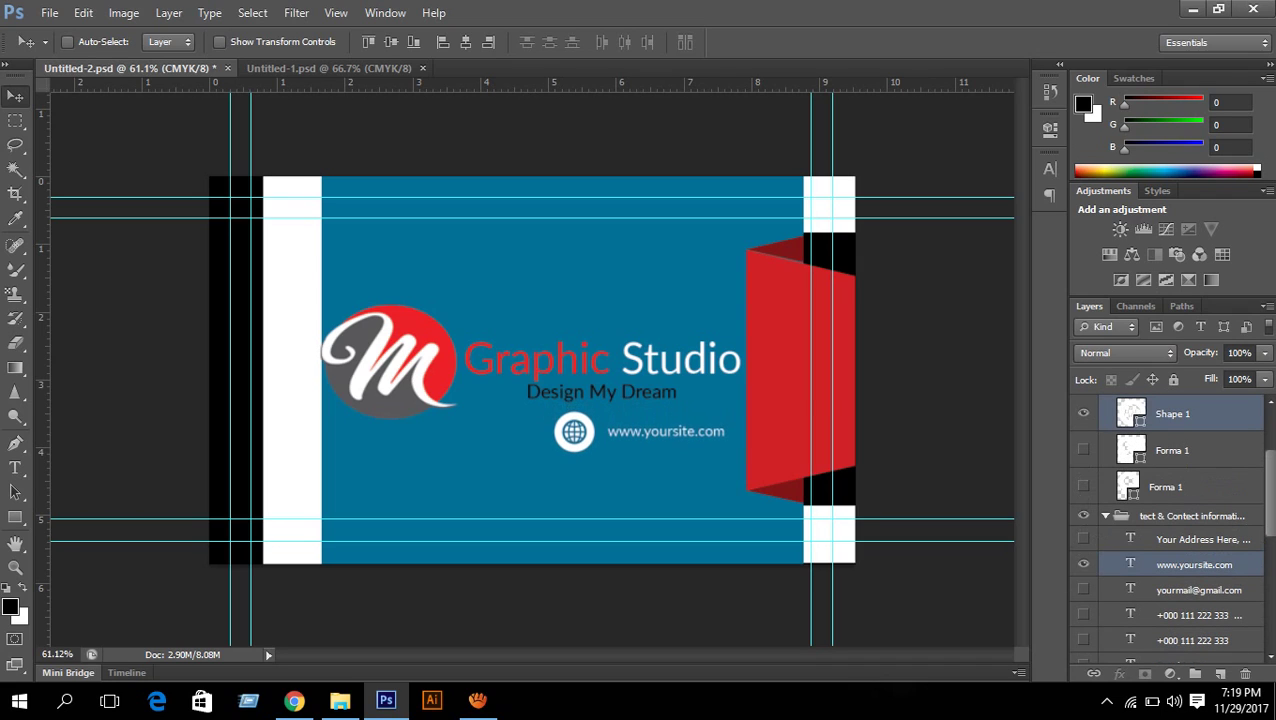
{"action": "key", "text": "Down"}
{"action": "key", "text": "Down"}
{"action": "key", "text": "Down"}
{"action": "key", "text": "Down"}
{"action": "key", "text": "Down"}
{"action": "key", "text": "Down"}
{"action": "key", "text": "Down"}
{"action": "key", "text": "Down"}
{"action": "key", "text": "Down"}
{"action": "key", "text": "Down"}
{"action": "key", "text": "Down"}
{"action": "key", "text": "Down"}
{"action": "key", "text": "Down"}
{"action": "key", "text": "Down"}
{"action": "key", "text": "Down"}
{"action": "key", "text": "Down"}
{"action": "key", "text": "Down"}
{"action": "key", "text": "Down"}
{"action": "key", "text": "Down"}
{"action": "key", "text": "Down"}
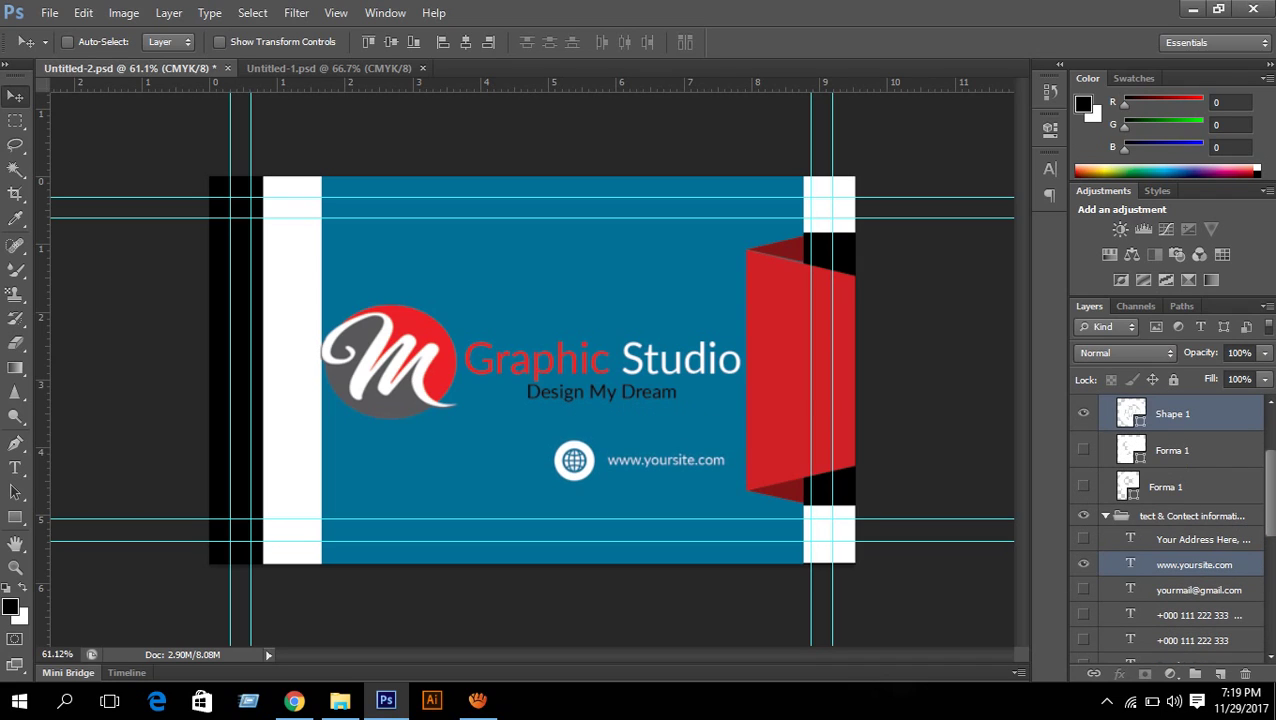
{"action": "key", "text": "Left"}
{"action": "key", "text": "Left"}
{"action": "key", "text": "Left"}
{"action": "key", "text": "Left"}
{"action": "key", "text": "Left"}
{"action": "key", "text": "Left"}
{"action": "key", "text": "Left"}
{"action": "key", "text": "Left"}
{"action": "key", "text": "Left"}
{"action": "key", "text": "Left"}
{"action": "key", "text": "Left"}
{"action": "key", "text": "Left"}
{"action": "key", "text": "Left"}
{"action": "key", "text": "Left"}
{"action": "key", "text": "Left"}
{"action": "key", "text": "Left"}
{"action": "key", "text": "Left"}
{"action": "key", "text": "Left"}
{"action": "key", "text": "Left"}
{"action": "key", "text": "Left"}
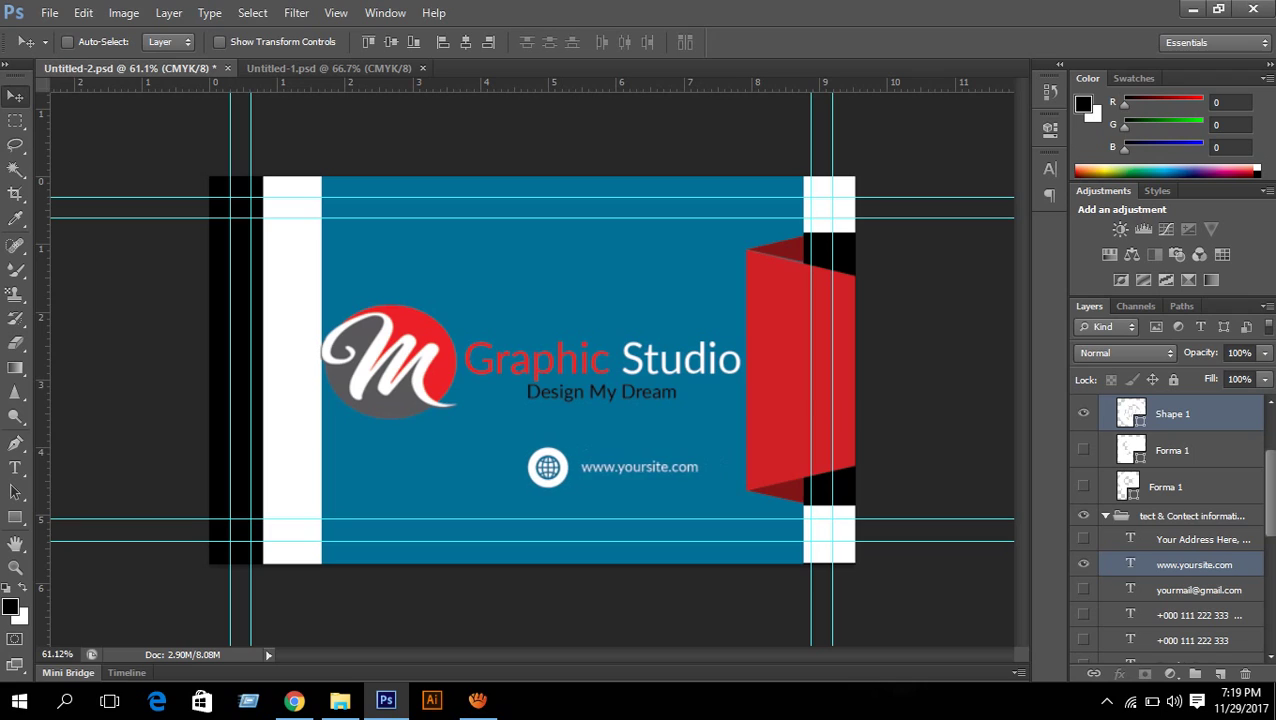
{"action": "key", "text": "Left"}
{"action": "key", "text": "Left"}
{"action": "key", "text": "Left"}
{"action": "key", "text": "Left"}
{"action": "key", "text": "Left"}
{"action": "key", "text": "Left"}
{"action": "key", "text": "Left"}
{"action": "key", "text": "Left"}
{"action": "key", "text": "Left"}
{"action": "key", "text": "Left"}
{"action": "key", "text": "Left"}
{"action": "key", "text": "Left"}
{"action": "key", "text": "Left"}
{"action": "key", "text": "Left"}
{"action": "key", "text": "Left"}
{"action": "key", "text": "Left"}
{"action": "key", "text": "Left"}
{"action": "key", "text": "Left"}
{"action": "key", "text": "Left"}
{"action": "key", "text": "Left"}
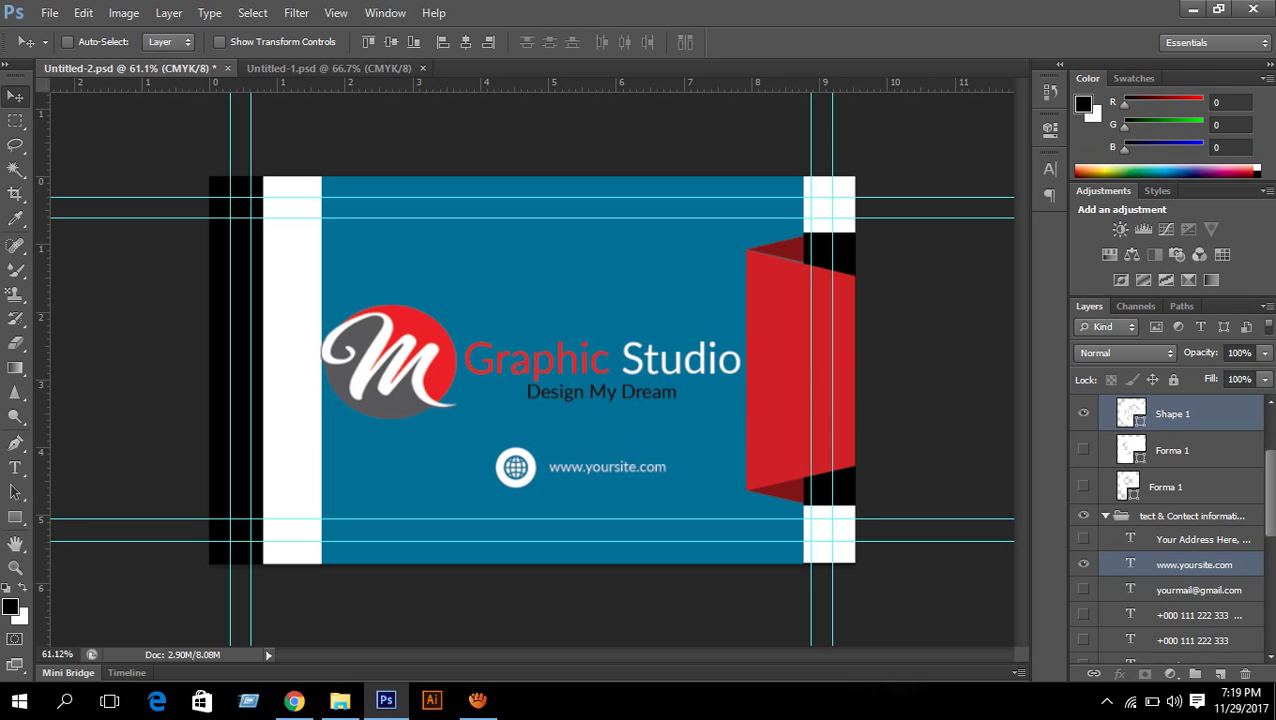
{"action": "key", "text": "Left"}
{"action": "key", "text": "Left"}
{"action": "key", "text": "Left"}
{"action": "key", "text": "Left"}
{"action": "key", "text": "Left"}
{"action": "key", "text": "Left"}
{"action": "key", "text": "Left"}
{"action": "key", "text": "Left"}
{"action": "key", "text": "Left"}
{"action": "key", "text": "Left"}
{"action": "key", "text": "Left"}
{"action": "key", "text": "Down"}
{"action": "key", "text": "Down"}
{"action": "key", "text": "Down"}
{"action": "key", "text": "Down"}
{"action": "key", "text": "Down"}
{"action": "key", "text": "Down"}
{"action": "key", "text": "Down"}
{"action": "key", "text": "Down"}
{"action": "key", "text": "Down"}
{"action": "key", "text": "Down"}
{"action": "key", "text": "Down"}
{"action": "key", "text": "Down"}
{"action": "key", "text": "Down"}
{"action": "key", "text": "Down"}
{"action": "key", "text": "Down"}
{"action": "key", "text": "Down"}
{"action": "key", "text": "Down"}
{"action": "key", "text": "Down"}
{"action": "key", "text": "Down"}
{"action": "key", "text": "Down"}
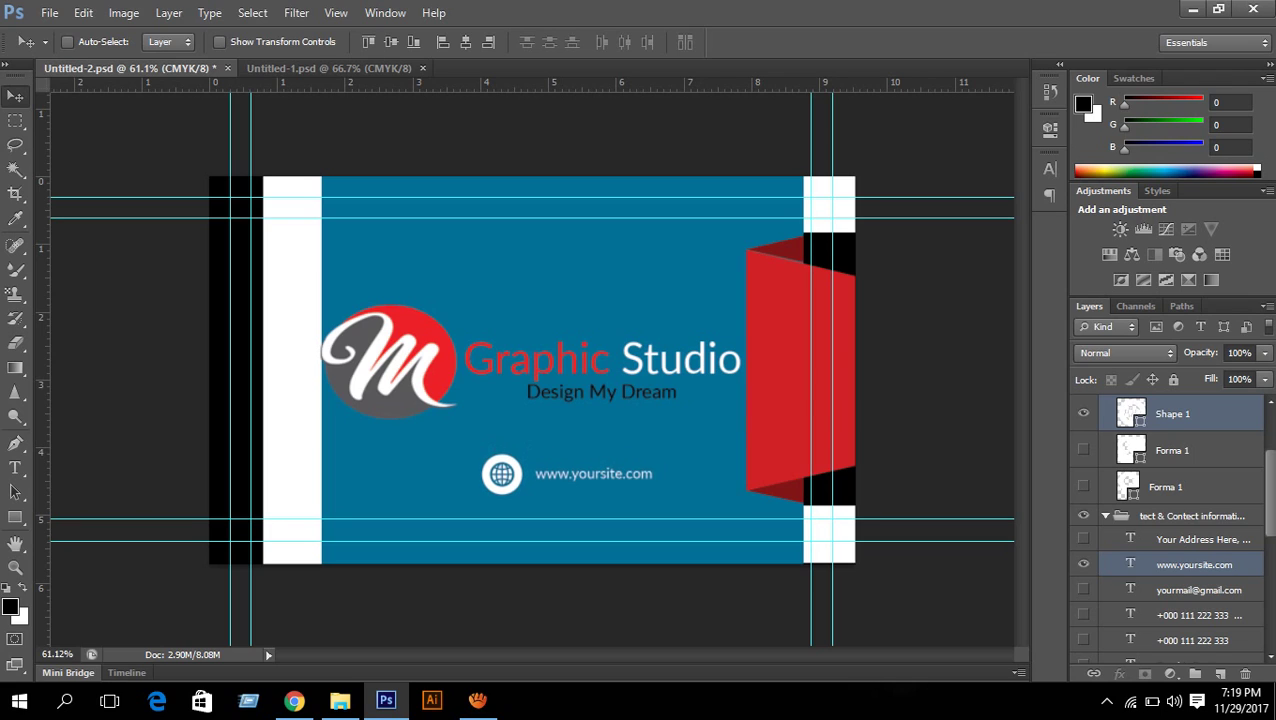
{"action": "key", "text": "Down"}
{"action": "key", "text": "Down"}
{"action": "key", "text": "Down"}
{"action": "key", "text": "Down"}
{"action": "key", "text": "Down"}
{"action": "key", "text": "Down"}
{"action": "key", "text": "Down"}
{"action": "key", "text": "Down"}
{"action": "key", "text": "Down"}
{"action": "key", "text": "Down"}
{"action": "key", "text": "Down"}
{"action": "key", "text": "Down"}
{"action": "key", "text": "Down"}
{"action": "key", "text": "Down"}
{"action": "key", "text": "Down"}
{"action": "key", "text": "Down"}
{"action": "key", "text": "Down"}
{"action": "key", "text": "Down"}
{"action": "key", "text": "Down"}
{"action": "key", "text": "Down"}
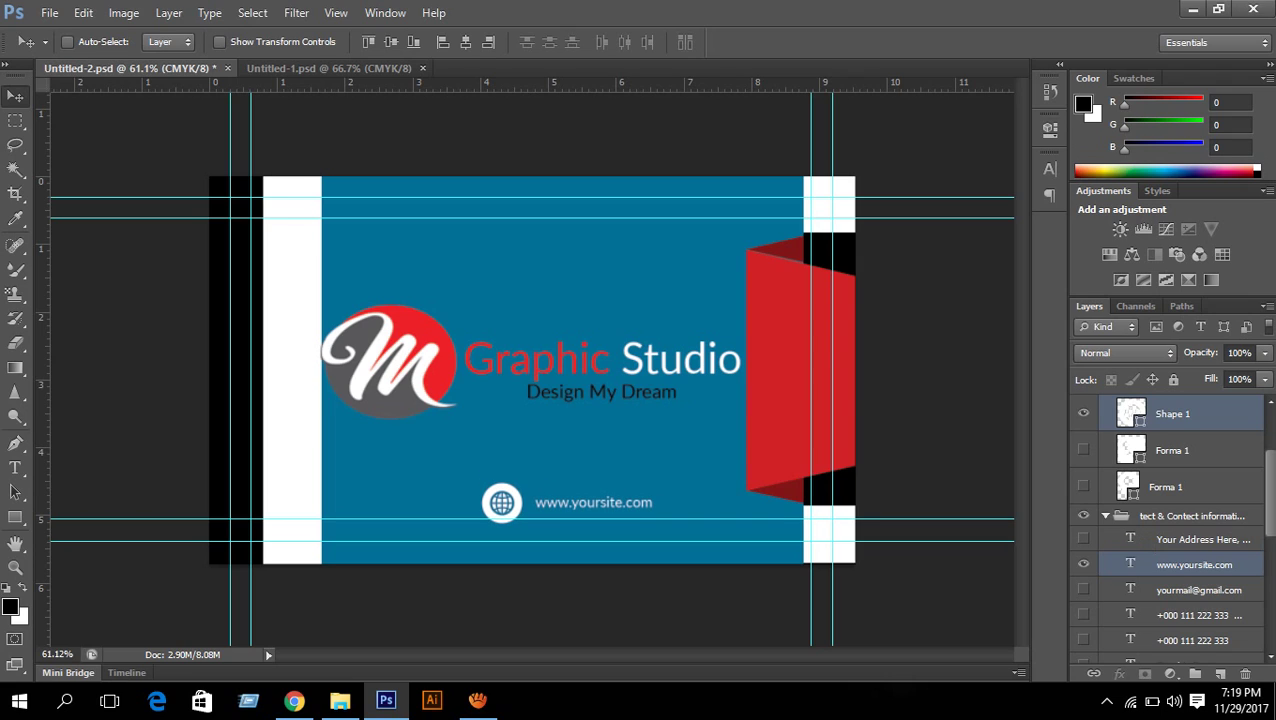
Scale the globe icon on the Shape 1 layer down proportionally to 45.71% with Free Transform
{"action": "left_click", "coordinate": [1194, 565]}
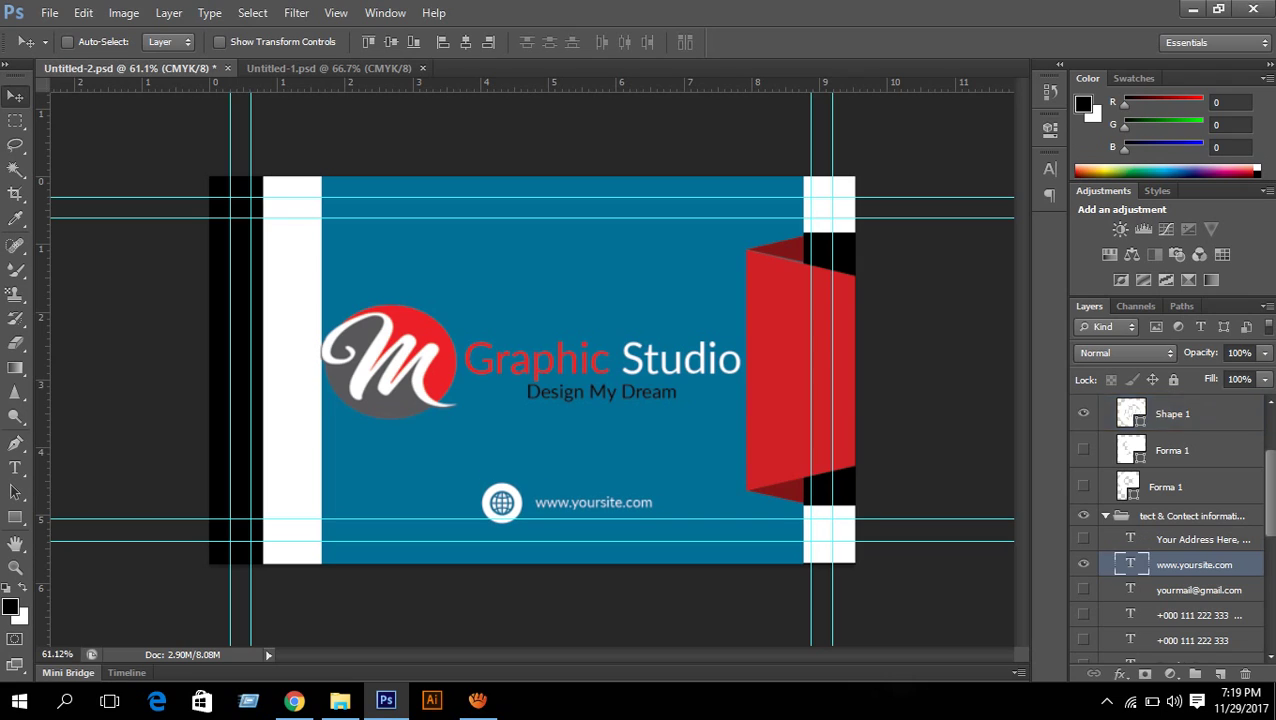
{"action": "left_click", "coordinate": [1173, 414]}
{"action": "key", "text": "ctrl+t"}
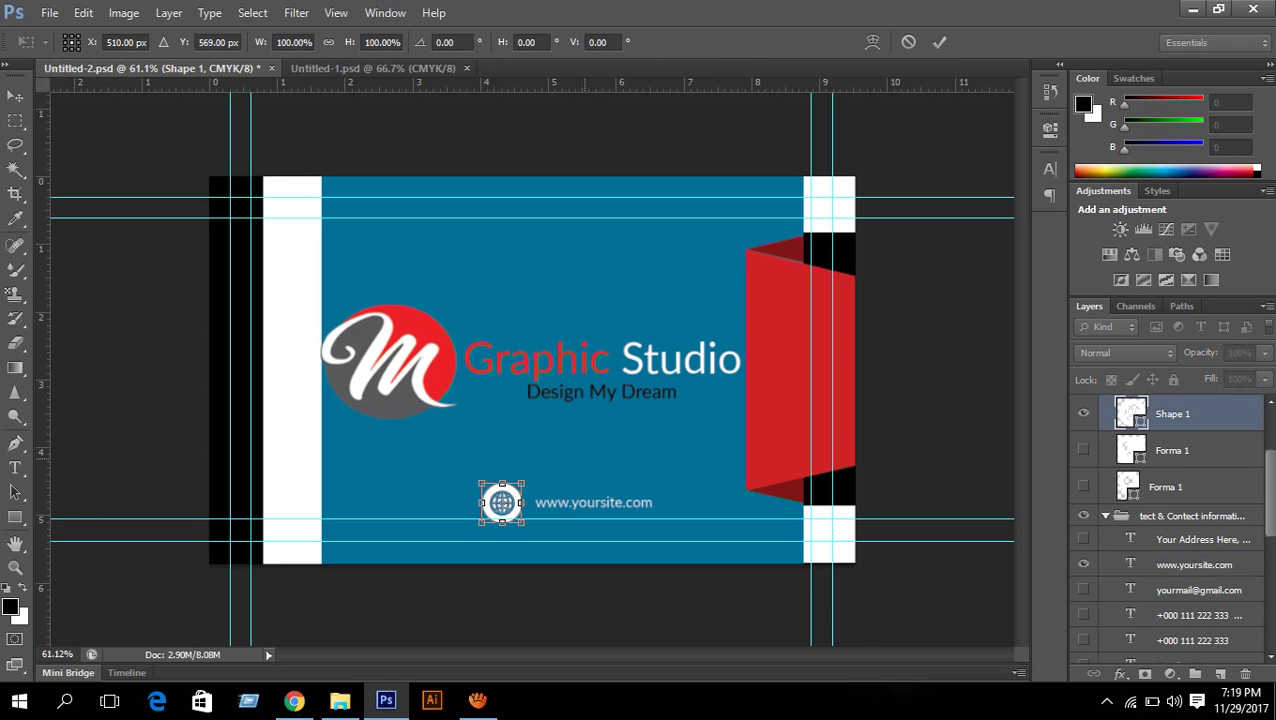
{"action": "scroll", "coordinate": [502, 502], "scroll_direction": "up", "scroll_amount": 6}
{"action": "scroll", "coordinate": [541, 472], "scroll_direction": "up", "scroll_amount": 6}
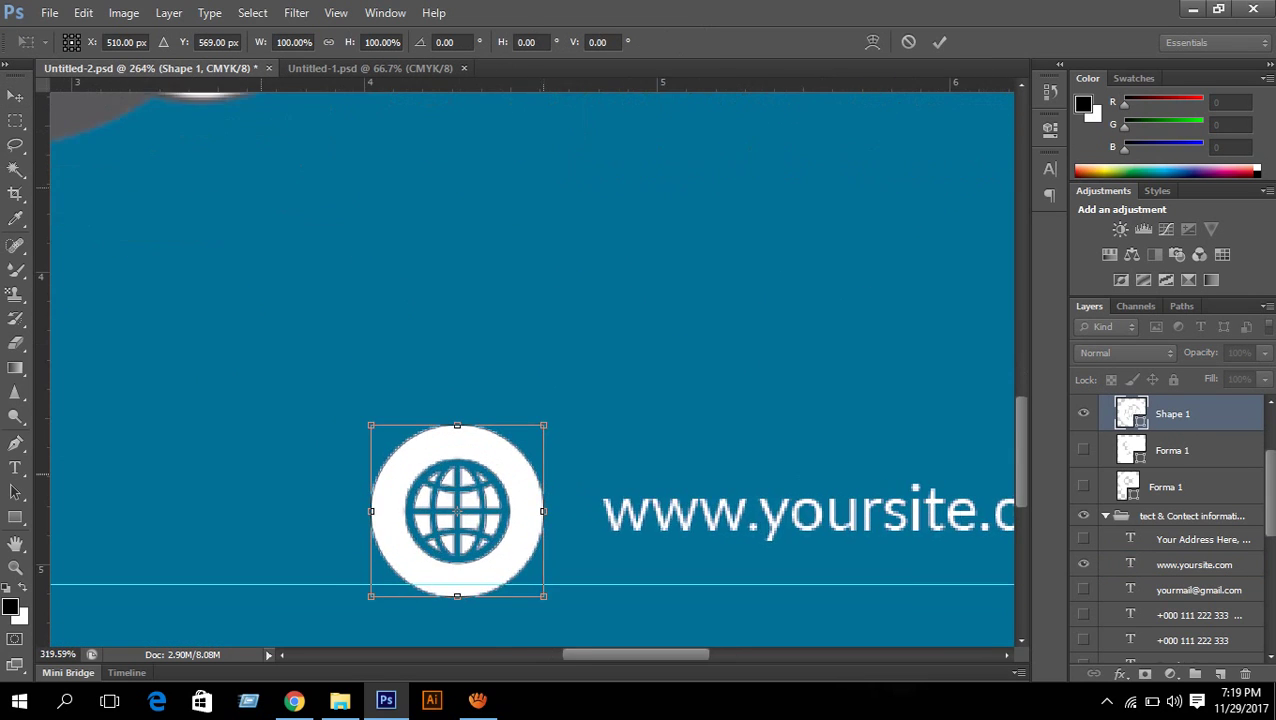
{"action": "scroll", "coordinate": [385, 427], "scroll_direction": "down", "scroll_amount": 1}
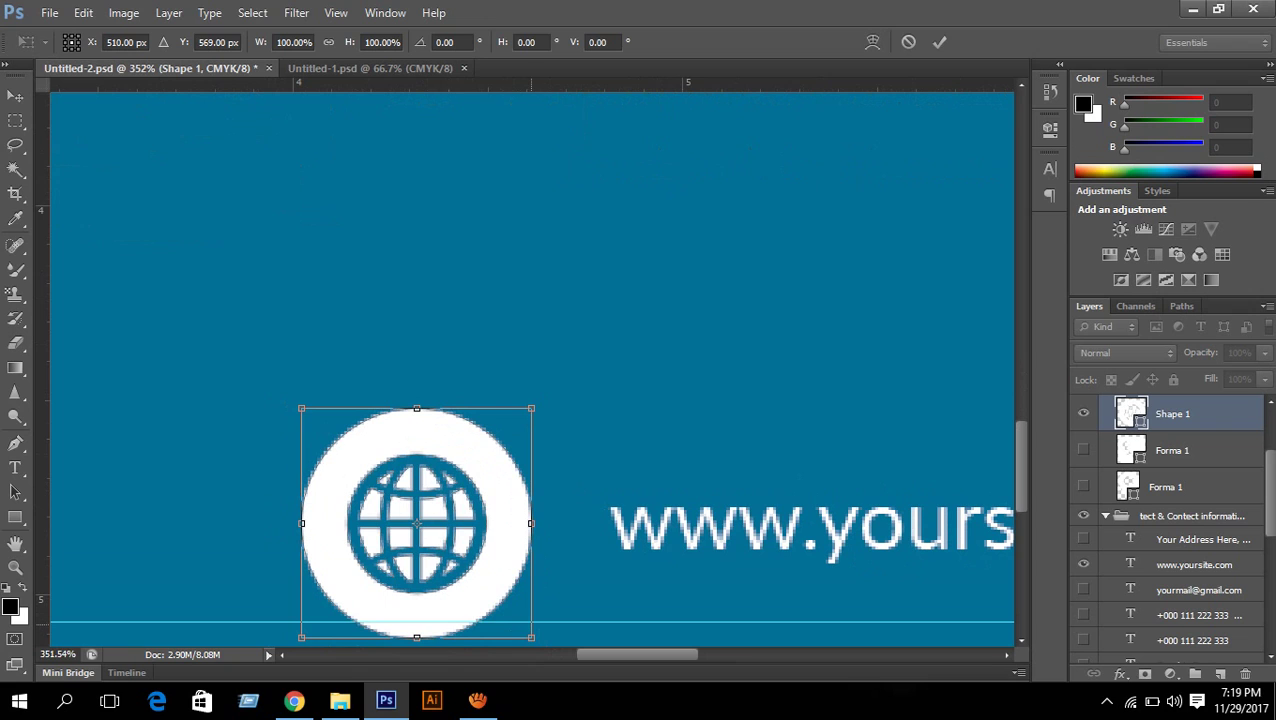
{"action": "left_click_drag", "start_coordinate": [533, 637], "coordinate": [472, 578]}
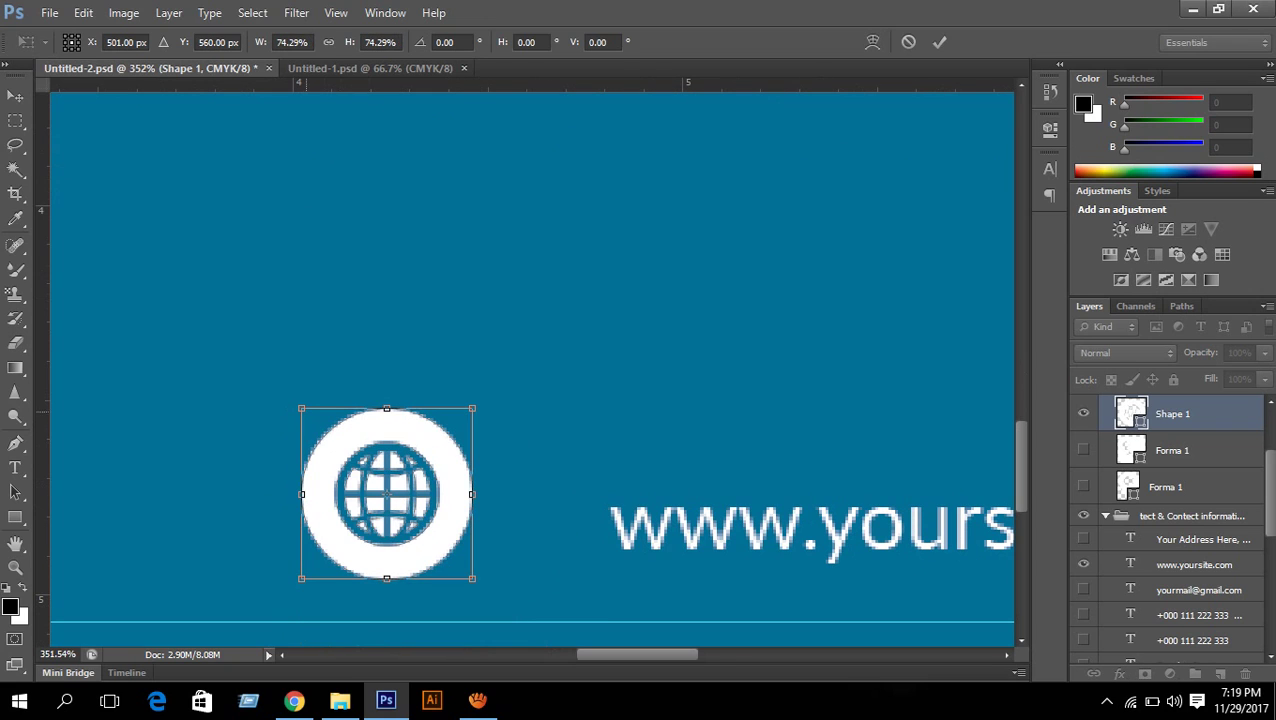
{"action": "left_click_drag", "start_coordinate": [302, 409], "coordinate": [368, 474]}
{"action": "key", "text": "Right"}
{"action": "key", "text": "Right"}
{"action": "key", "text": "Right"}
{"action": "key", "text": "Right"}
{"action": "key", "text": "Right"}
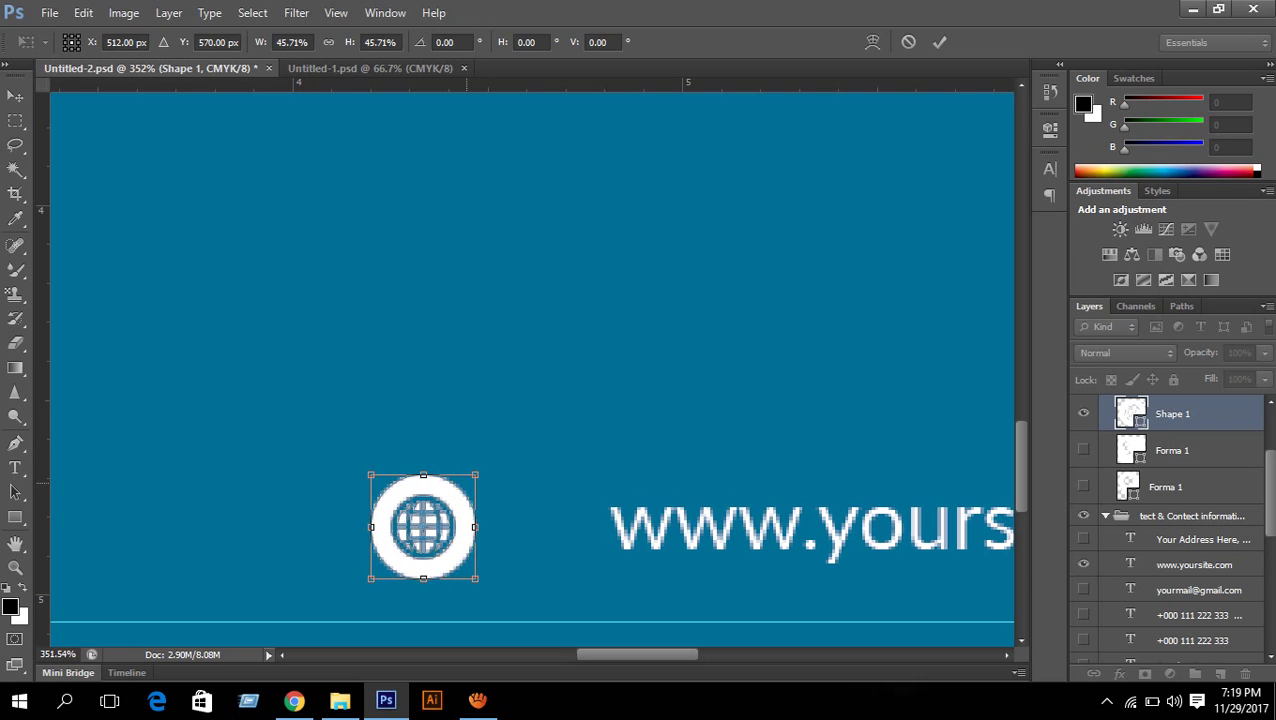
{"action": "key", "text": "Right"}
{"action": "key", "text": "Right"}
{"action": "key", "text": "Right"}
{"action": "key", "text": "Right"}
{"action": "key", "text": "Right"}
{"action": "key", "text": "Right"}
{"action": "key", "text": "Right"}
{"action": "key", "text": "Right"}
{"action": "key", "text": "Right"}
{"action": "key", "text": "Right"}
{"action": "key", "text": "Right"}
{"action": "key", "text": "Right"}
{"action": "key", "text": "Right"}
{"action": "key", "text": "Right"}
{"action": "key", "text": "Right"}
{"action": "key", "text": "Right"}
{"action": "key", "text": "Right"}
{"action": "key", "text": "Right"}
{"action": "key", "text": "Right"}
{"action": "key", "text": "Right"}
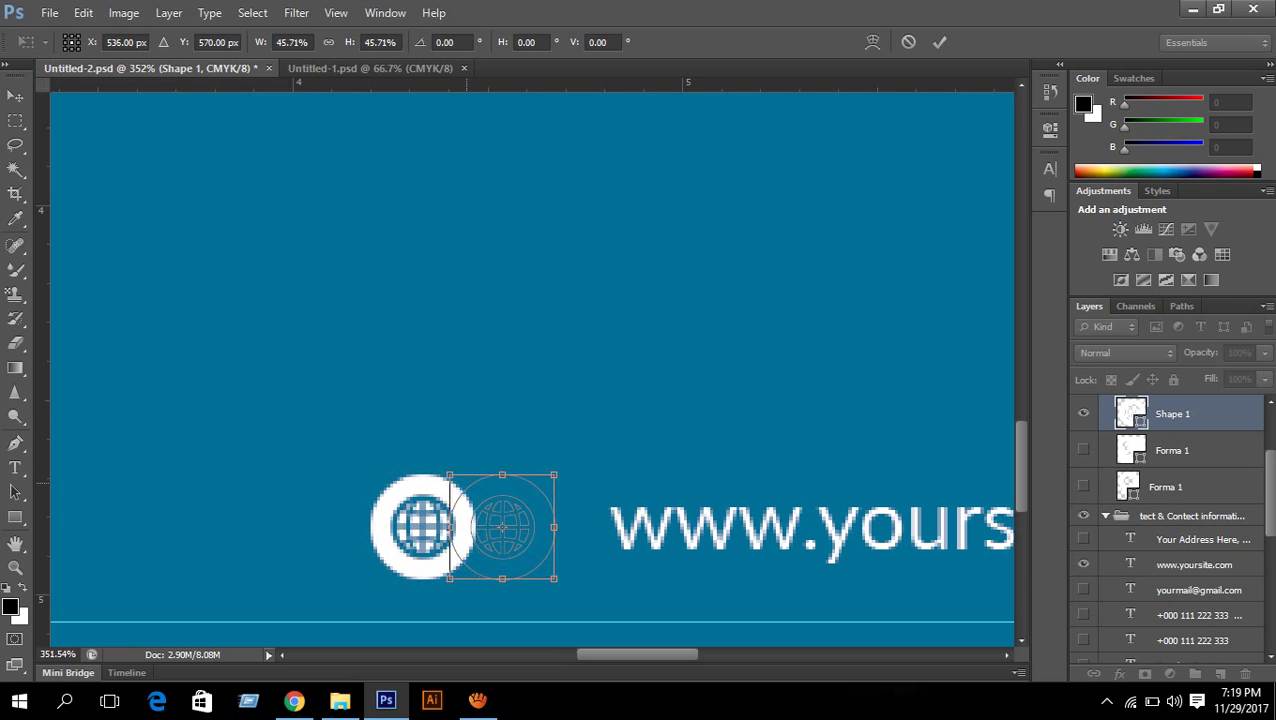
{"action": "key", "text": "Down"}
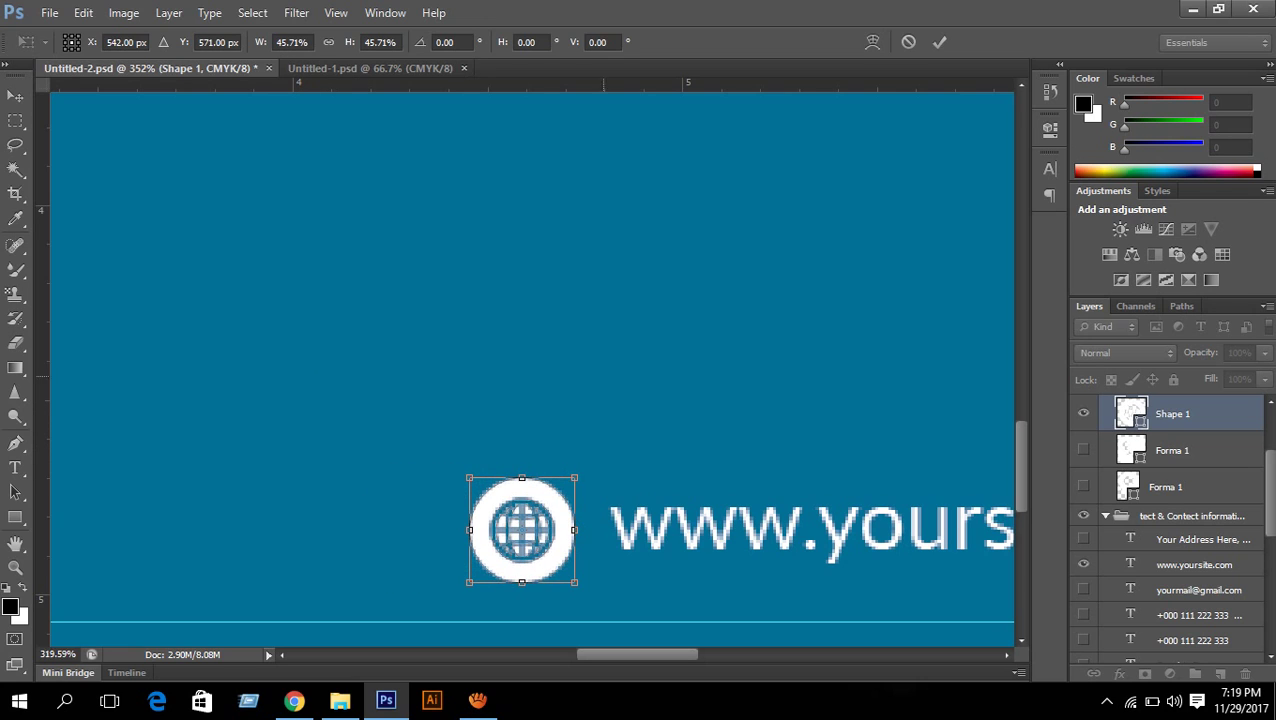
{"action": "scroll", "coordinate": [626, 370], "scroll_direction": "down", "scroll_amount": 5}
{"action": "scroll", "coordinate": [626, 370], "scroll_direction": "down", "scroll_amount": 3}
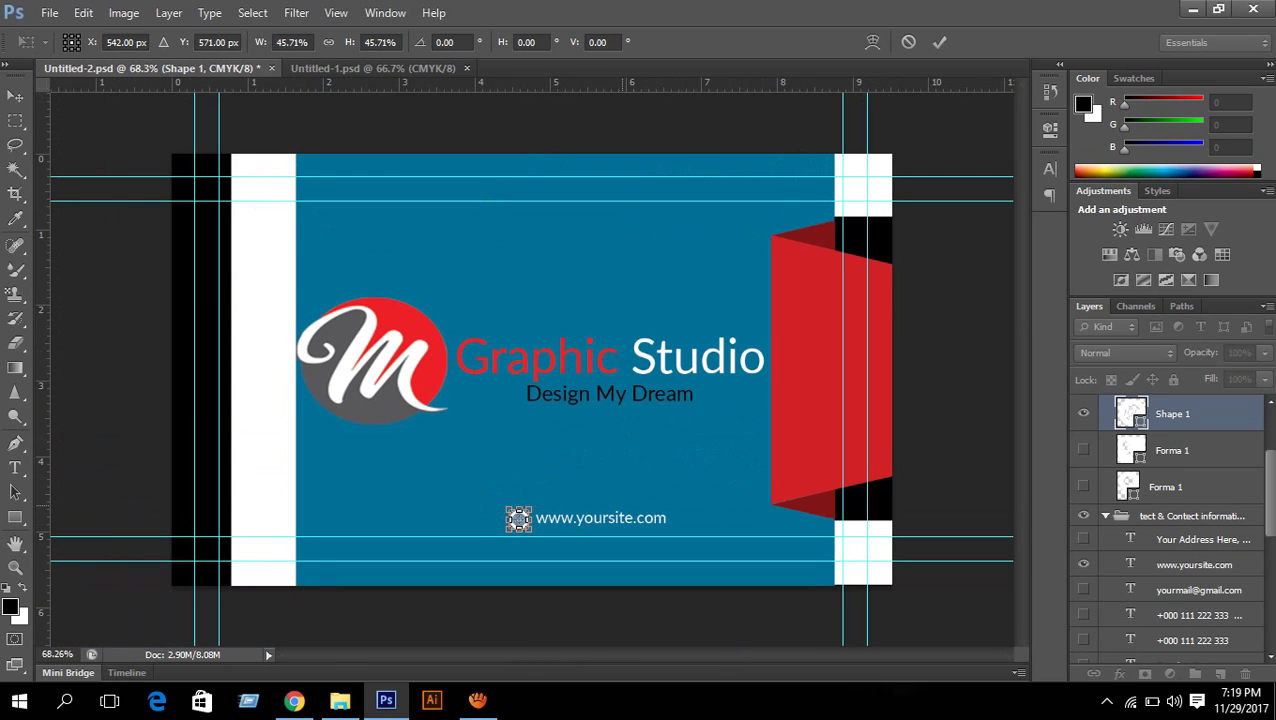
{"action": "scroll", "coordinate": [682, 510], "scroll_direction": "down", "scroll_amount": 2}
{"action": "scroll", "coordinate": [658, 479], "scroll_direction": "up", "scroll_amount": 7}
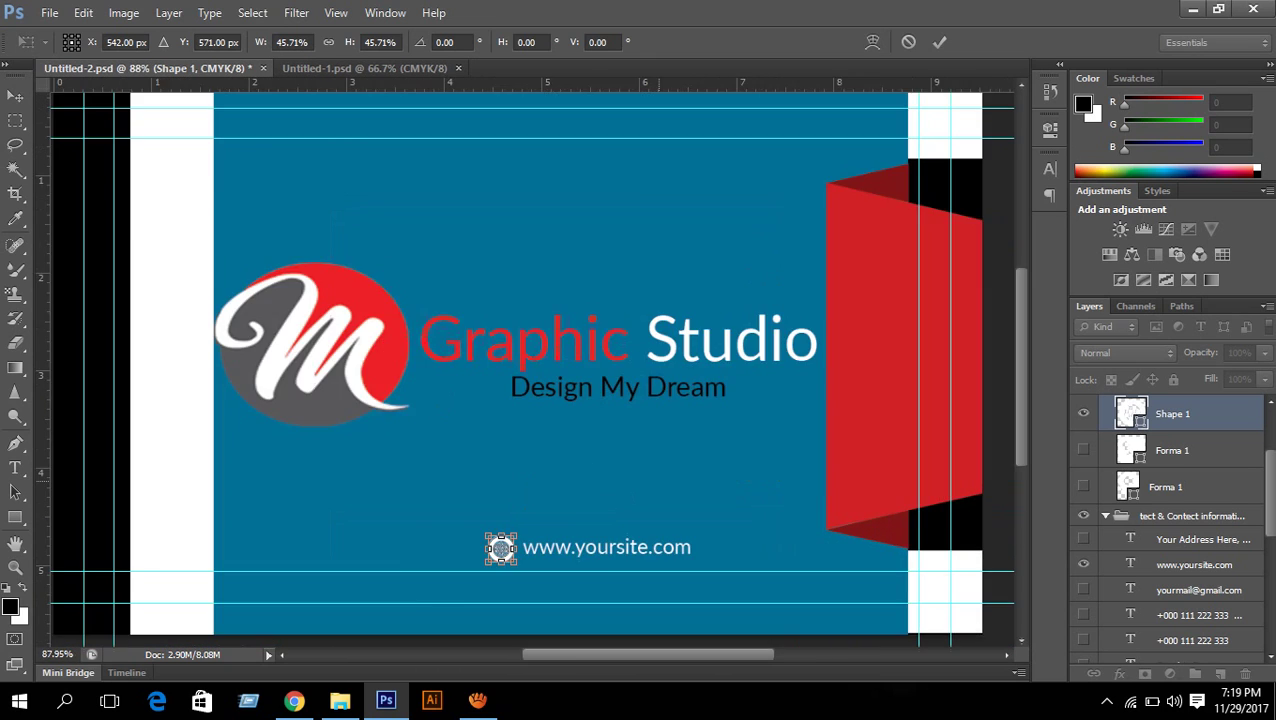
{"action": "left_click_drag", "start_coordinate": [548, 501], "coordinate": [596, 244]}
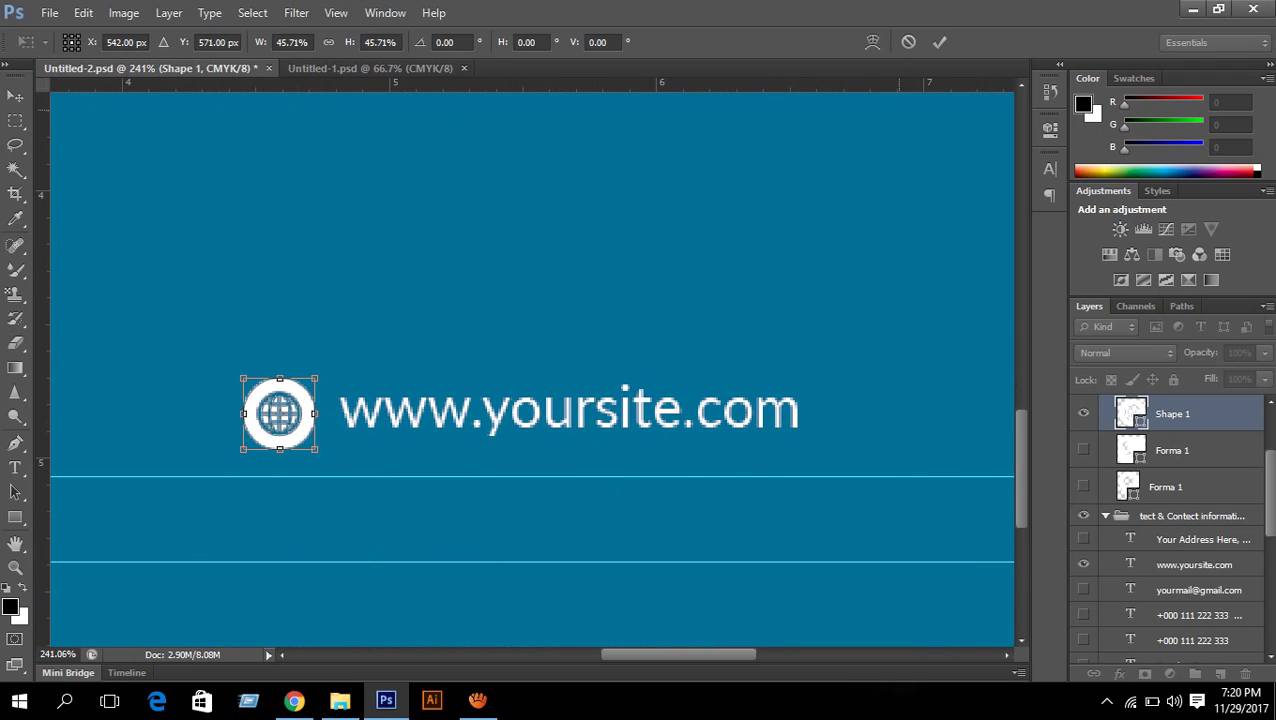
{"action": "left_click", "coordinate": [939, 42]}
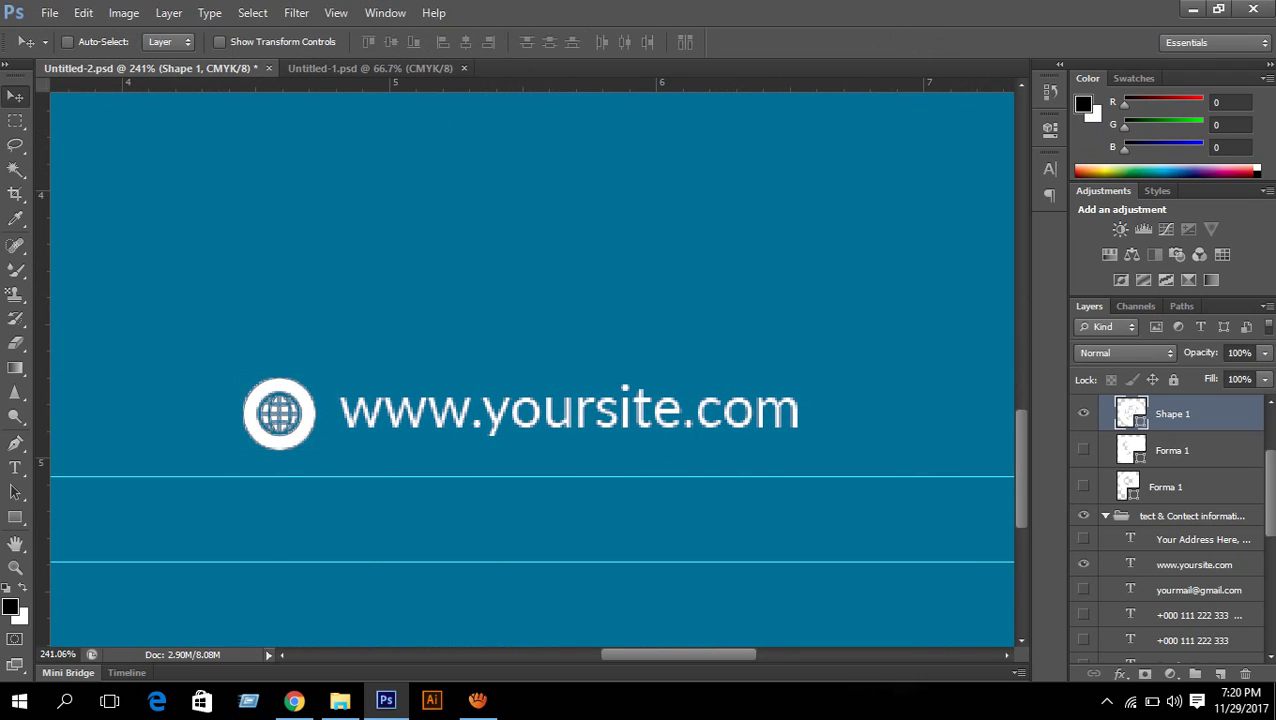
Change the globe icon's fill color to black, 000000
{"action": "double_click", "coordinate": [1131, 413]}
{"action": "left_click_drag", "start_coordinate": [834, 279], "coordinate": [799, 294]}
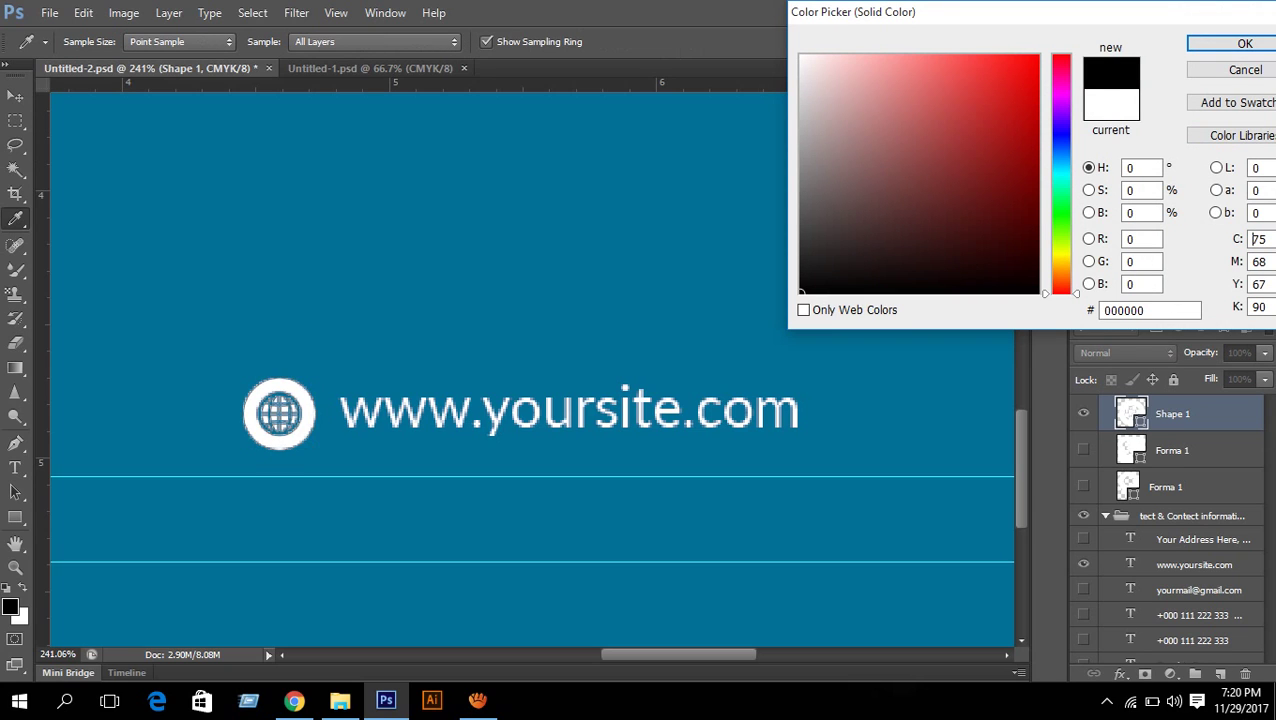
{"action": "left_click", "coordinate": [1244, 43]}
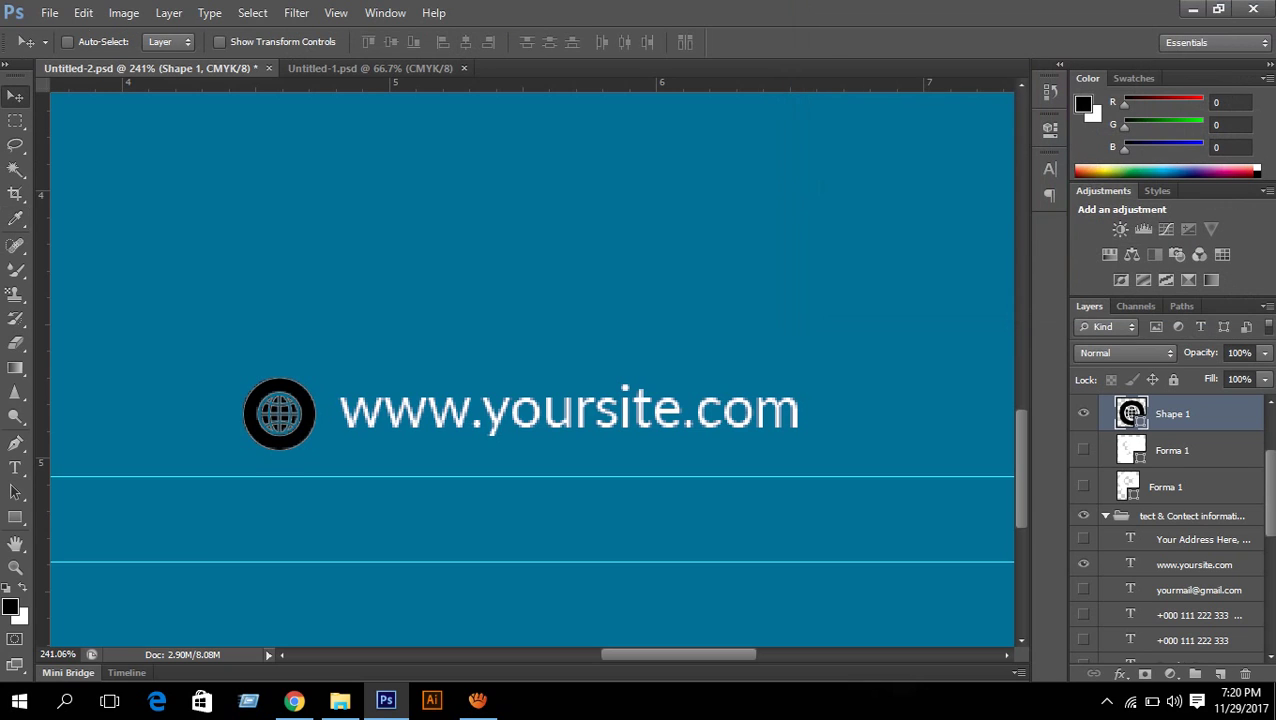
{"action": "scroll", "coordinate": [1180, 540], "scroll_direction": "down", "scroll_amount": 5}
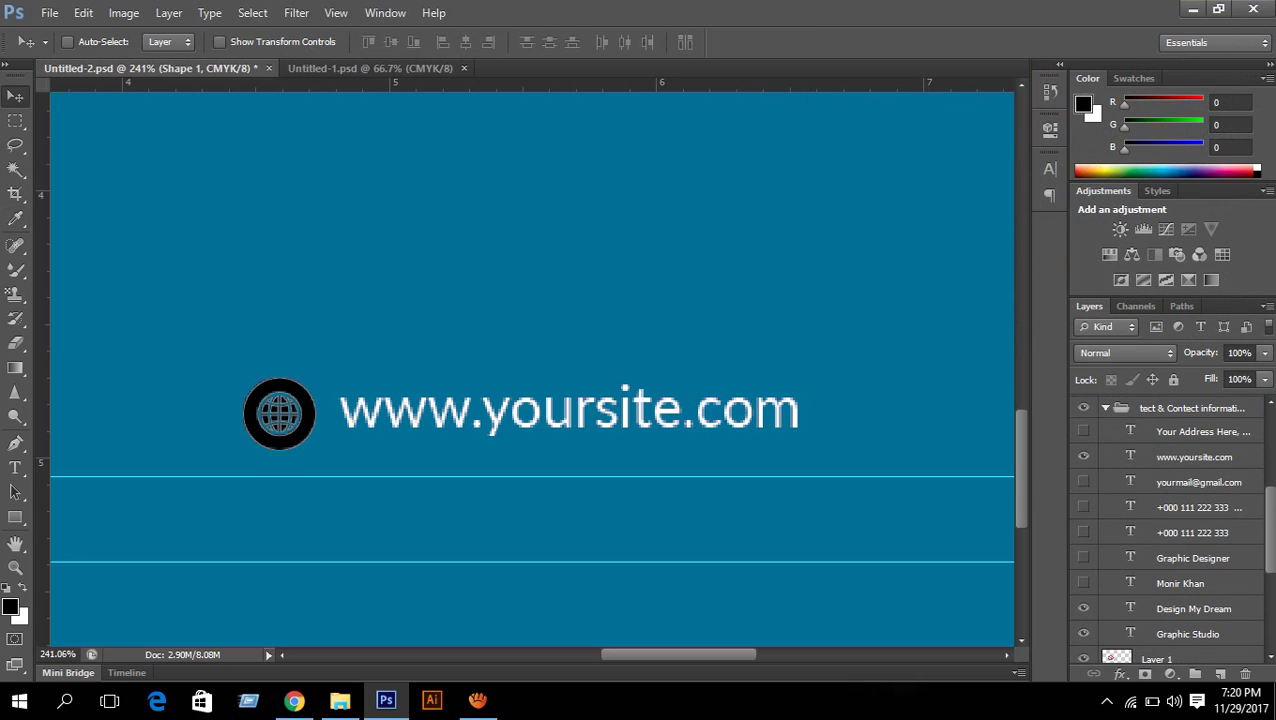
{"action": "left_click", "coordinate": [1194, 457]}
{"action": "double_click", "coordinate": [1131, 457]}
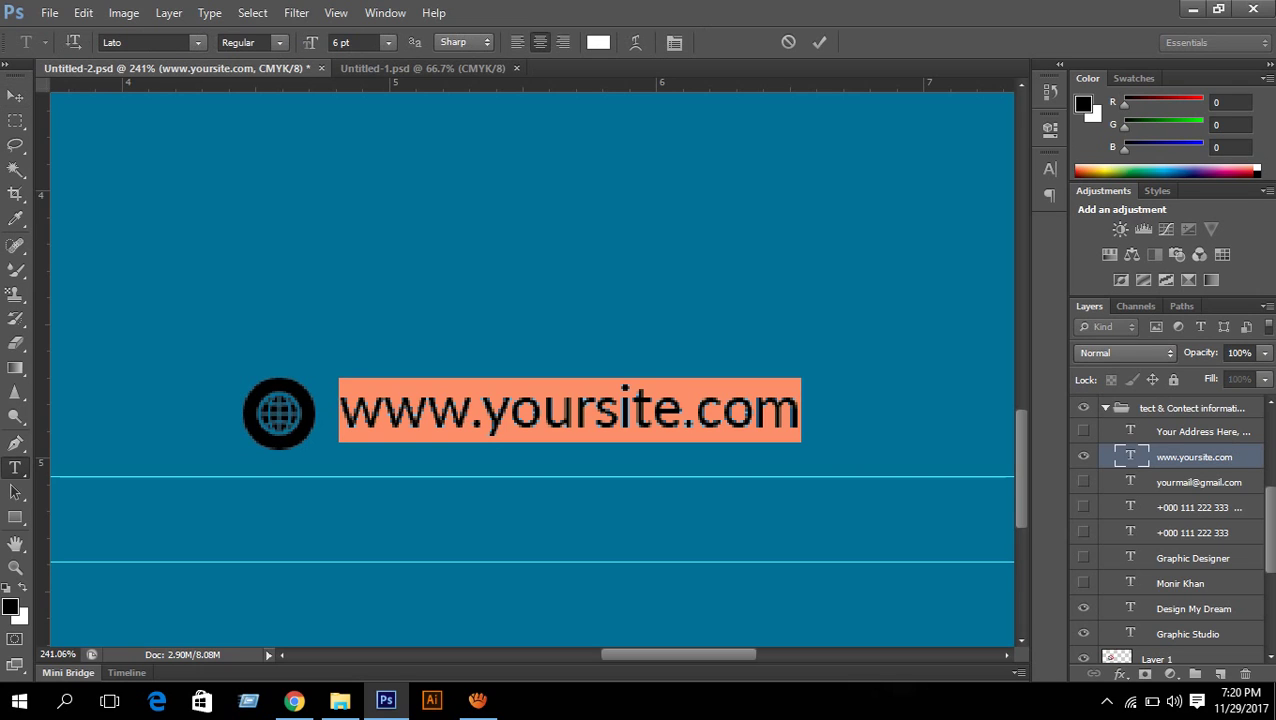
{"action": "scroll", "coordinate": [1170, 530], "scroll_direction": "up", "scroll_amount": 5}
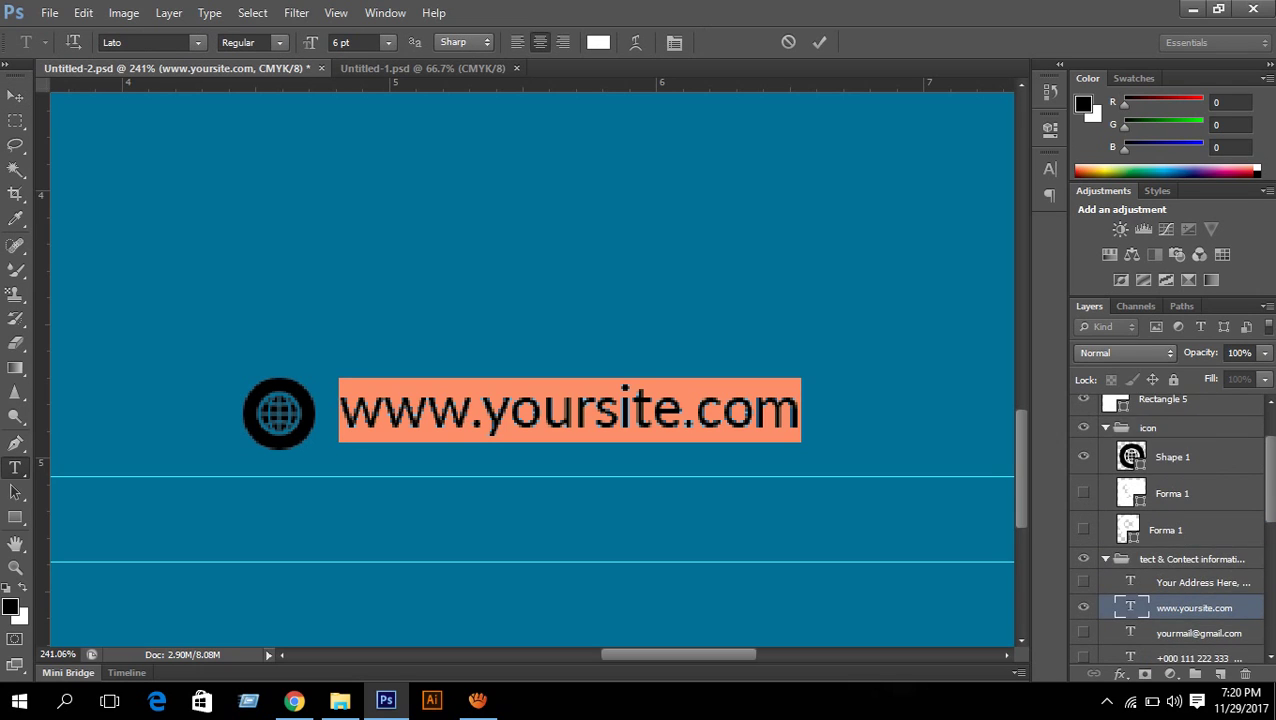
{"action": "left_click", "coordinate": [1049, 169]}
{"action": "left_click", "coordinate": [991, 276]}
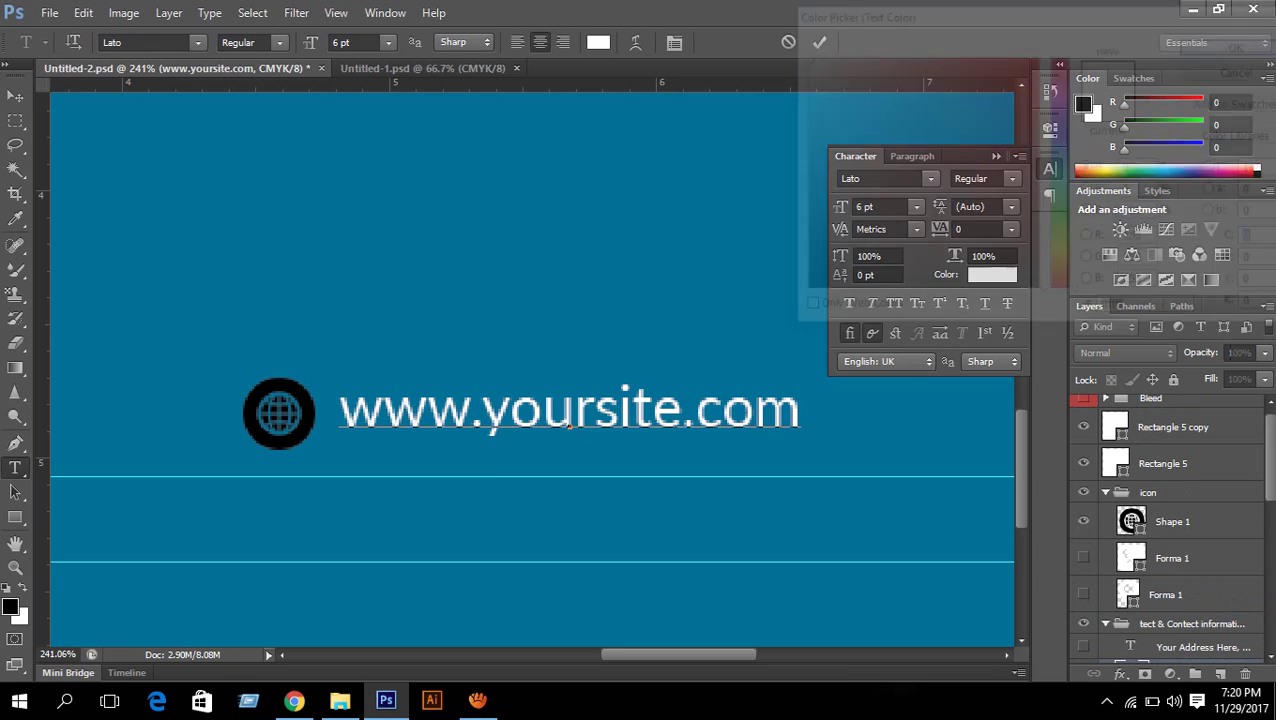
{"action": "left_click", "coordinate": [801, 293]}
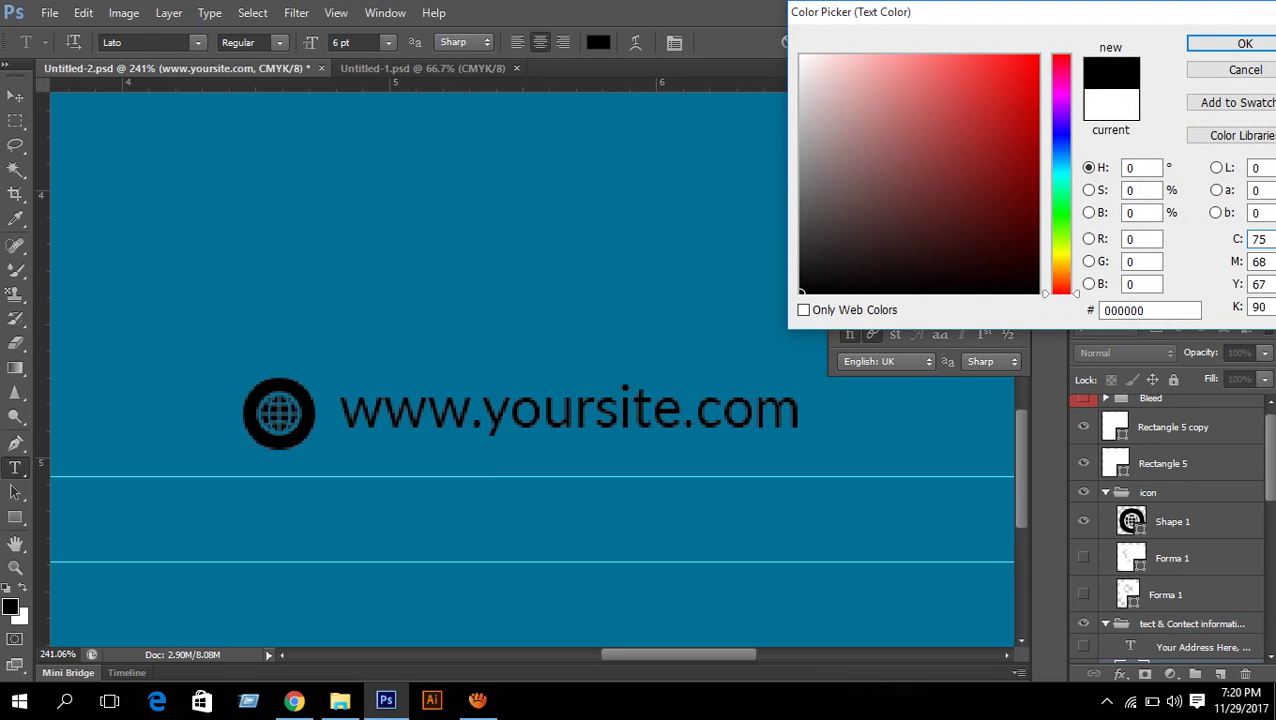
{"action": "left_click", "coordinate": [1244, 43]}
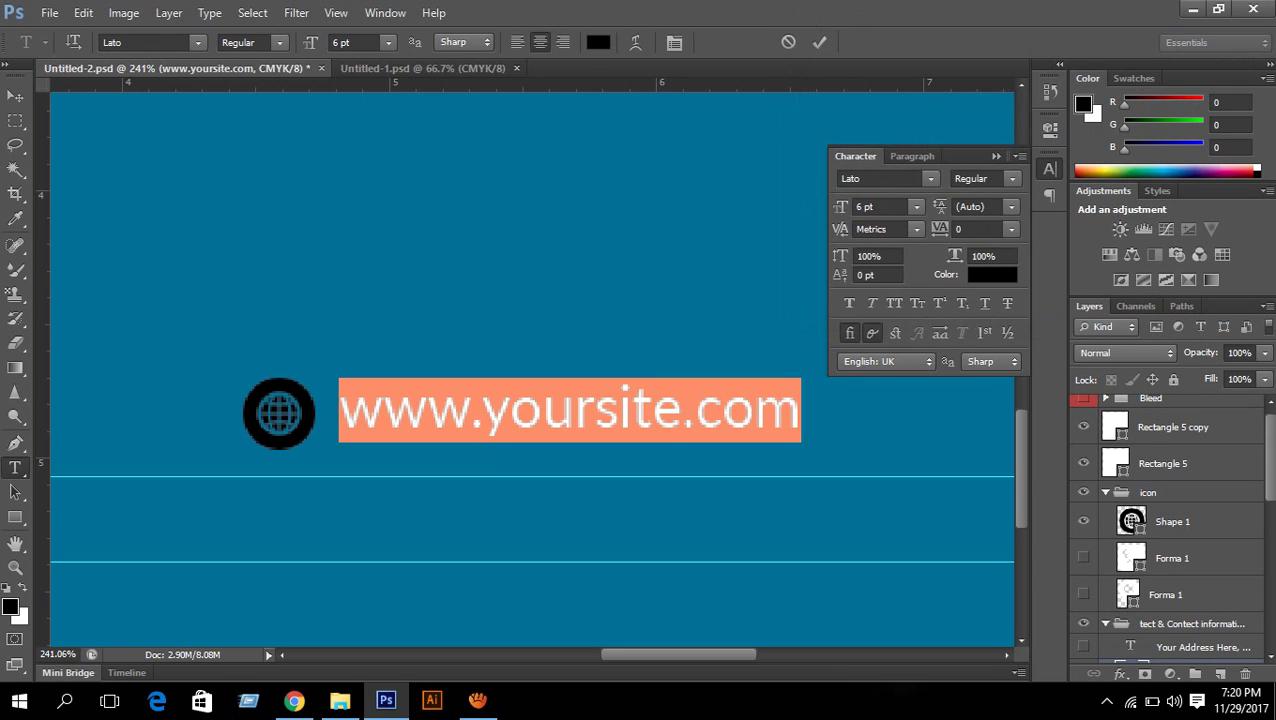
{"action": "left_click", "coordinate": [996, 156]}
{"action": "scroll", "coordinate": [790, 310], "scroll_direction": "down", "scroll_amount": 5}
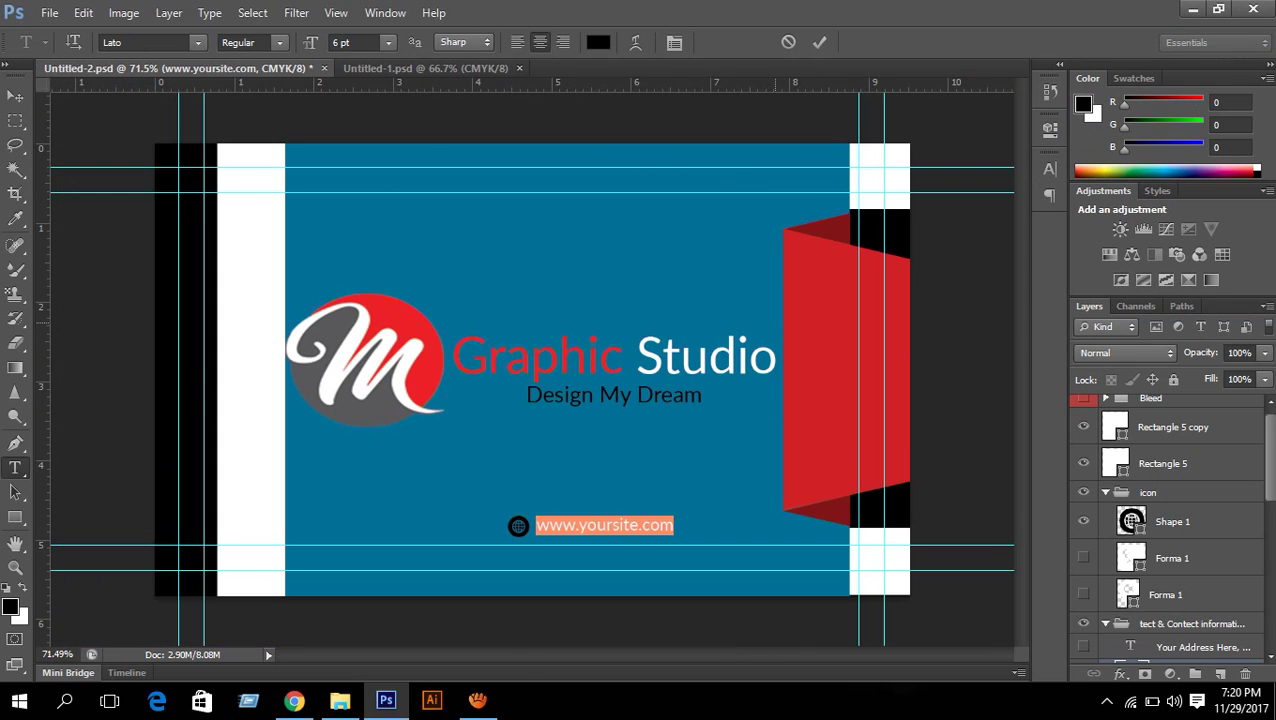
{"action": "left_click", "coordinate": [819, 42]}
{"action": "key", "text": "v"}
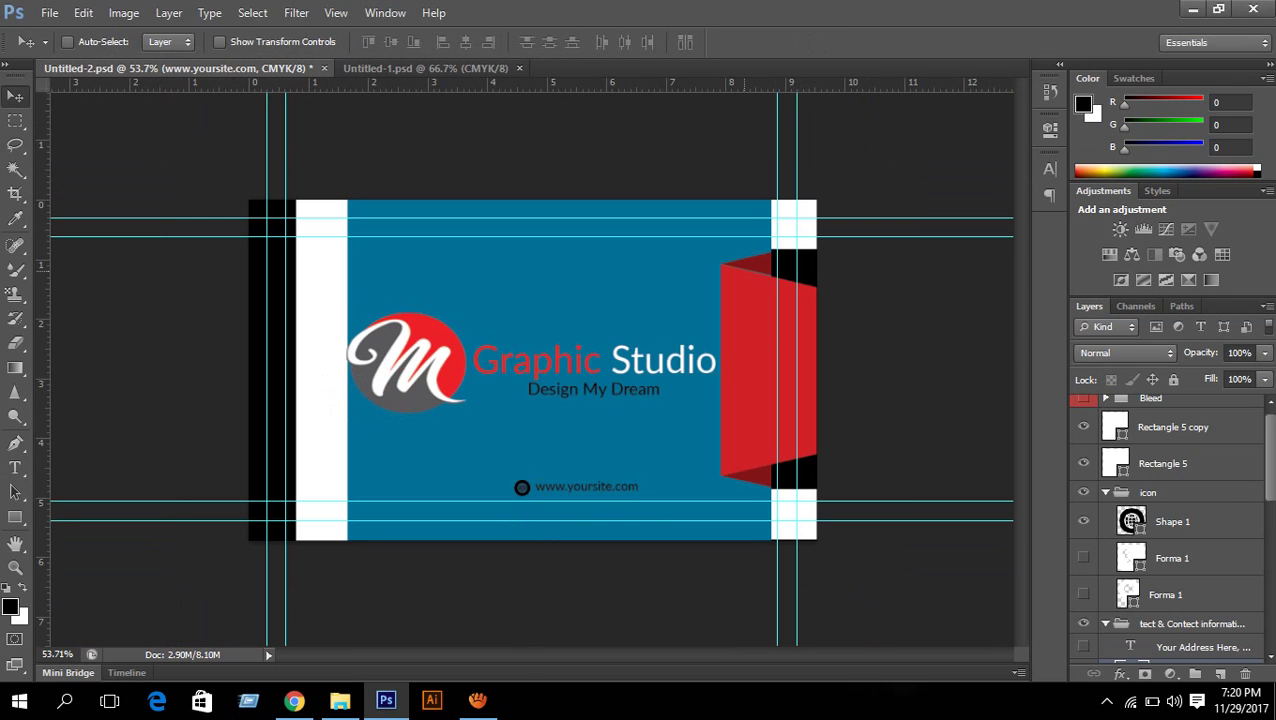
{"action": "scroll", "coordinate": [532, 370], "scroll_direction": "down", "scroll_amount": 1}
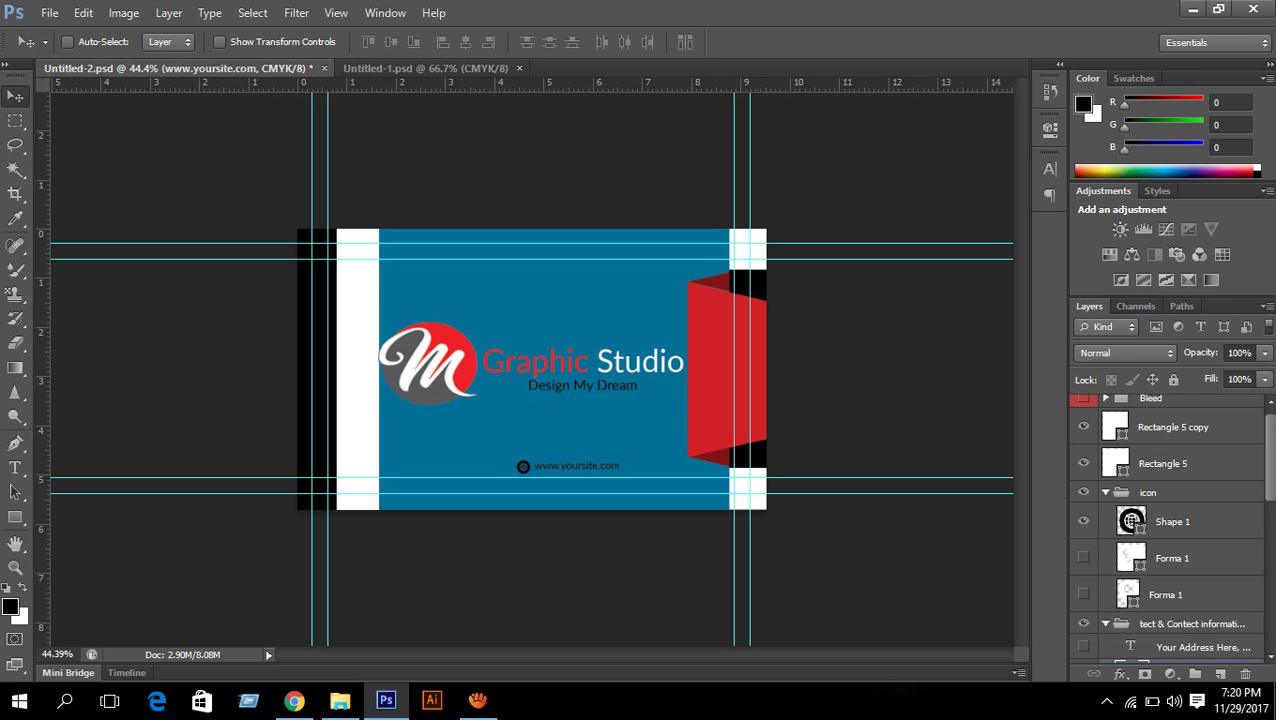
{"action": "left_click", "coordinate": [1173, 521]}
{"action": "scroll", "coordinate": [1173, 521], "scroll_direction": "down", "scroll_amount": 5}
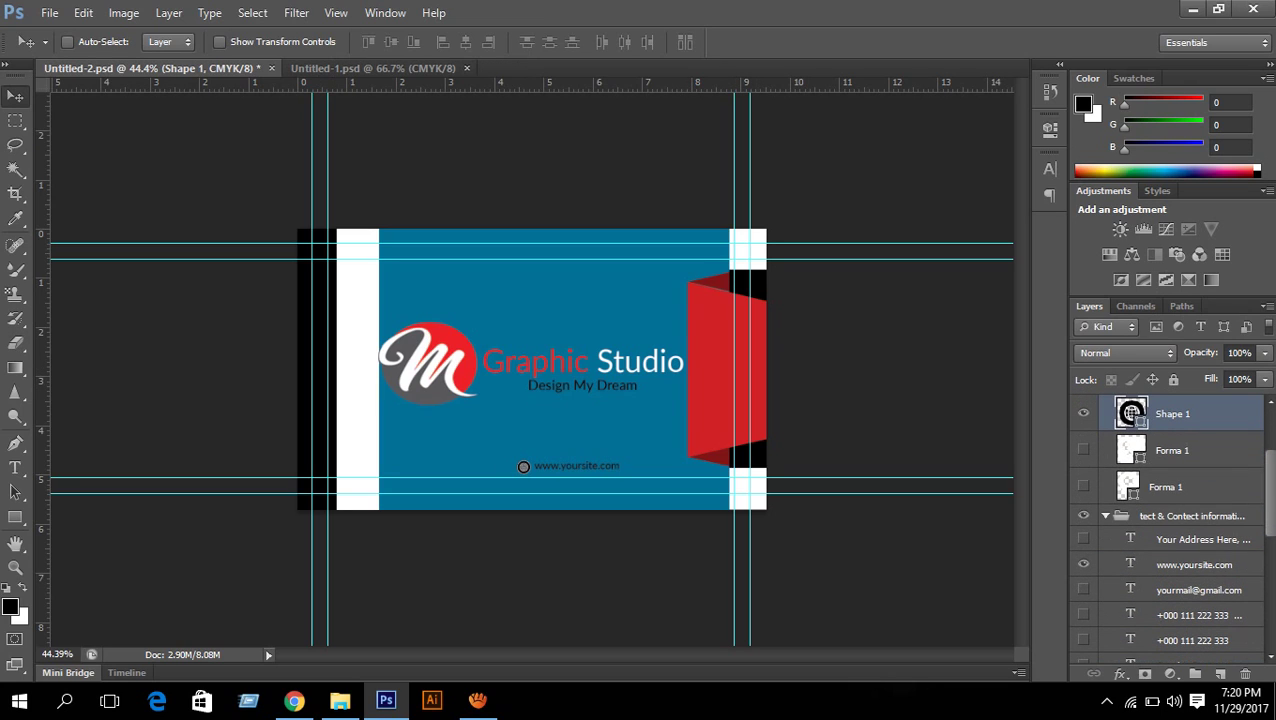
{"action": "left_click", "coordinate": [1194, 565], "text": "ctrl"}
{"action": "key", "text": "shift+Left"}
{"action": "key", "text": "shift+Left"}
{"action": "key", "text": "shift+Left"}
{"action": "key", "text": "shift+Left"}
{"action": "key", "text": "shift+Left"}
{"action": "key", "text": "shift+Left"}
{"action": "key", "text": "shift+Left"}
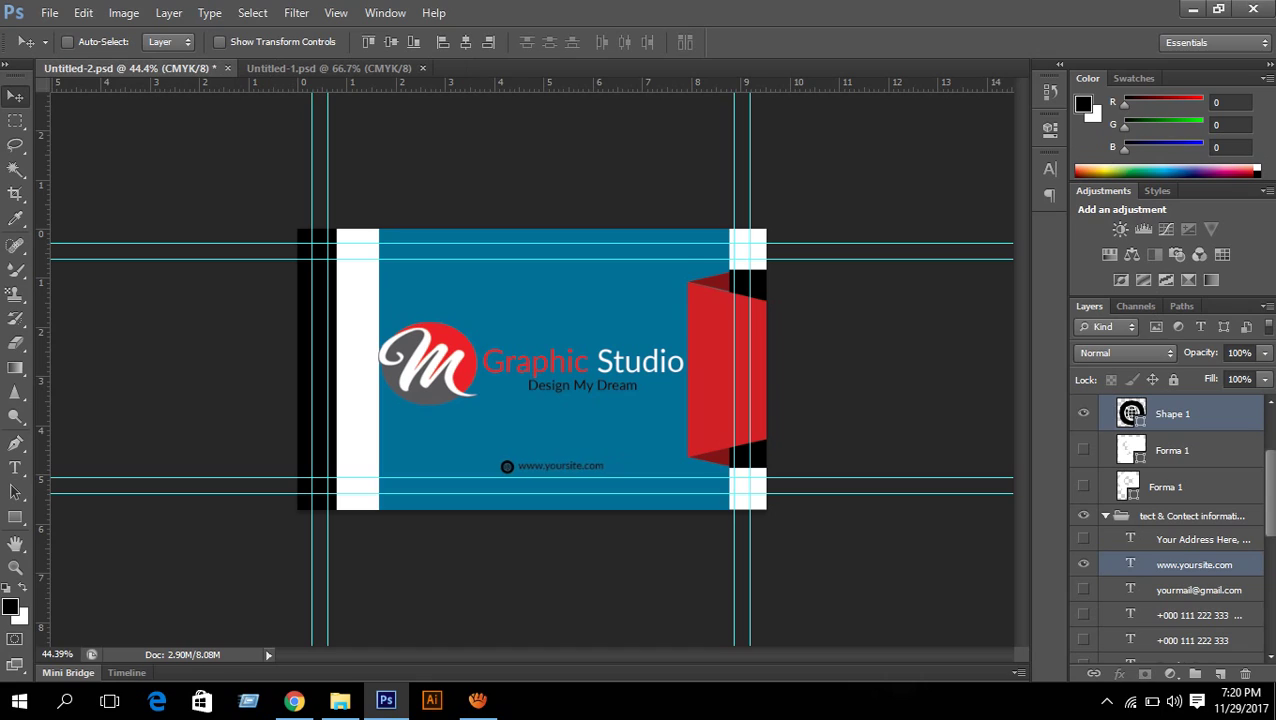
{"action": "key", "text": "shift+Left"}
{"action": "key", "text": "shift+Left"}
{"action": "key", "text": "shift+Right"}
{"action": "key", "text": "shift+Right"}
{"action": "key", "text": "shift+Right"}
{"action": "key", "text": "shift+Right"}
{"action": "key", "text": "Right"}
{"action": "key", "text": "Right"}
{"action": "key", "text": "Right"}
{"action": "key", "text": "Right"}
{"action": "key", "text": "Right"}
{"action": "key", "text": "Right"}
{"action": "key", "text": "shift+Right"}
{"action": "key", "text": "shift+Right"}
{"action": "key", "text": "shift+Right"}
{"action": "scroll", "coordinate": [550, 458], "scroll_direction": "up", "scroll_amount": 5}
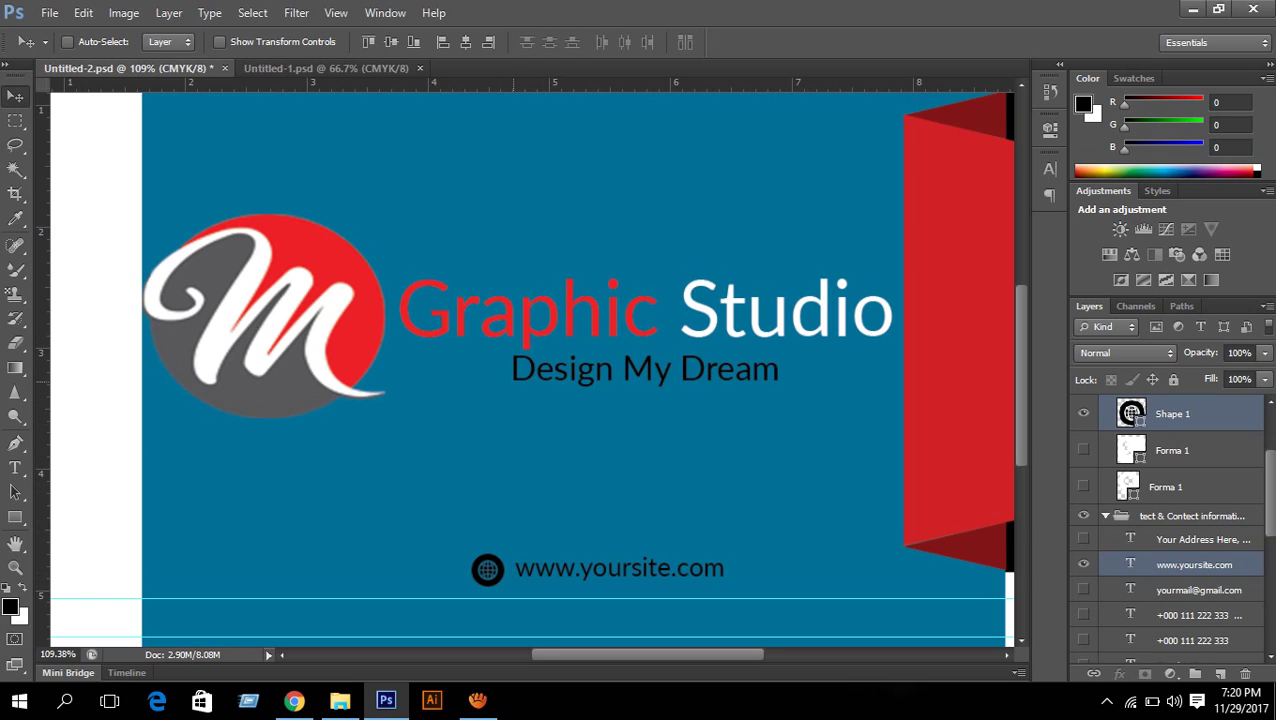
{"action": "scroll", "coordinate": [1168, 527], "scroll_direction": "down", "scroll_amount": 1}
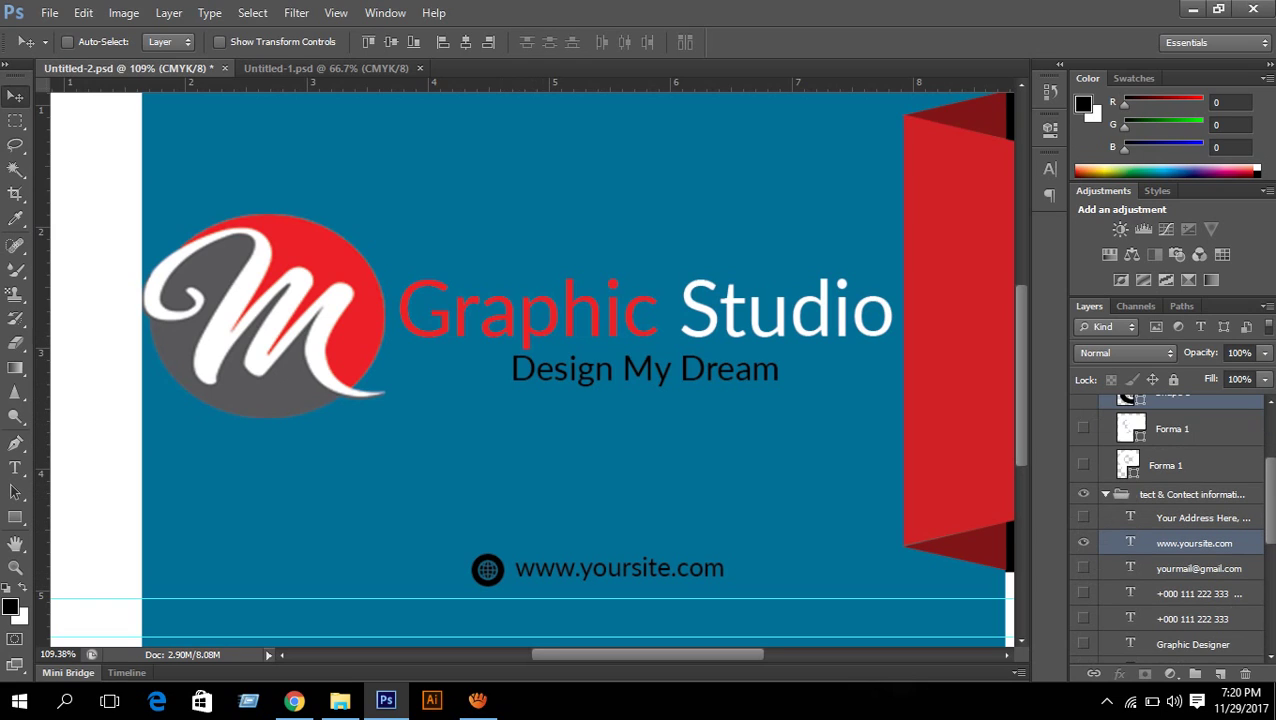
{"action": "scroll", "coordinate": [1168, 527], "scroll_direction": "up", "scroll_amount": 3}
{"action": "left_click", "coordinate": [1173, 457]}
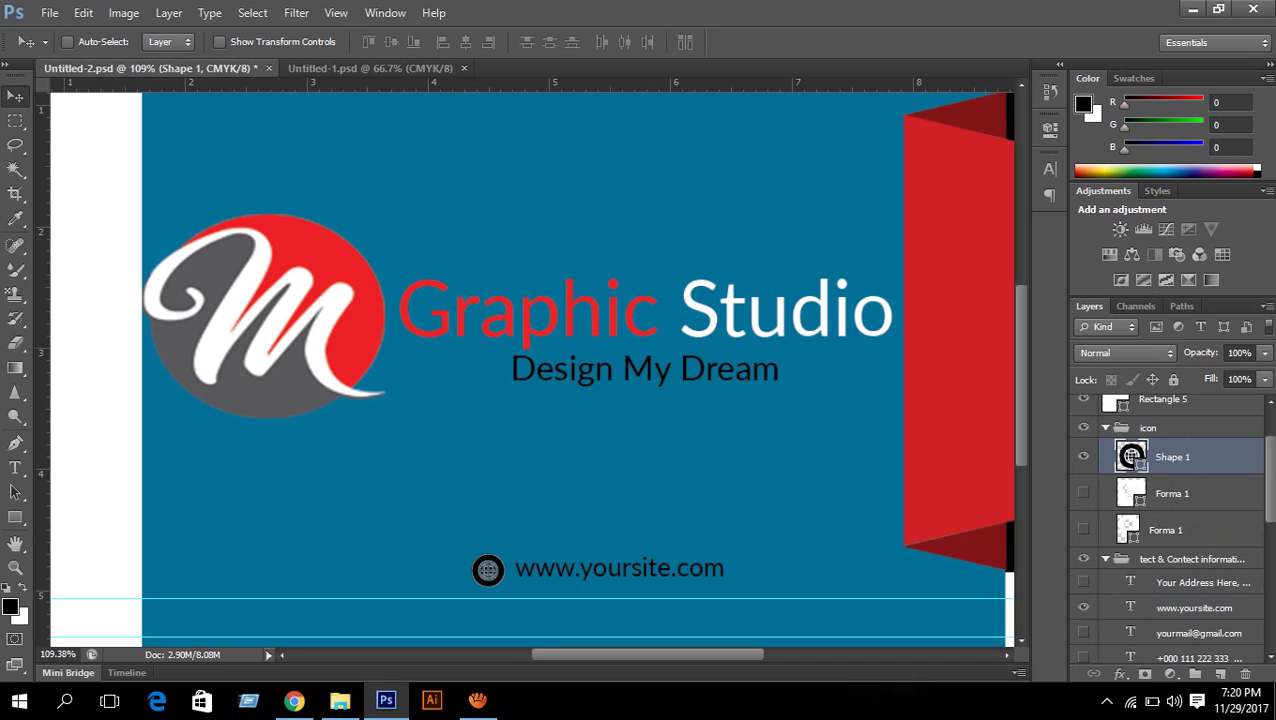
{"action": "left_click", "coordinate": [1194, 608]}
{"action": "scroll", "coordinate": [1194, 608], "scroll_direction": "down", "scroll_amount": 16}
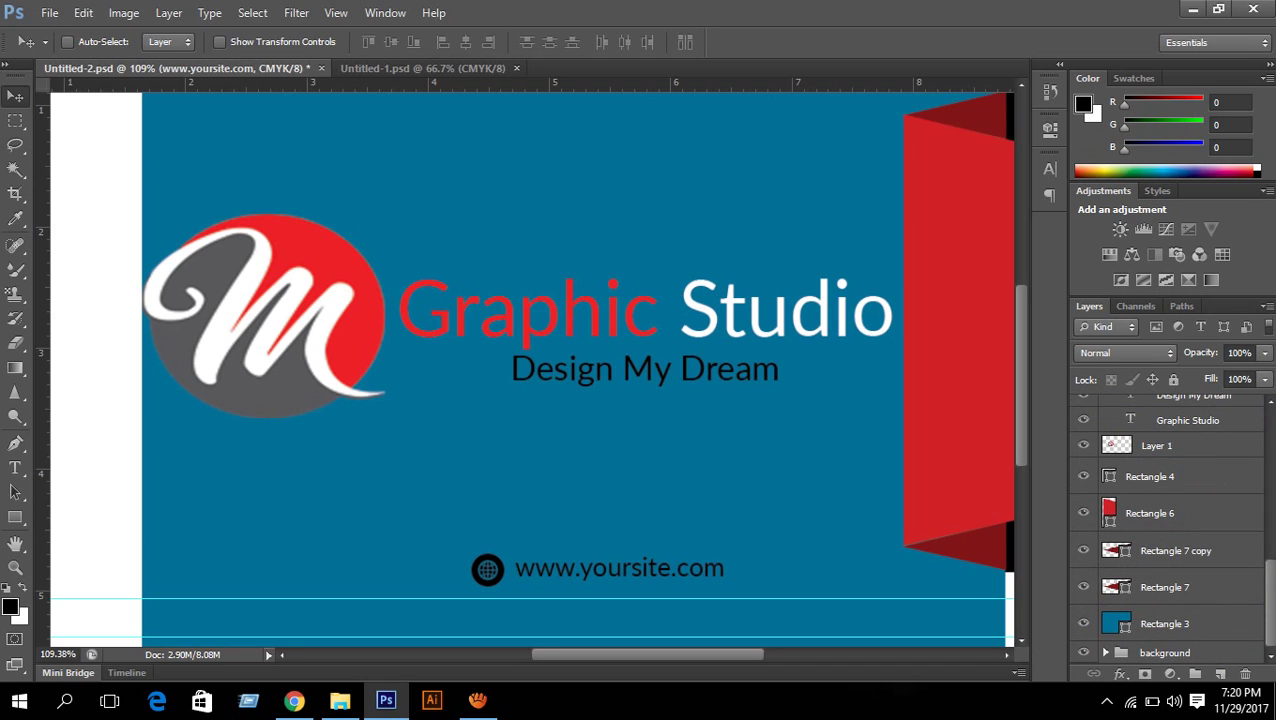
{"action": "scroll", "coordinate": [1168, 527], "scroll_direction": "up", "scroll_amount": 2}
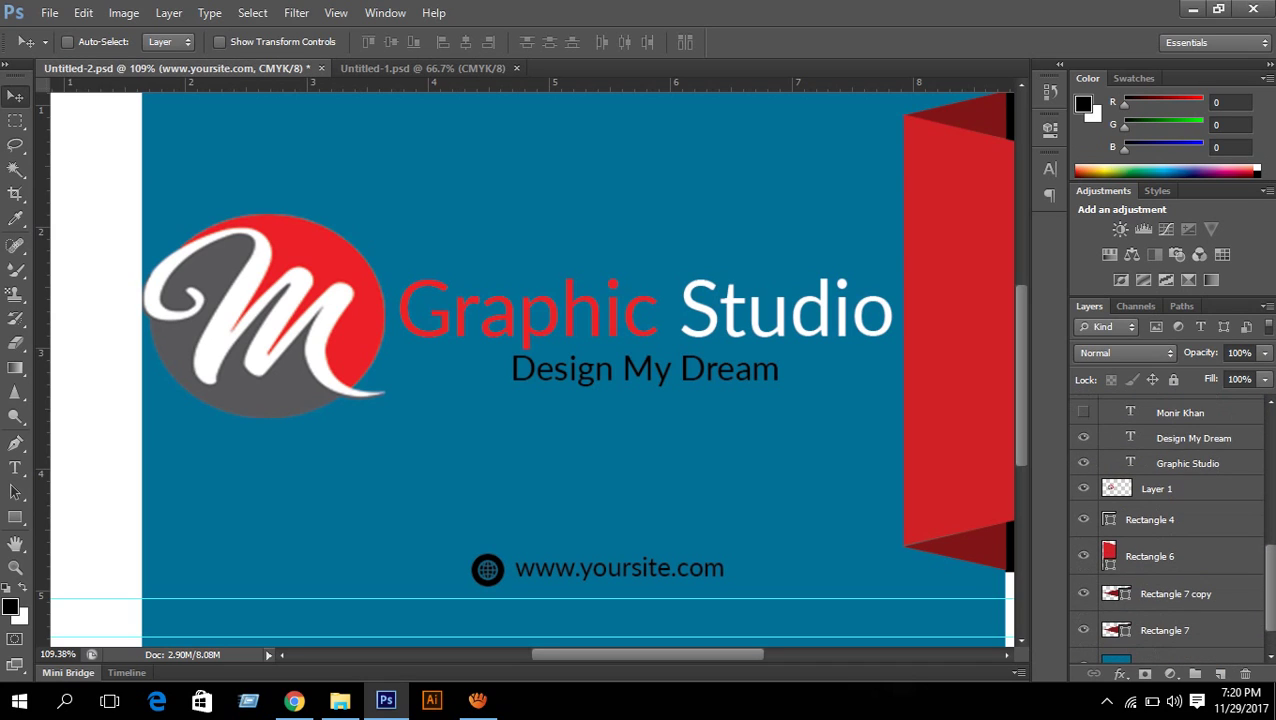
{"action": "left_click", "coordinate": [1188, 463], "text": "ctrl"}
{"action": "left_click", "coordinate": [1194, 438], "text": "ctrl"}
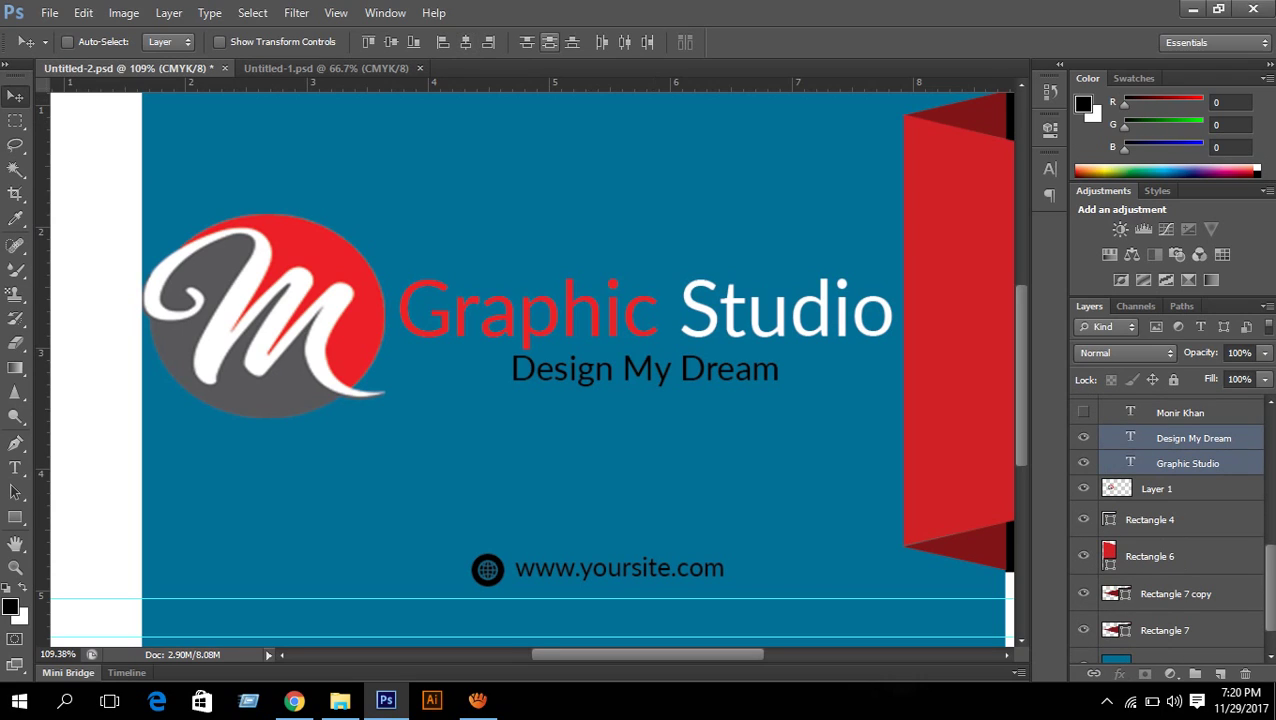
{"action": "left_click", "coordinate": [550, 42]}
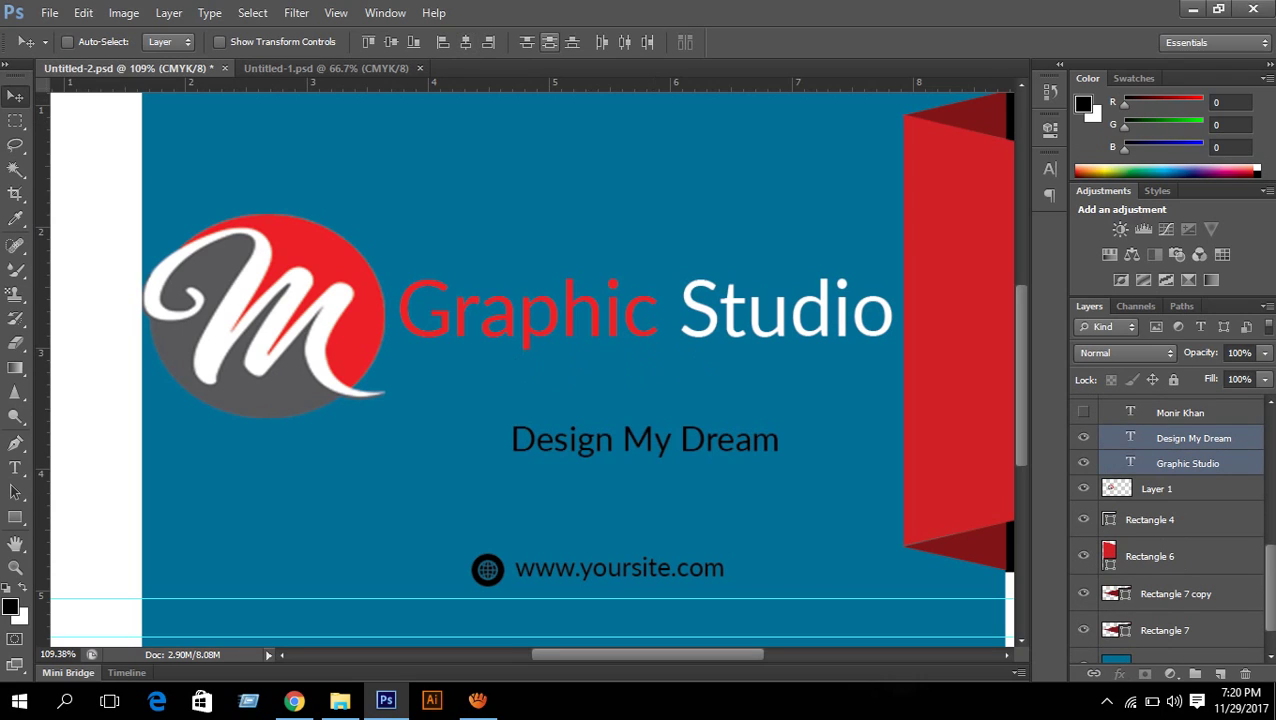
{"action": "key", "text": "ctrl+z"}
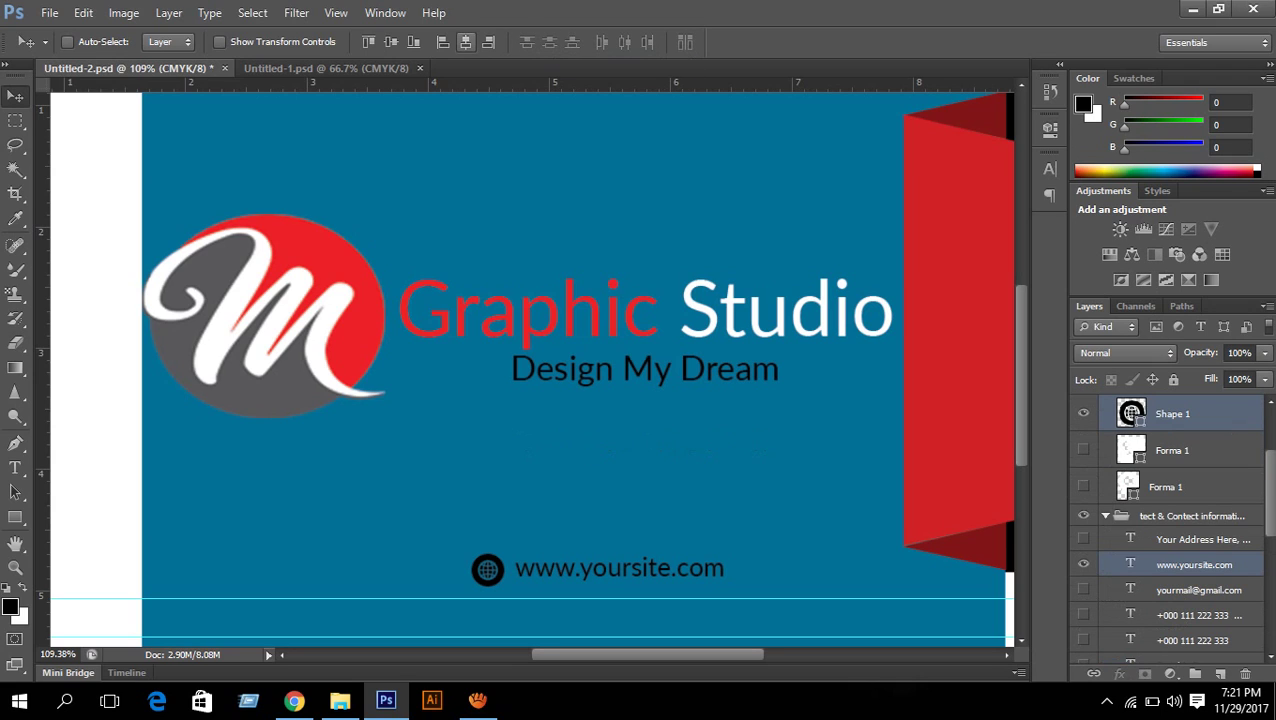
{"action": "left_click", "coordinate": [466, 42]}
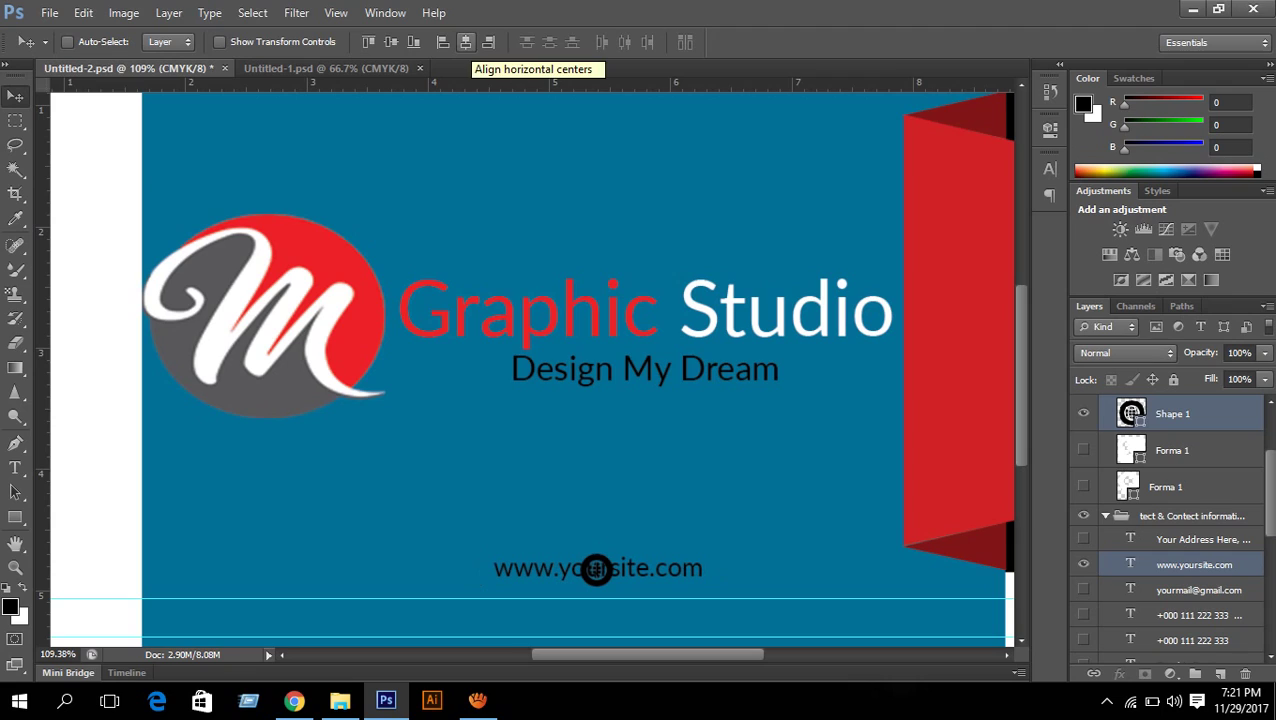
{"action": "left_click", "coordinate": [466, 42]}
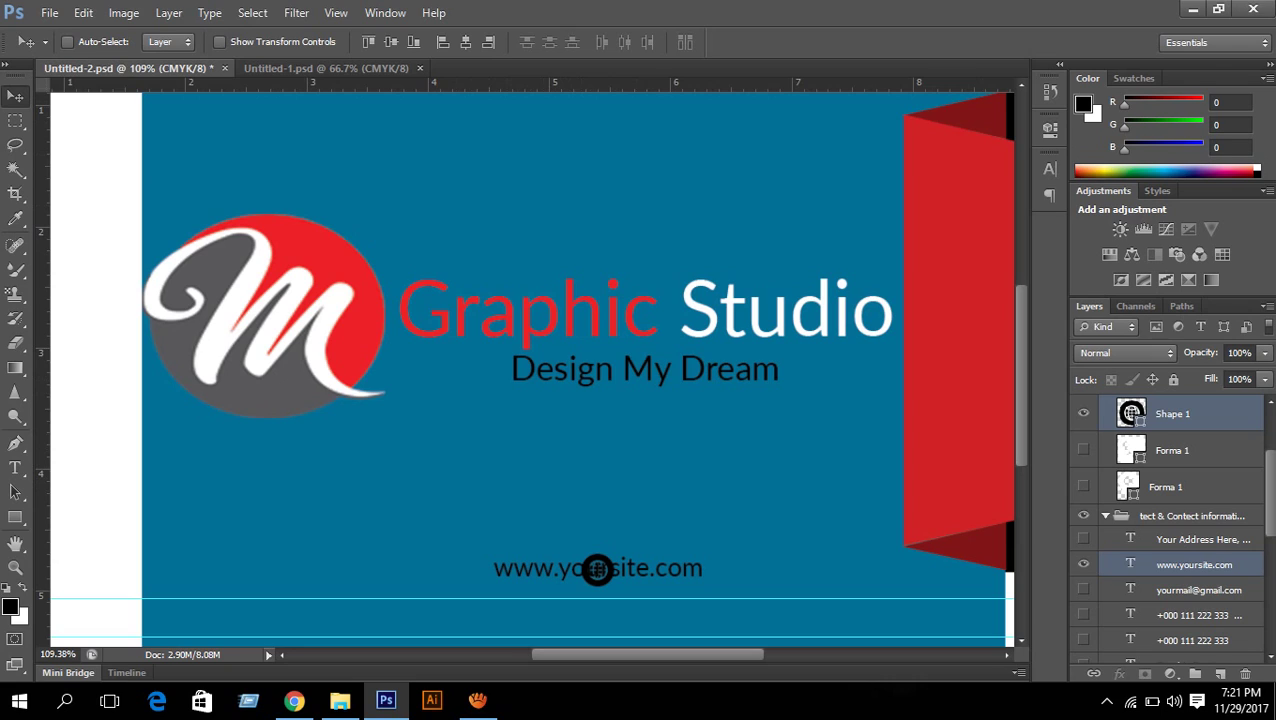
{"action": "left_click", "coordinate": [1173, 414]}
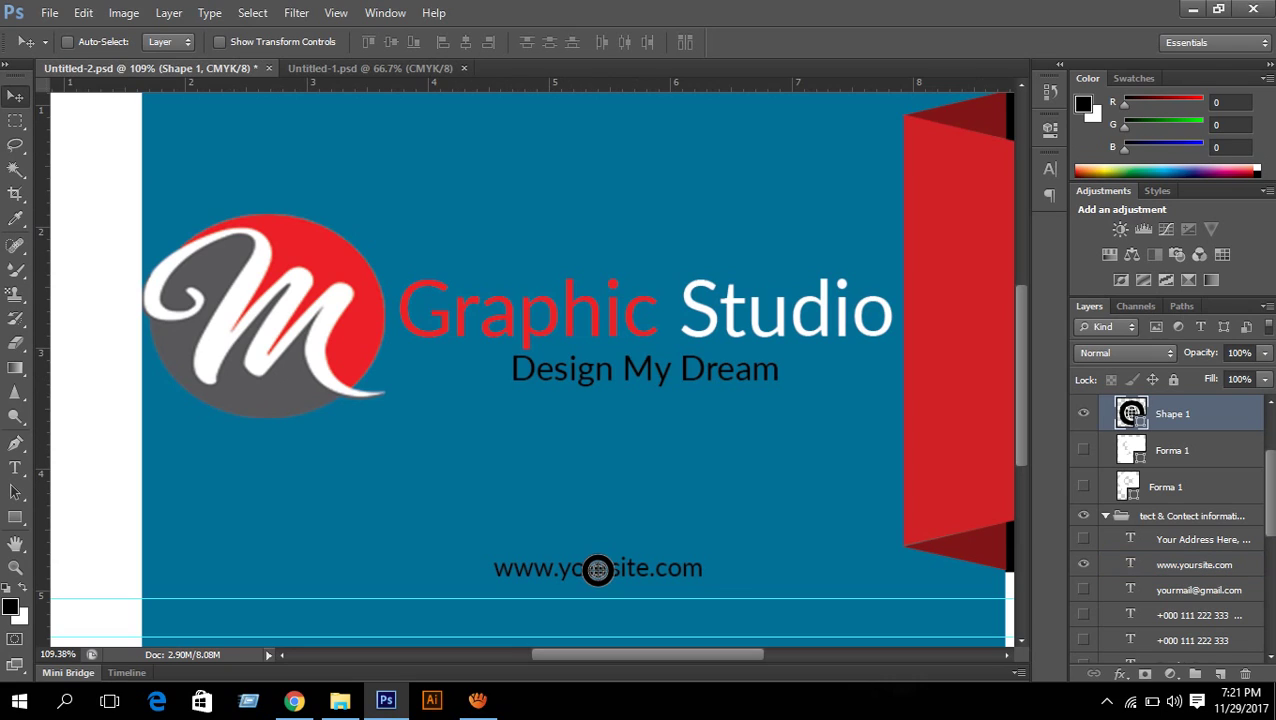
{"action": "left_click", "coordinate": [1194, 565]}
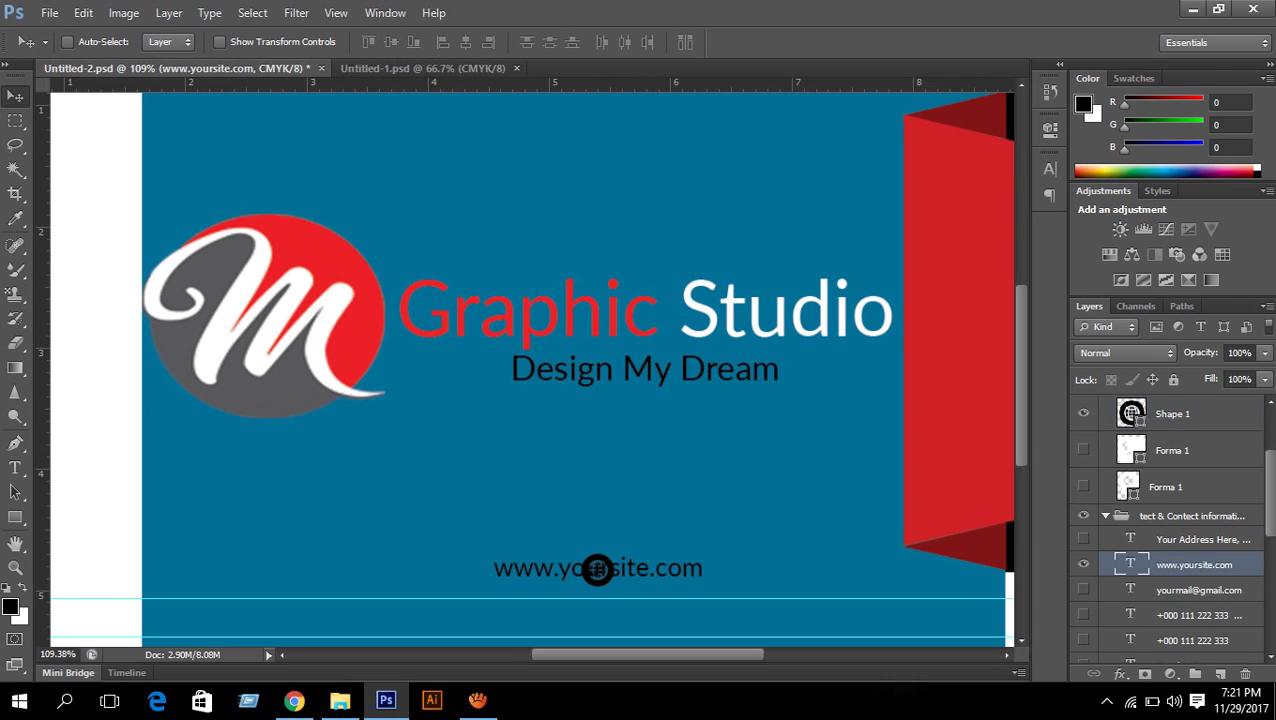
{"action": "scroll", "coordinate": [1194, 565], "scroll_direction": "down", "scroll_amount": 9}
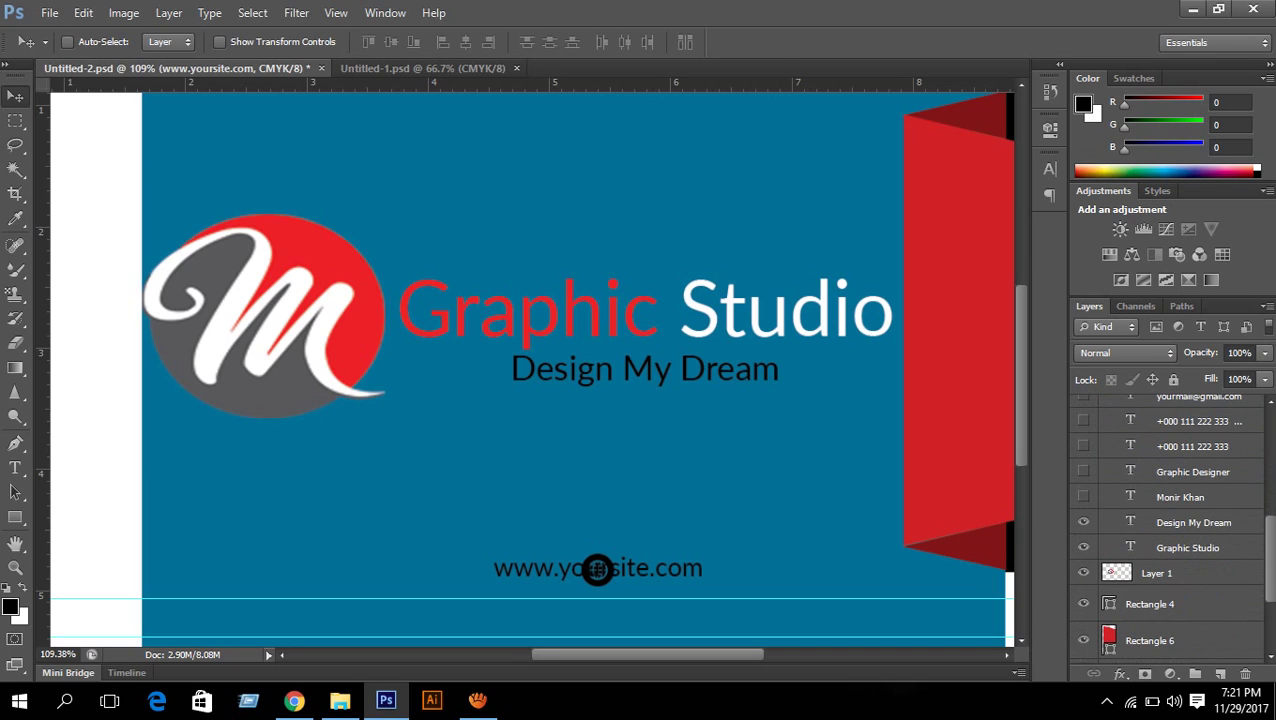
{"action": "left_click", "coordinate": [1188, 548], "text": "ctrl"}
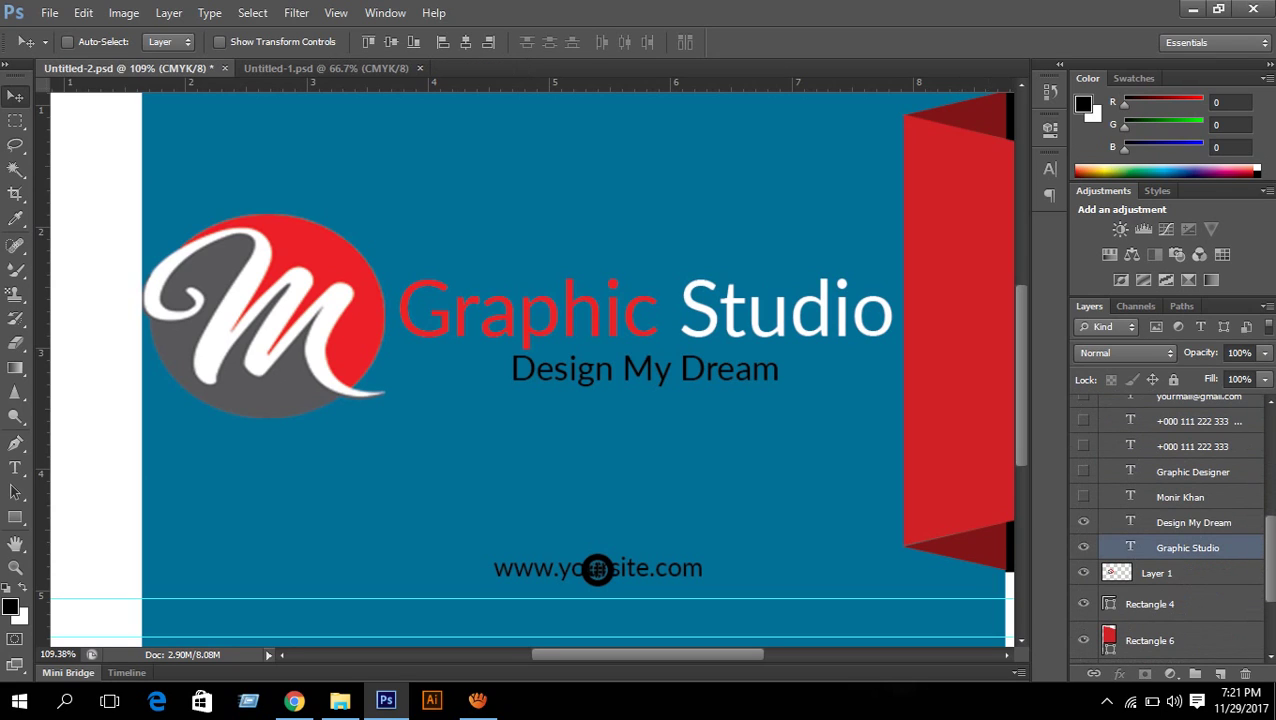
{"action": "left_click", "coordinate": [1194, 523], "text": "ctrl"}
{"action": "left_click", "coordinate": [1188, 548], "text": "ctrl"}
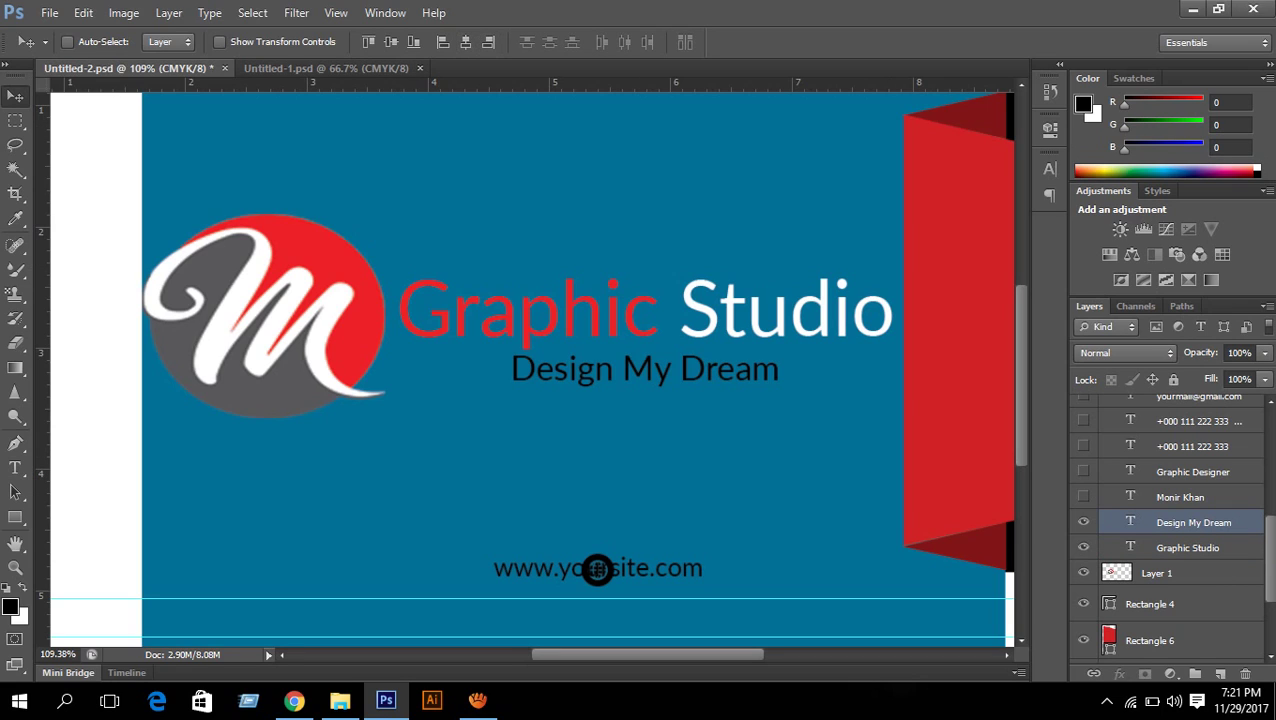
{"action": "left_click", "coordinate": [465, 41]}
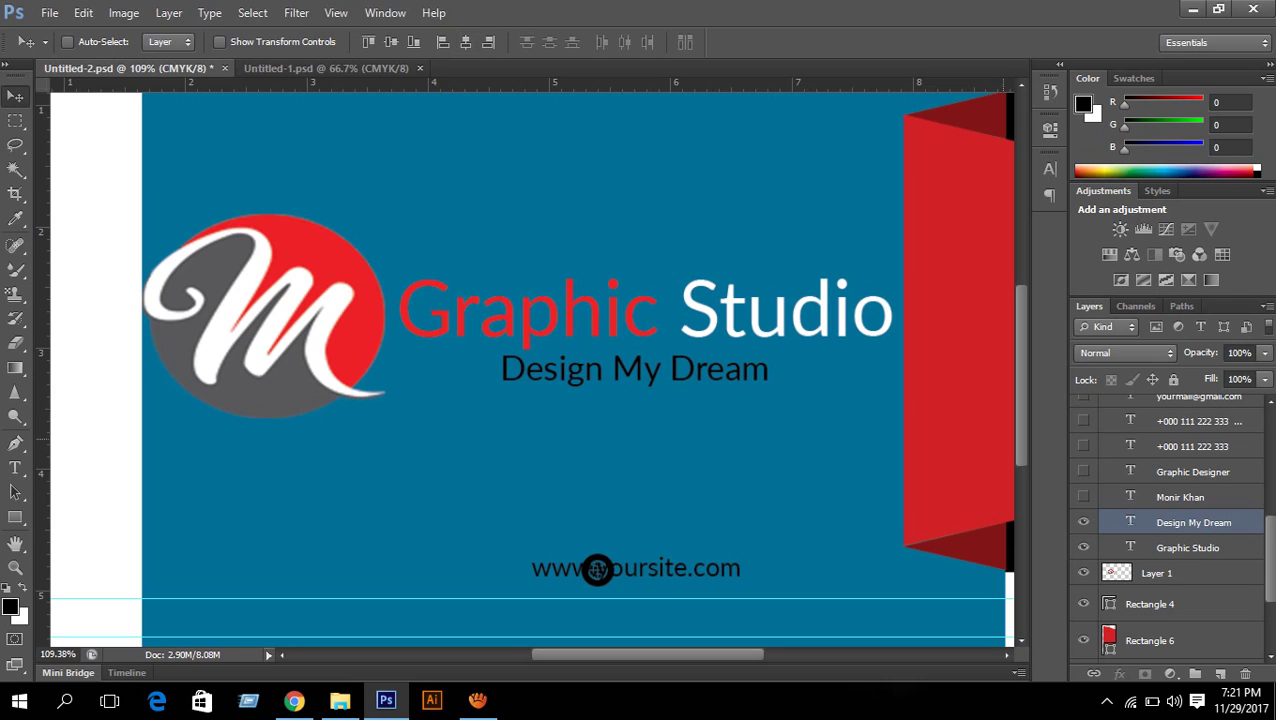
{"action": "left_click", "coordinate": [1188, 548], "text": "ctrl"}
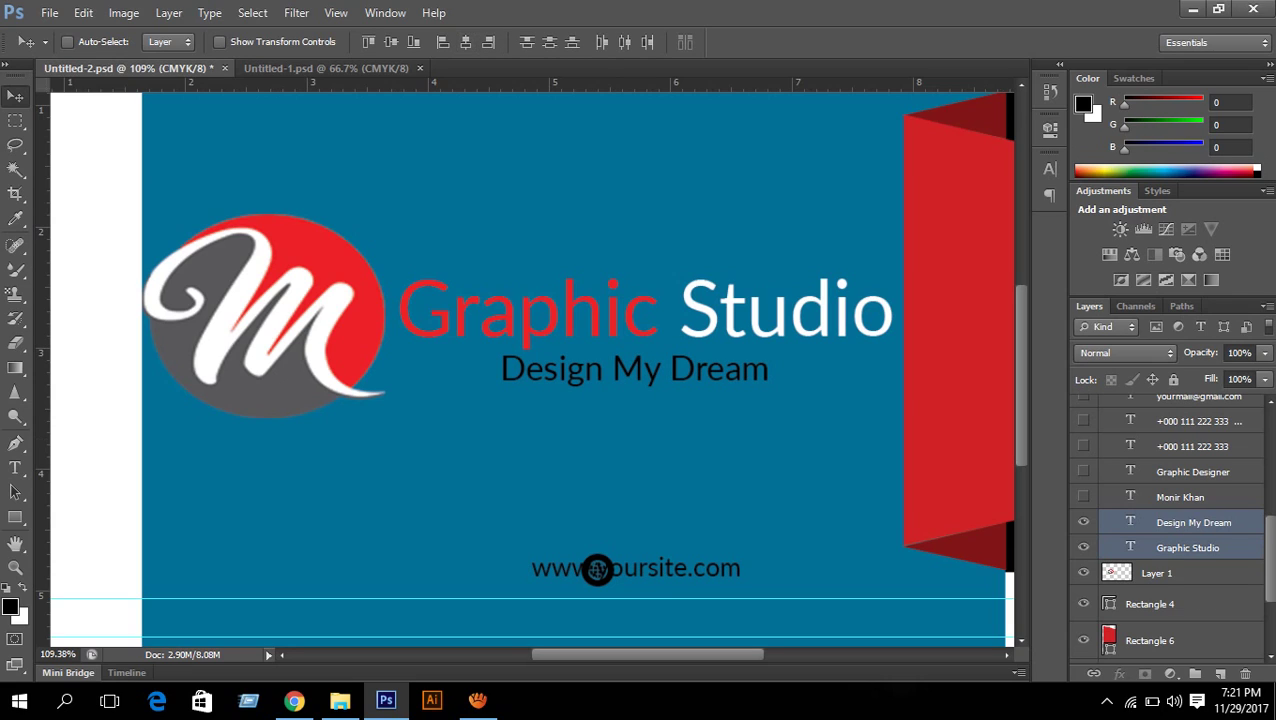
{"action": "left_click", "coordinate": [465, 41]}
{"action": "left_click", "coordinate": [465, 41]}
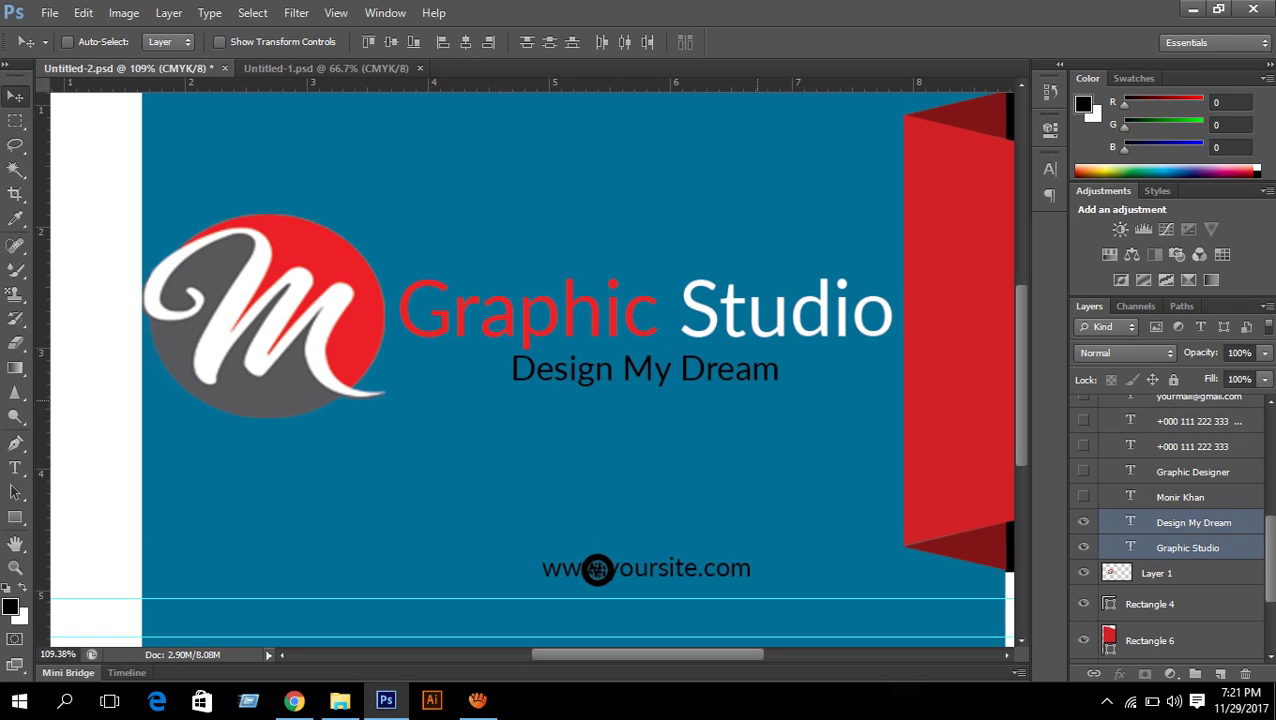
{"action": "scroll", "coordinate": [1172, 530], "scroll_direction": "up", "scroll_amount": 4}
{"action": "left_click", "coordinate": [1174, 530]}
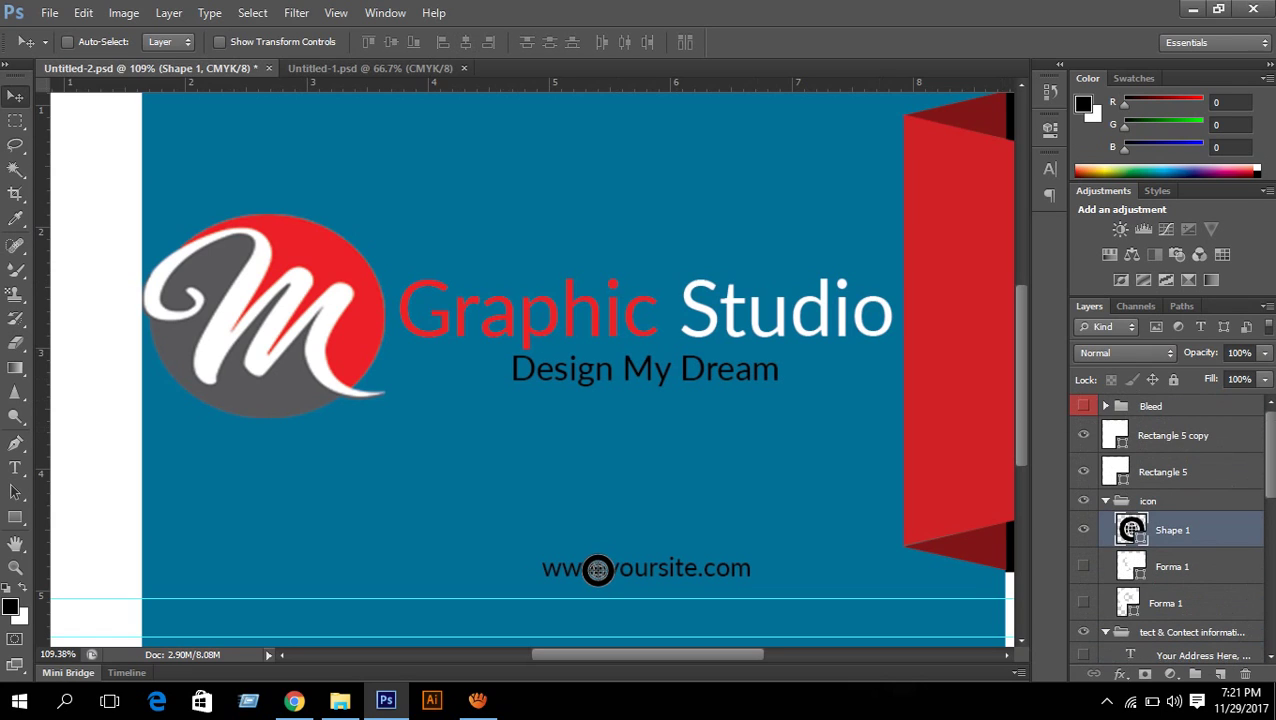
{"action": "key", "text": "Left"}
{"action": "key", "text": "Left"}
{"action": "key", "text": "Left"}
{"action": "key", "text": "Left"}
{"action": "key", "text": "Left"}
{"action": "key", "text": "Left"}
{"action": "key", "text": "Left"}
{"action": "key", "text": "Left"}
{"action": "key", "text": "Left"}
{"action": "key", "text": "Left"}
{"action": "key", "text": "Left"}
{"action": "key", "text": "Left"}
{"action": "key", "text": "Left"}
{"action": "key", "text": "Left"}
{"action": "key", "text": "Left"}
{"action": "key", "text": "Left"}
{"action": "key", "text": "Left"}
{"action": "key", "text": "Left"}
{"action": "key", "text": "Left"}
{"action": "key", "text": "Left"}
{"action": "key", "text": "Left"}
{"action": "key", "text": "Left"}
{"action": "key", "text": "Left"}
{"action": "key", "text": "Left"}
{"action": "key", "text": "Left"}
{"action": "key", "text": "Left"}
{"action": "key", "text": "Left"}
{"action": "key", "text": "Left"}
{"action": "key", "text": "Left"}
{"action": "key", "text": "Left"}
{"action": "key", "text": "Left"}
{"action": "key", "text": "Left"}
{"action": "key", "text": "Left"}
{"action": "key", "text": "Left"}
{"action": "key", "text": "Left"}
{"action": "key", "text": "Left"}
{"action": "key", "text": "Left"}
{"action": "key", "text": "Left"}
{"action": "key", "text": "Left"}
{"action": "key", "text": "Left"}
{"action": "key", "text": "Left"}
{"action": "key", "text": "Left"}
{"action": "key", "text": "Left"}
{"action": "key", "text": "Left"}
{"action": "key", "text": "Left"}
{"action": "key", "text": "Left"}
{"action": "key", "text": "Left"}
{"action": "key", "text": "Left"}
{"action": "key", "text": "Left"}
{"action": "key", "text": "Left"}
{"action": "key", "text": "Left"}
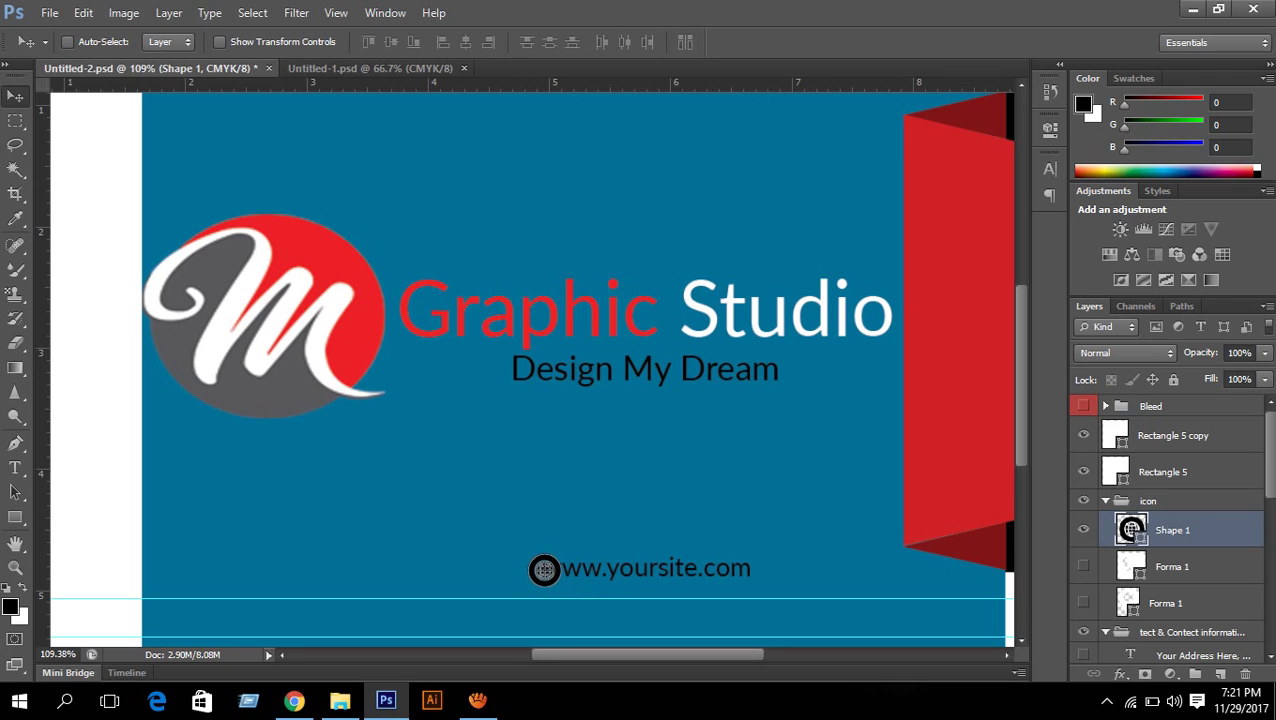
{"action": "key", "text": "Left"}
{"action": "key", "text": "Left"}
{"action": "key", "text": "Left"}
{"action": "key", "text": "Left"}
{"action": "key", "text": "Left"}
{"action": "key", "text": "Left"}
{"action": "key", "text": "Left"}
{"action": "key", "text": "Left"}
{"action": "key", "text": "Left"}
{"action": "key", "text": "Left"}
{"action": "key", "text": "Left"}
{"action": "key", "text": "Left"}
{"action": "key", "text": "Left"}
{"action": "key", "text": "Left"}
{"action": "key", "text": "Left"}
{"action": "key", "text": "Left"}
{"action": "key", "text": "Left"}
{"action": "key", "text": "Left"}
{"action": "key", "text": "Left"}
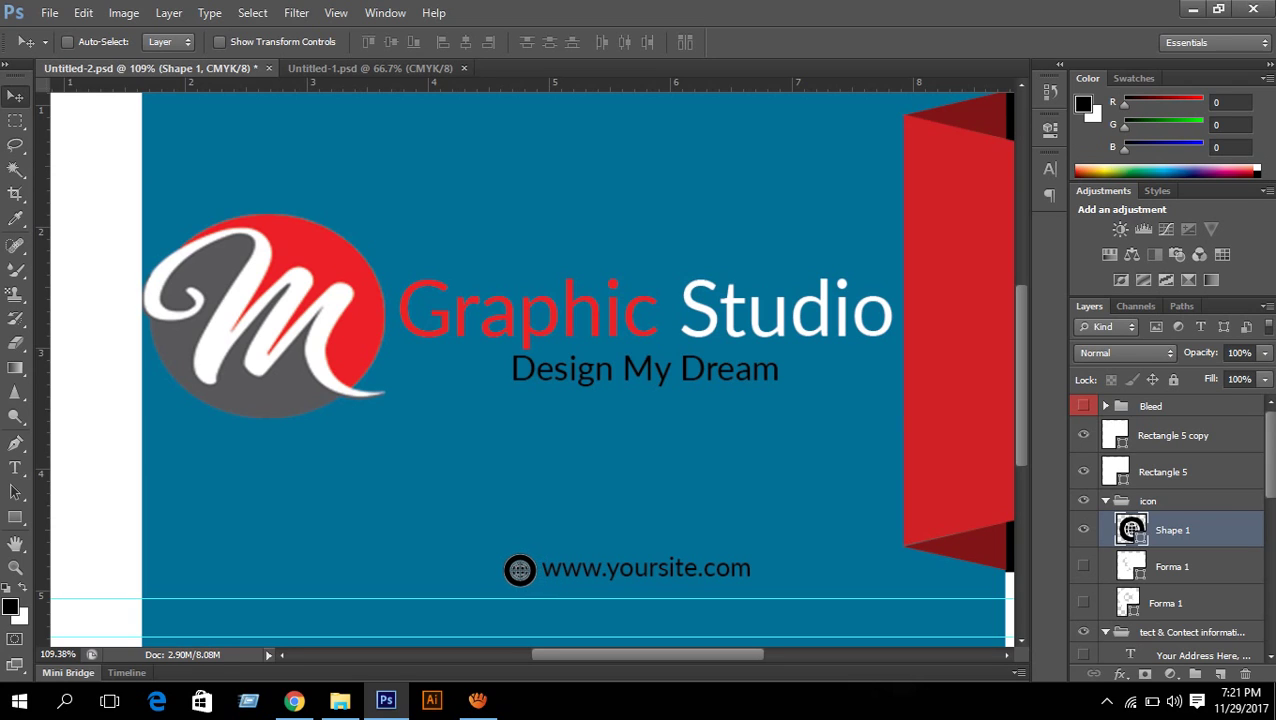
{"action": "key", "text": "Left"}
Fit the whole card in view, hide the guides and save the document
{"action": "key", "text": "ctrl+0"}
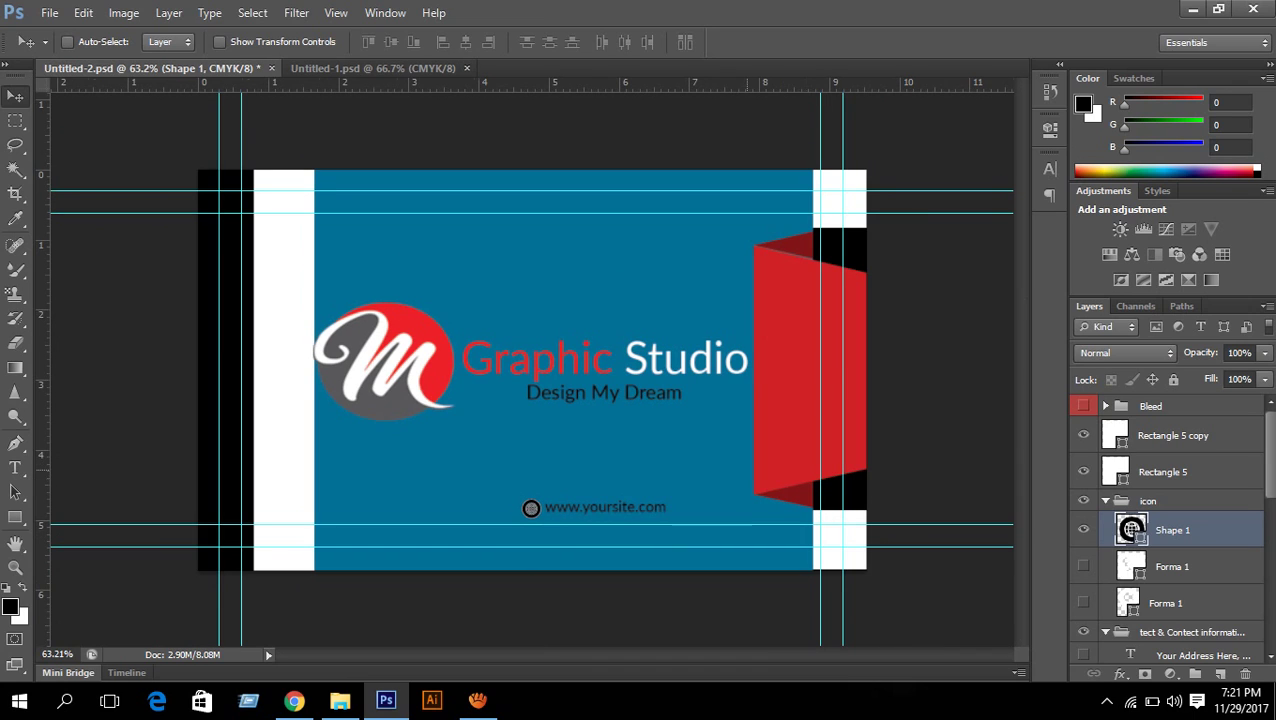
{"action": "scroll", "coordinate": [807, 479], "scroll_direction": "up", "scroll_amount": 1}
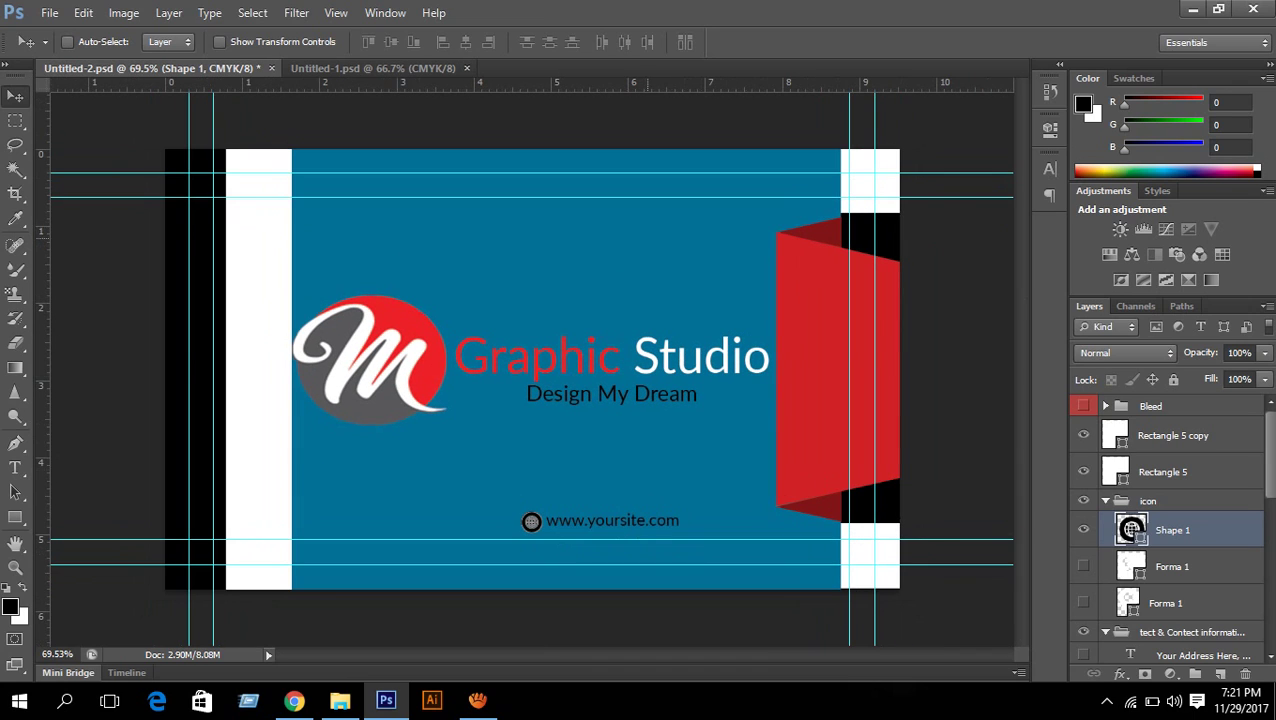
{"action": "key", "text": "ctrl+semicolon"}
{"action": "key", "text": "ctrl+s"}
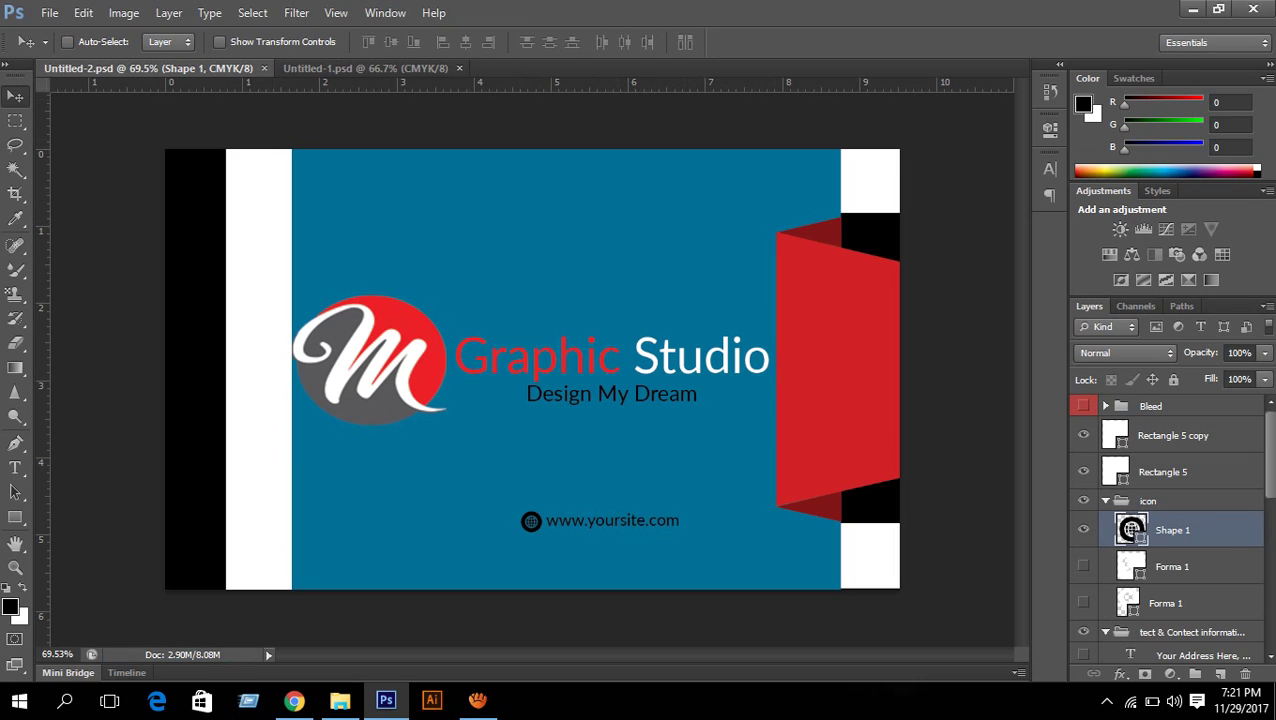
From the EGDownloads folder in Documents, open the Photoshop file inside the Paid Mockup_1 Gift archive
{"action": "left_click", "coordinate": [1192, 9]}
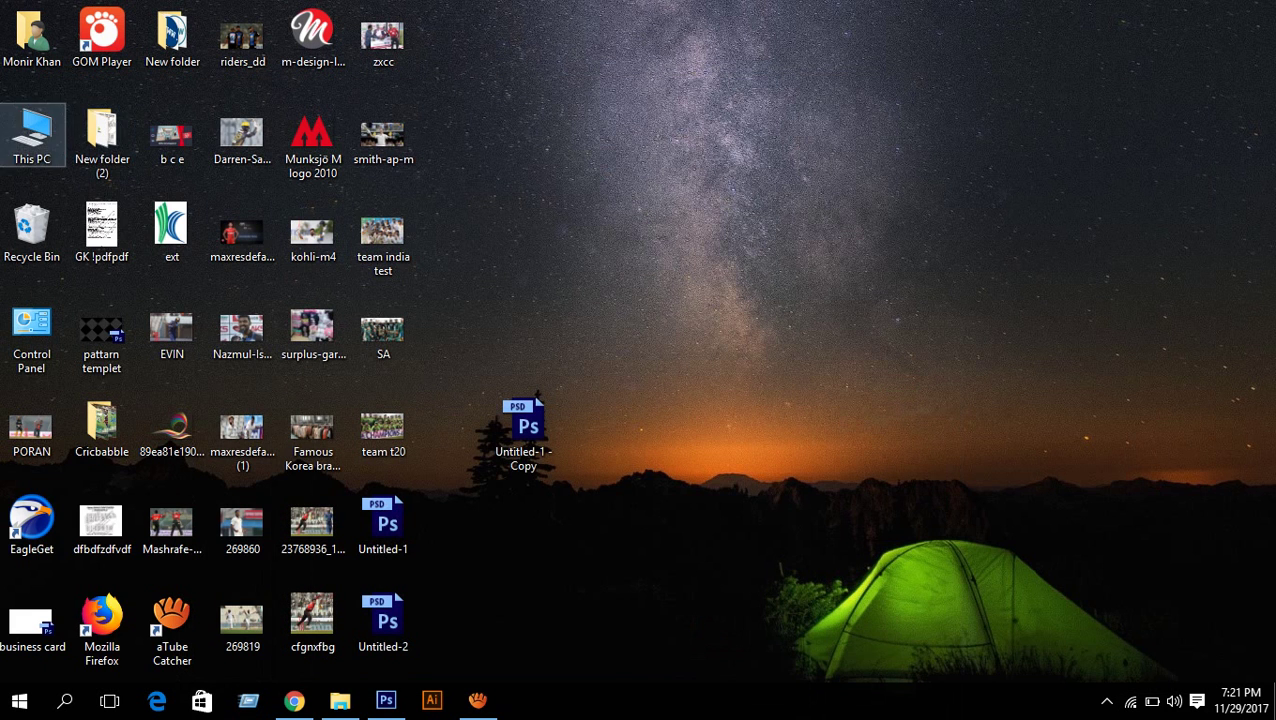
{"action": "double_click", "coordinate": [32, 135]}
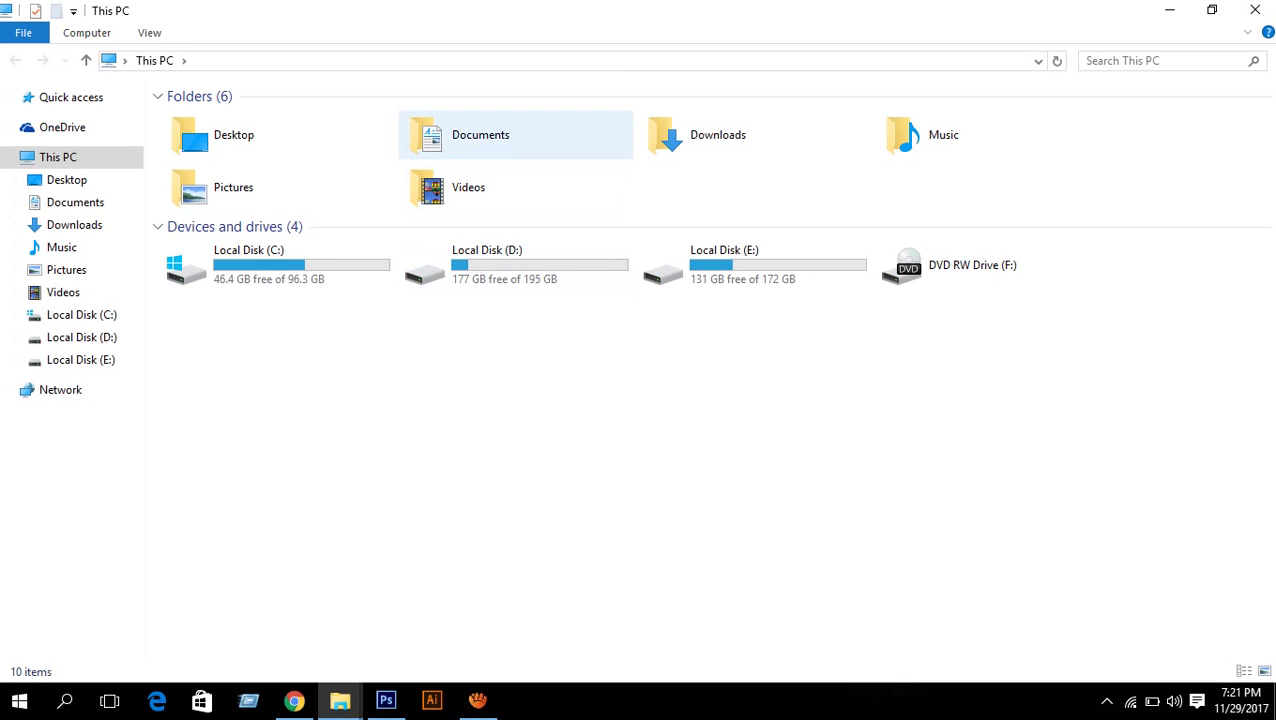
{"action": "double_click", "coordinate": [500, 136]}
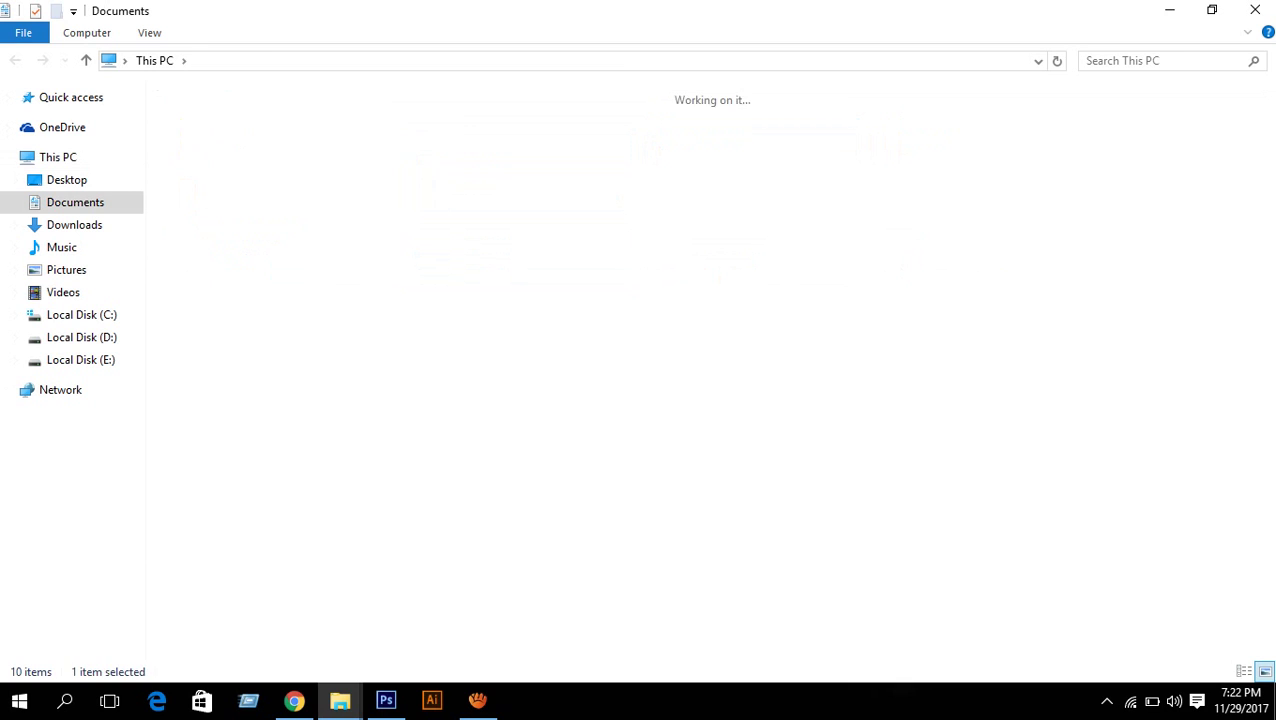
{"action": "left_click", "coordinate": [210, 140]}
{"action": "double_click", "coordinate": [210, 140]}
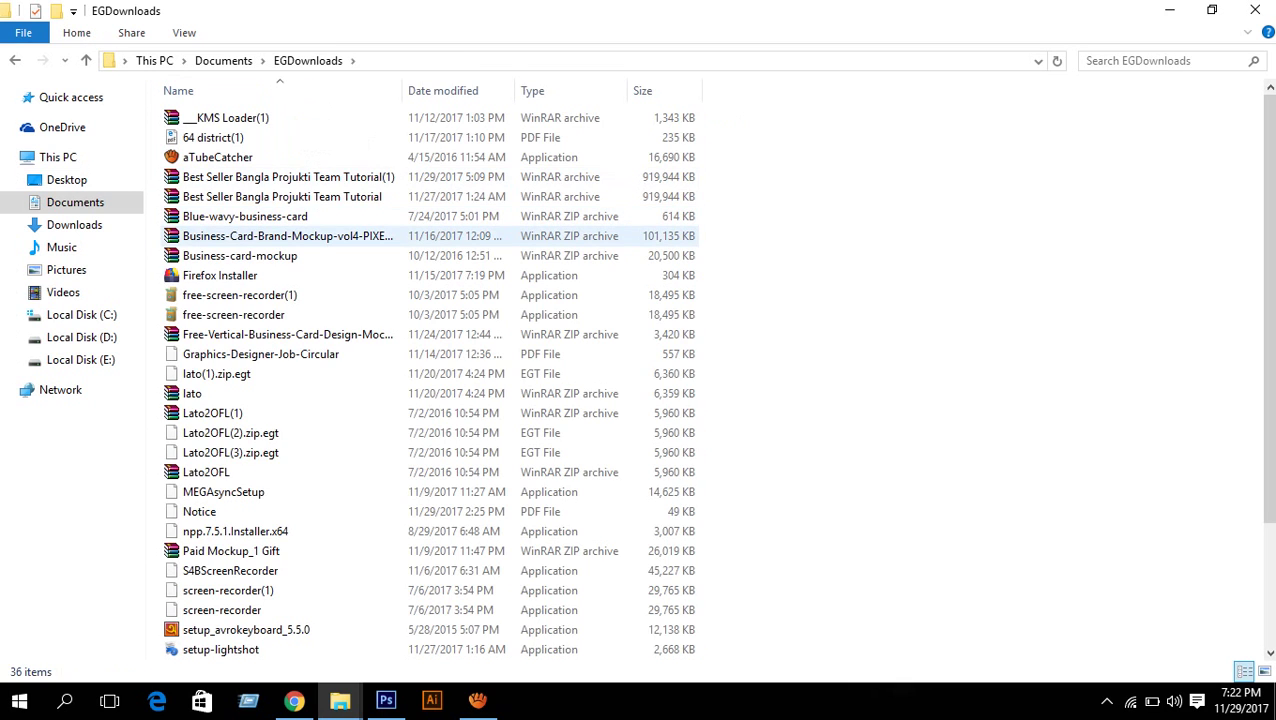
{"action": "scroll", "coordinate": [335, 278], "scroll_direction": "down", "scroll_amount": 3}
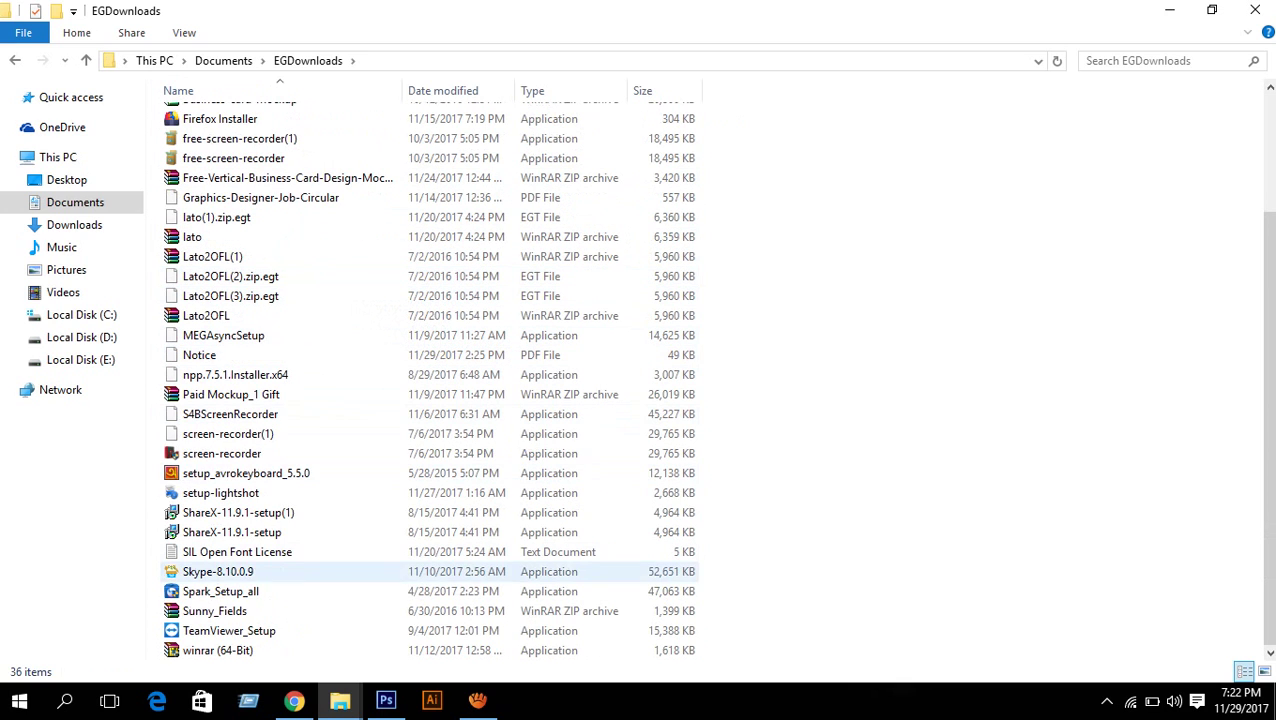
{"action": "double_click", "coordinate": [230, 394]}
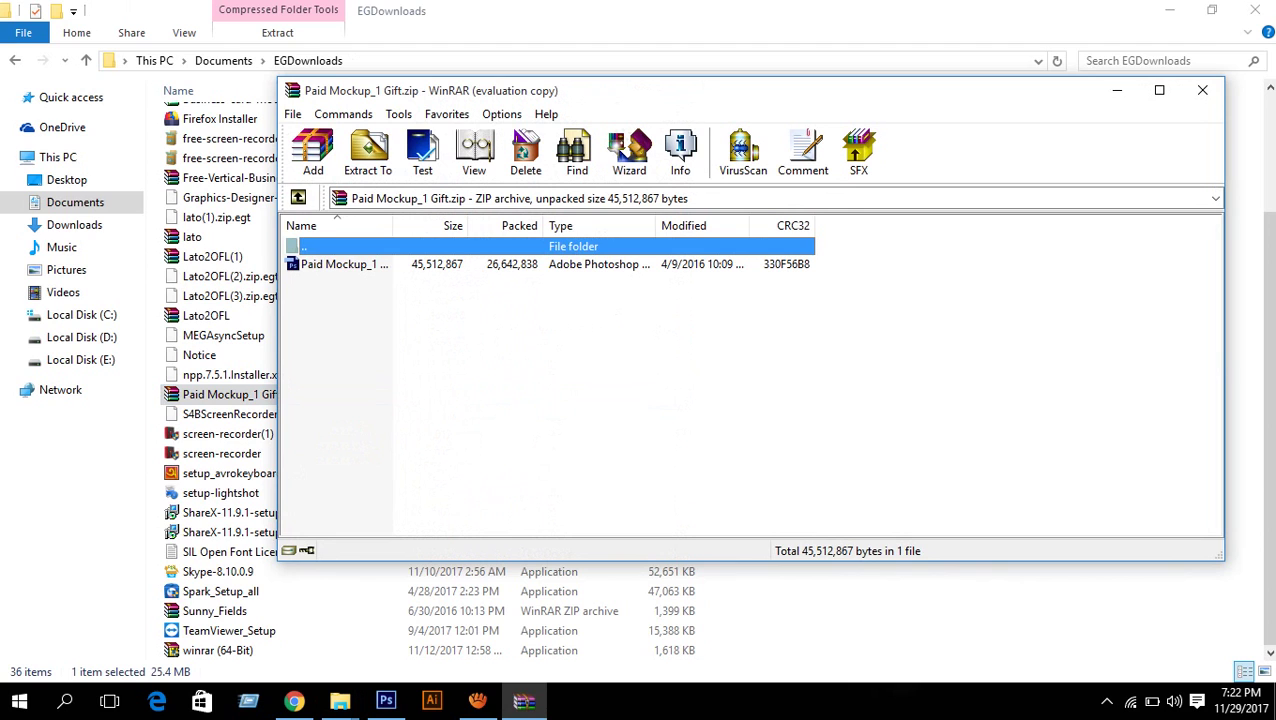
{"action": "double_click", "coordinate": [344, 265]}
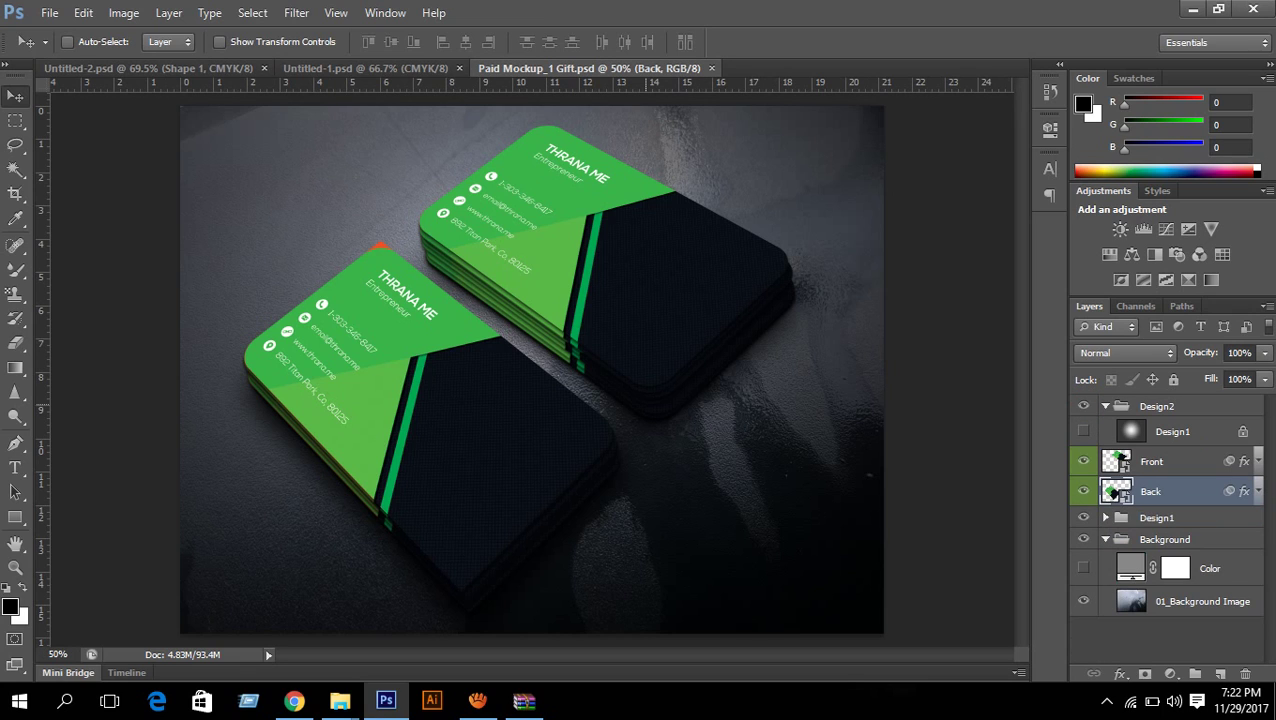
Open the contents of the mockup's Front smart object for editing
{"action": "scroll", "coordinate": [532, 369], "scroll_direction": "down", "scroll_amount": 3}
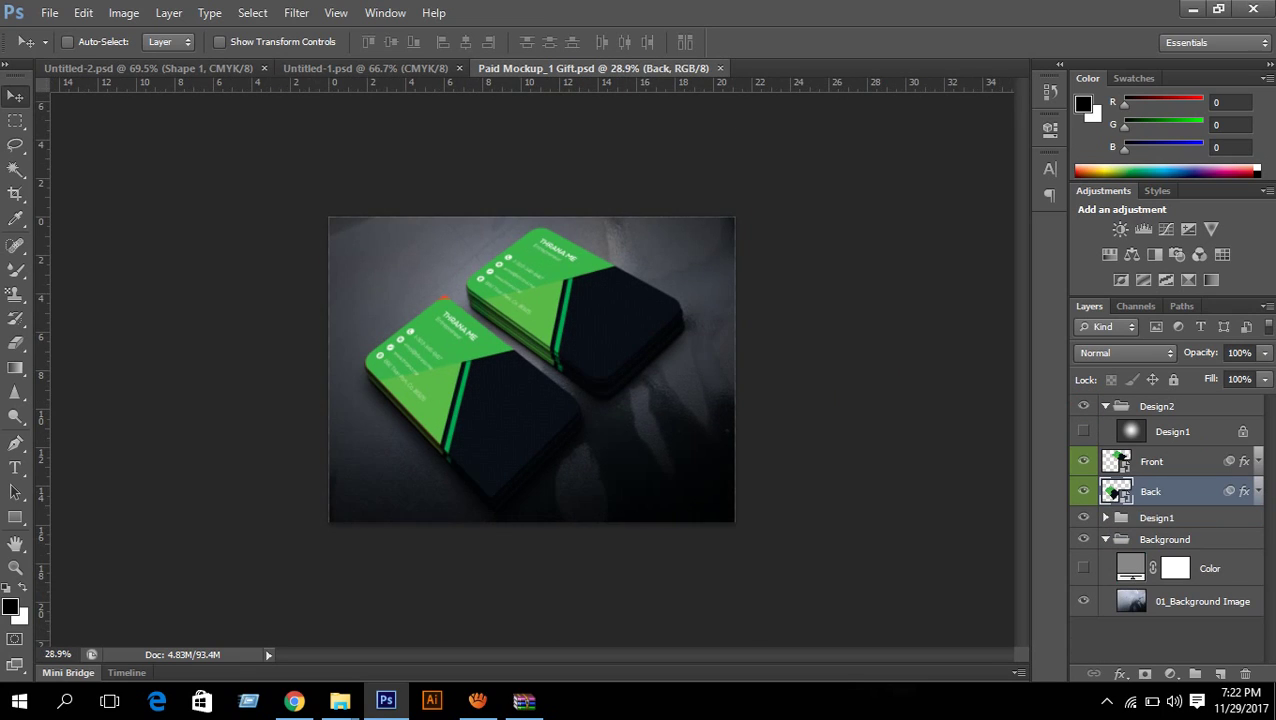
{"action": "left_click", "coordinate": [1152, 461]}
{"action": "double_click", "coordinate": [1116, 461]}
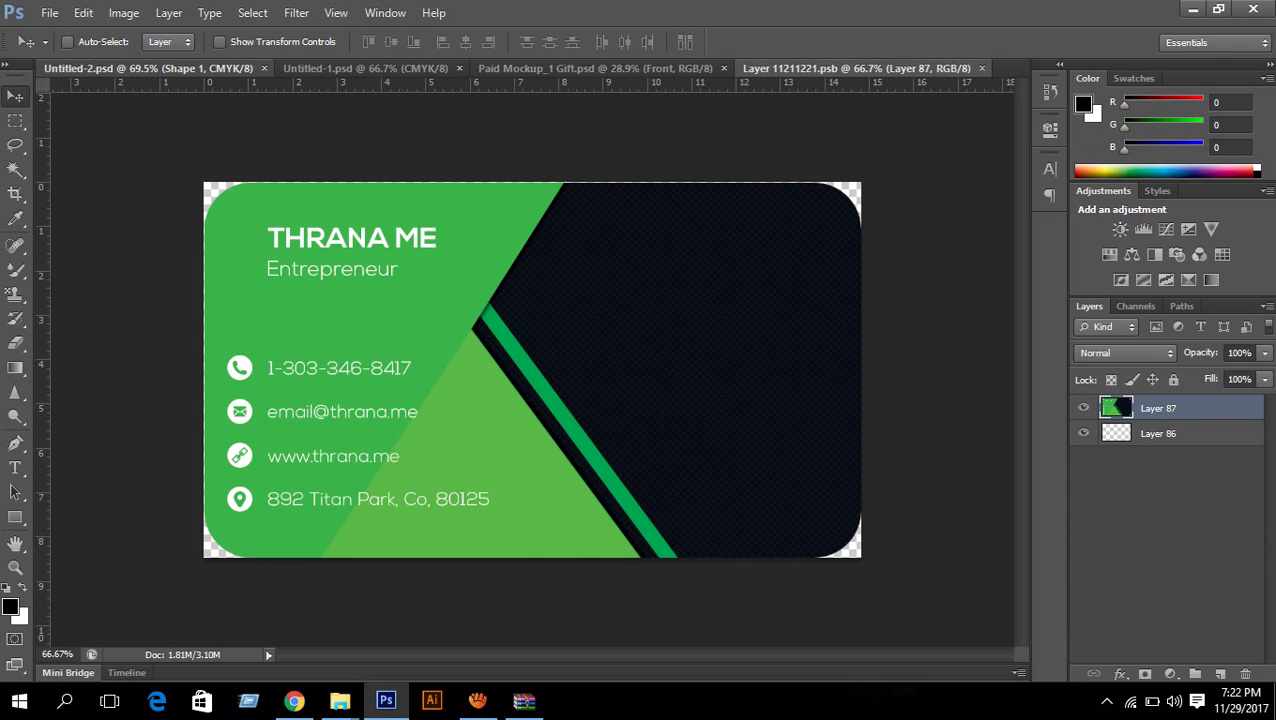
Copy the entire merged card artwork from Untitled-1.psd and paste it into the Front smart object document, Layer 11211221.psb
{"action": "left_click", "coordinate": [148, 69]}
{"action": "left_click", "coordinate": [364, 69]}
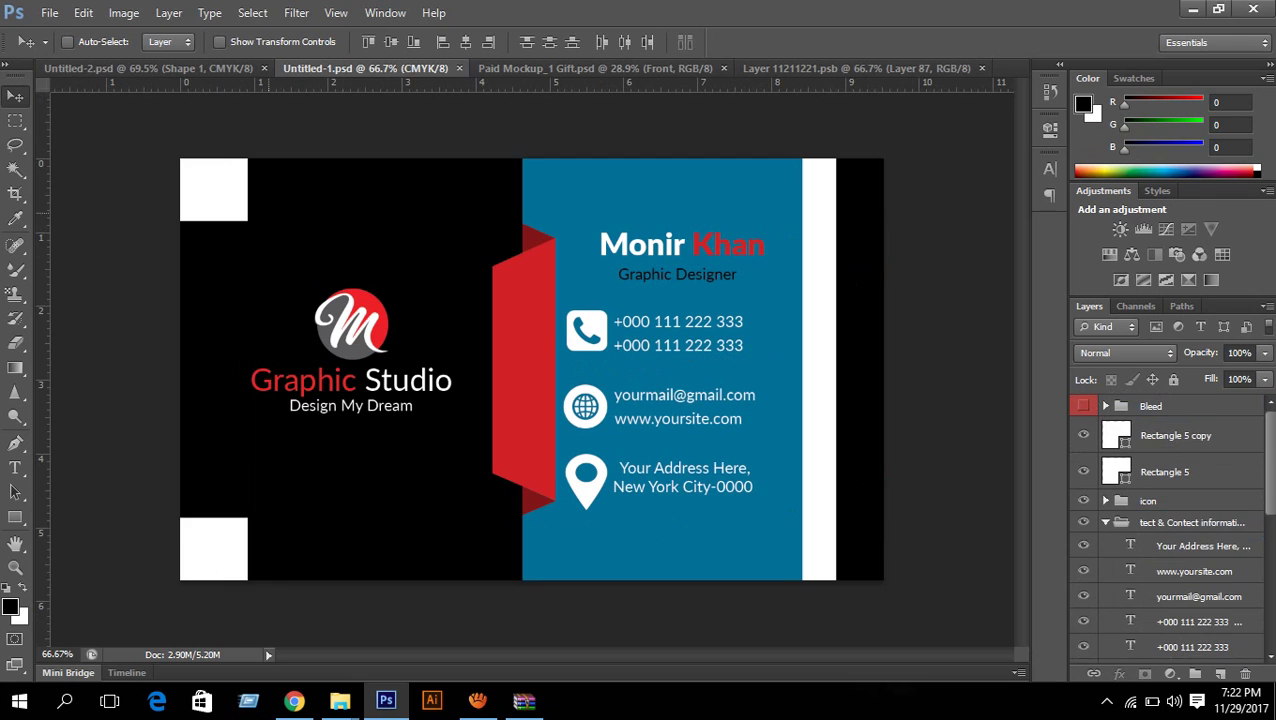
{"action": "left_click", "coordinate": [15, 121]}
{"action": "left_click_drag", "start_coordinate": [180, 158], "coordinate": [928, 671]}
{"action": "left_click", "coordinate": [83, 12]}
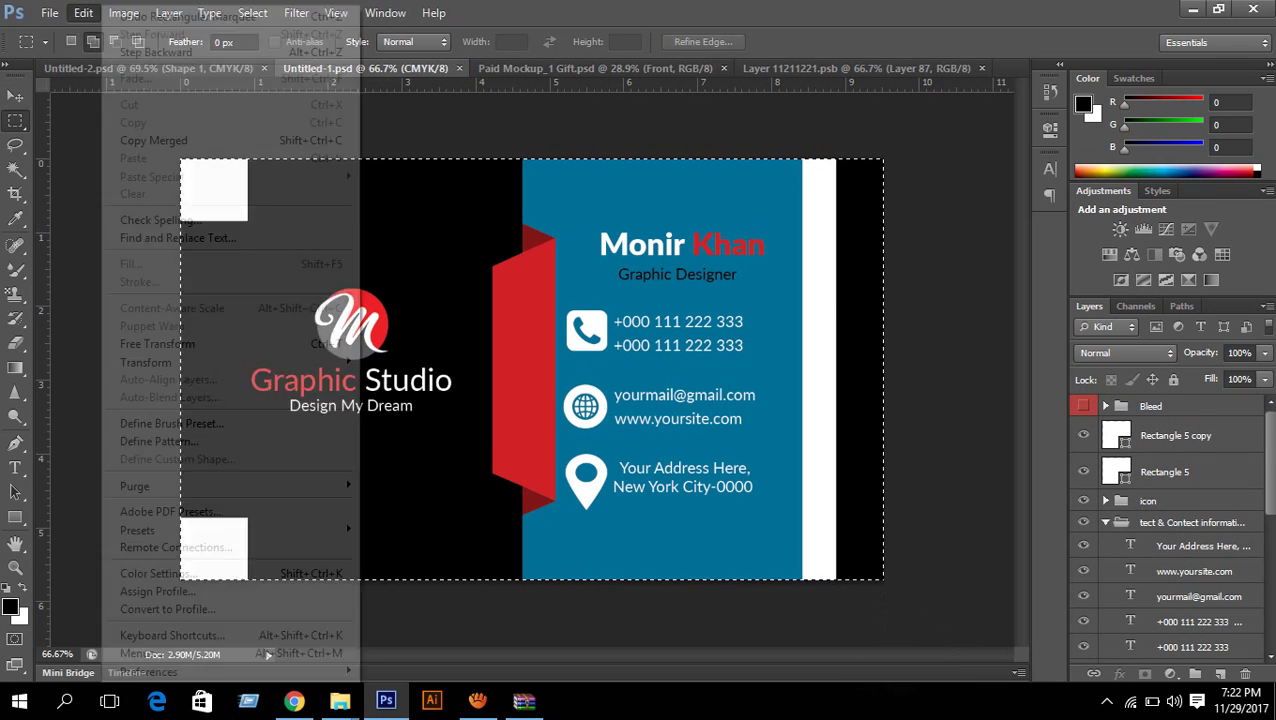
{"action": "left_click", "coordinate": [150, 138]}
{"action": "left_click", "coordinate": [856, 68]}
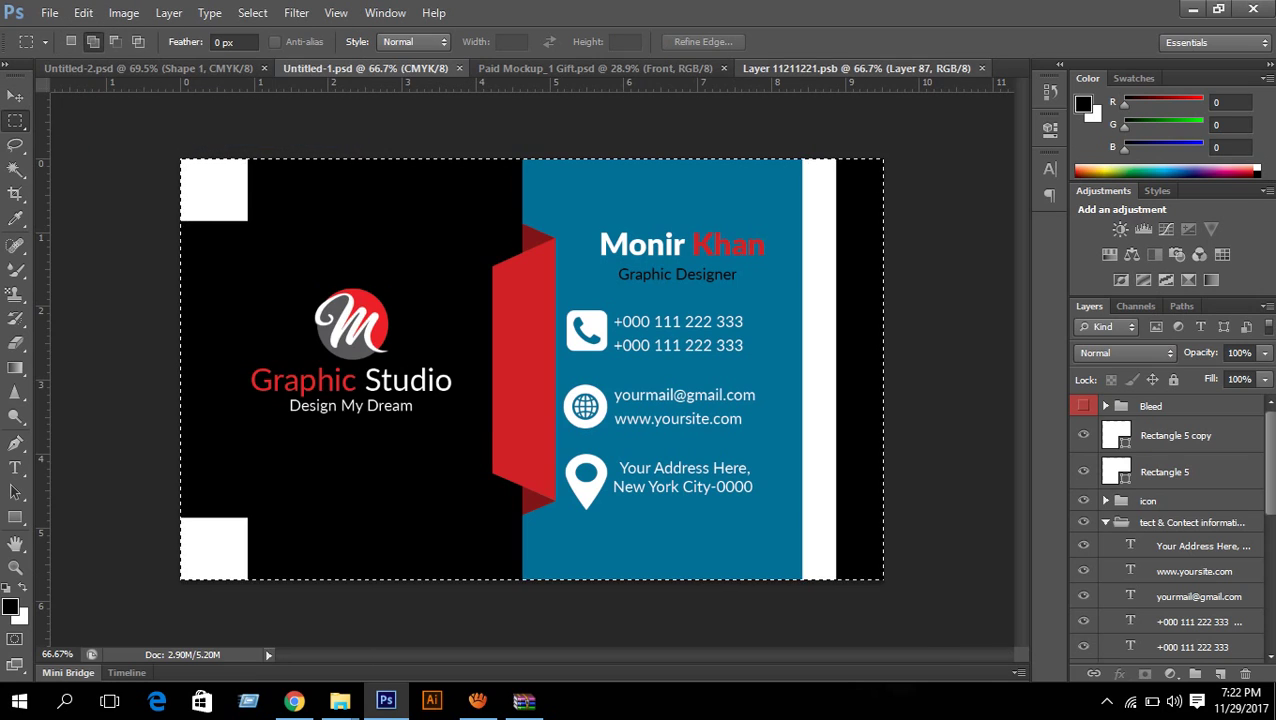
{"action": "key", "text": "ctrl+v"}
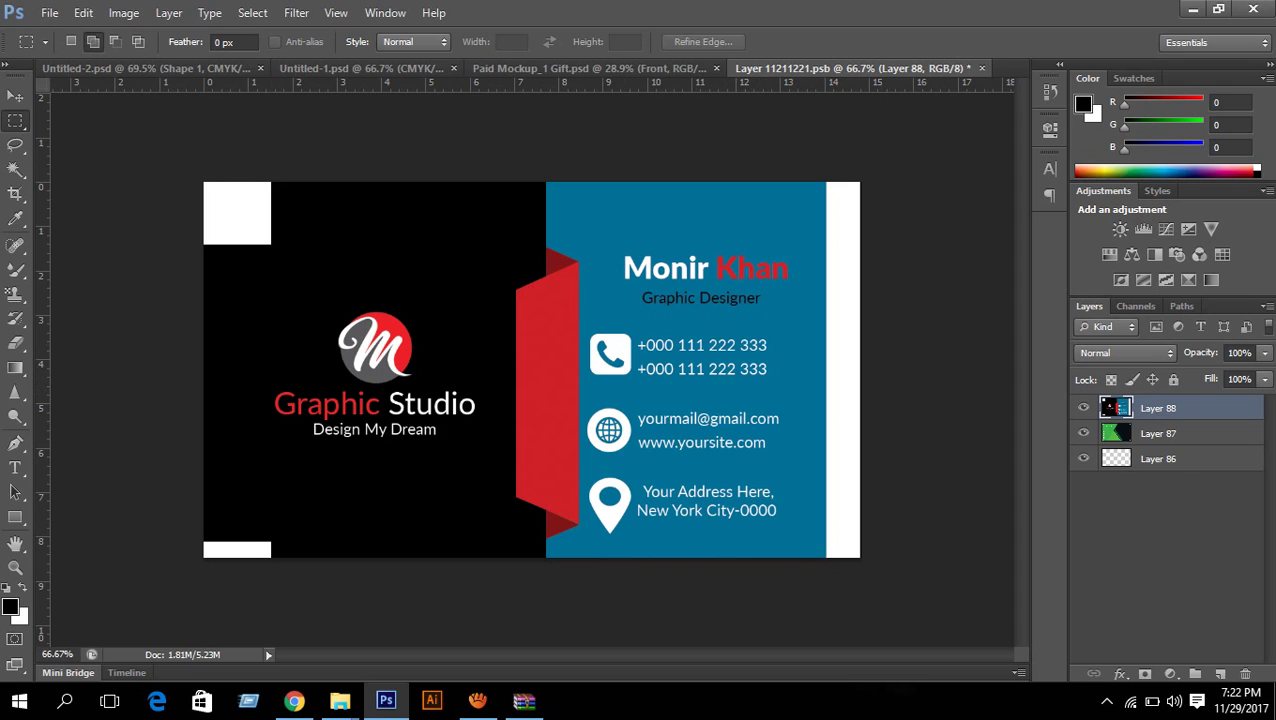
Try to align the pasted artwork with the green card layer, Layer 87, by right edges and by horizontal centers
{"action": "left_click", "coordinate": [1160, 433], "text": "ctrl"}
{"action": "left_click", "coordinate": [15, 96]}
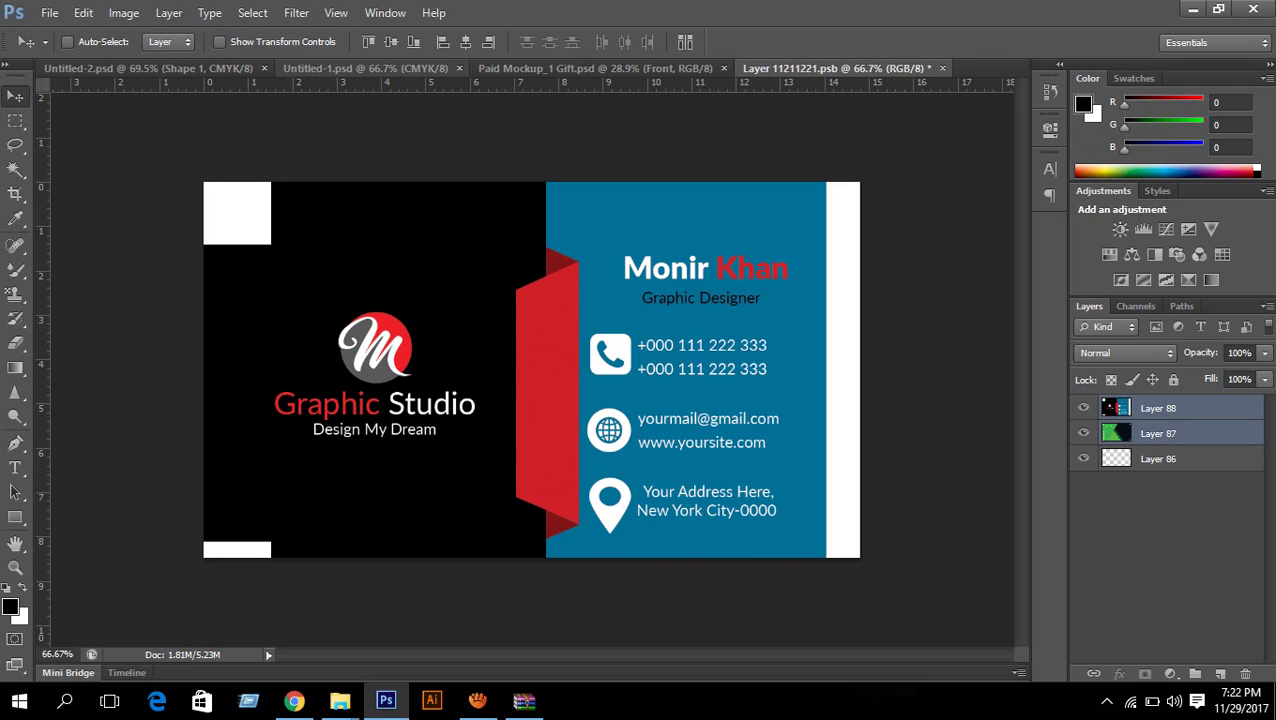
{"action": "left_click", "coordinate": [488, 41]}
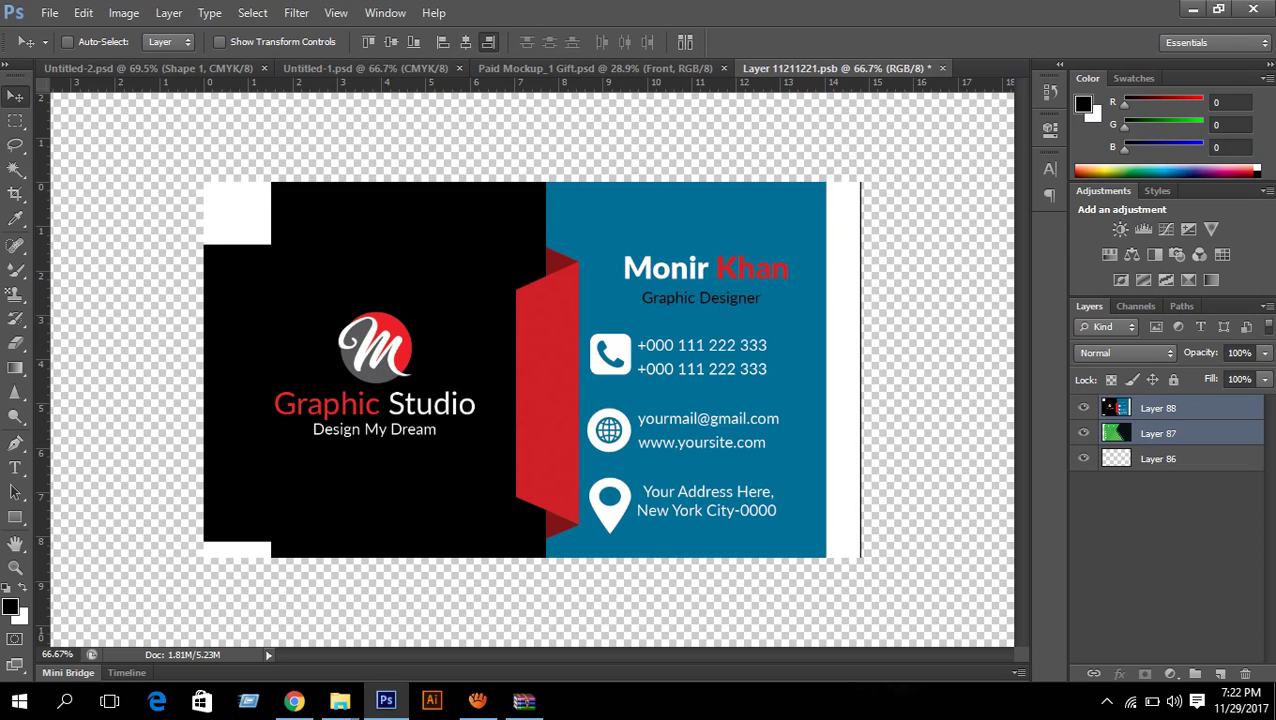
{"action": "left_click", "coordinate": [465, 42]}
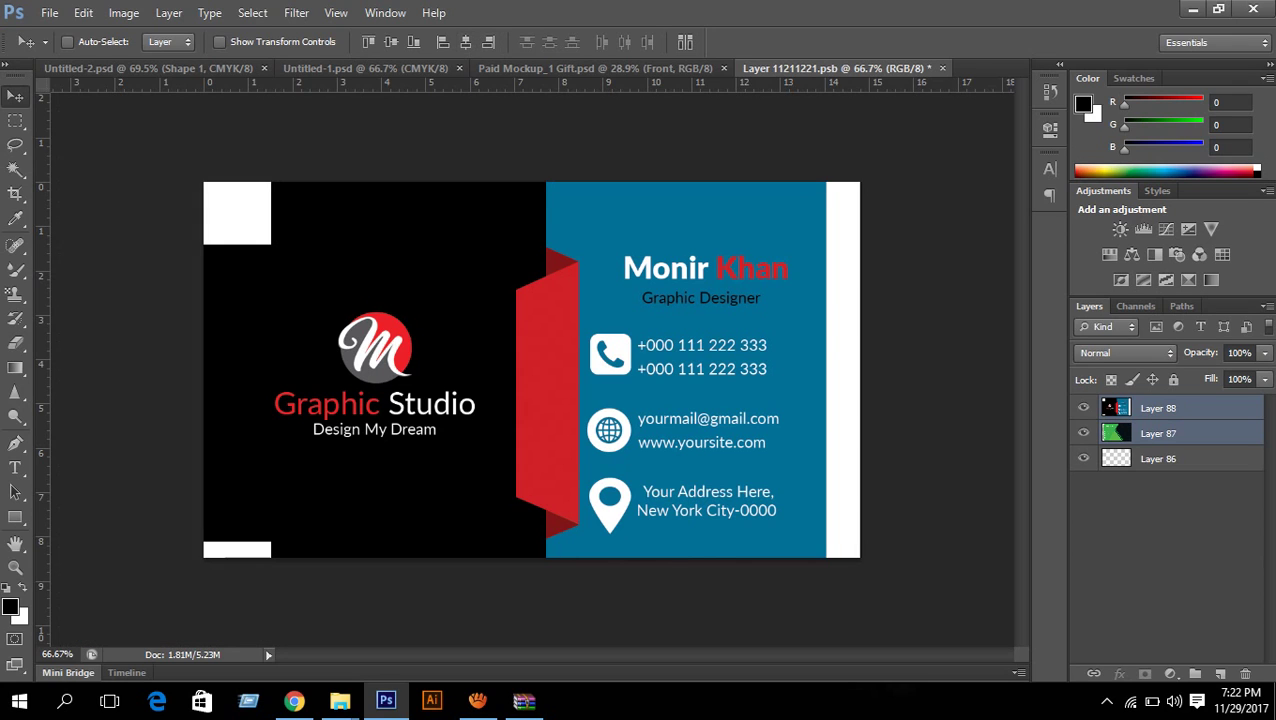
Free-transform the pasted card artwork, Layer 88, and move it 16 px left and 16 px up
{"action": "scroll", "coordinate": [532, 369], "scroll_direction": "down", "scroll_amount": 5}
{"action": "scroll", "coordinate": [532, 369], "scroll_direction": "up", "scroll_amount": 1}
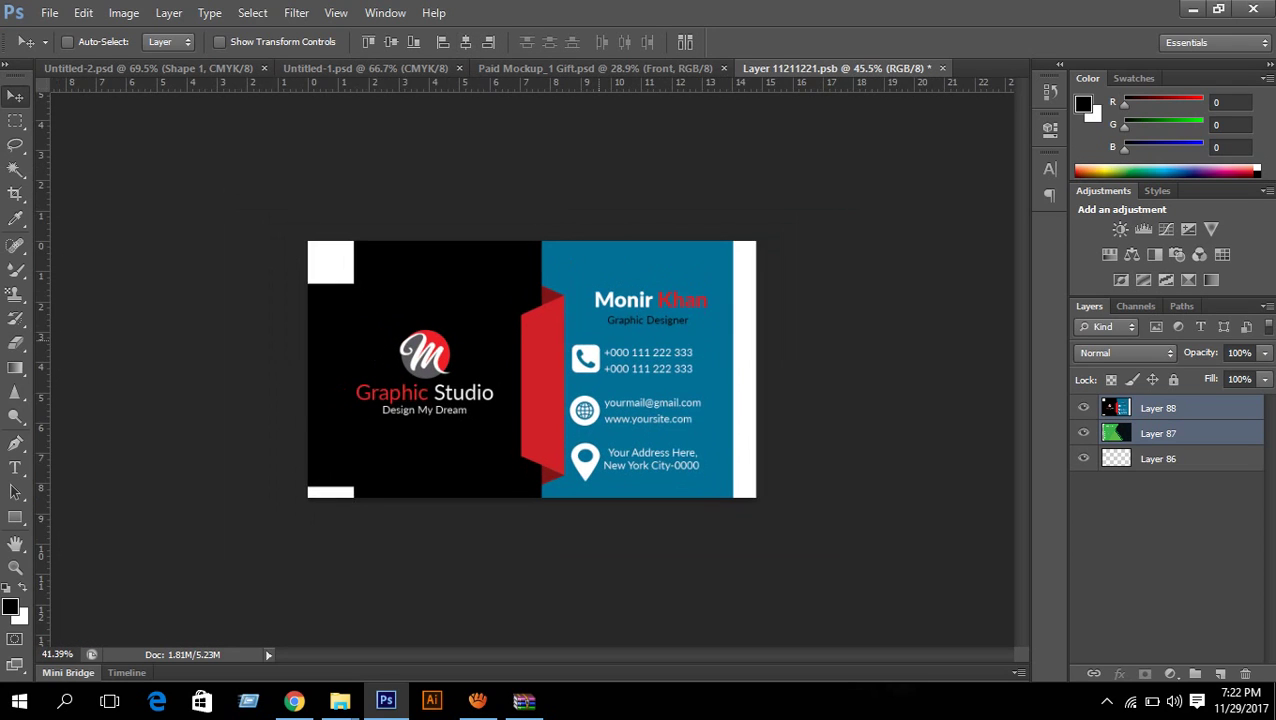
{"action": "scroll", "coordinate": [532, 369], "scroll_direction": "down", "scroll_amount": 2}
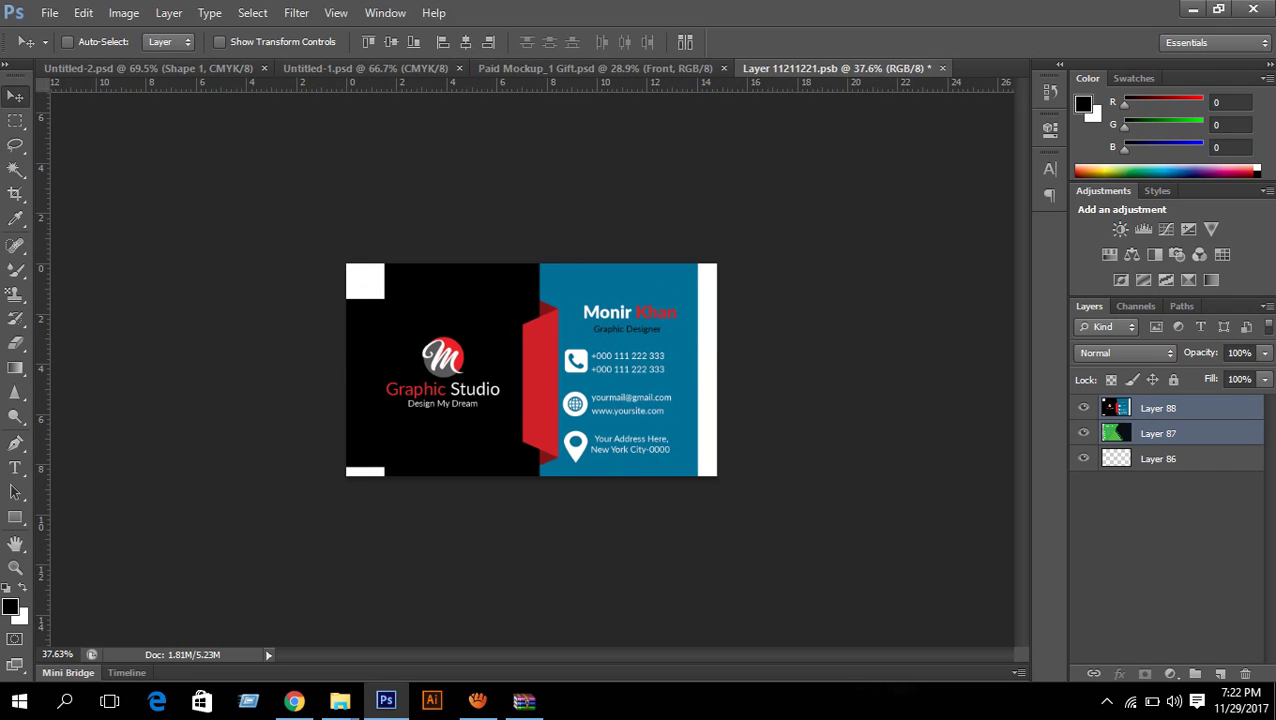
{"action": "left_click", "coordinate": [1160, 408]}
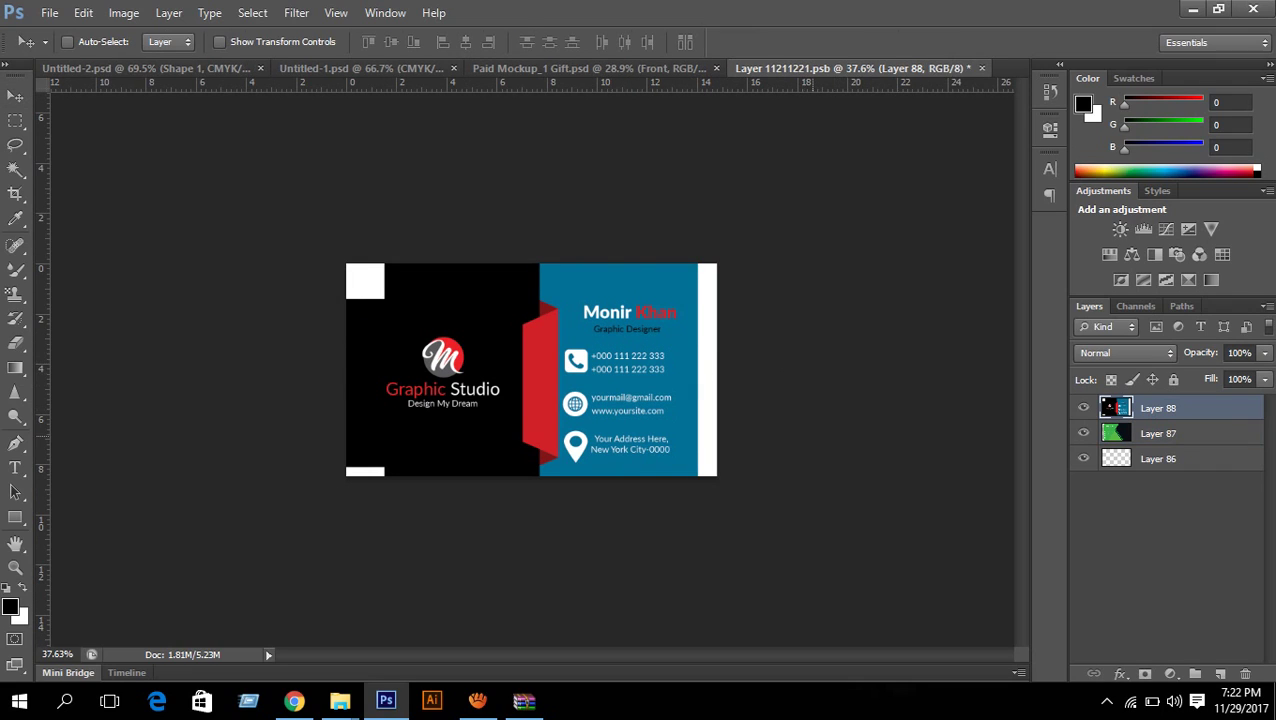
{"action": "key", "text": "ctrl+t"}
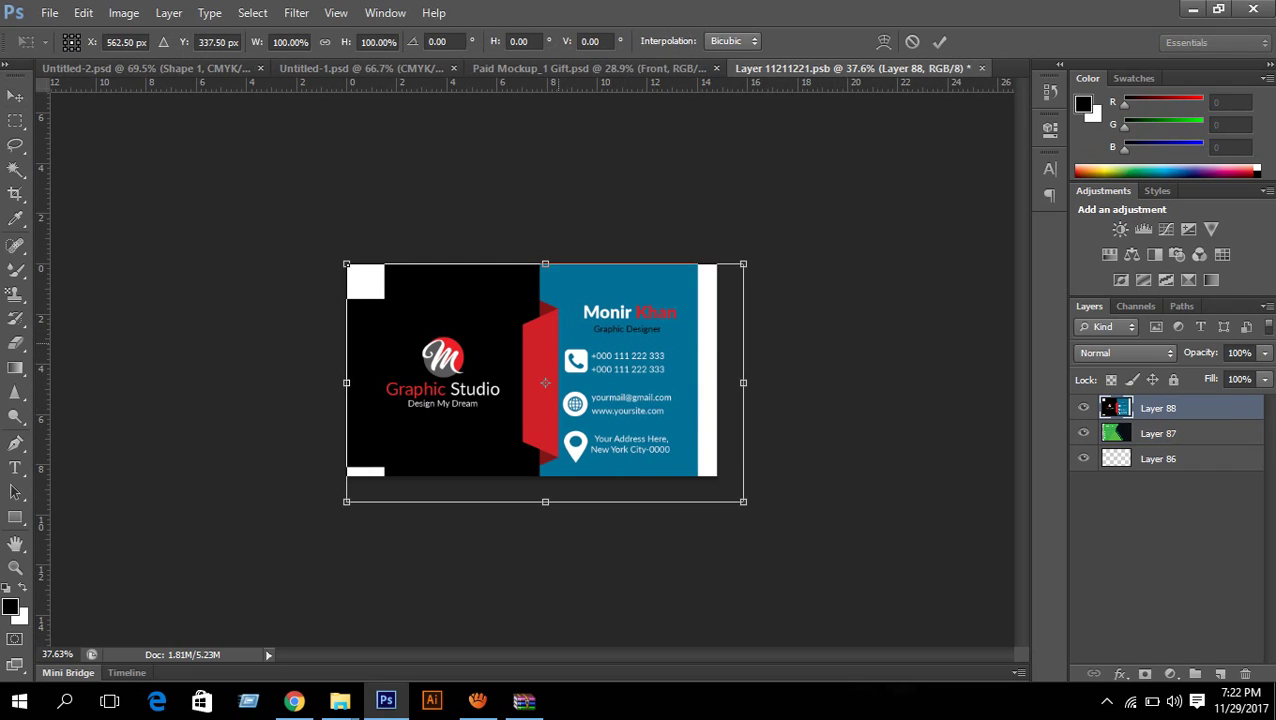
{"action": "key", "text": "Left"}
{"action": "key", "text": "Left"}
{"action": "key", "text": "Left"}
{"action": "key", "text": "Left"}
{"action": "key", "text": "Left"}
{"action": "key", "text": "Left"}
{"action": "key", "text": "Left"}
{"action": "key", "text": "Left"}
{"action": "key", "text": "Left"}
{"action": "key", "text": "Left"}
{"action": "key", "text": "Left"}
{"action": "key", "text": "Left"}
{"action": "key", "text": "Left"}
{"action": "key", "text": "Left"}
{"action": "key", "text": "Left"}
{"action": "key", "text": "Left"}
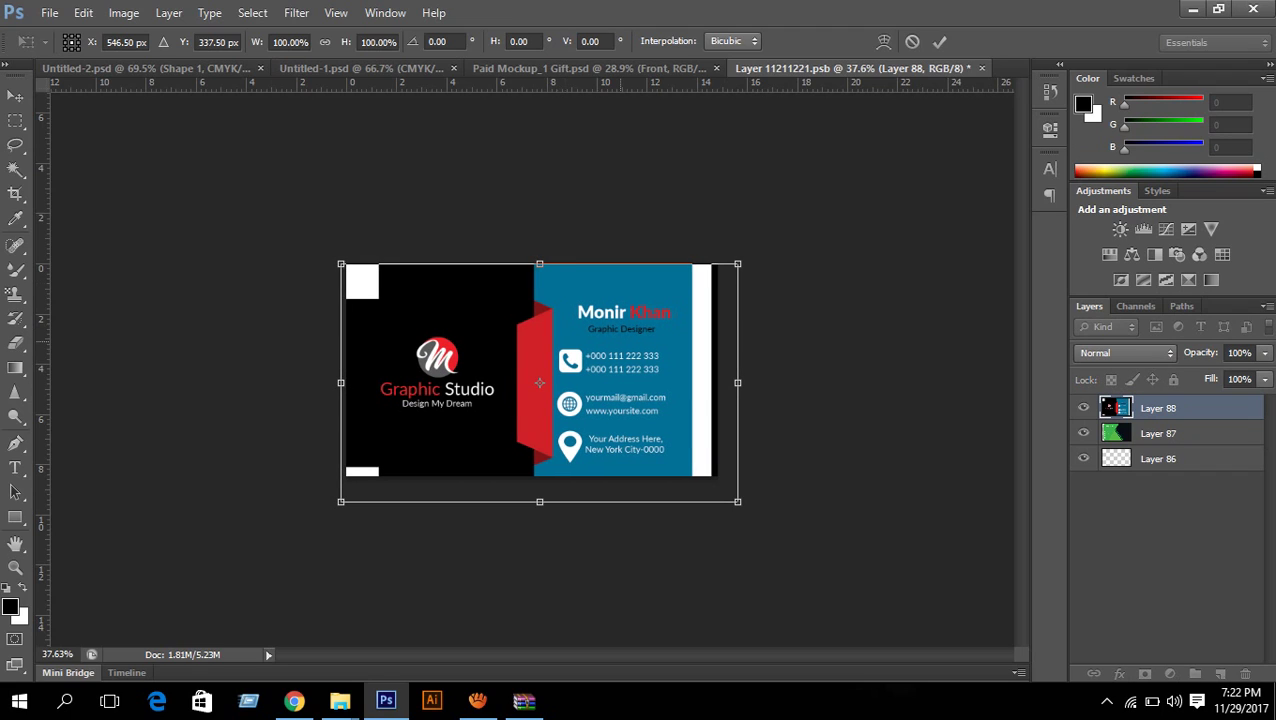
{"action": "key", "text": "Up"}
{"action": "key", "text": "Up"}
{"action": "key", "text": "Up"}
{"action": "key", "text": "Up"}
{"action": "key", "text": "Up"}
{"action": "key", "text": "Up"}
{"action": "key", "text": "Up"}
{"action": "key", "text": "Up"}
{"action": "key", "text": "Up"}
{"action": "key", "text": "Up"}
{"action": "key", "text": "Up"}
{"action": "key", "text": "Up"}
{"action": "key", "text": "Up"}
{"action": "key", "text": "Up"}
{"action": "key", "text": "Up"}
{"action": "key", "text": "Up"}
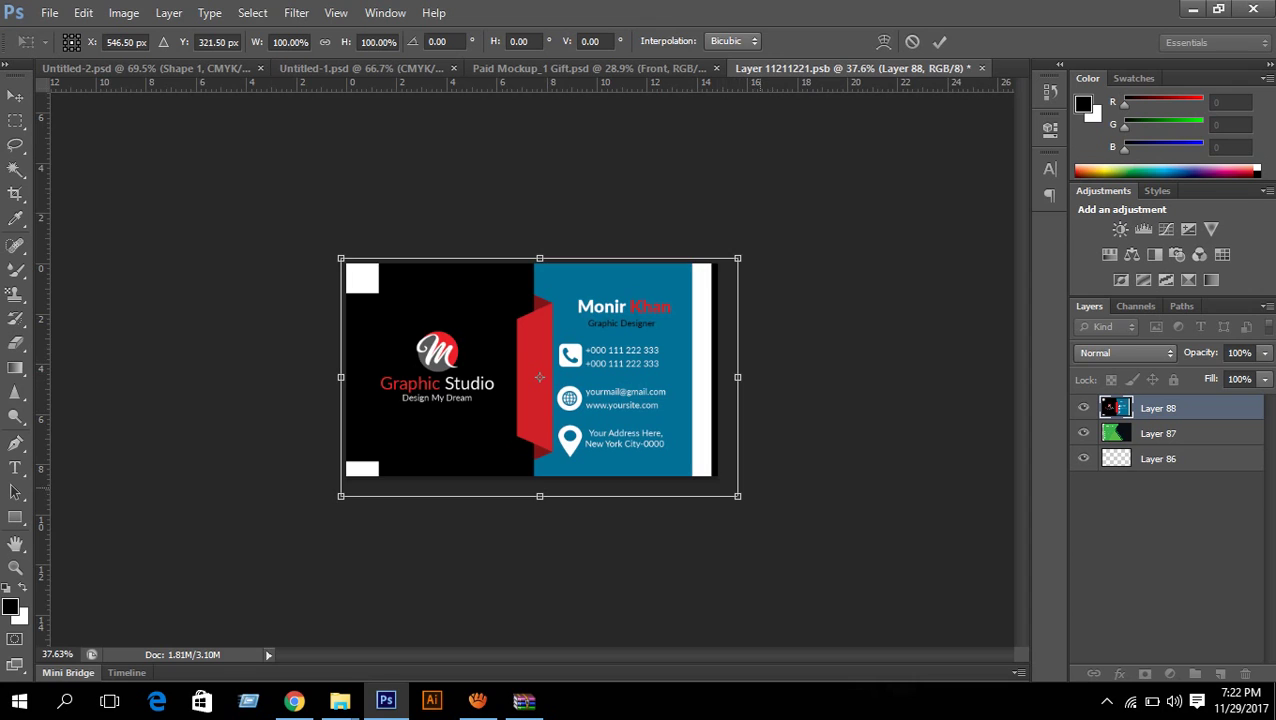
Scale the Layer 88 artwork to 98.13% width and 91.41% height, and position it vertically at Y 301.50 px
{"action": "scroll", "coordinate": [762, 510], "scroll_direction": "up", "scroll_amount": 2}
{"action": "left_click_drag", "start_coordinate": [831, 552], "coordinate": [820, 524]}
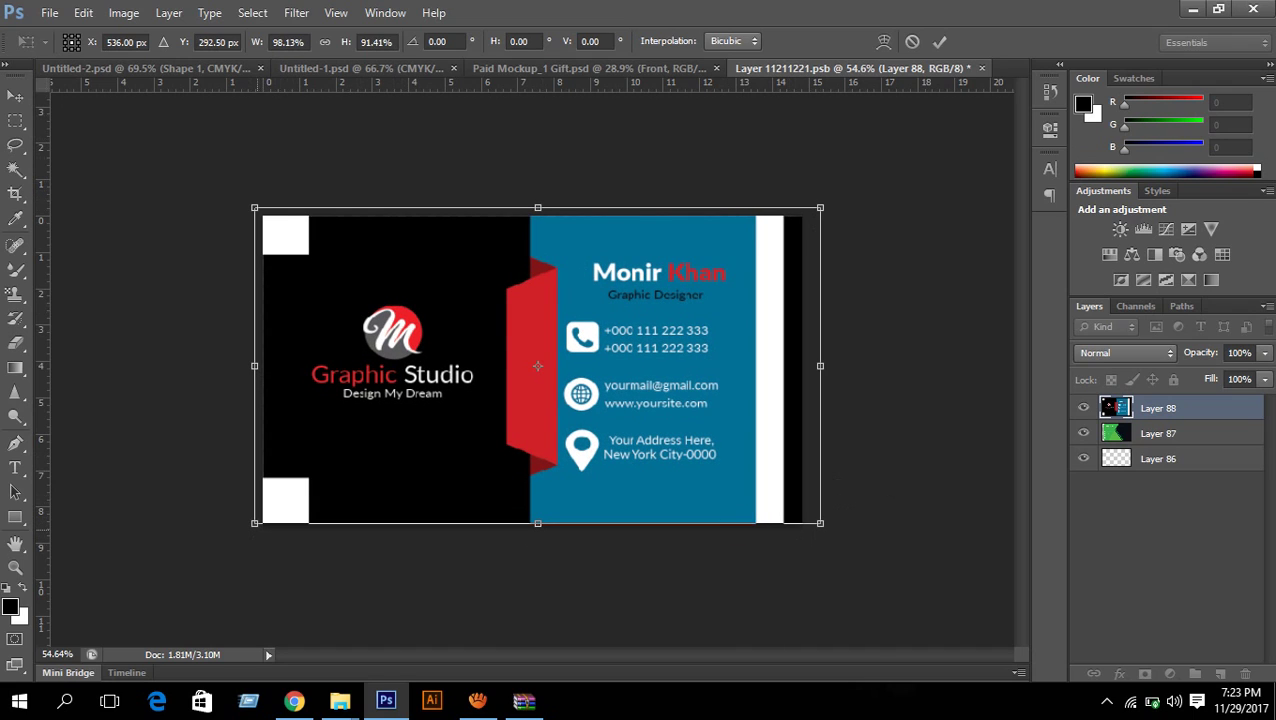
{"action": "key", "text": "Down"}
{"action": "key", "text": "Down"}
{"action": "key", "text": "Down"}
{"action": "key", "text": "Down"}
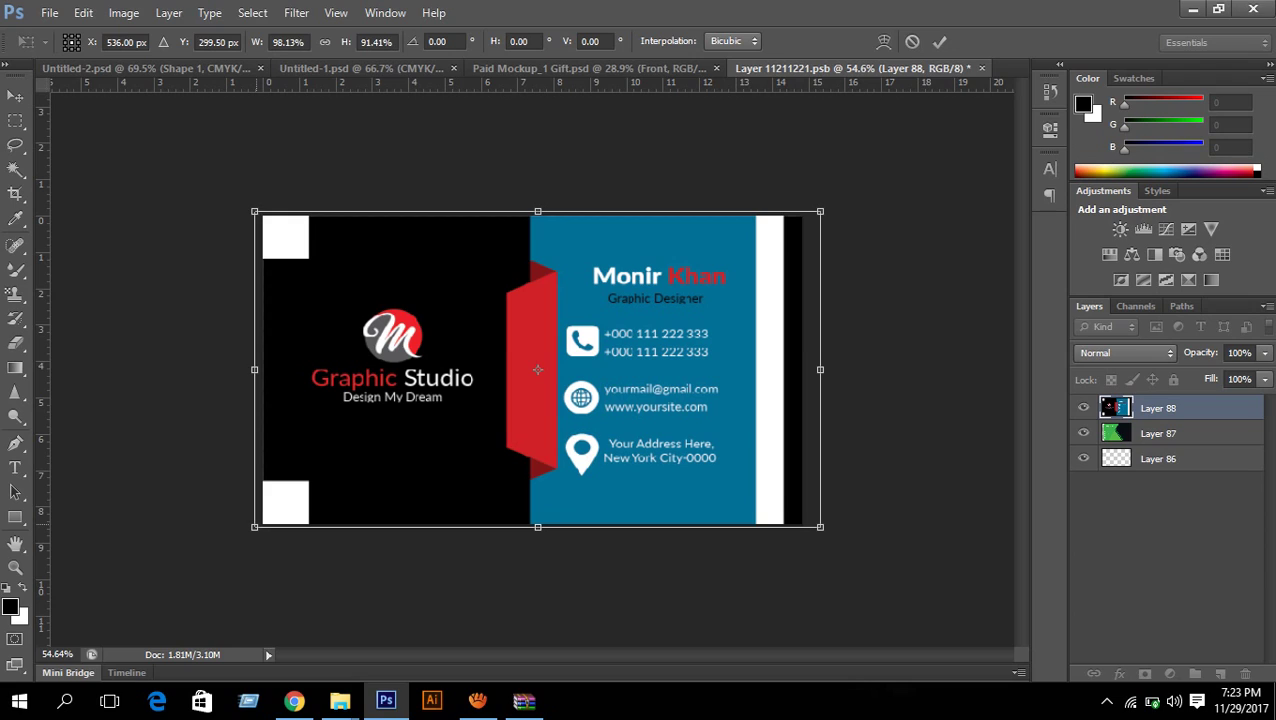
{"action": "key", "text": "Down"}
{"action": "key", "text": "Down"}
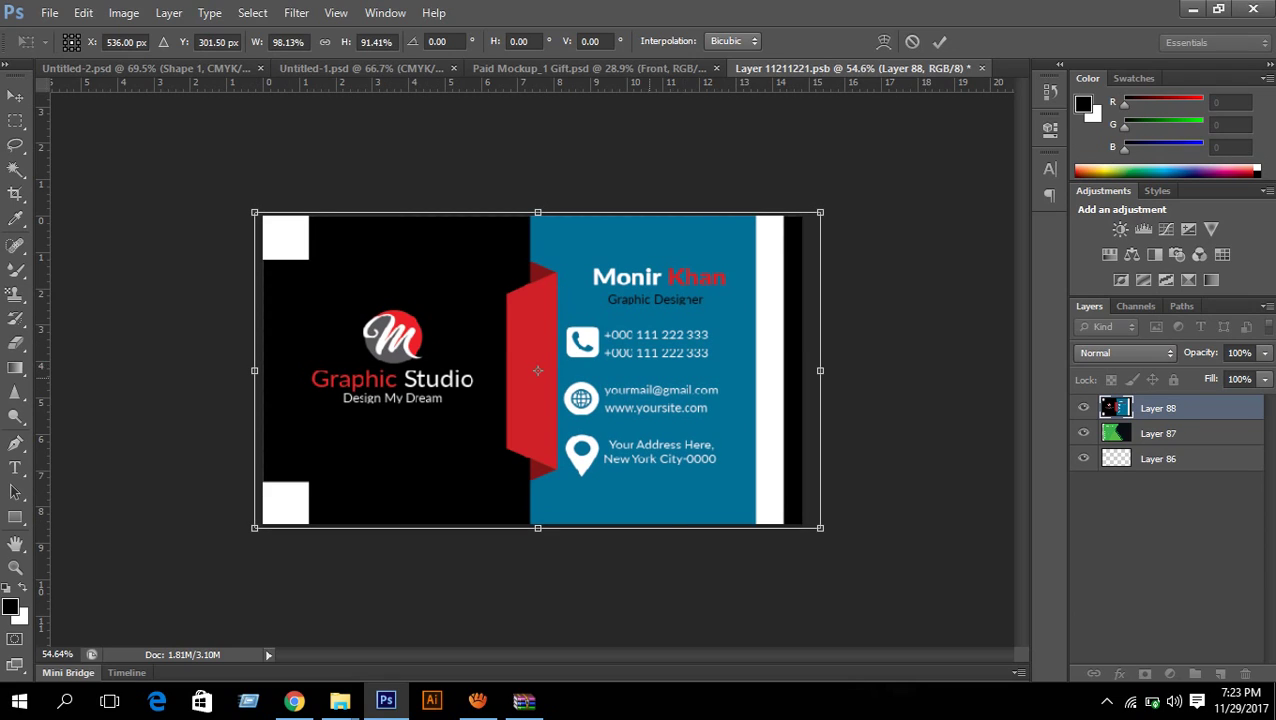
Move the scaled artwork 13 px left to X 523.00 px and apply the transform
{"action": "key", "text": "Left"}
{"action": "key", "text": "Left"}
{"action": "key", "text": "Left"}
{"action": "key", "text": "Left"}
{"action": "key", "text": "Left"}
{"action": "key", "text": "Left"}
{"action": "key", "text": "Left"}
{"action": "key", "text": "Left"}
{"action": "key", "text": "Left"}
{"action": "key", "text": "Left"}
{"action": "key", "text": "Left"}
{"action": "key", "text": "Left"}
{"action": "key", "text": "Left"}
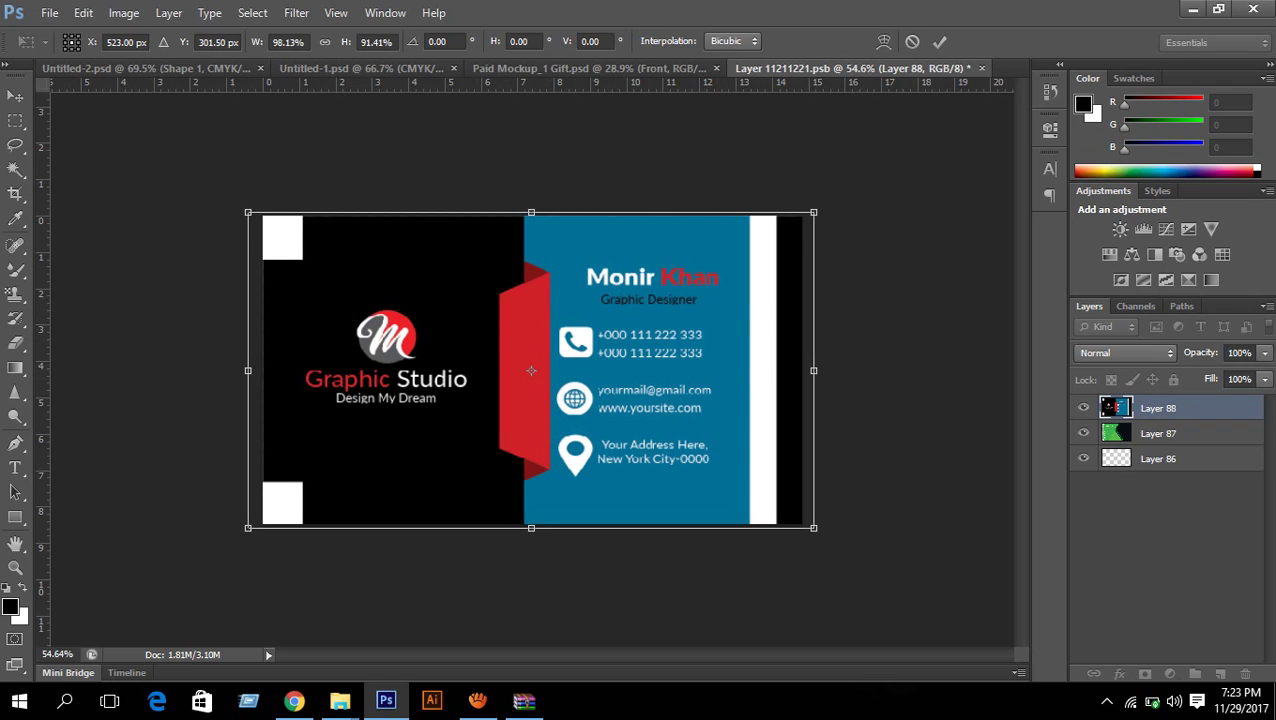
{"action": "left_click", "coordinate": [939, 42]}
Save and close the Front smart object document, and open the contents of the mockup's Back smart object
{"action": "scroll", "coordinate": [838, 430], "scroll_direction": "down", "scroll_amount": 3}
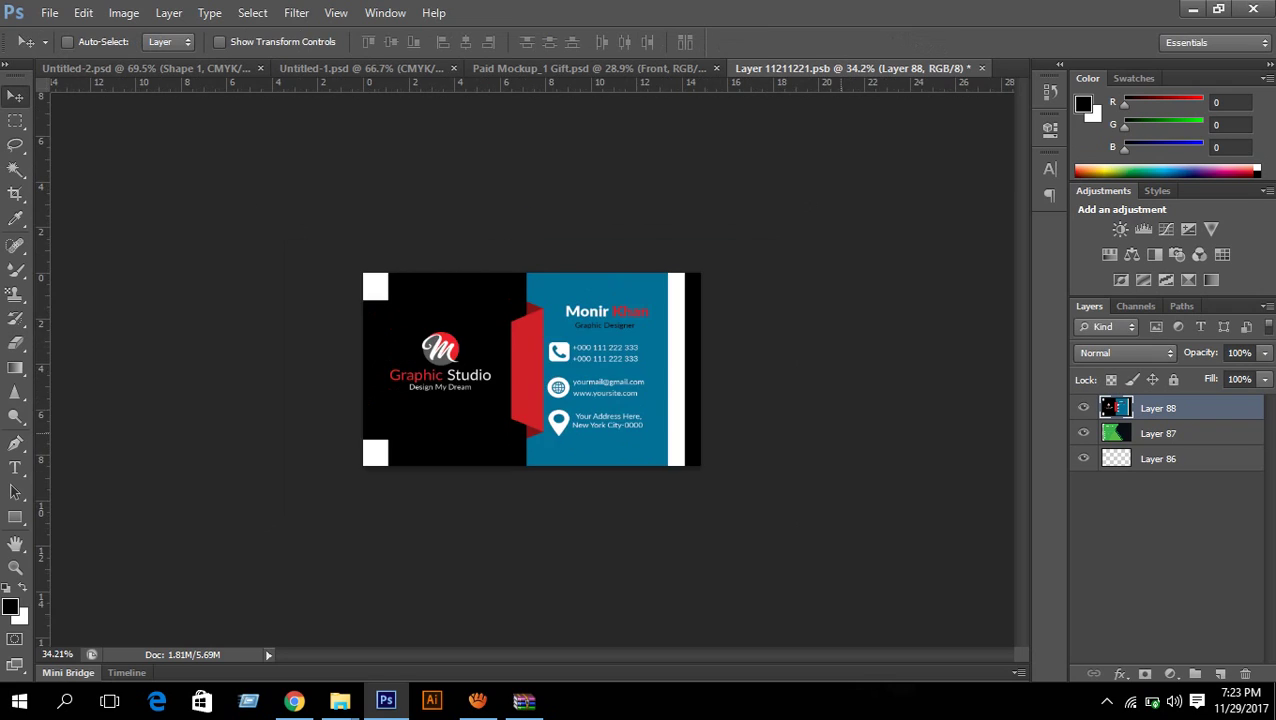
{"action": "scroll", "coordinate": [841, 433], "scroll_direction": "down", "scroll_amount": 1}
{"action": "scroll", "coordinate": [841, 433], "scroll_direction": "up", "scroll_amount": 4}
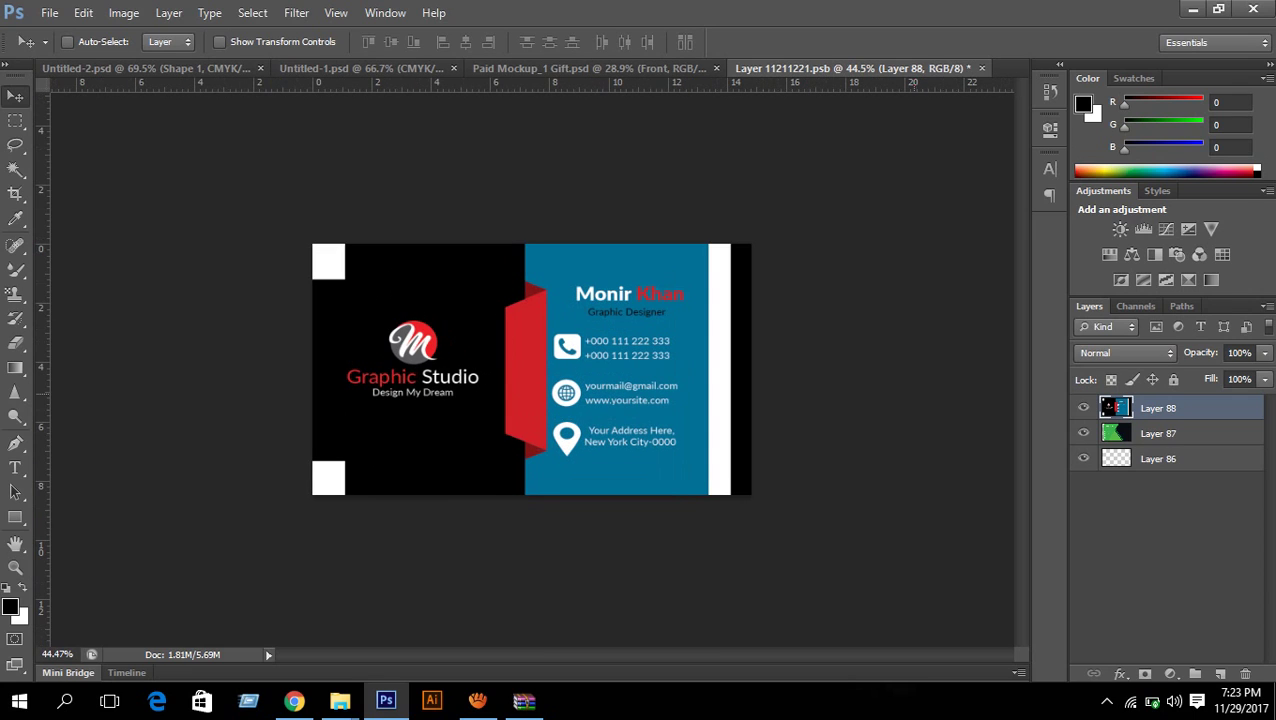
{"action": "key", "text": "ctrl+s"}
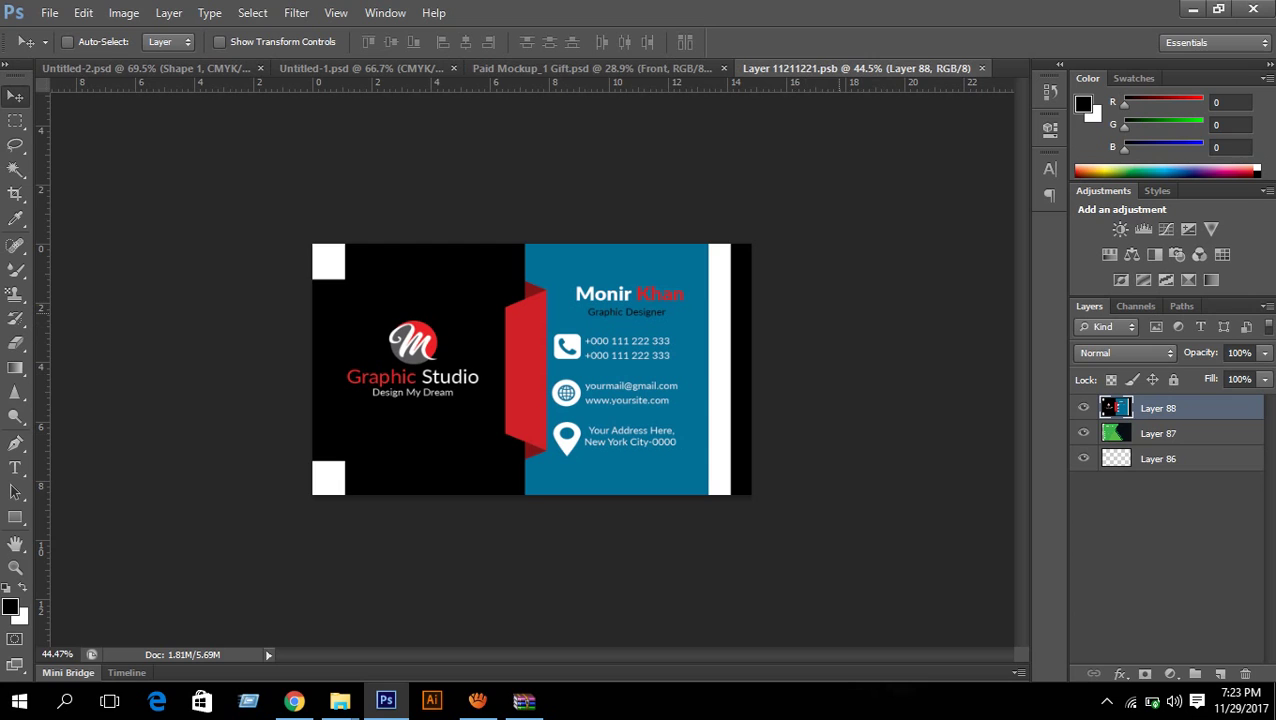
{"action": "left_click", "coordinate": [981, 68]}
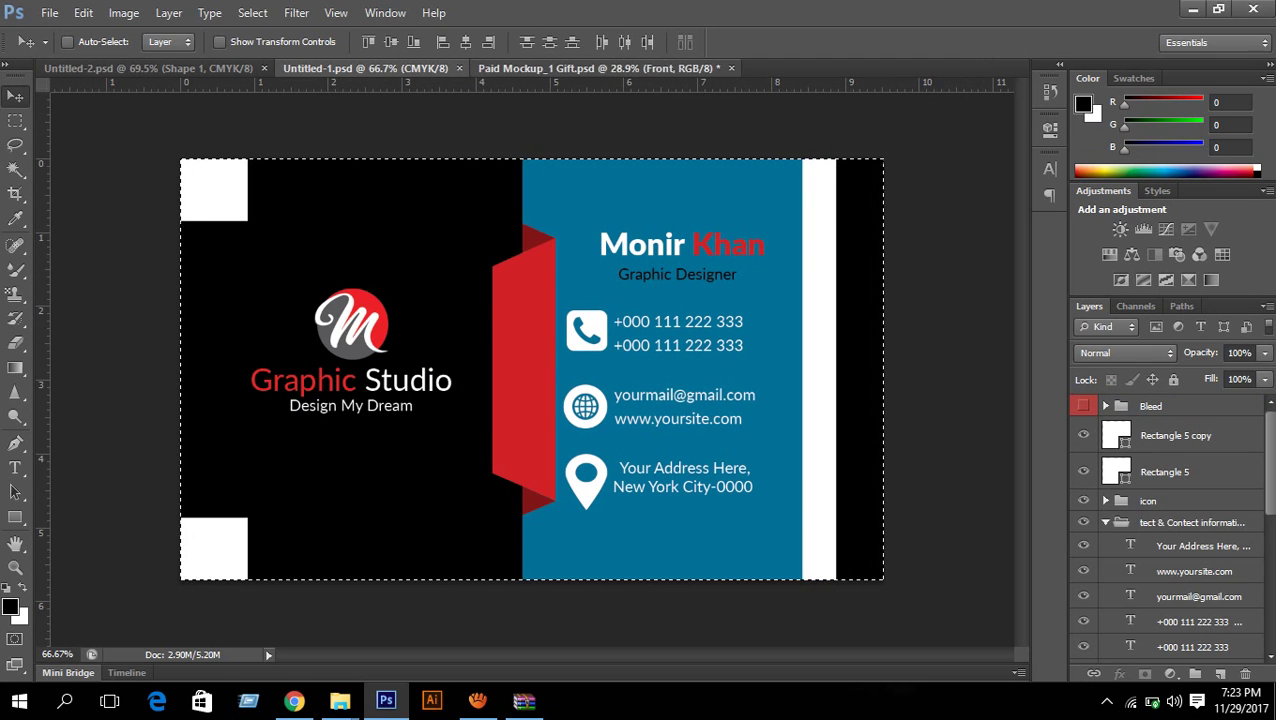
{"action": "key", "text": "ctrl+Tab"}
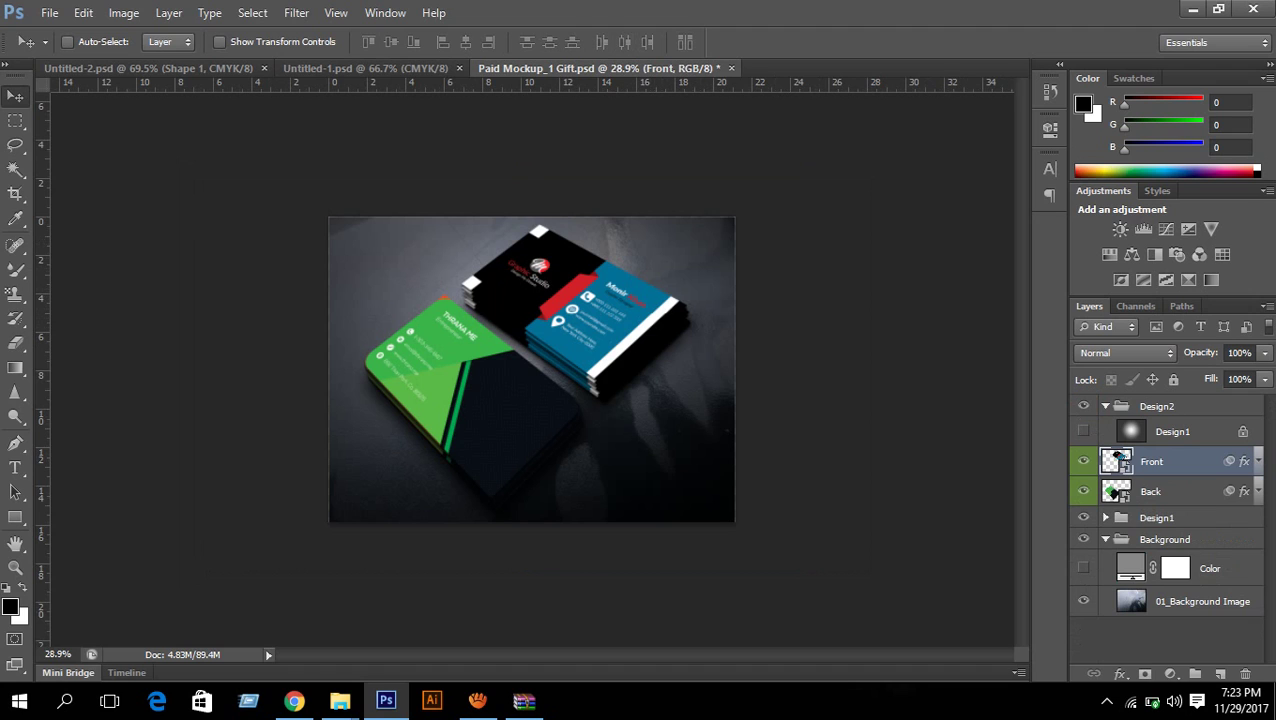
{"action": "double_click", "coordinate": [1116, 491]}
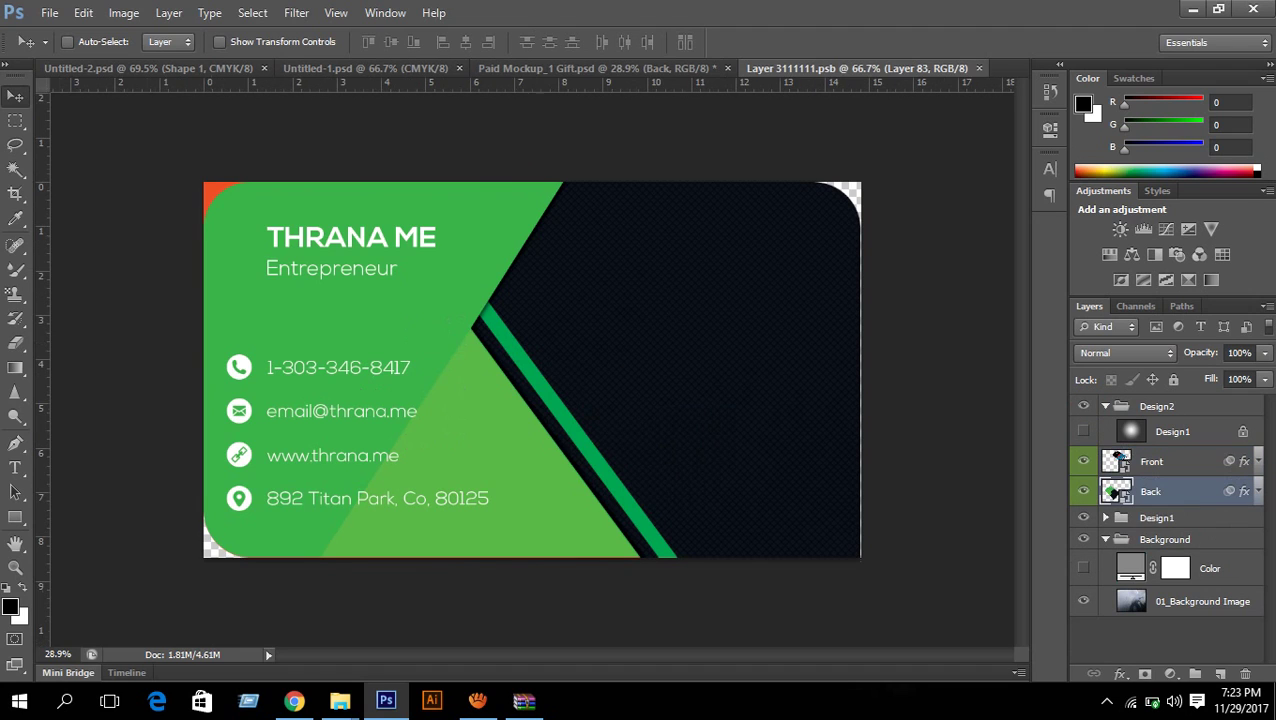
Copy the entire merged card artwork from Untitled-2.psd and paste it into the Back smart object document, Layer 3111111.psb
{"action": "left_click", "coordinate": [148, 68]}
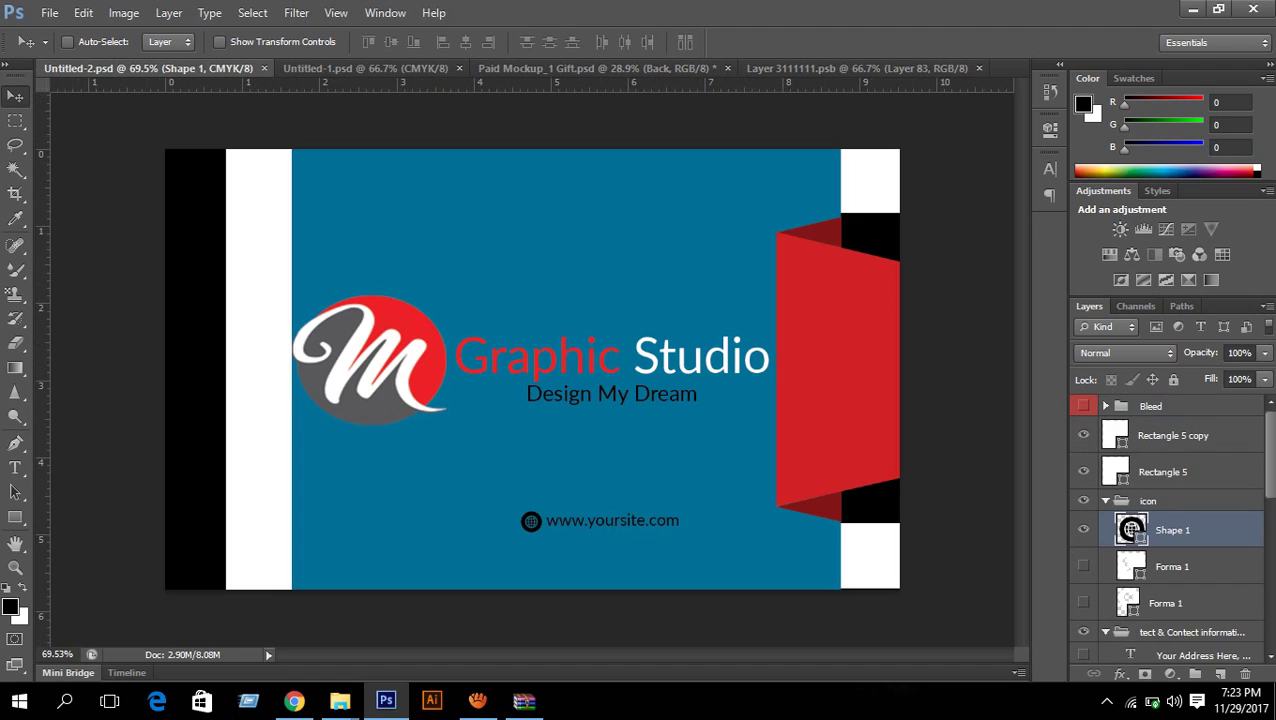
{"action": "left_click", "coordinate": [15, 121]}
{"action": "left_click_drag", "start_coordinate": [160, 146], "coordinate": [972, 632]}
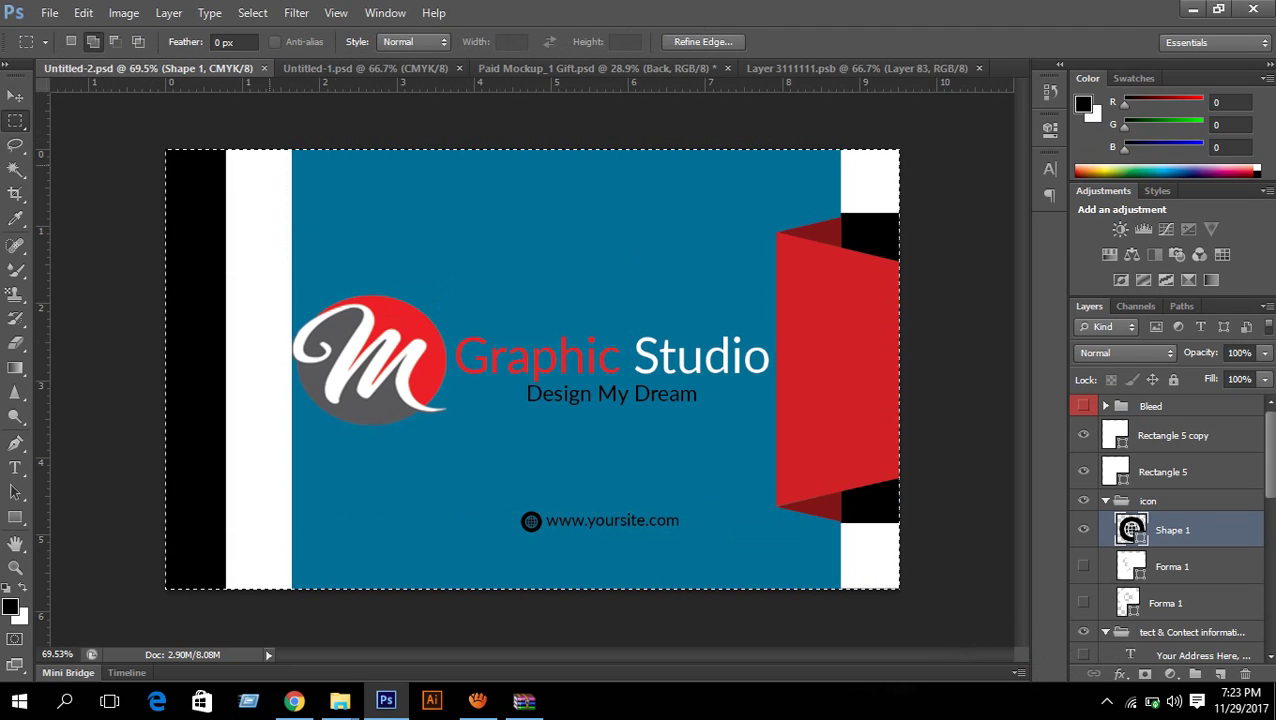
{"action": "left_click", "coordinate": [83, 12]}
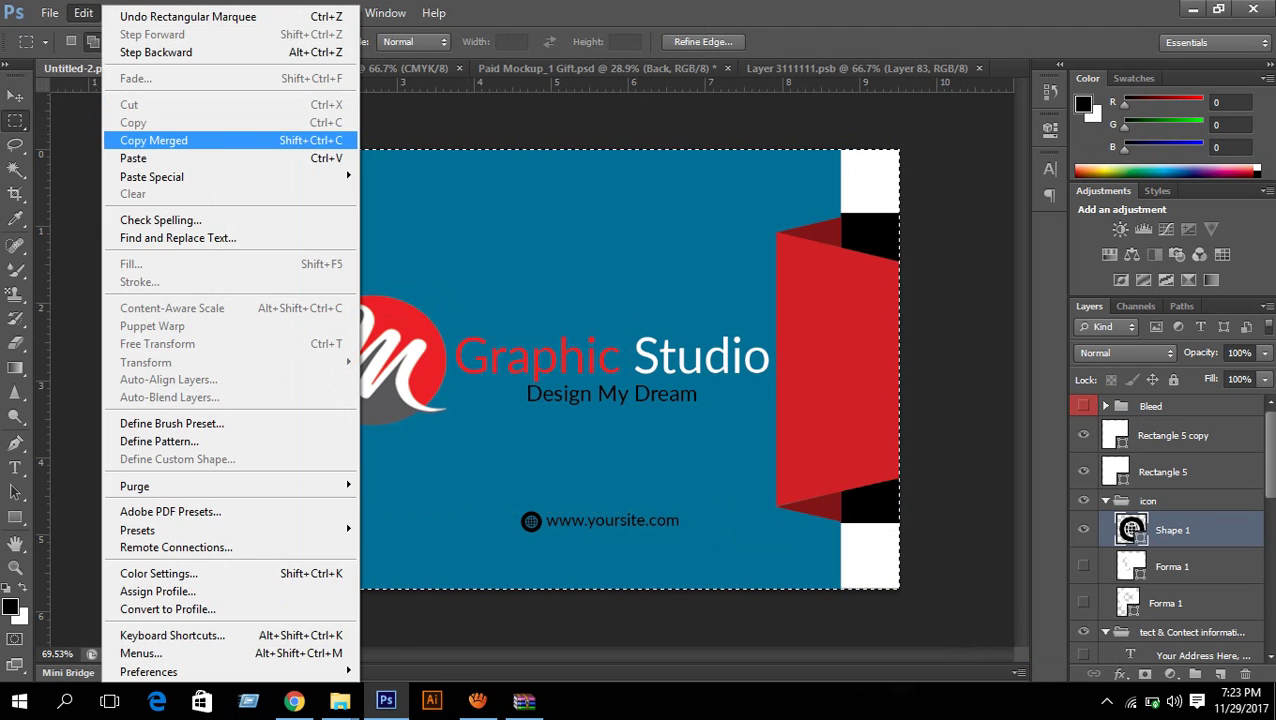
{"action": "left_click", "coordinate": [153, 140]}
{"action": "left_click", "coordinate": [857, 68]}
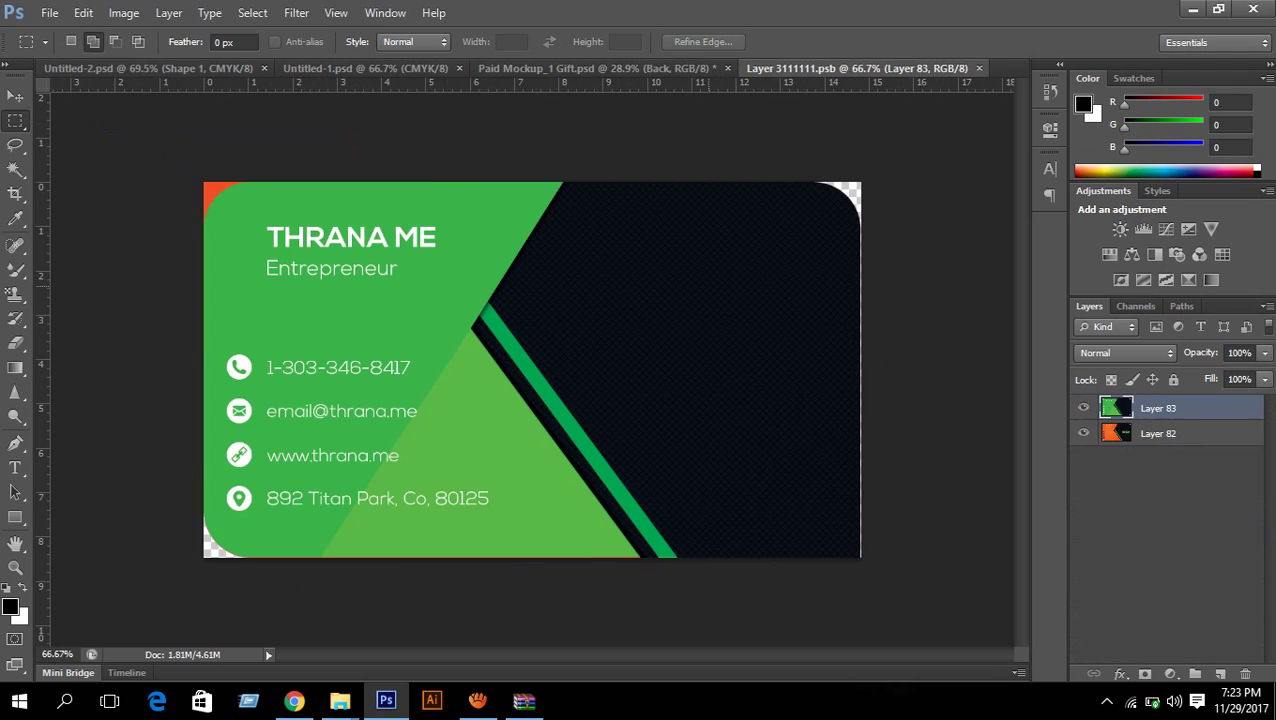
{"action": "key", "text": "ctrl+v"}
Scale the pasted Layer 84 artwork to 93.42% width and 93.48% height, positioned at X 525.50 px and Y 302.50 px
{"action": "scroll", "coordinate": [932, 330], "scroll_direction": "down", "scroll_amount": 4}
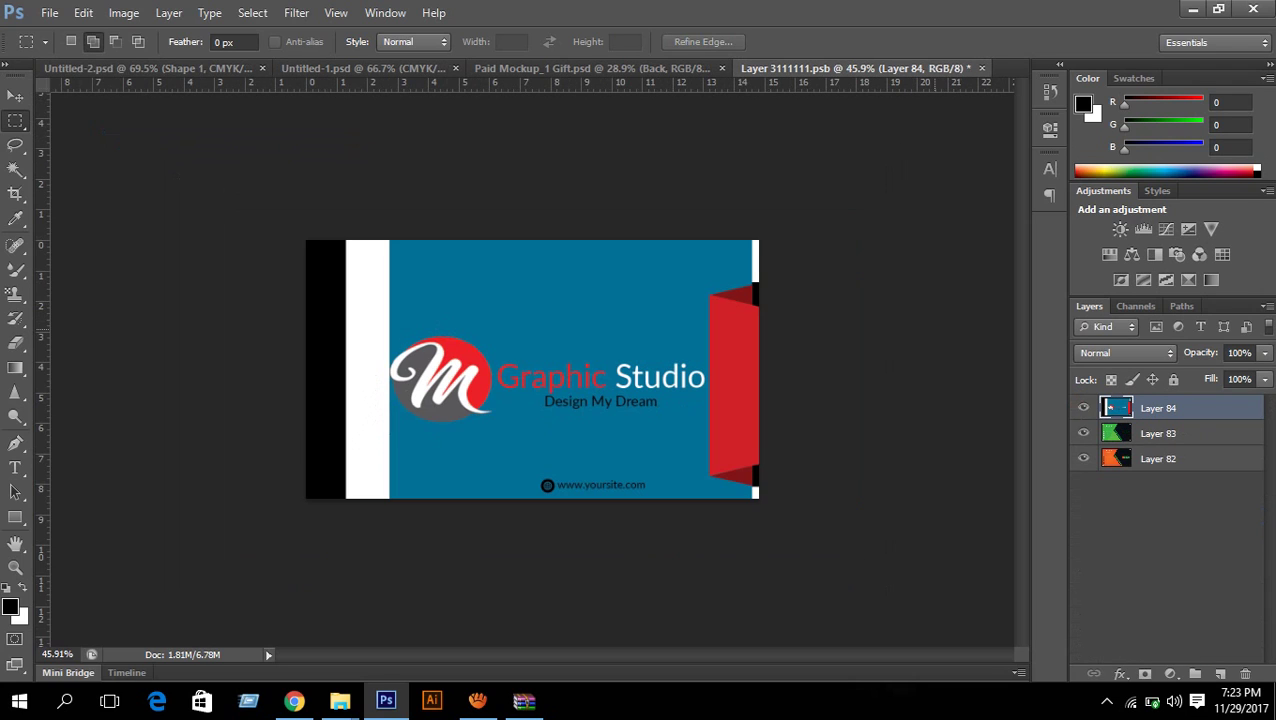
{"action": "key", "text": "ctrl+t"}
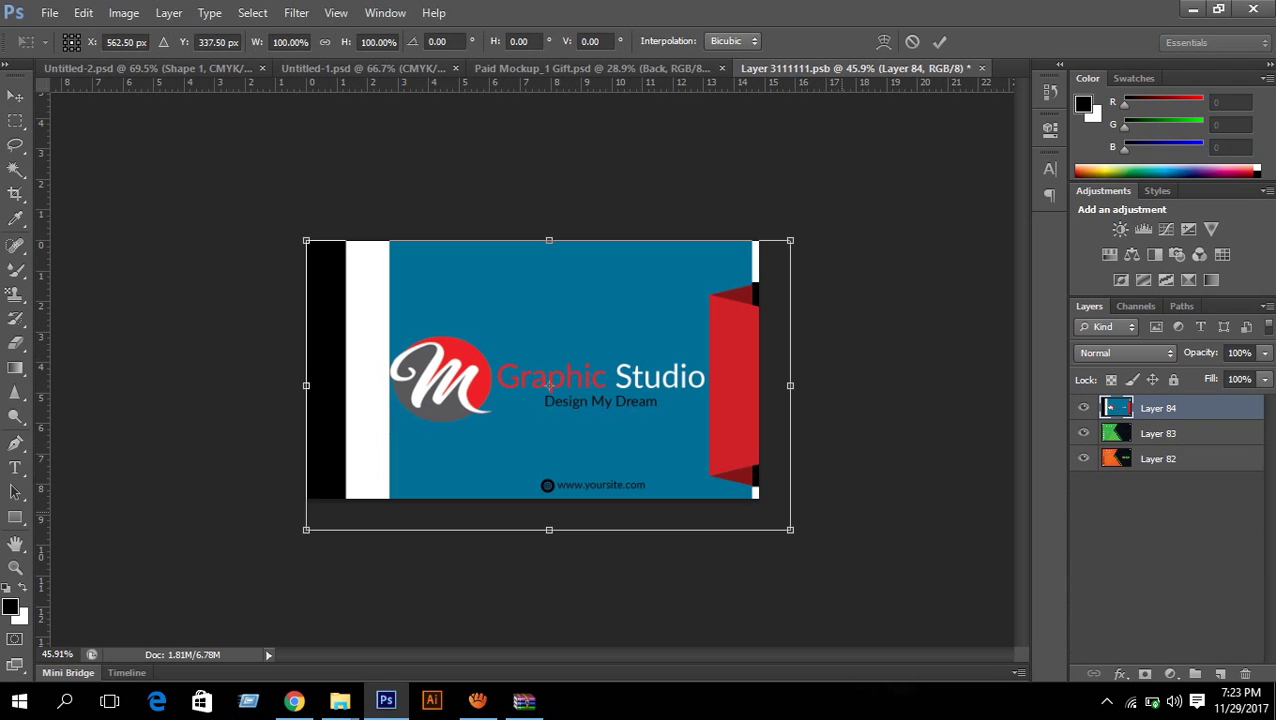
{"action": "left_click_drag", "start_coordinate": [790, 529], "coordinate": [758, 510]}
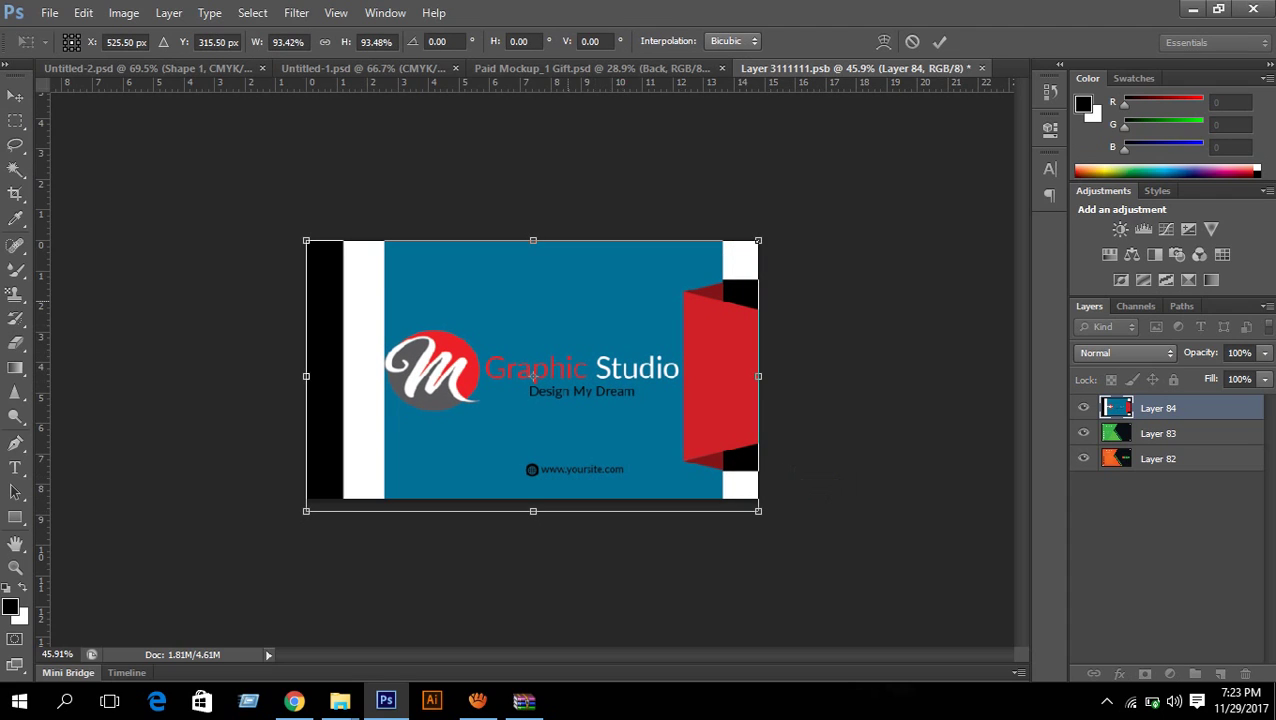
{"action": "left_click_drag", "start_coordinate": [533, 377], "coordinate": [534, 370]}
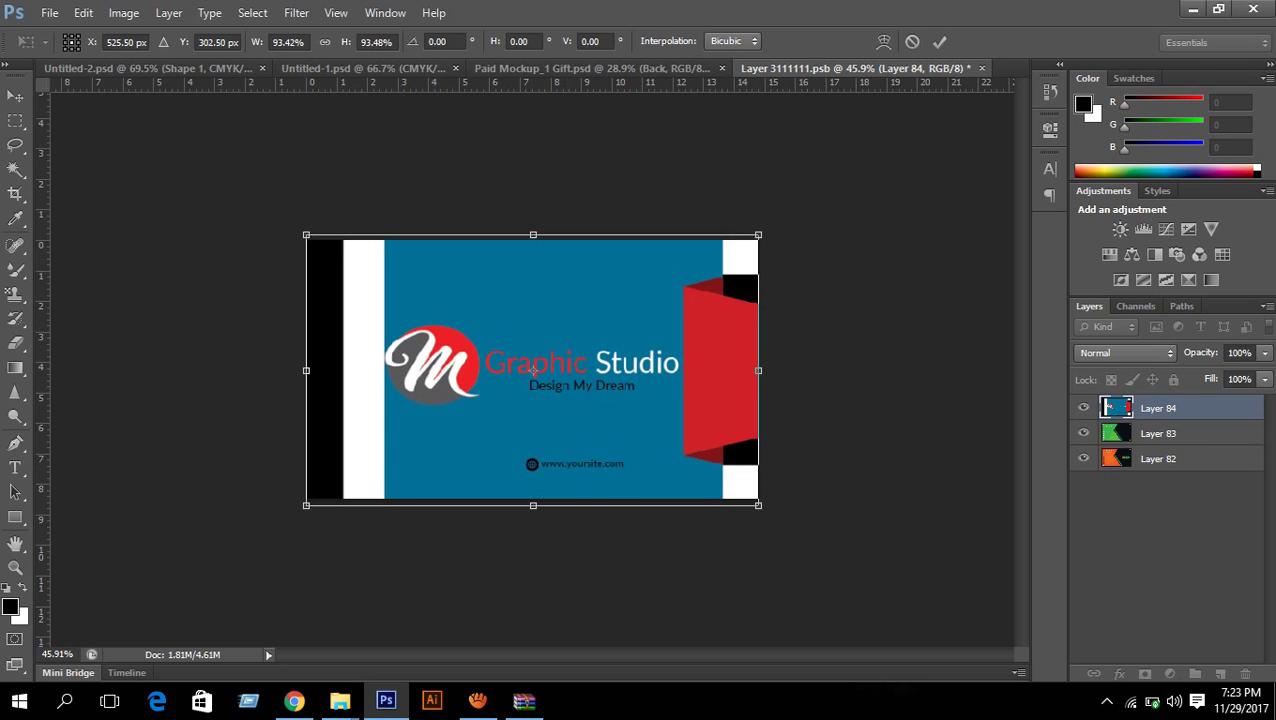
{"action": "key", "text": "Return"}
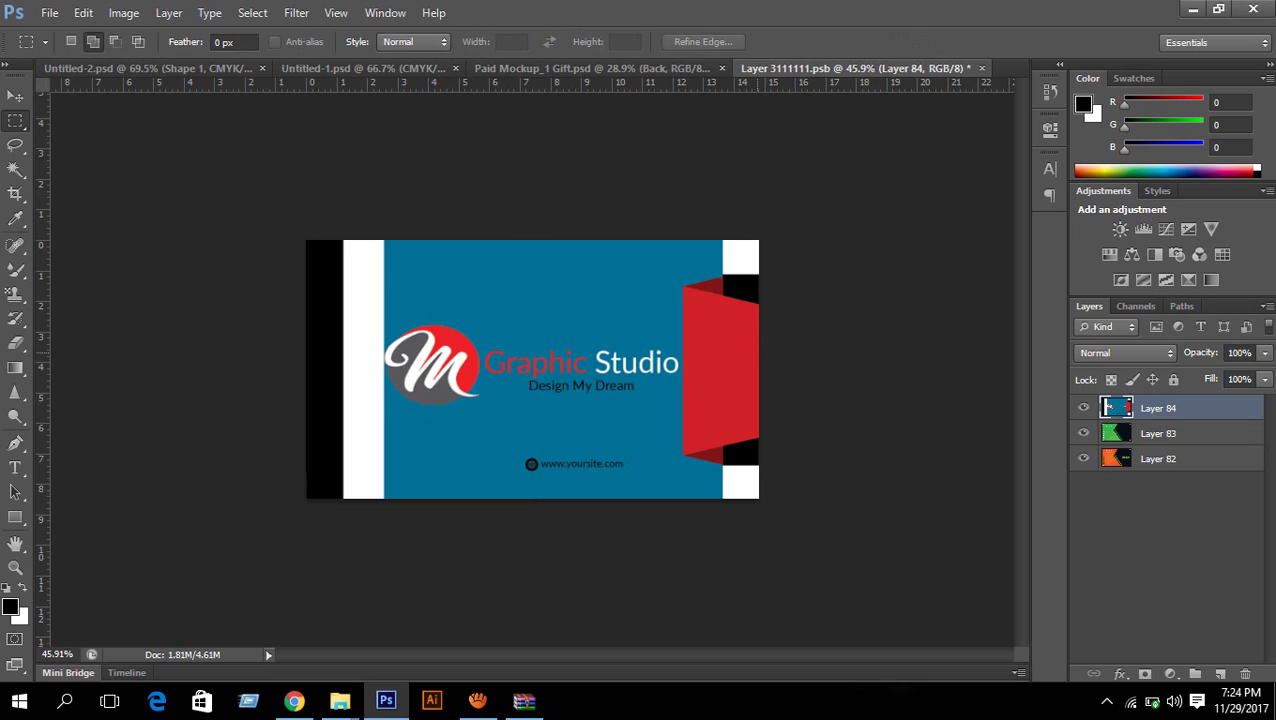
Save and close the Back smart object document, close Untitled-2.psd, and check both cards in the mockup
{"action": "key", "text": "ctrl+s"}
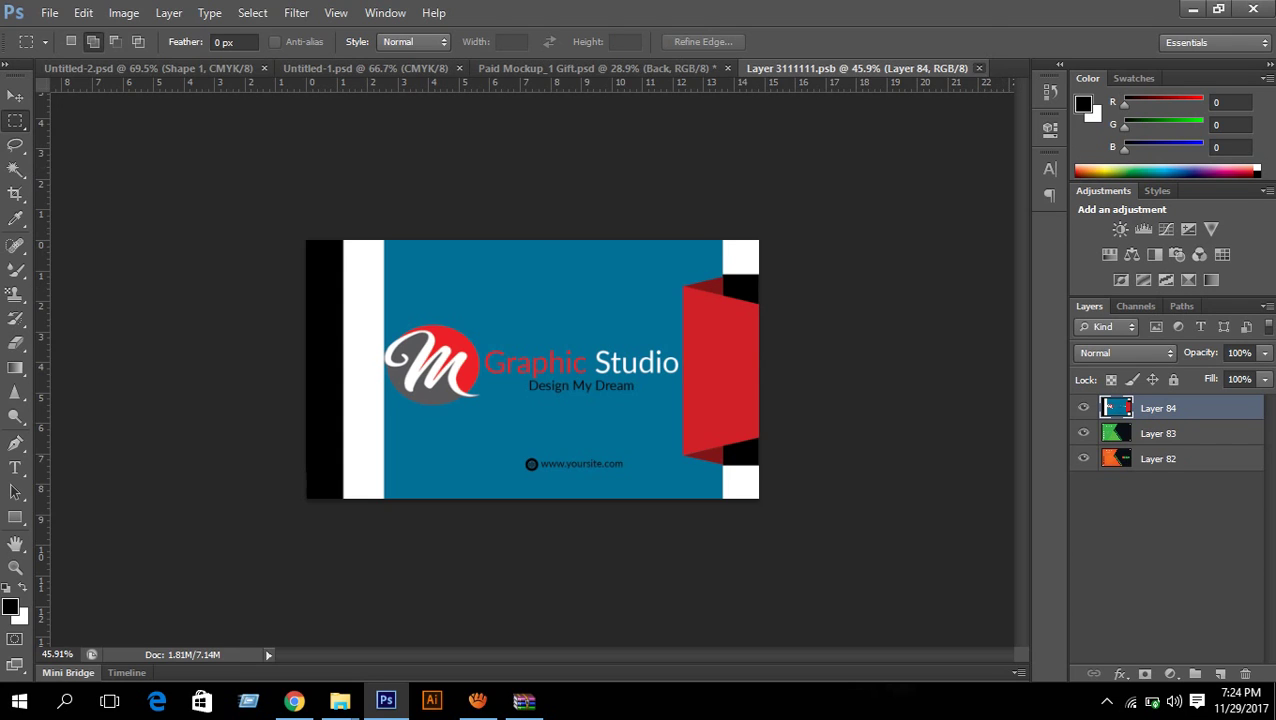
{"action": "left_click", "coordinate": [979, 68]}
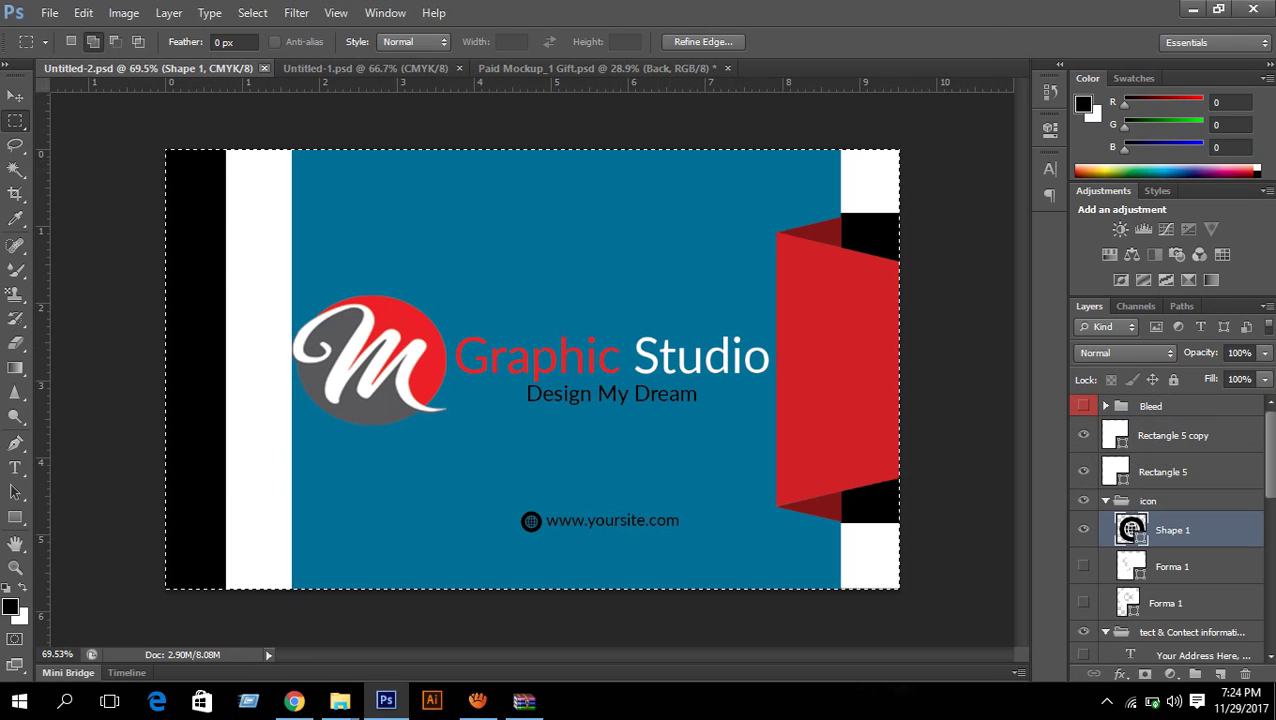
{"action": "left_click", "coordinate": [264, 68]}
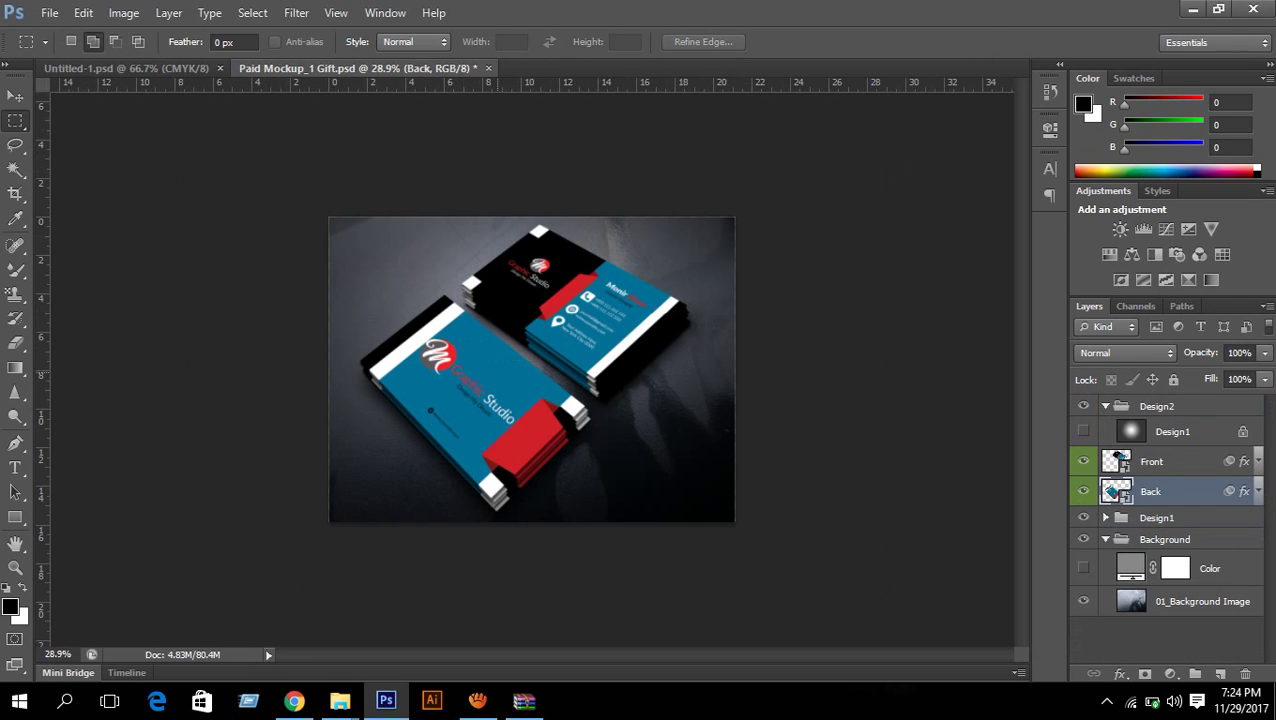
{"action": "scroll", "coordinate": [497, 373], "scroll_direction": "up", "scroll_amount": 8}
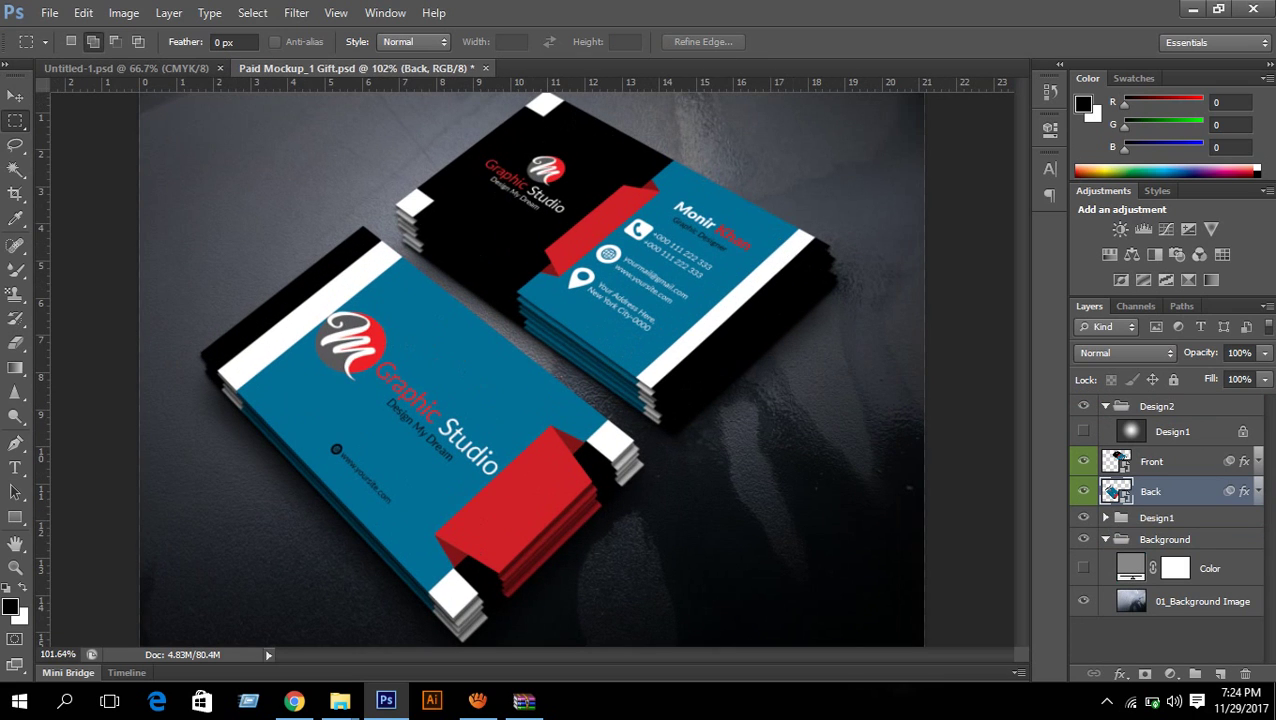
{"action": "scroll", "coordinate": [520, 374], "scroll_direction": "down", "scroll_amount": 6}
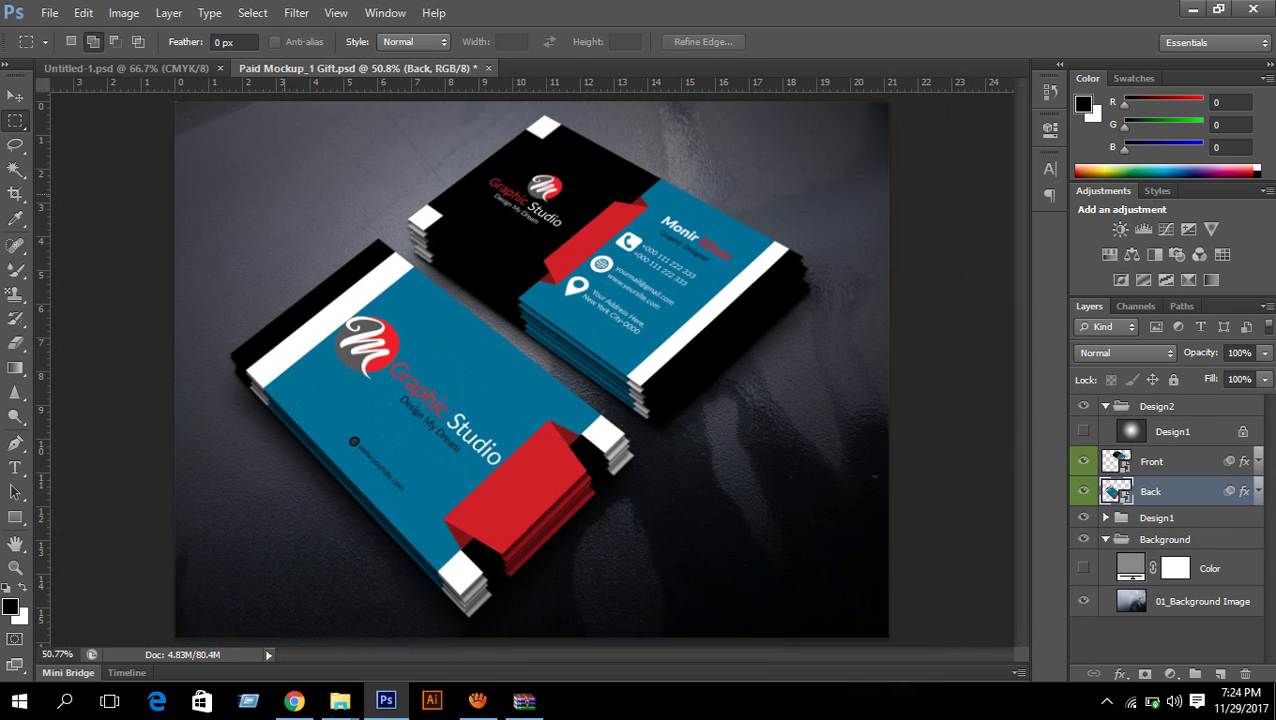
Start saving the mockup under a new name, choosing the Desktop as location and mnmnmnmmnm as the file name
{"action": "left_click", "coordinate": [83, 13]}
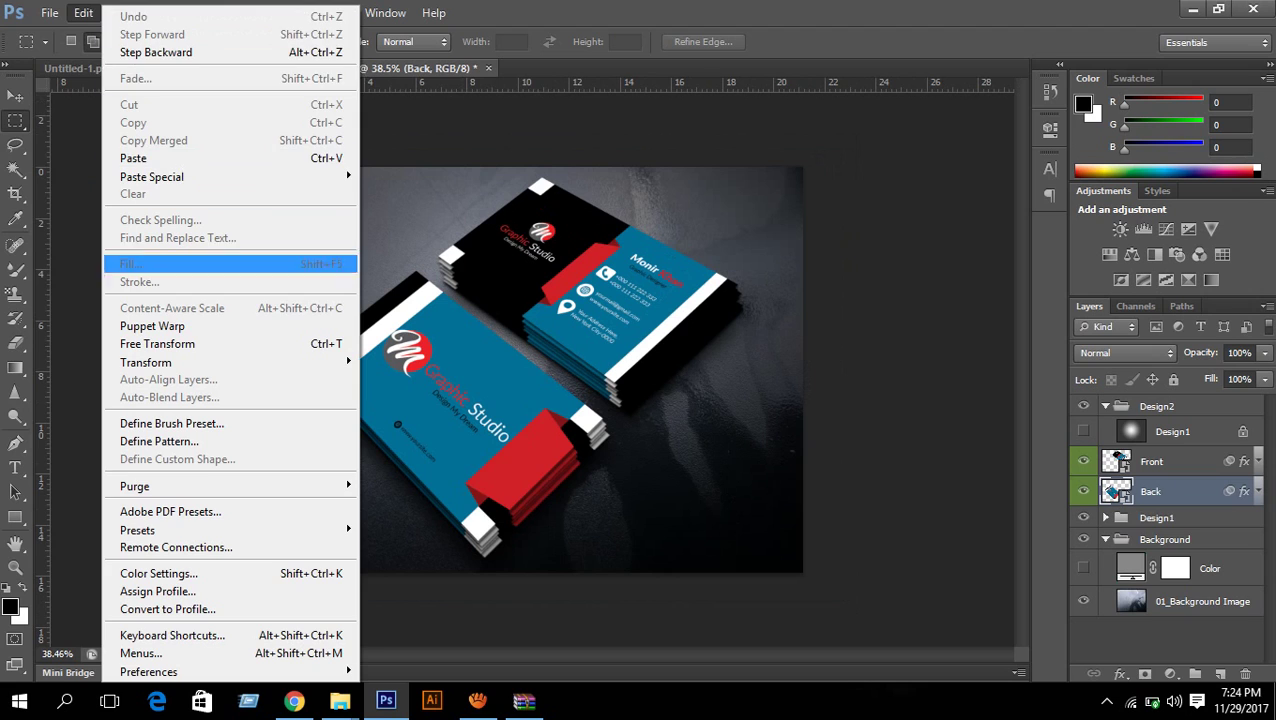
{"action": "mouse_move", "coordinate": [49, 13]}
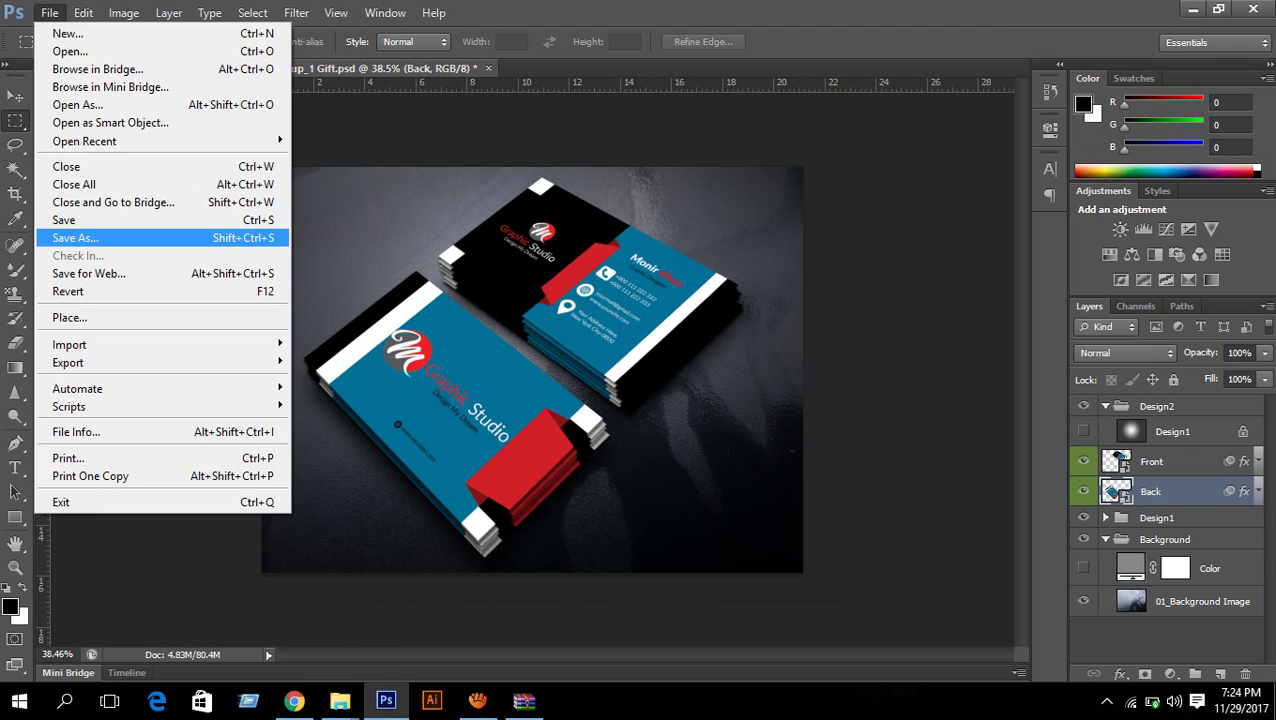
{"action": "left_click", "coordinate": [75, 238]}
{"action": "left_click", "coordinate": [683, 196]}
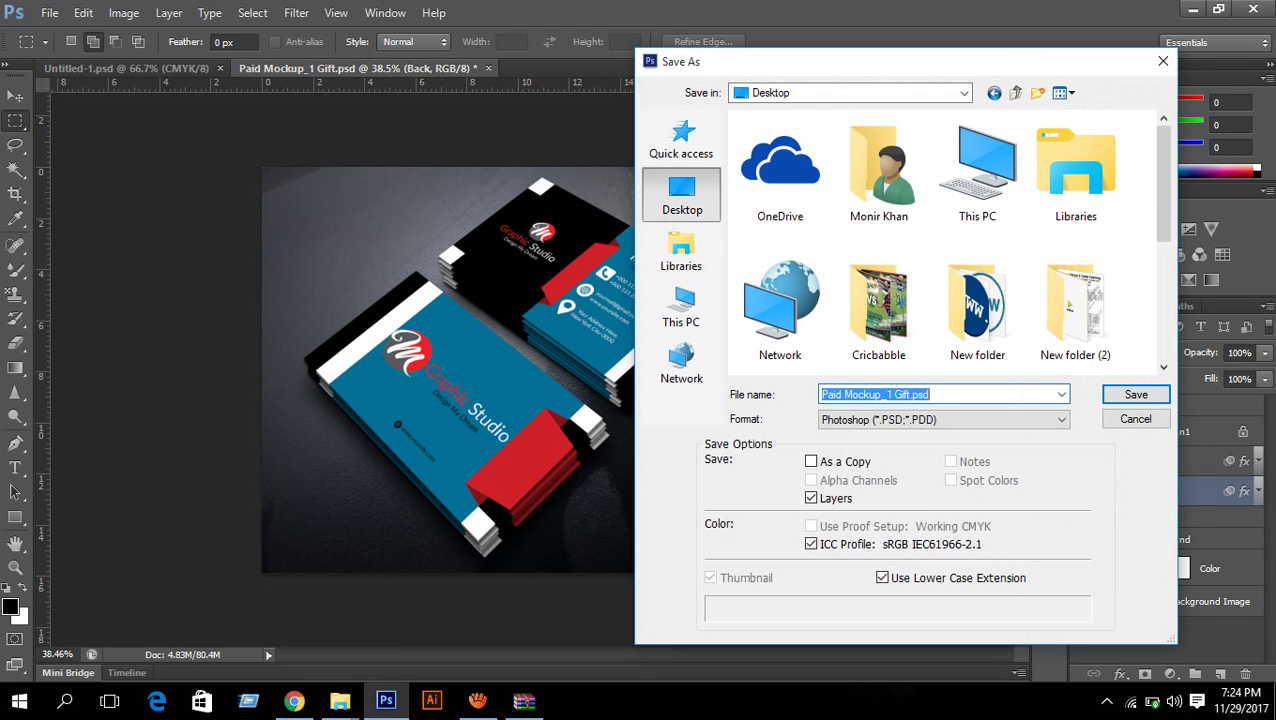
{"action": "left_click", "coordinate": [934, 394]}
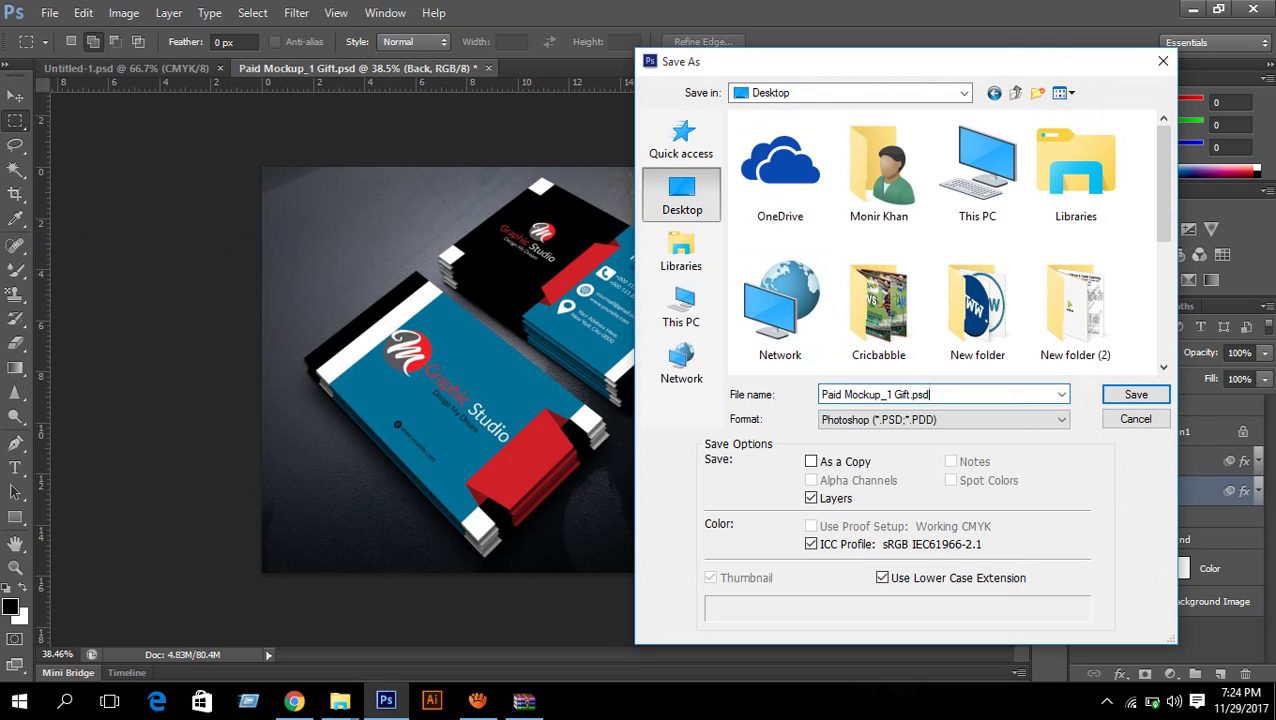
{"action": "key", "text": "BackSpace"}
{"action": "key", "text": "BackSpace"}
{"action": "key", "text": "BackSpace"}
{"action": "key", "text": "BackSpace"}
{"action": "key", "text": "BackSpace"}
{"action": "key", "text": "BackSpace"}
{"action": "key", "text": "BackSpace"}
{"action": "key", "text": "BackSpace"}
{"action": "key", "text": "BackSpace"}
{"action": "key", "text": "BackSpace"}
{"action": "key", "text": "BackSpace"}
{"action": "key", "text": "BackSpace"}
{"action": "key", "text": "BackSpace"}
{"action": "key", "text": "BackSpace"}
{"action": "key", "text": "BackSpace"}
{"action": "key", "text": "BackSpace"}
{"action": "key", "text": "BackSpace"}
{"action": "key", "text": "BackSpace"}
{"action": "key", "text": "BackSpace"}
{"action": "key", "text": "BackSpace"}
{"action": "type", "text": "mnmnmnmnmnm"}
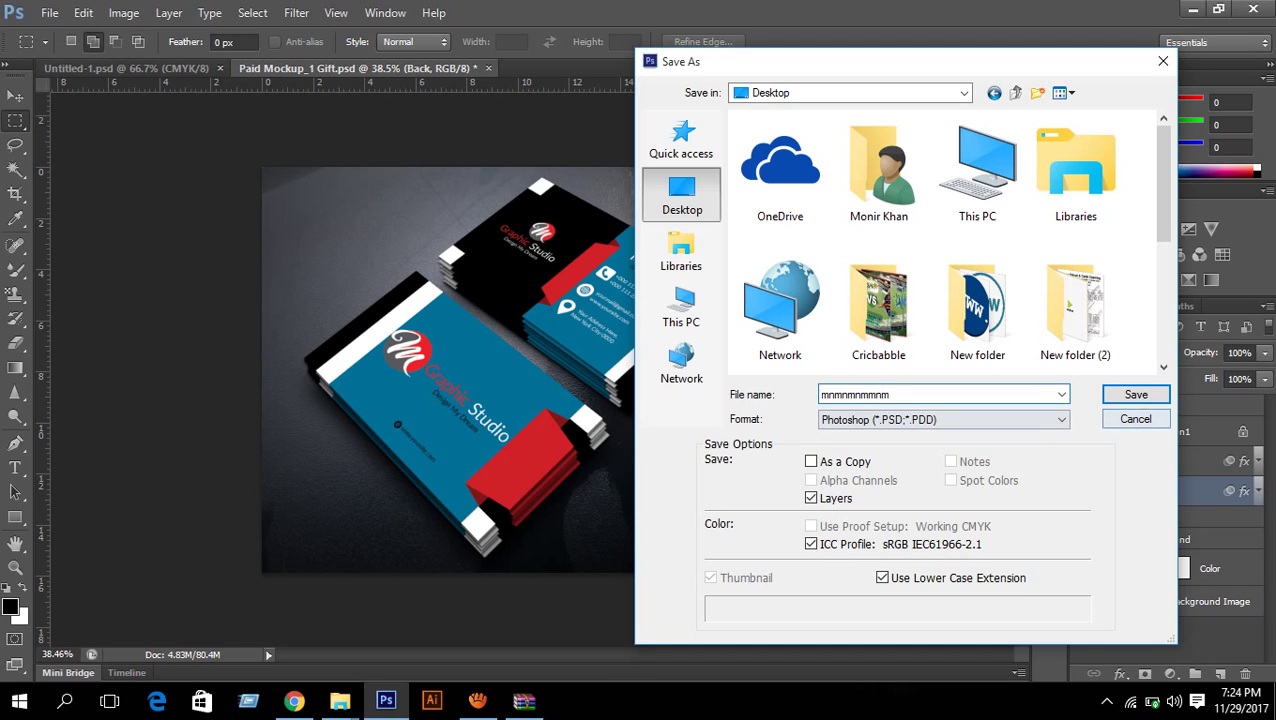
Save the mockup in JPEG format at maximum quality 12 with the Progressive option and 3 scans
{"action": "left_click", "coordinate": [943, 420]}
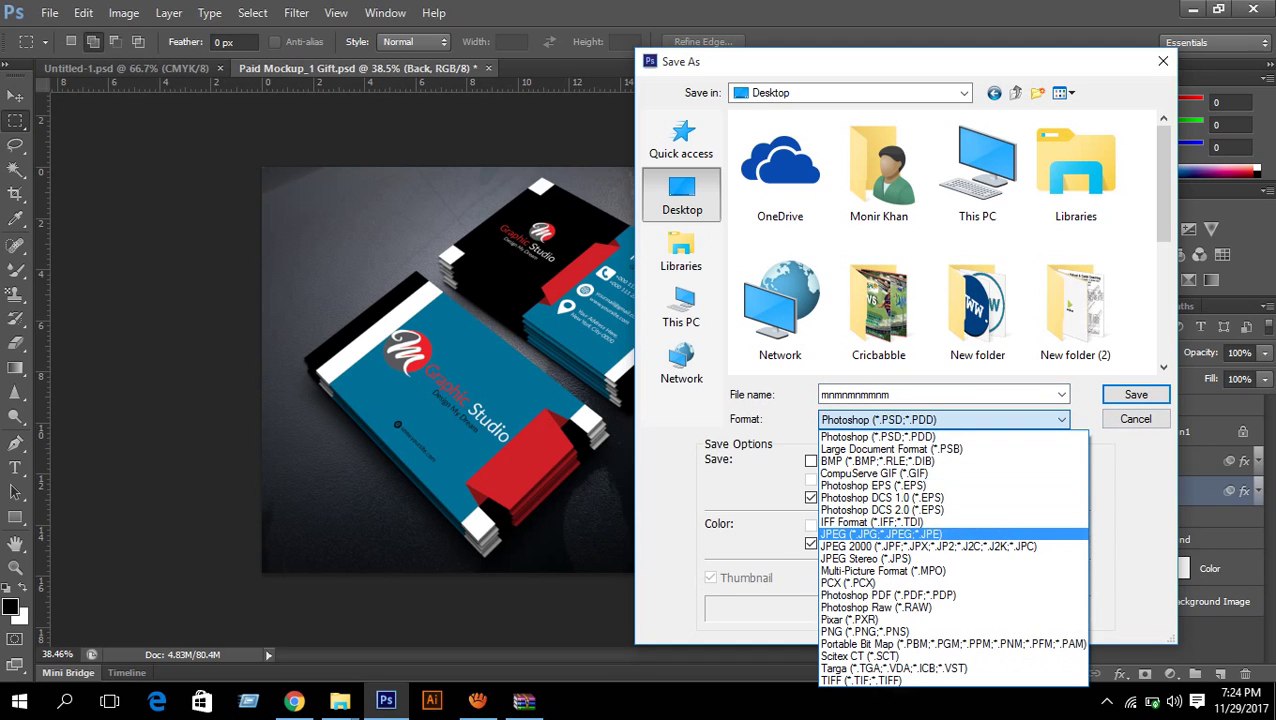
{"action": "left_click", "coordinate": [882, 534]}
{"action": "left_click", "coordinate": [1136, 395]}
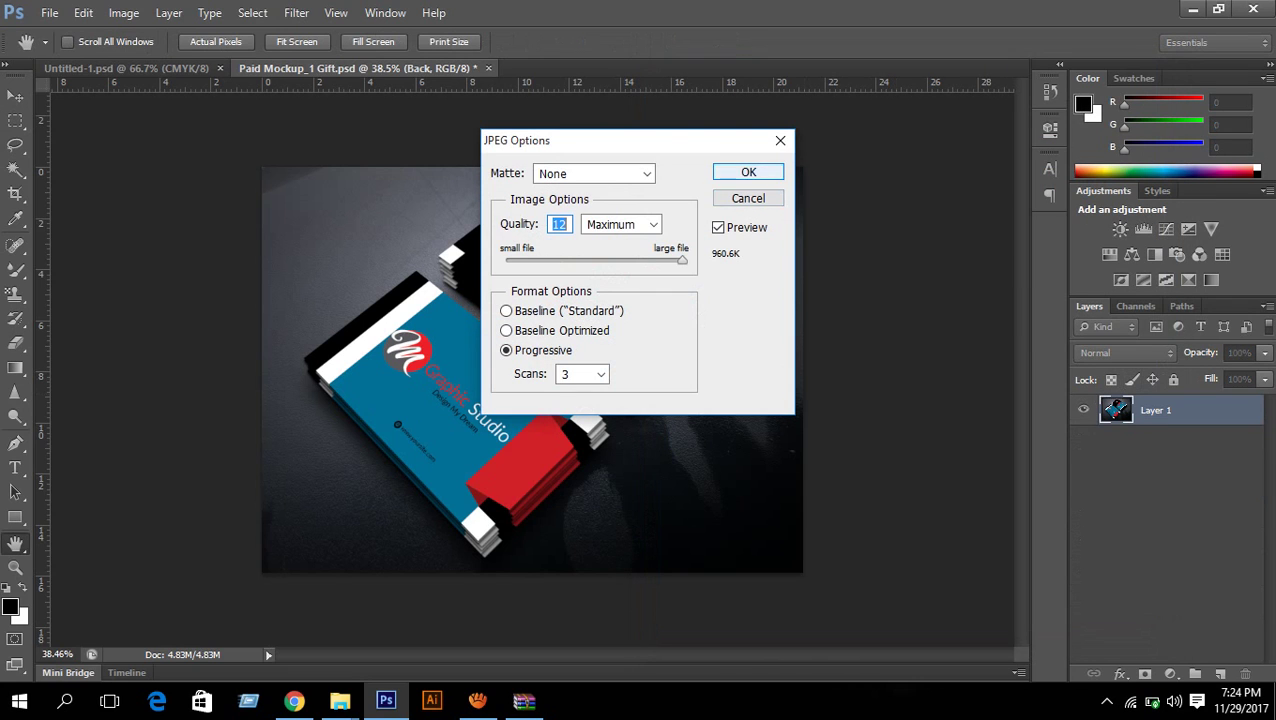
{"action": "left_click", "coordinate": [748, 172]}
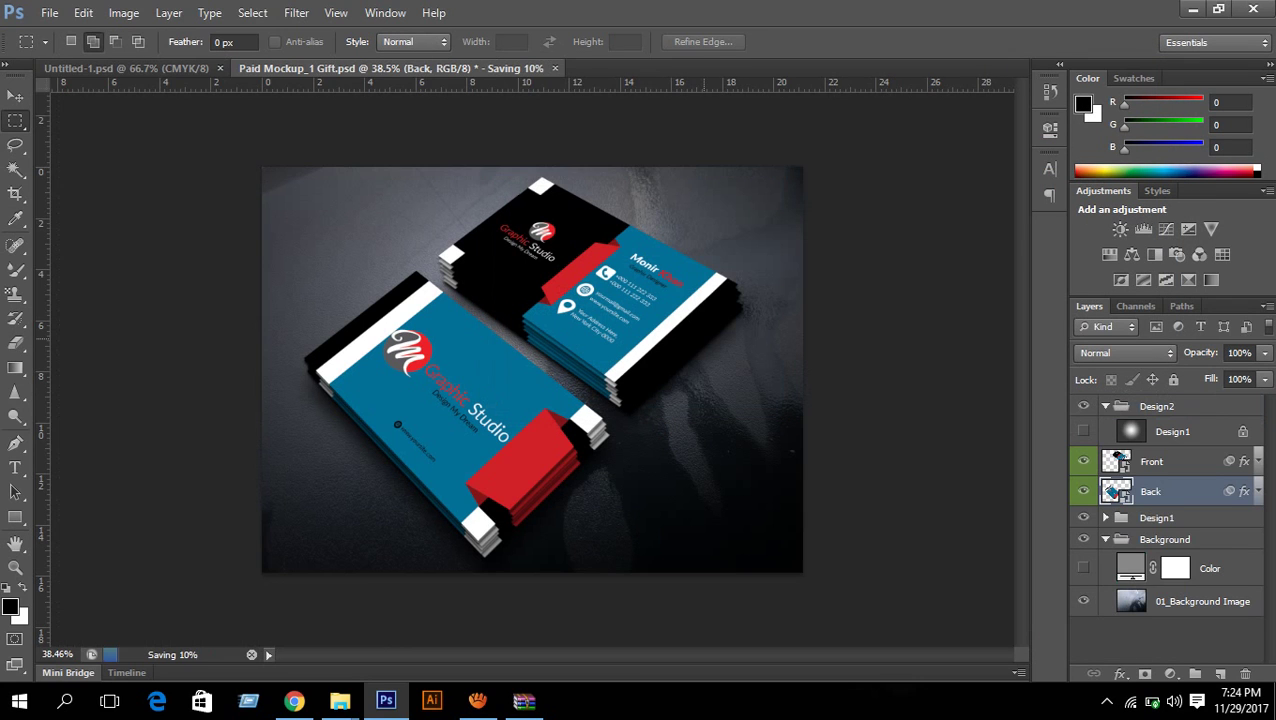
Minimize Photoshop and the WinRAR archive window, and close the EGDownloads folder window to reach the desktop
{"action": "left_click", "coordinate": [1192, 10]}
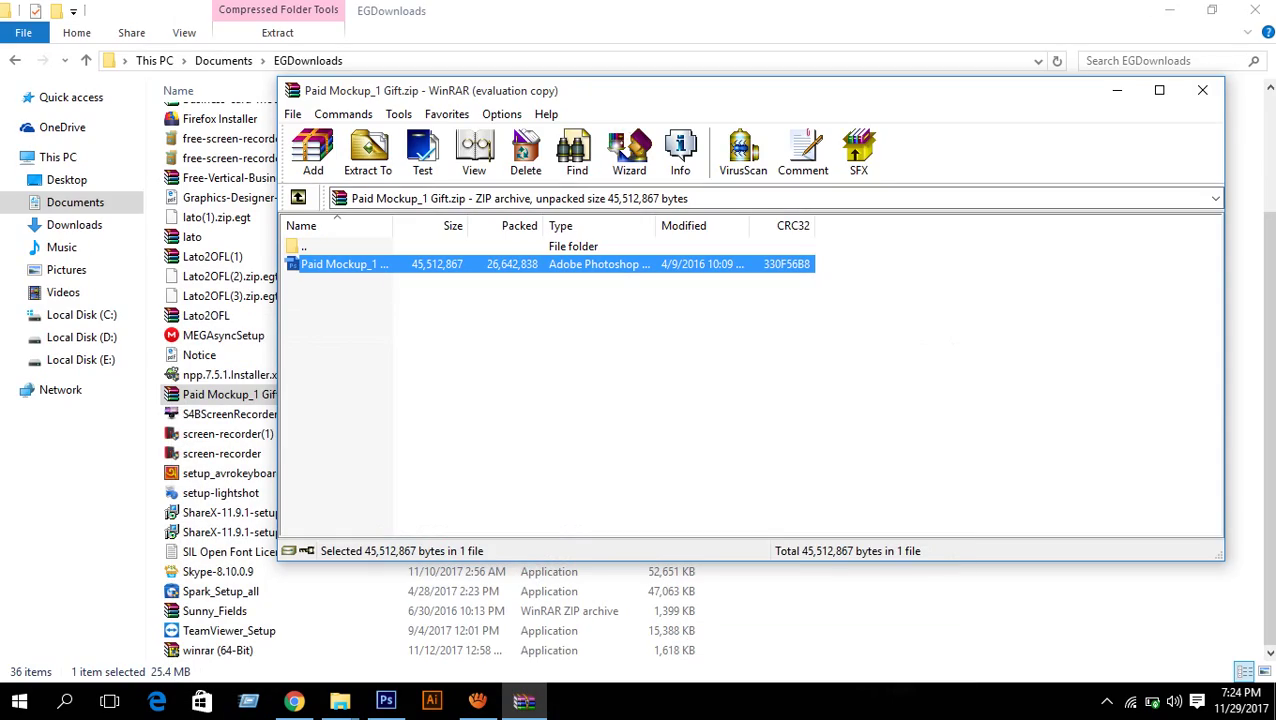
{"action": "left_click", "coordinate": [1117, 91]}
{"action": "left_click", "coordinate": [1255, 10]}
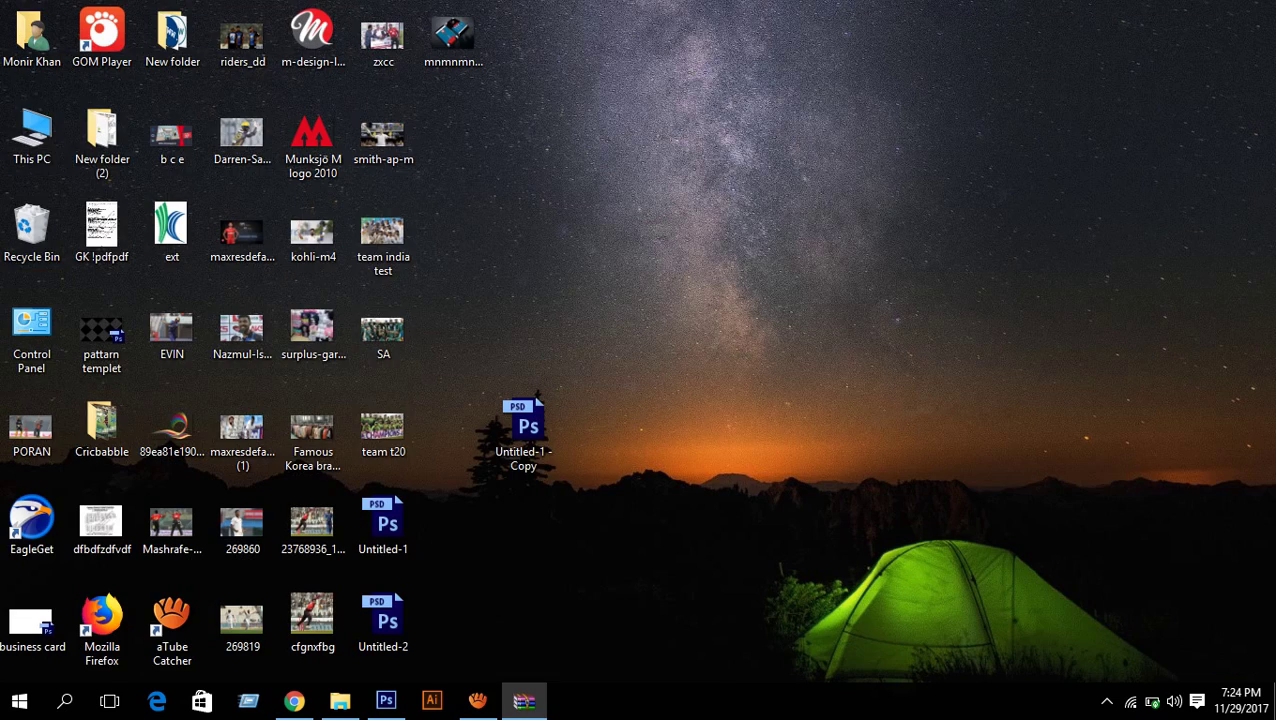
Refresh the desktop and open the exported mockup JPEG in Photos to view it
{"action": "right_click", "coordinate": [652, 168]}
{"action": "left_click", "coordinate": [690, 227]}
{"action": "right_click", "coordinate": [617, 187]}
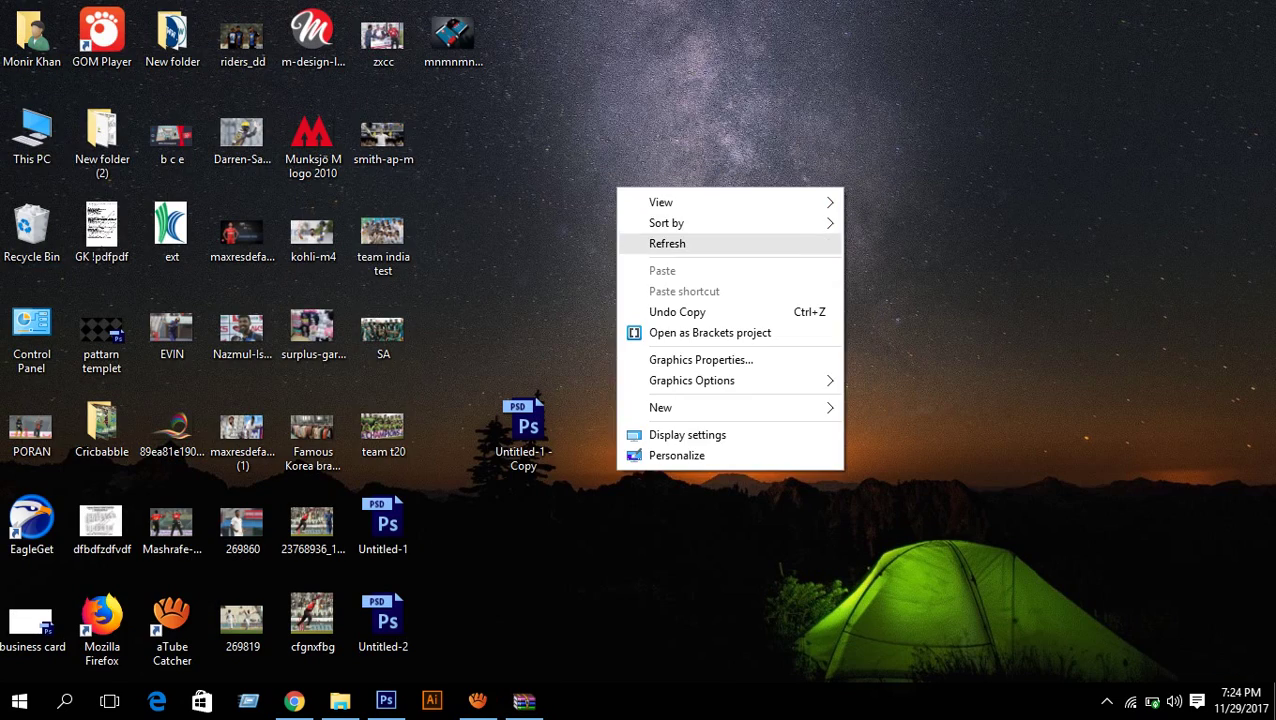
{"action": "left_click", "coordinate": [666, 243]}
{"action": "double_click", "coordinate": [454, 38]}
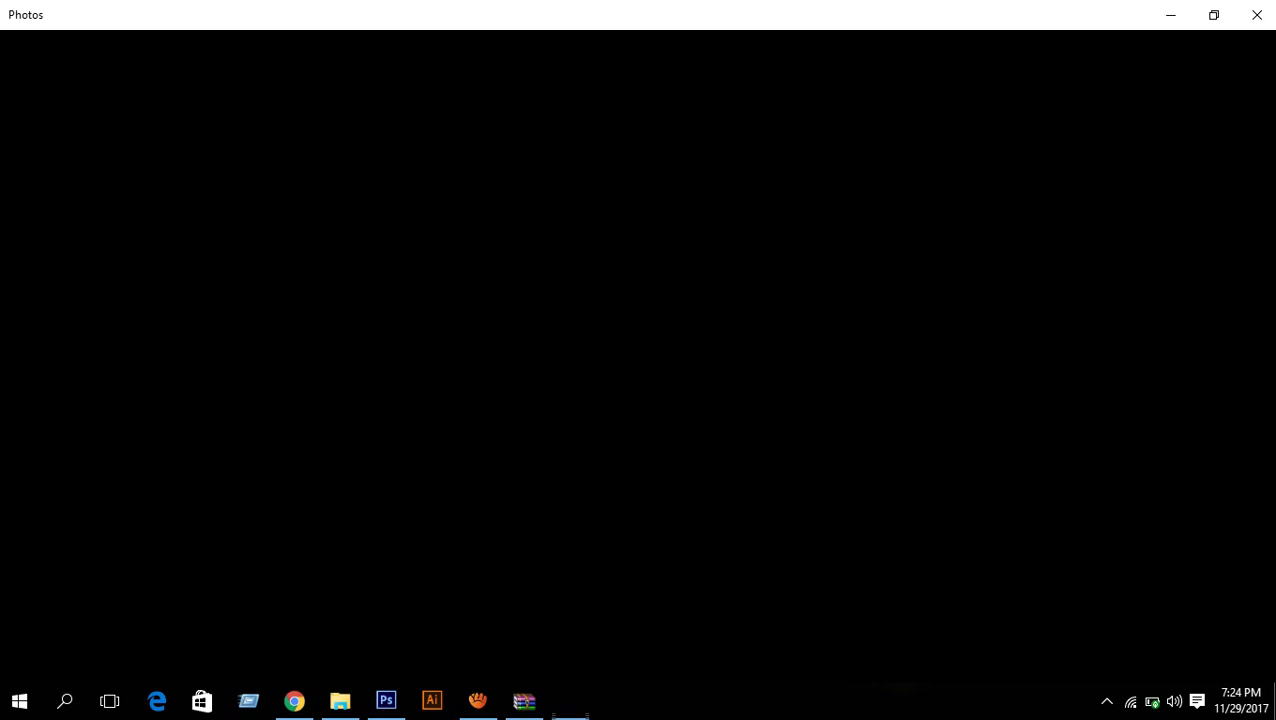